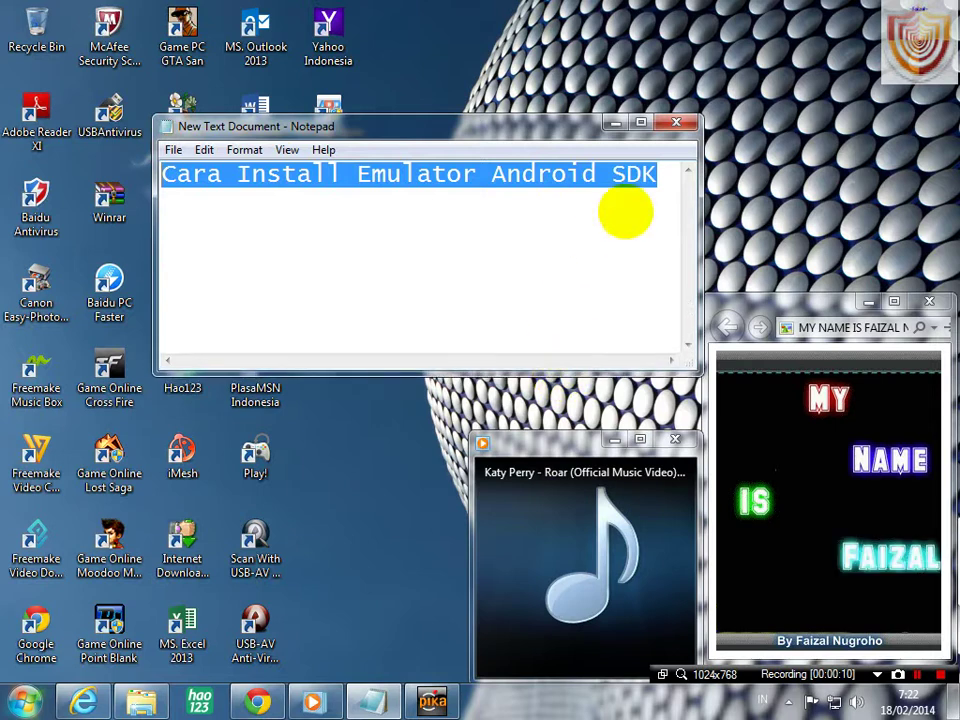
- Add the line "1.Install Java . ." below the title in the note, leaving one blank line between them
left_click(663, 176)
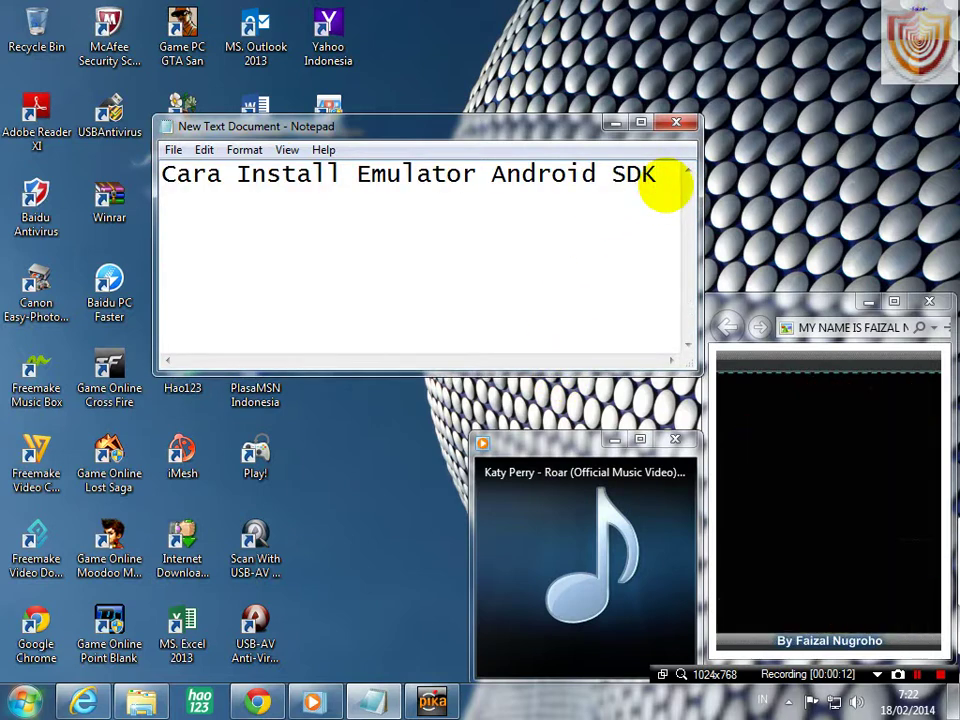
key("Return")
key("Return")
type("1")
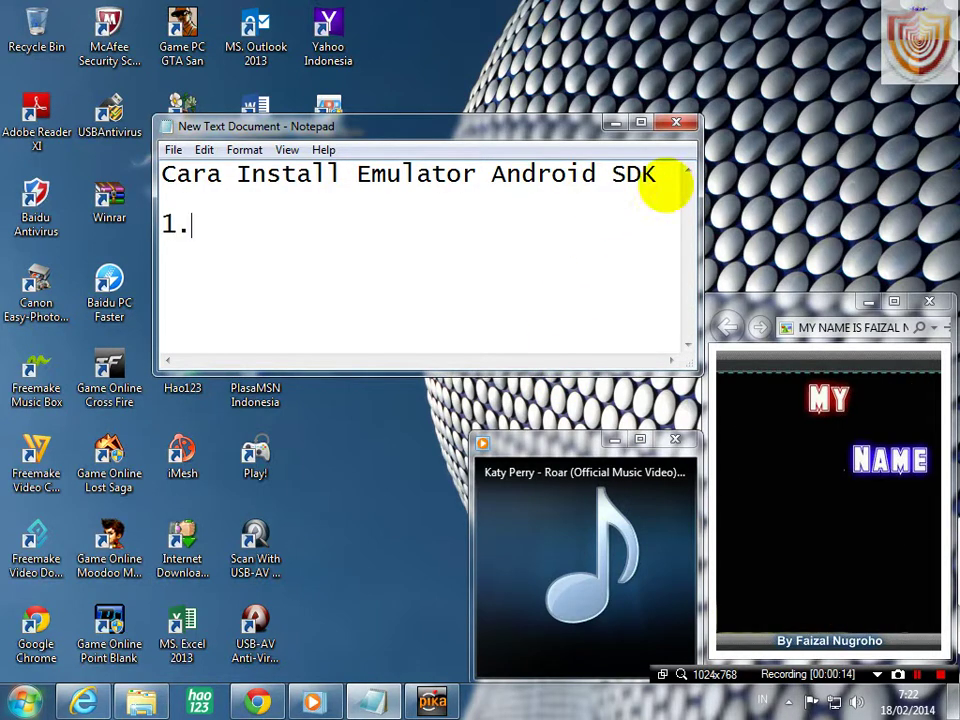
type(".I")
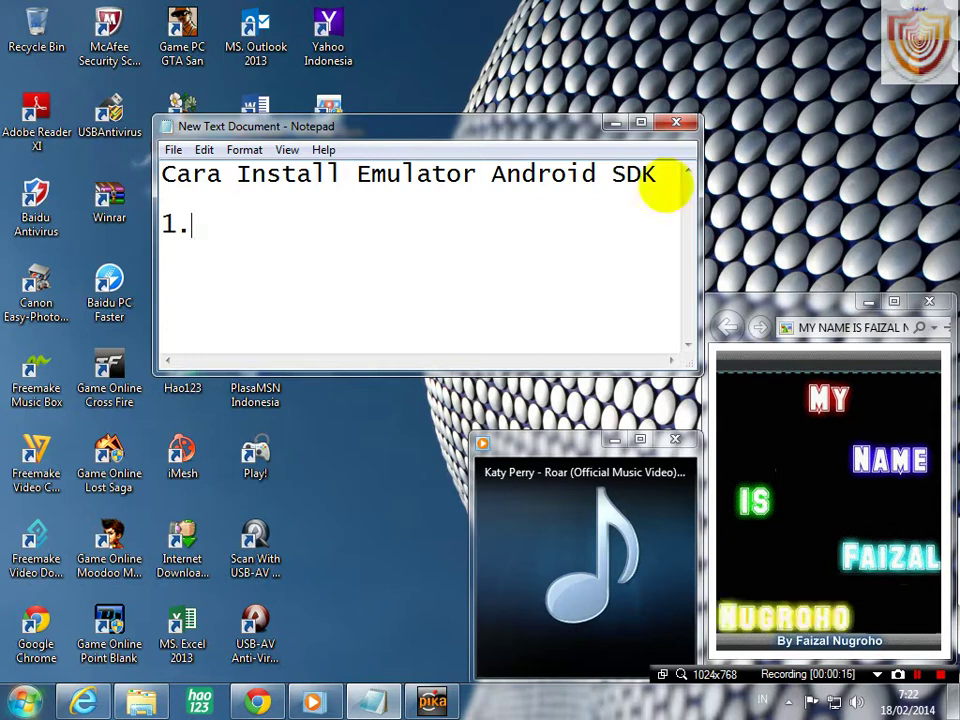
type("nst")
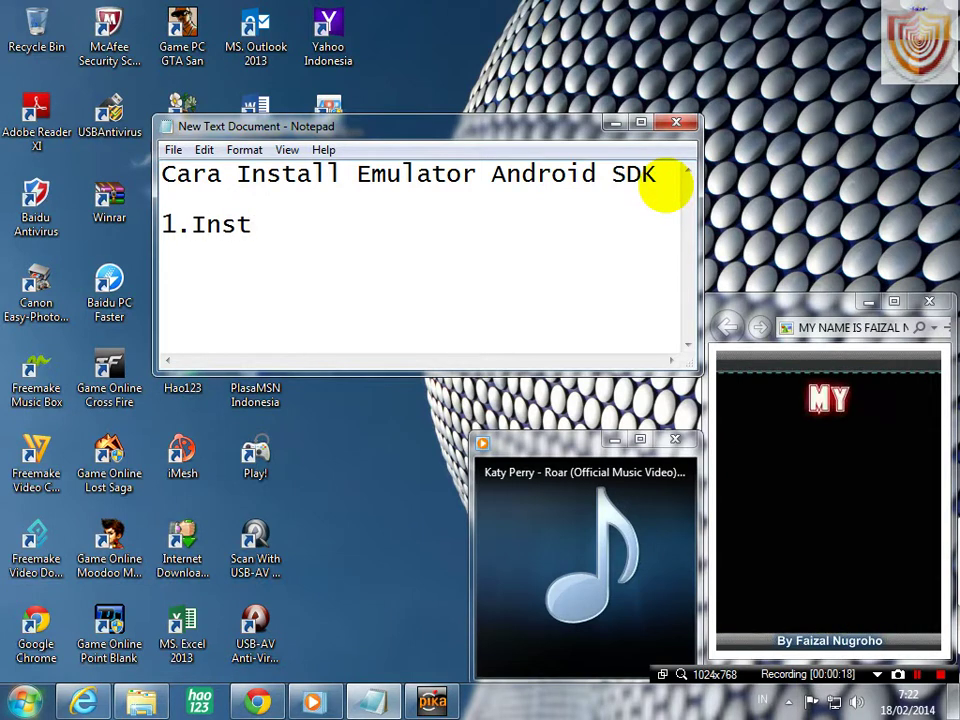
type("a")
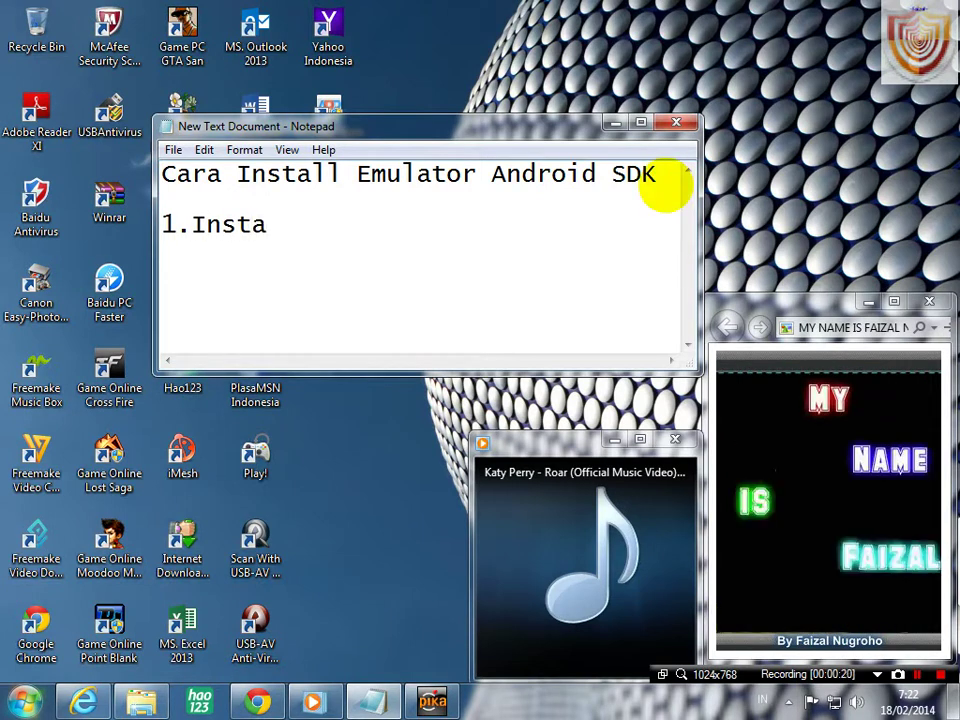
type("ll Java . .")
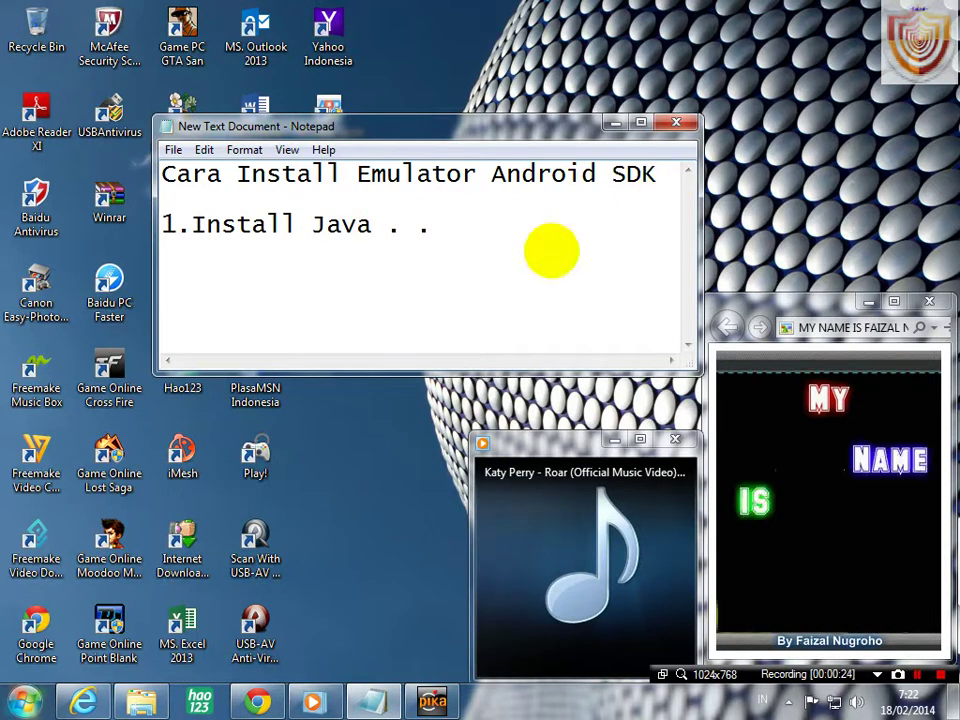
left_click_drag(456, 228, 139, 225)
left_click(458, 224)
mouse_move(458, 224)
left_mouse_down()
mouse_move(163, 221)
mouse_move(469, 212)
left_mouse_up()
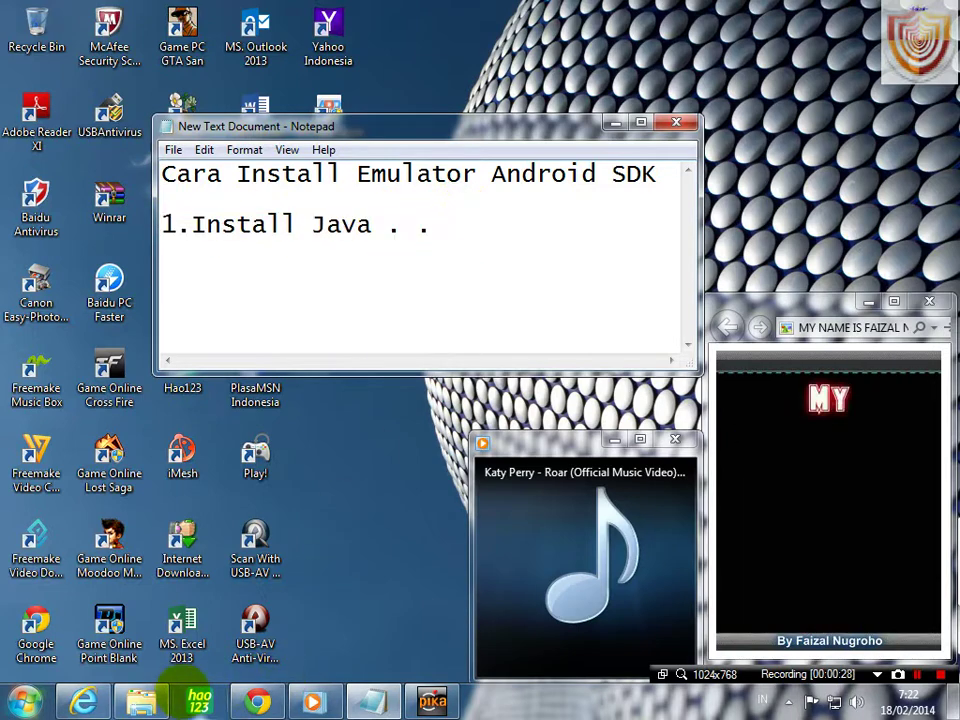
- Start the Java installation from chromeinstall-7u51 in the Android For PC folder and minimise the folder window
left_click(141, 702)
left_click(526, 447)
left_click(450, 288)
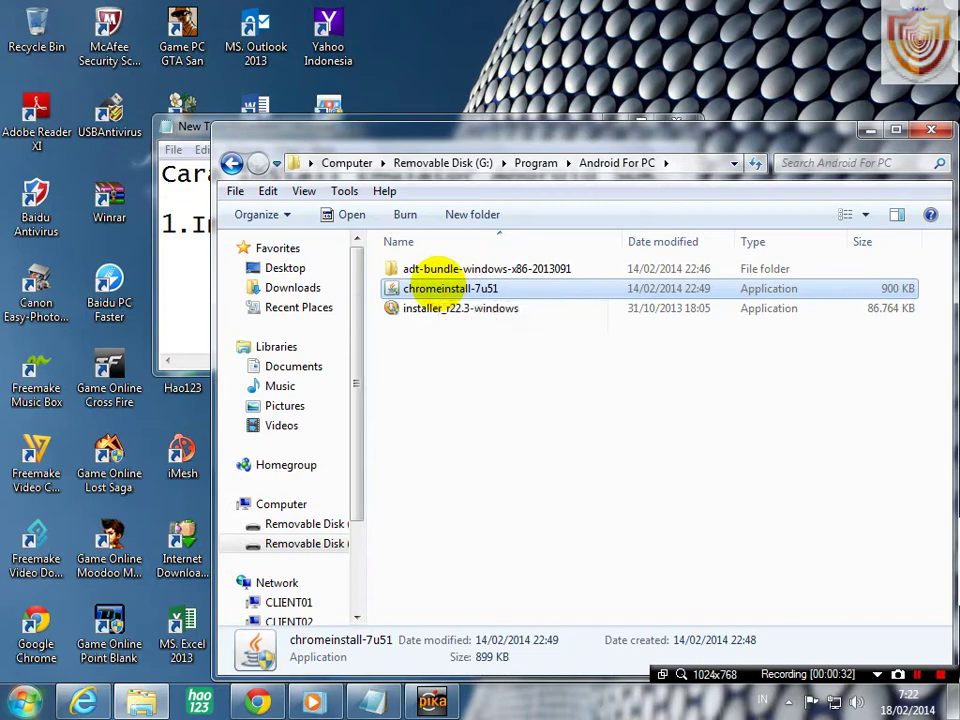
left_click_drag(553, 133, 519, 133)
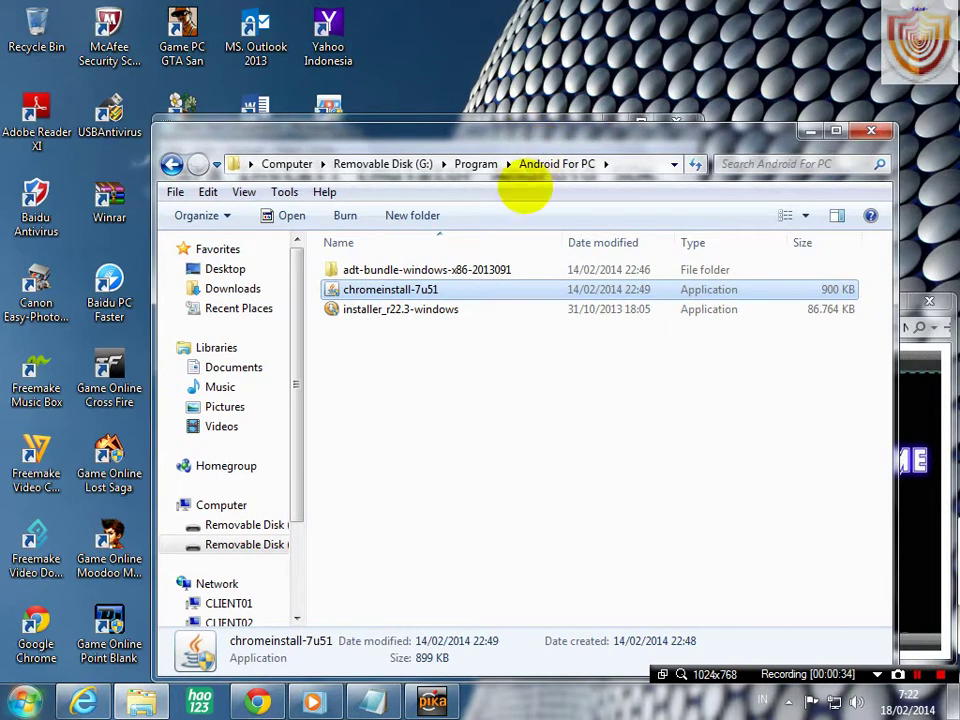
left_click(657, 497)
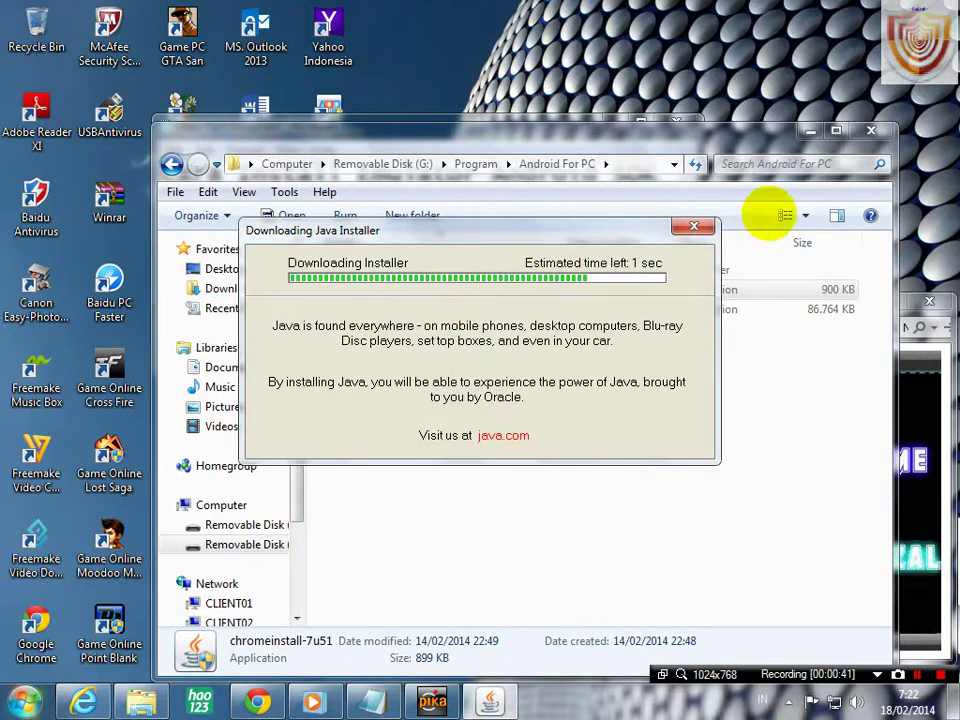
left_click(809, 131)
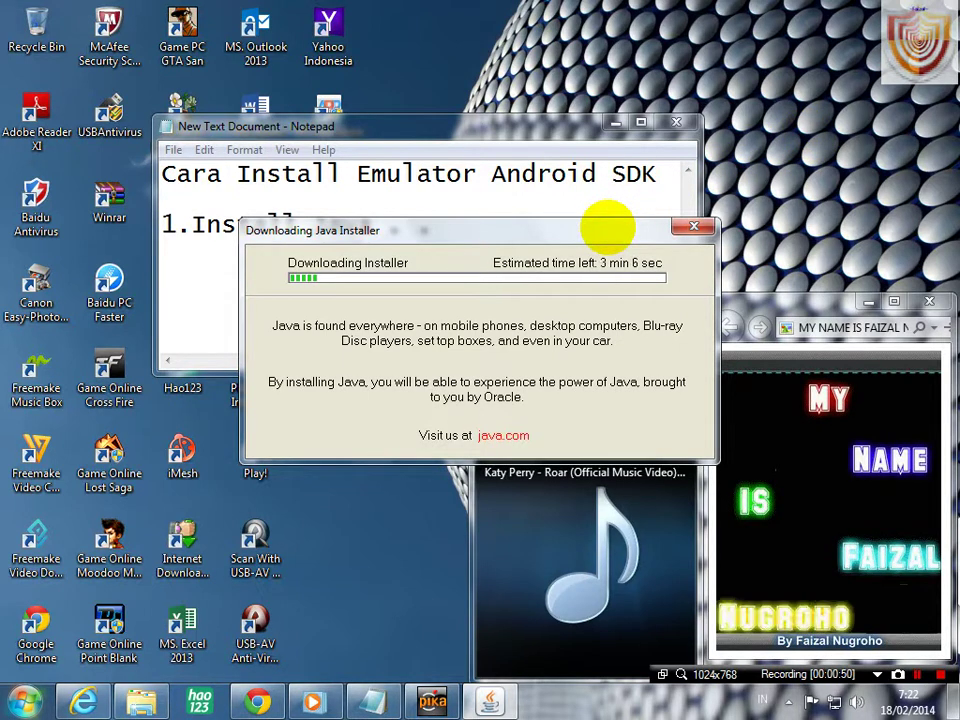
- Move the Java download window off the note's text, let the installation complete and close Java Setup
left_click_drag(607, 222, 563, 321)
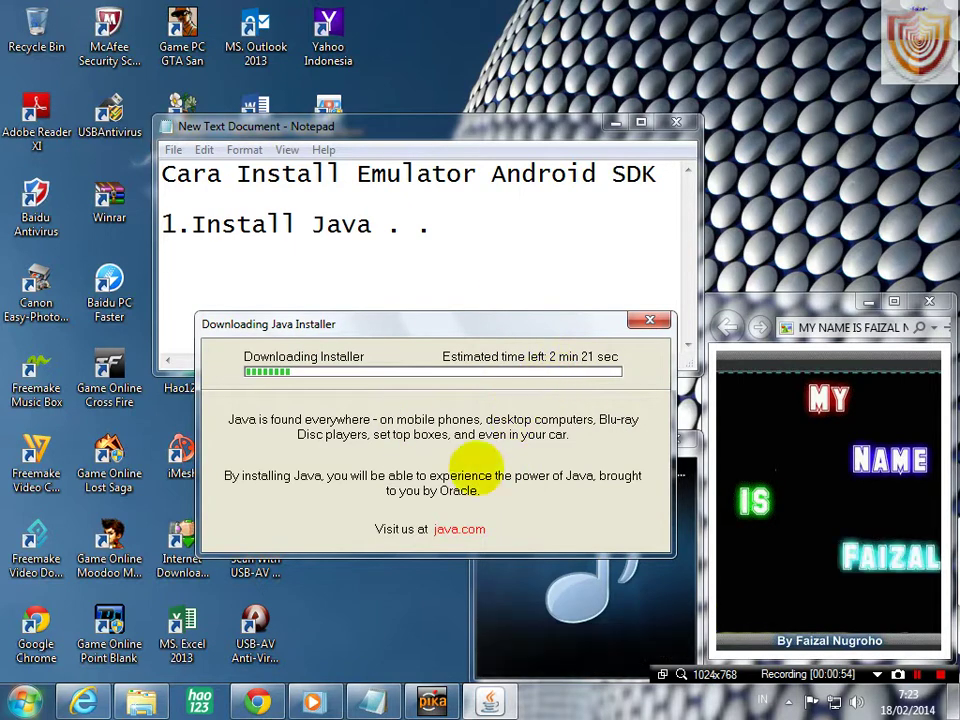
mouse_move(258, 702)
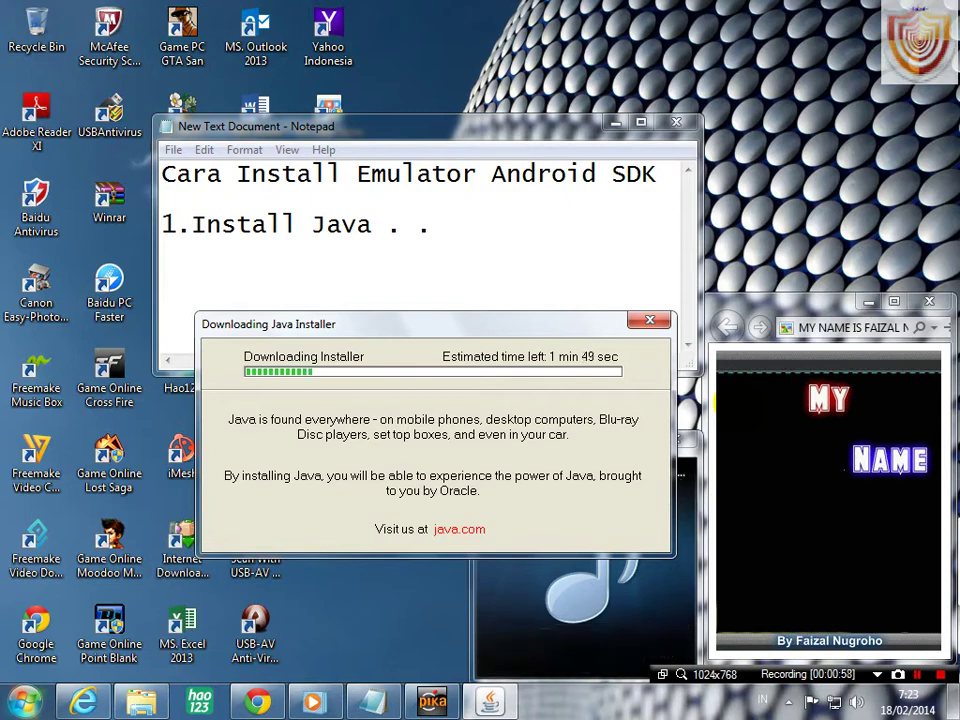
left_click_drag(578, 328, 541, 316)
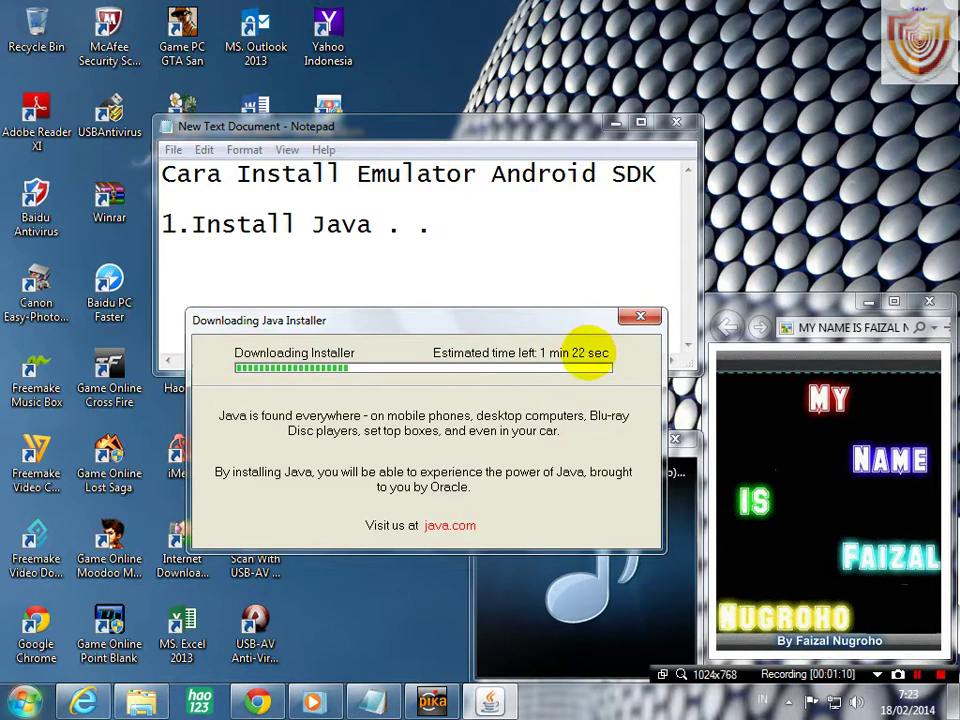
mouse_move(688, 476)
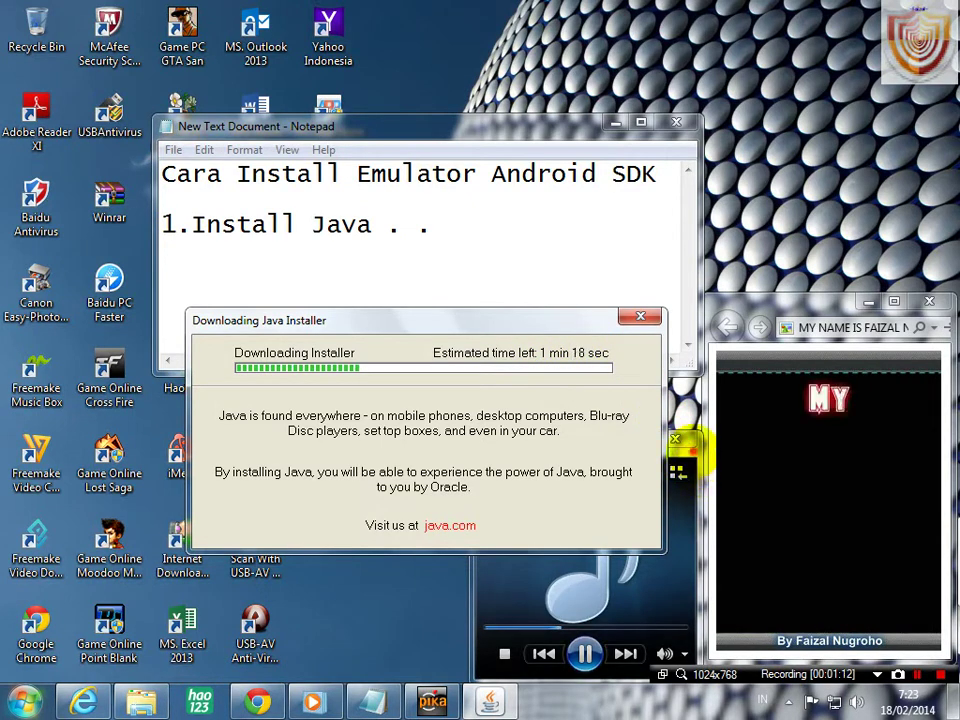
left_click(688, 443)
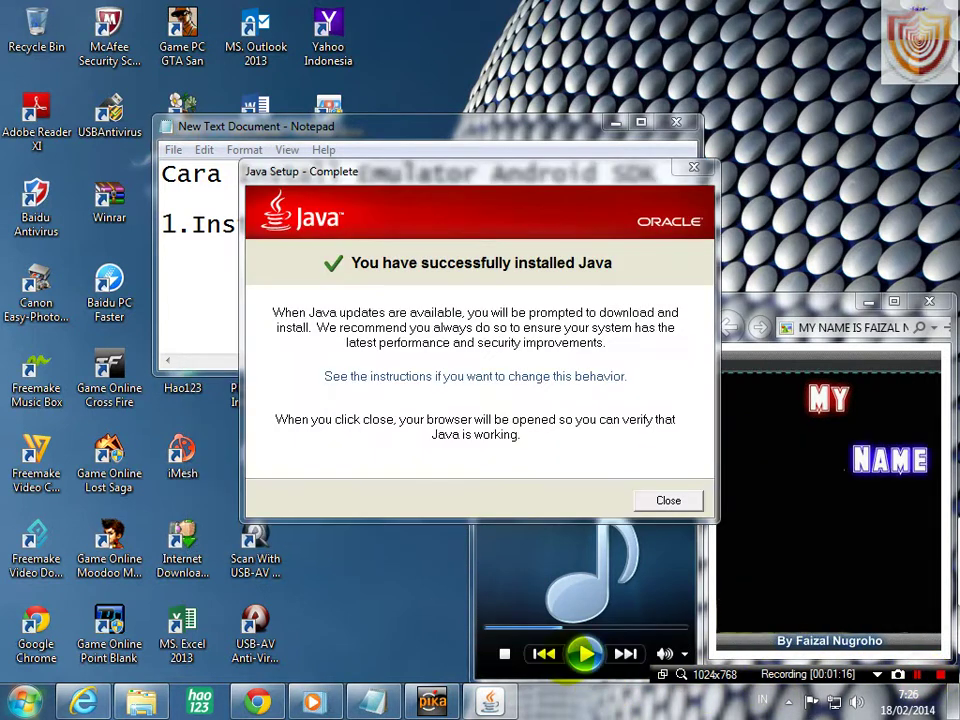
left_click(472, 166)
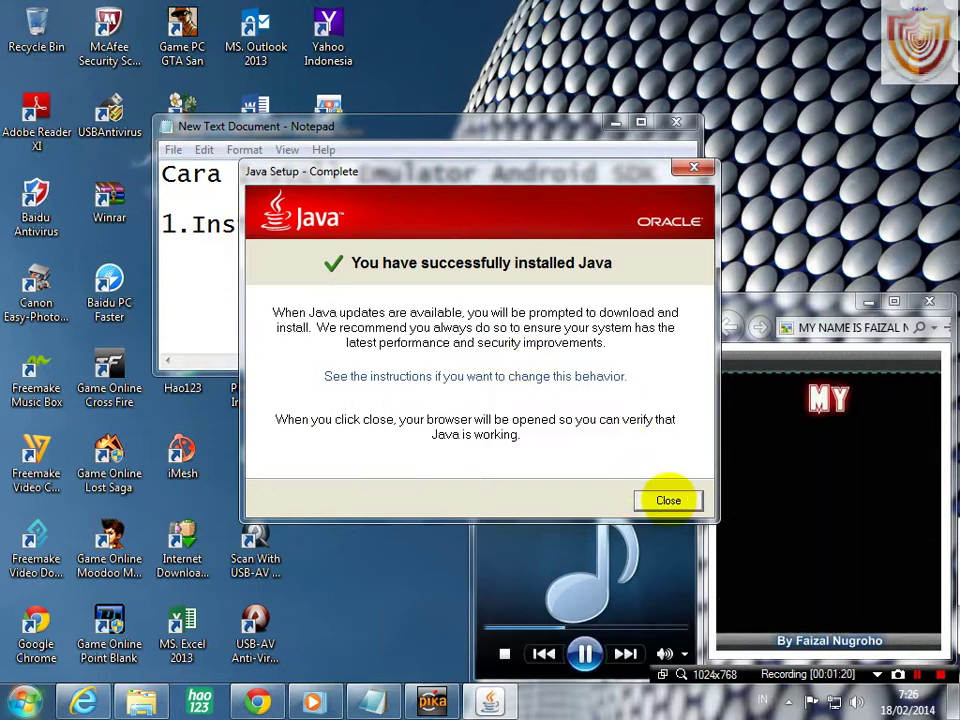
left_click(669, 500)
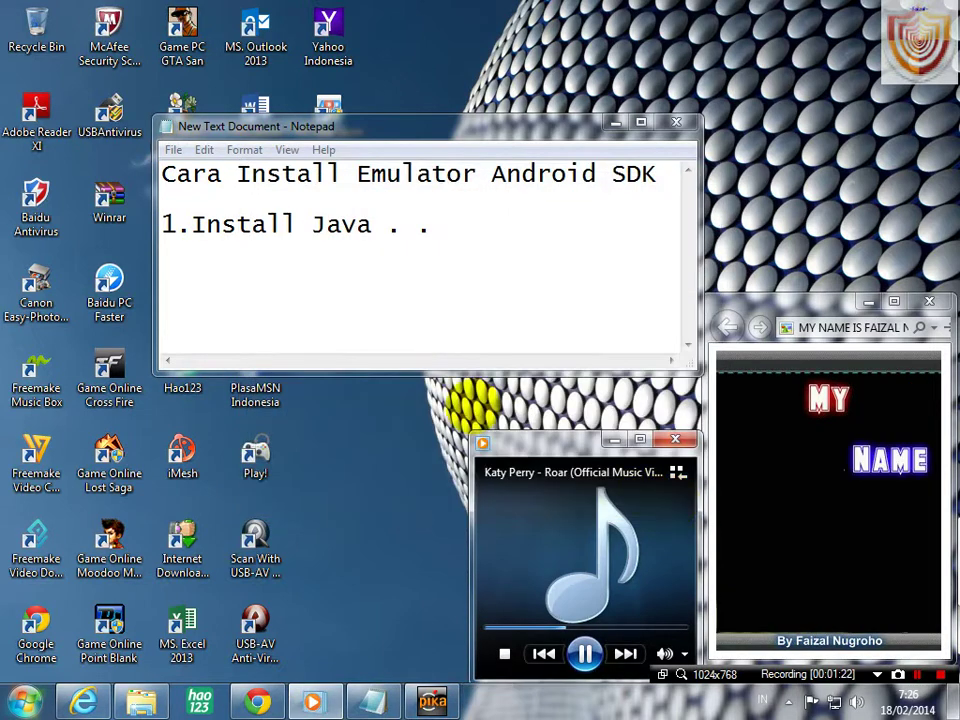
- Start a new line below "1.Install Java . ." in the note and close the Verify Java Version browser window
left_click(425, 230)
key("Return")
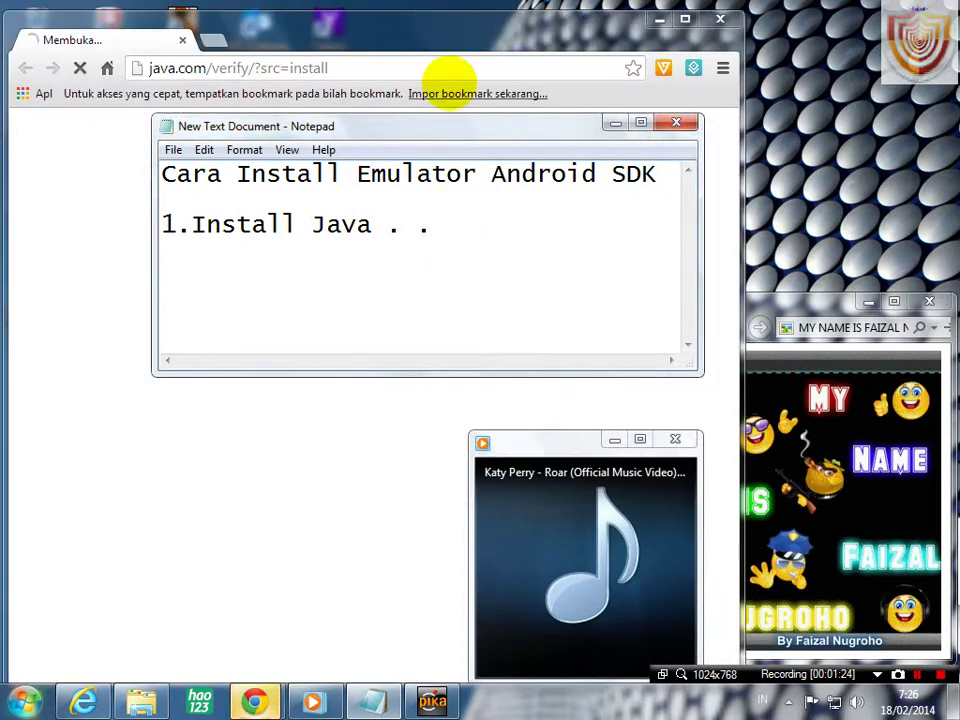
left_click(505, 36)
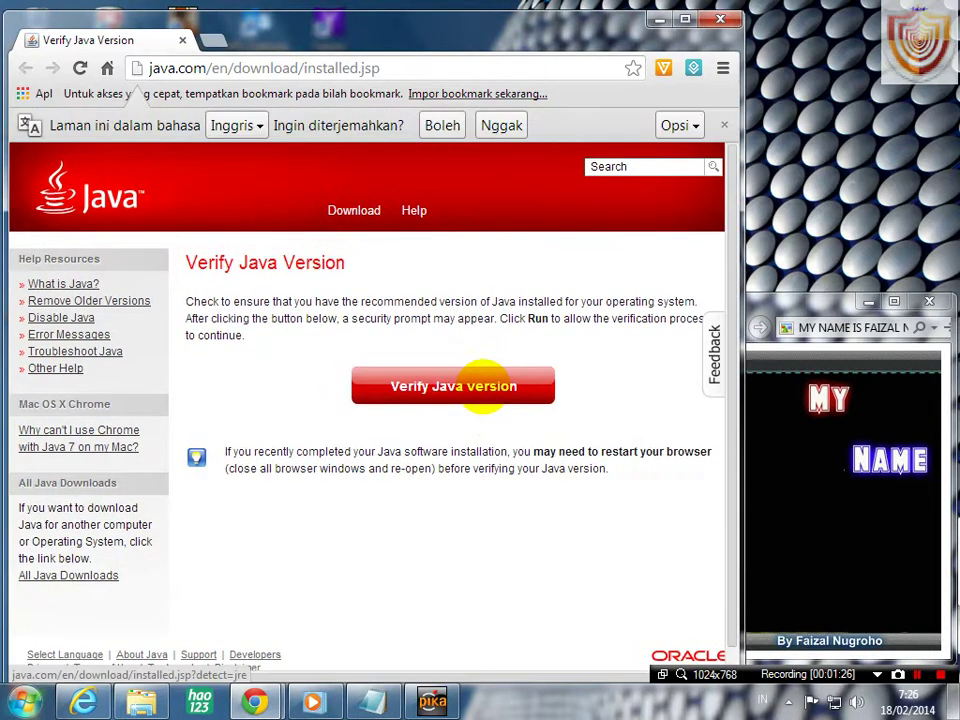
left_click(720, 19)
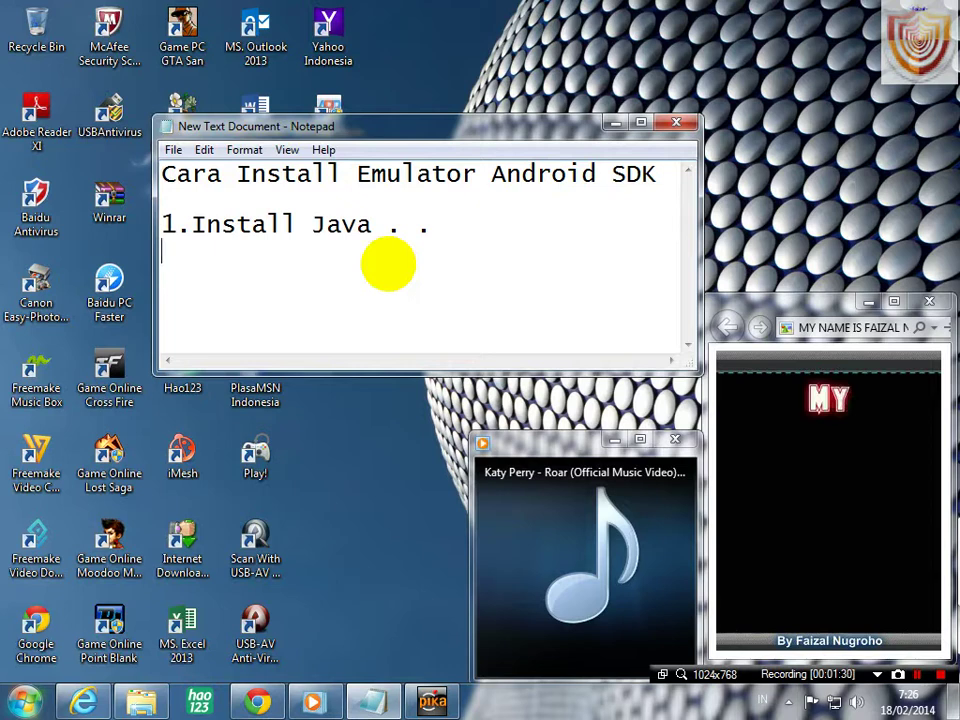
- Add the line "2.Install Emulator Android SDK . ." to the note, one blank line below the Java item
key("Return")
key("Return")
type("2")
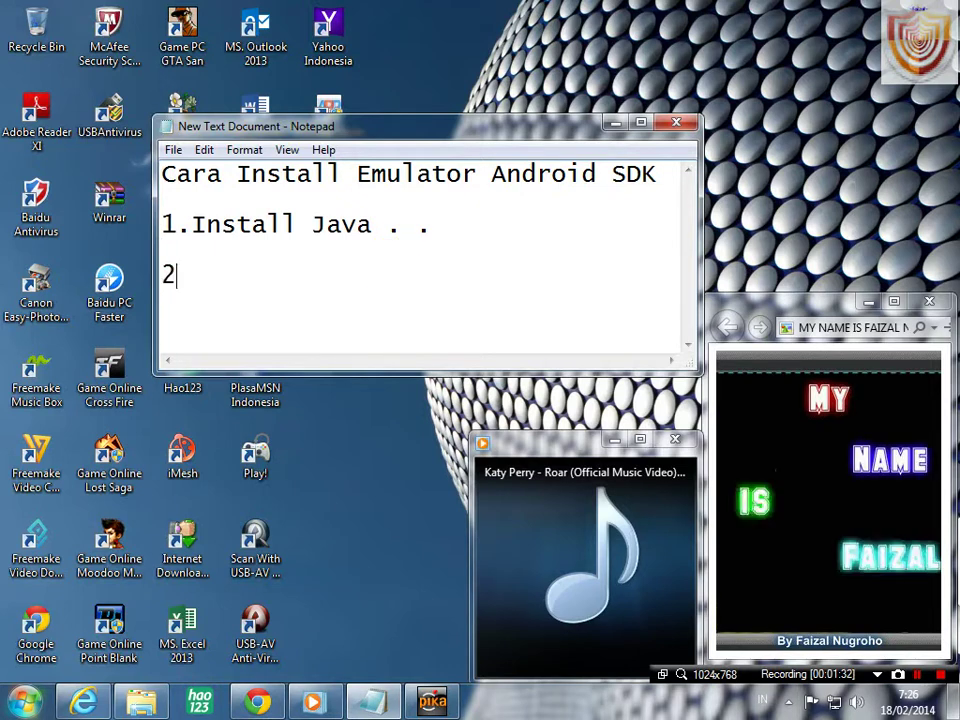
type(".Insta")
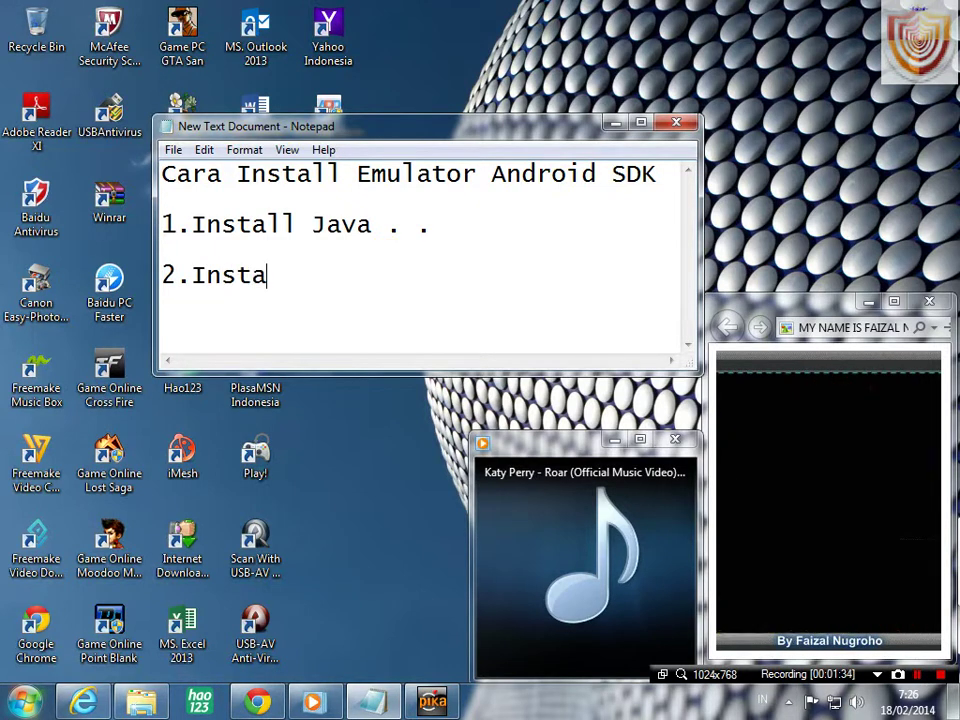
type("ll SD")
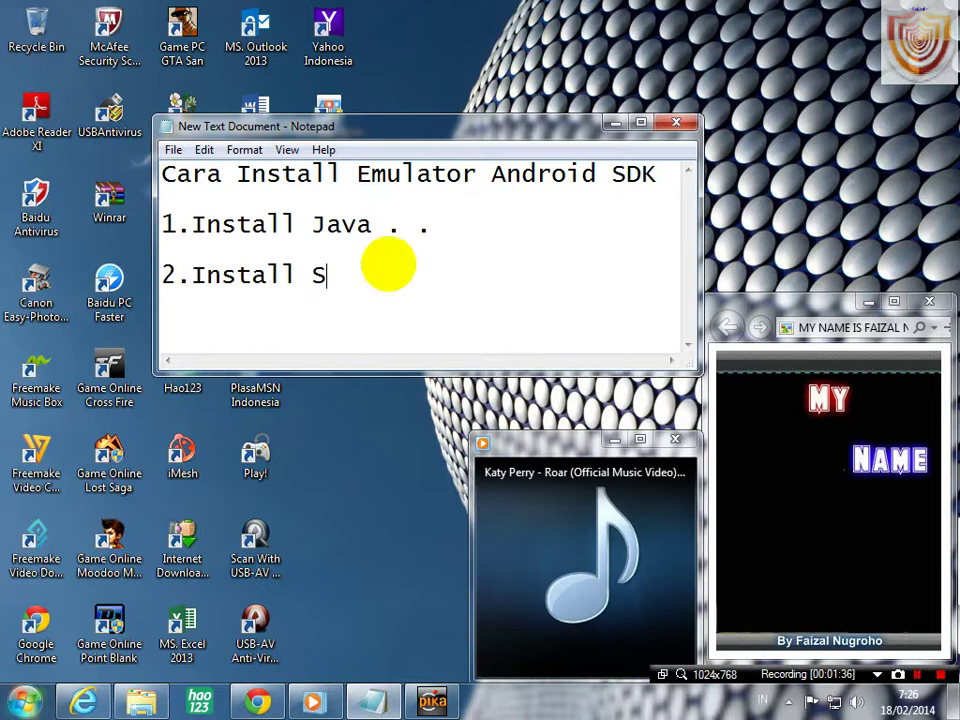
key("BackSpace")
type("E")
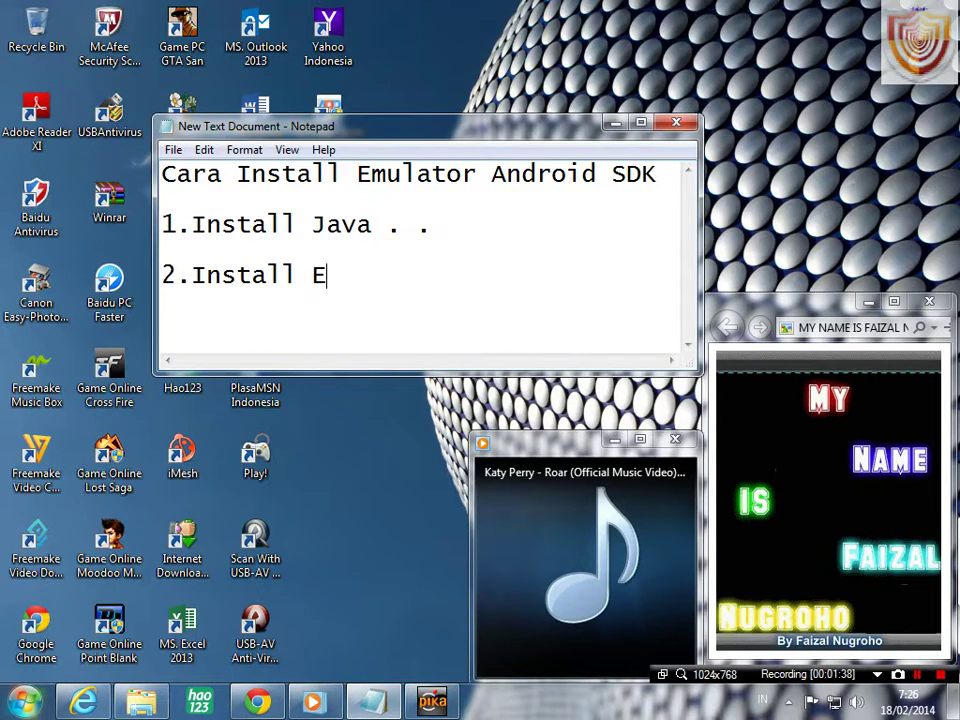
type("mulator A")
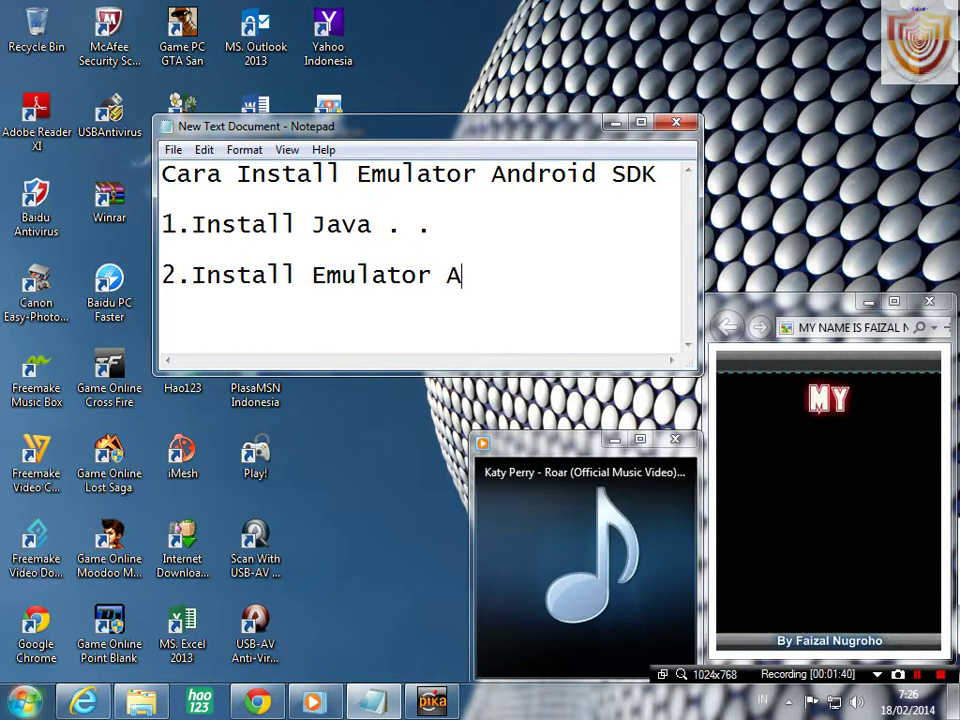
type("ndroi")
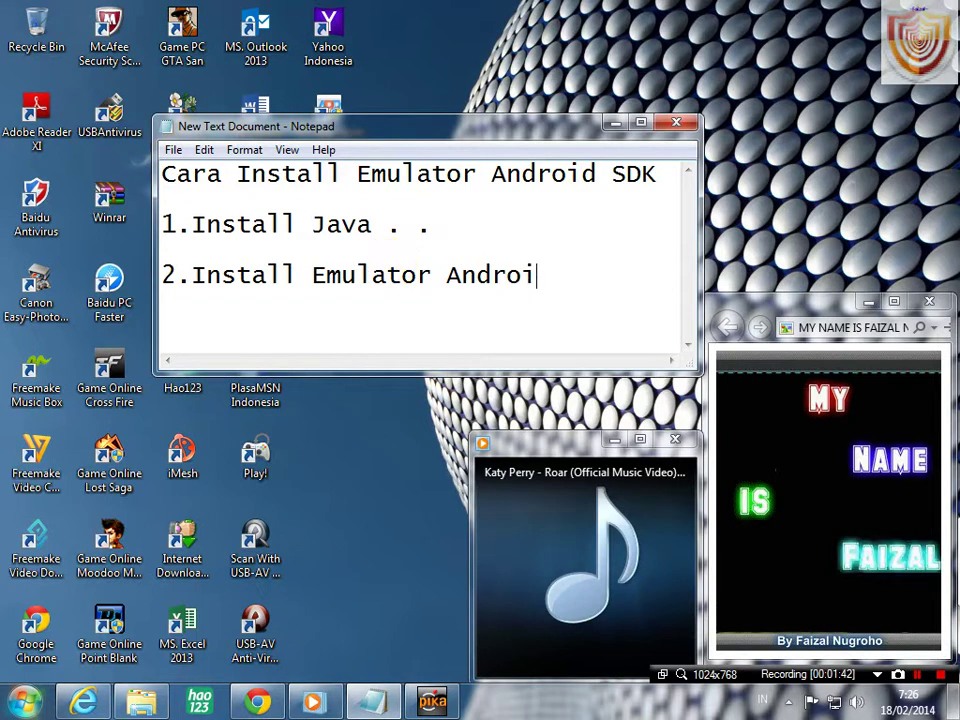
type("d SDK")
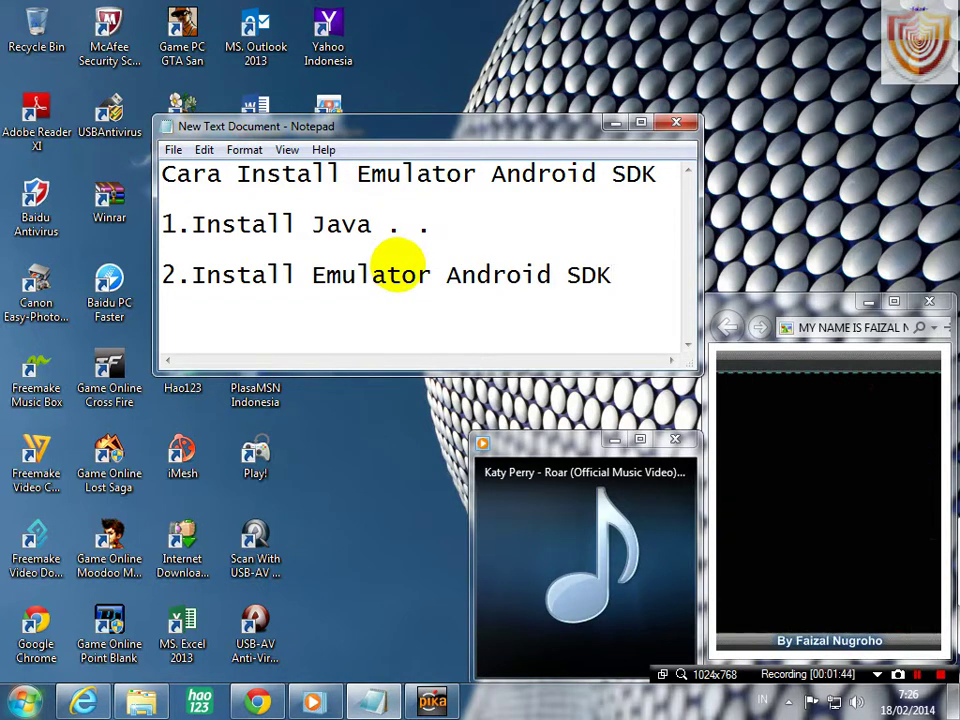
type(" . .")
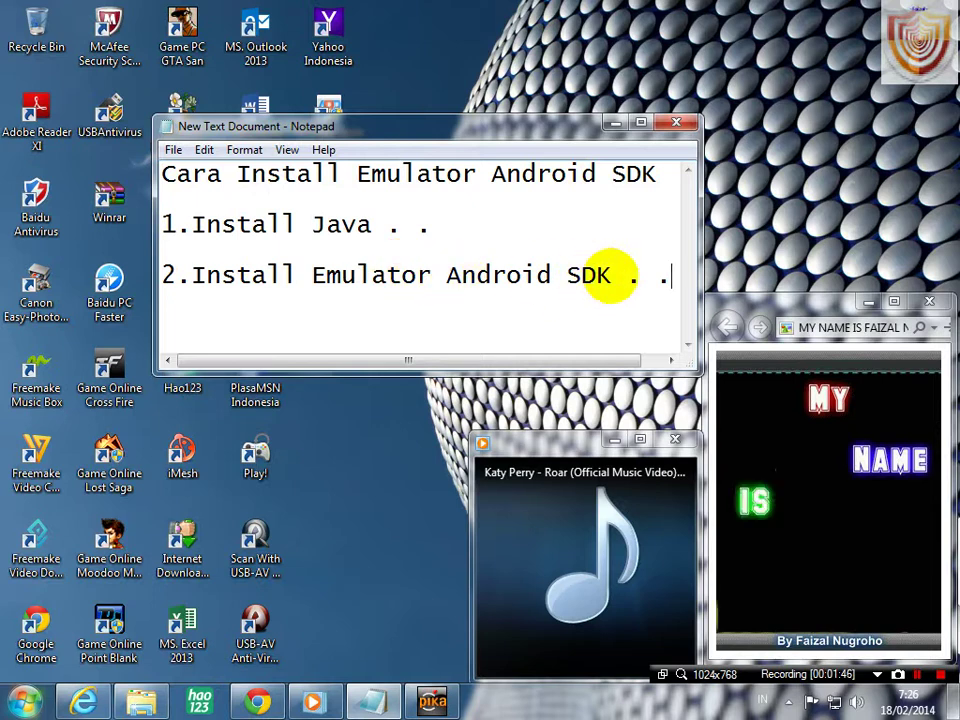
left_click_drag(671, 279, 103, 281)
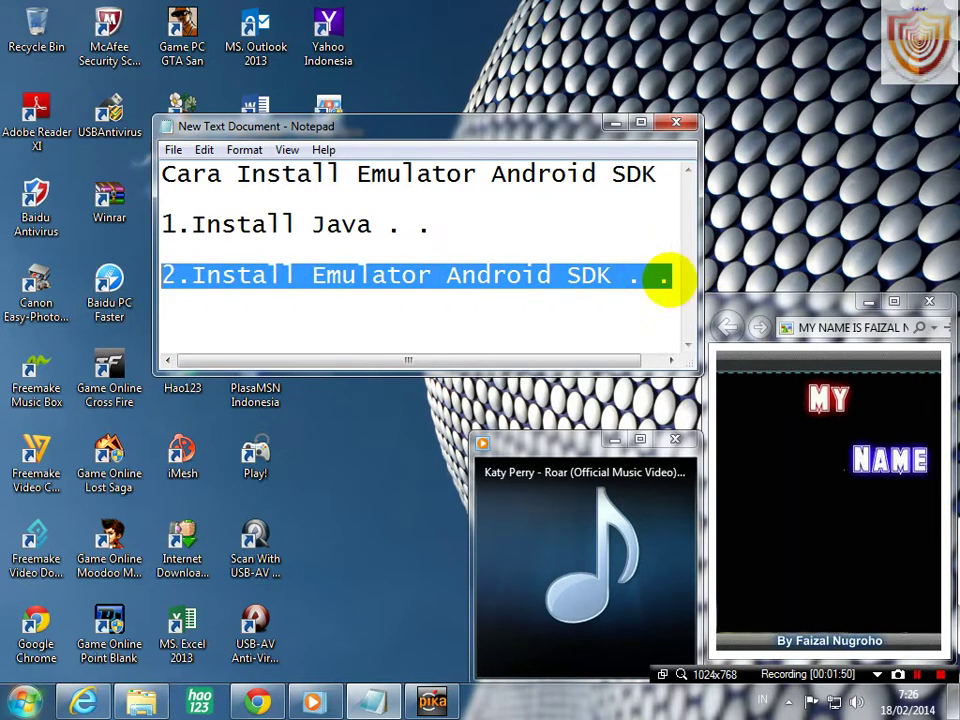
left_click(669, 279)
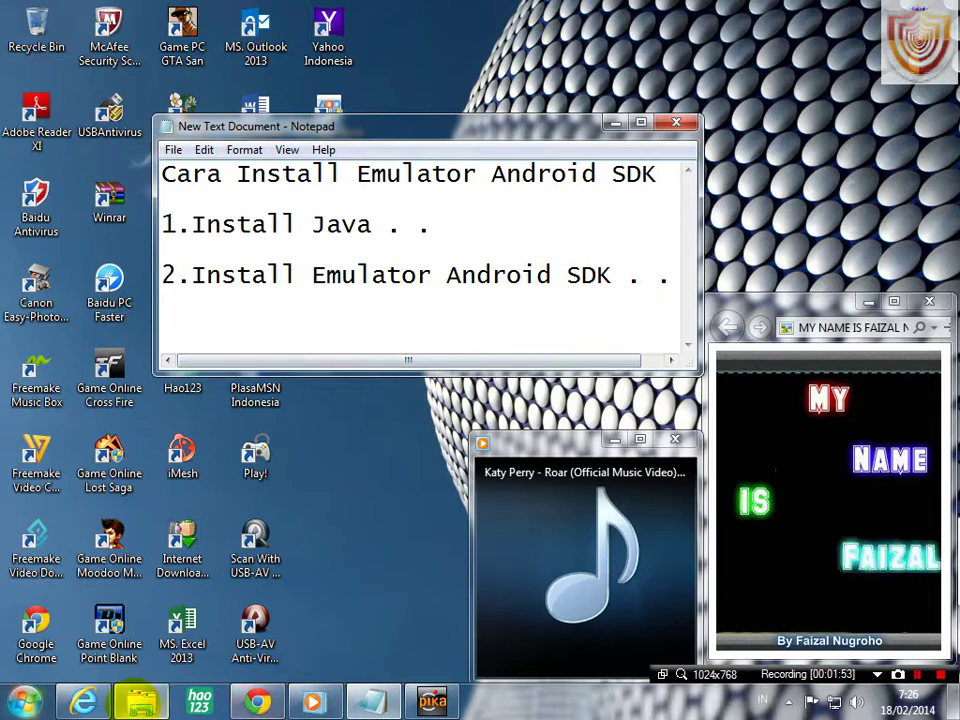
- Run installer_r22.3-windows from the Android For PC folder and advance the Android SDK Tools setup past the JDK check to the user selection
left_click(140, 700)
left_click(405, 311)
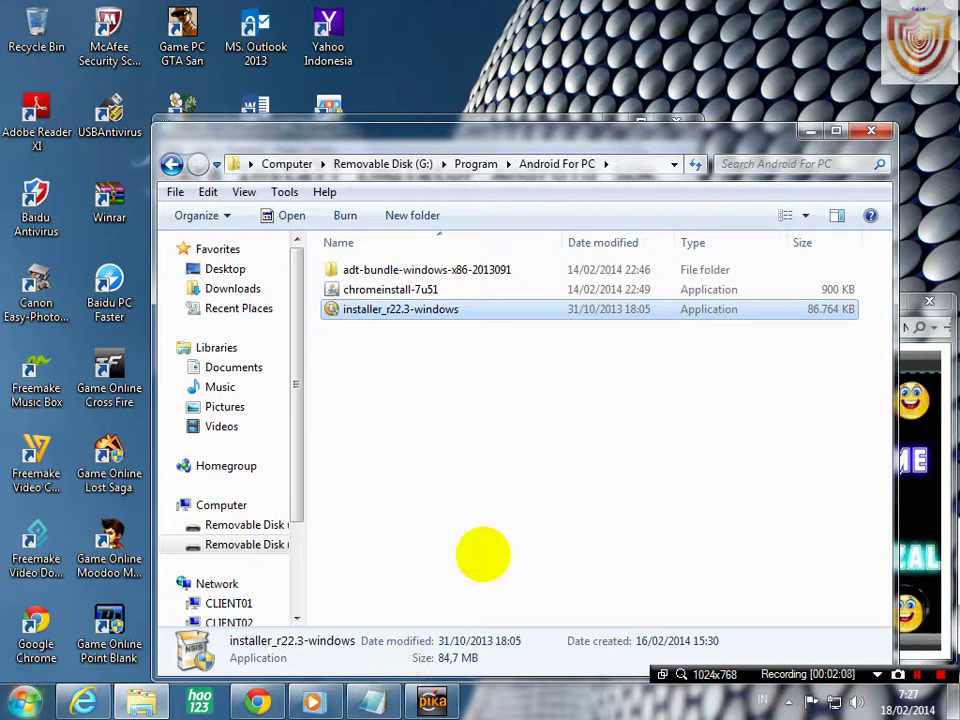
left_click(811, 131)
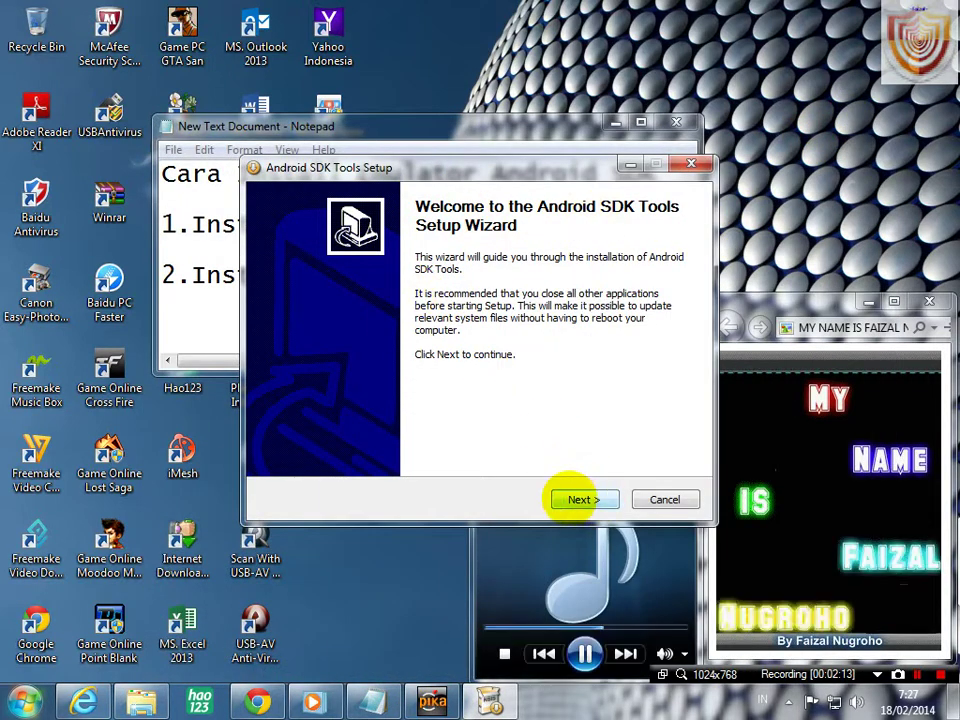
left_click(584, 499)
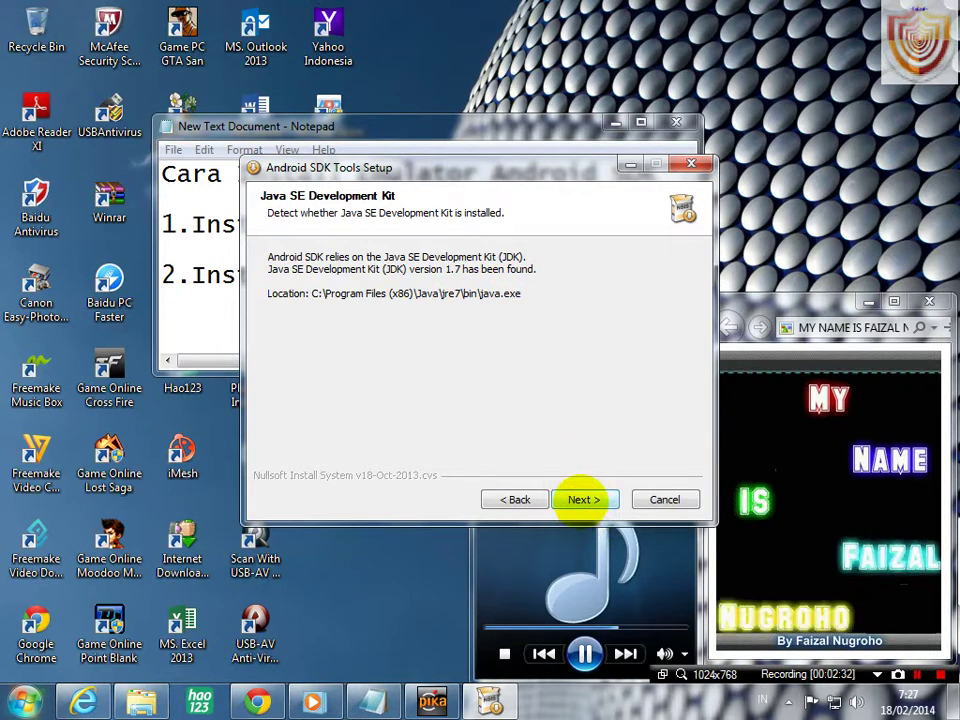
left_click(584, 499)
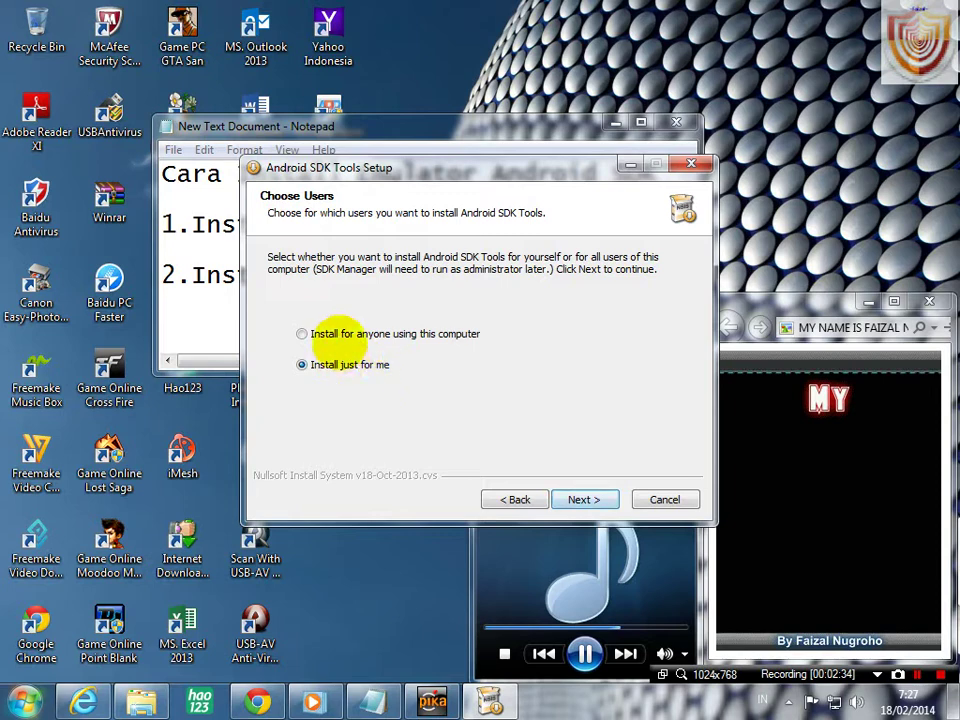
- Choose to install Android SDK Tools just for the current user and continue to the install location page
left_click(336, 336)
left_click(338, 368)
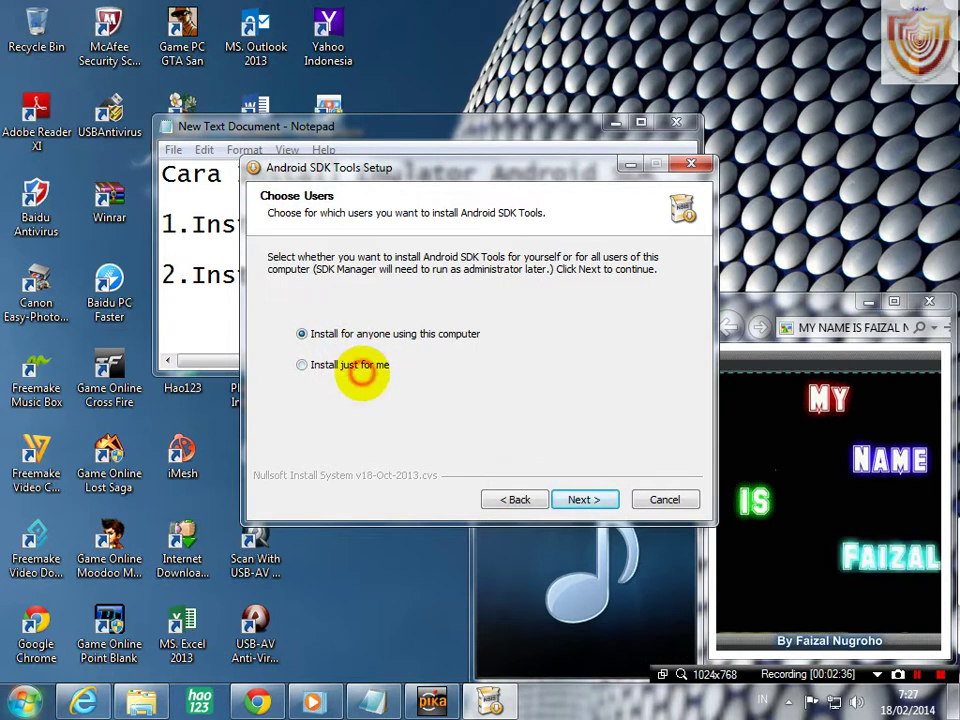
left_click(349, 370)
left_click(578, 498)
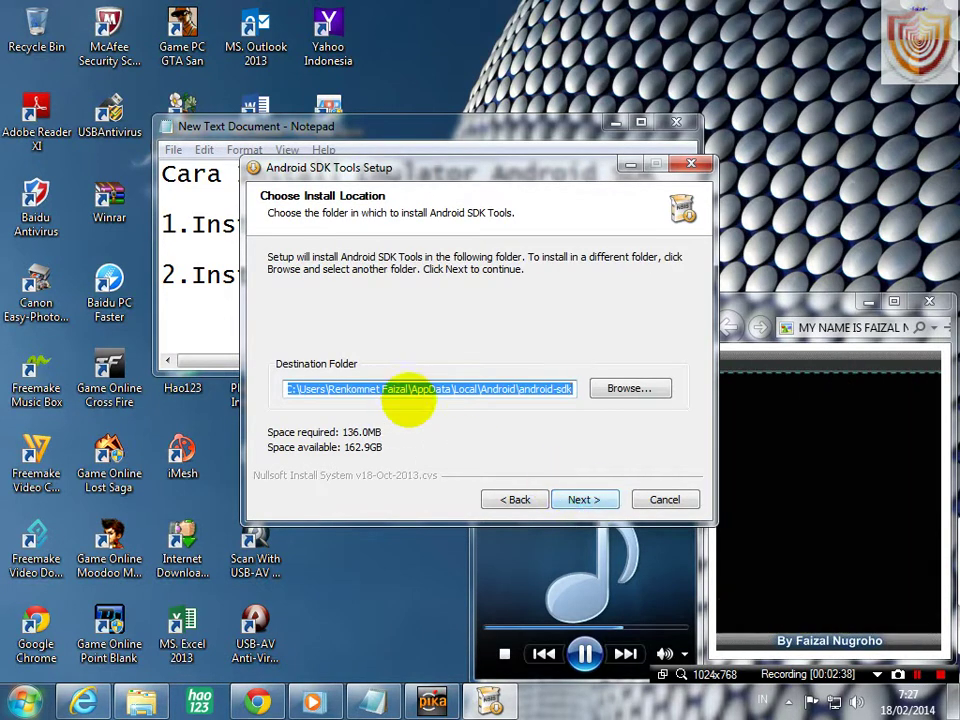
- Open the Run dialog's file browser and keep its file type filter on Programs
key("super")
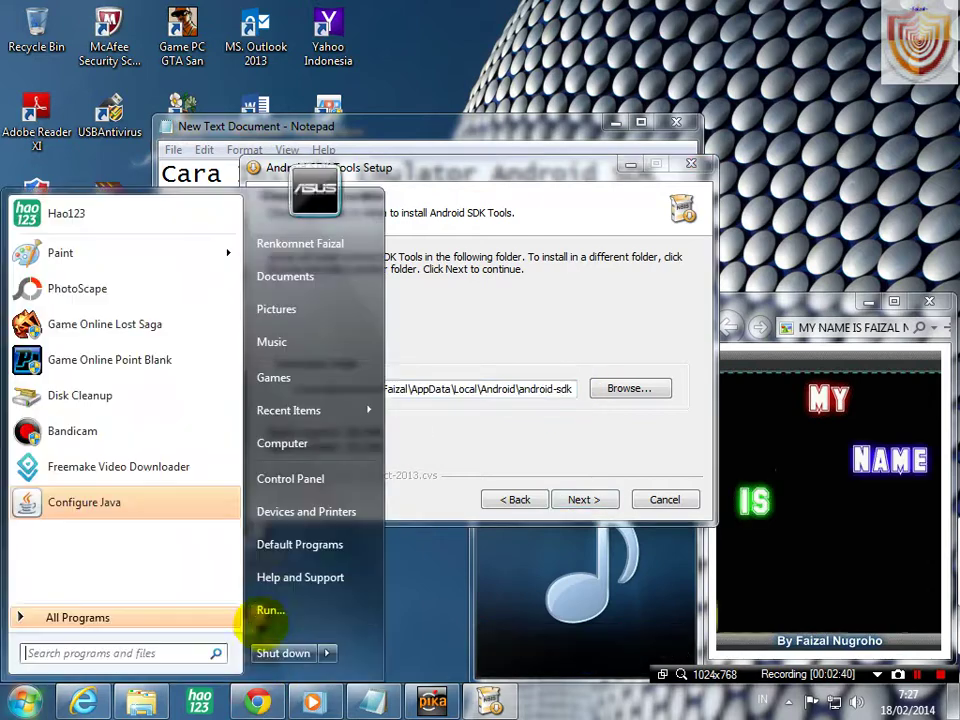
left_click(270, 609)
left_click(340, 638)
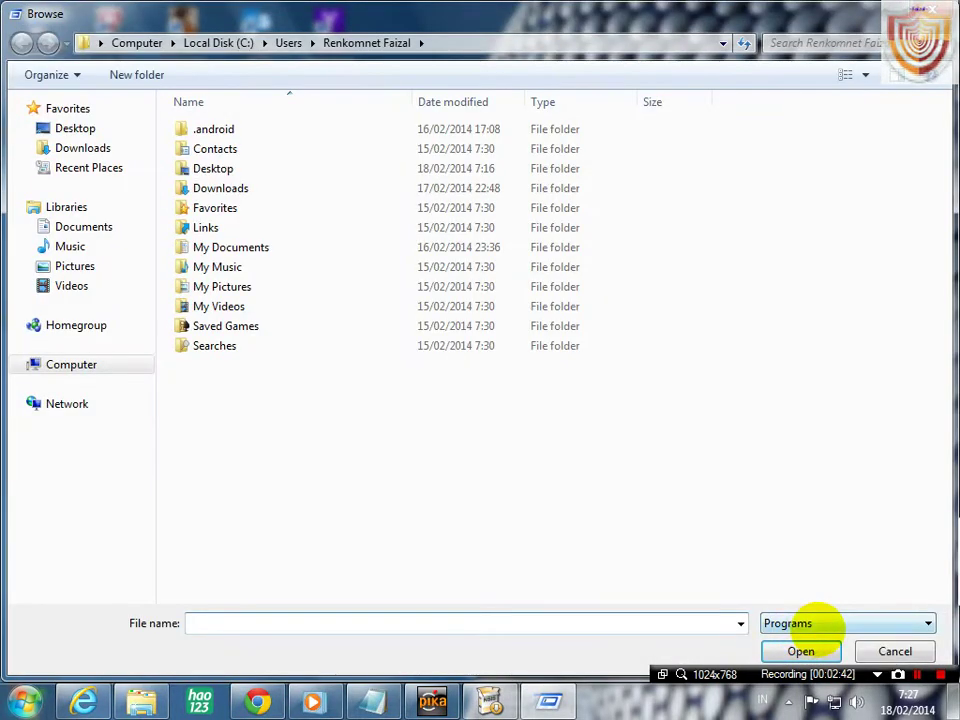
left_click(832, 623)
left_click(818, 646)
left_click(806, 622)
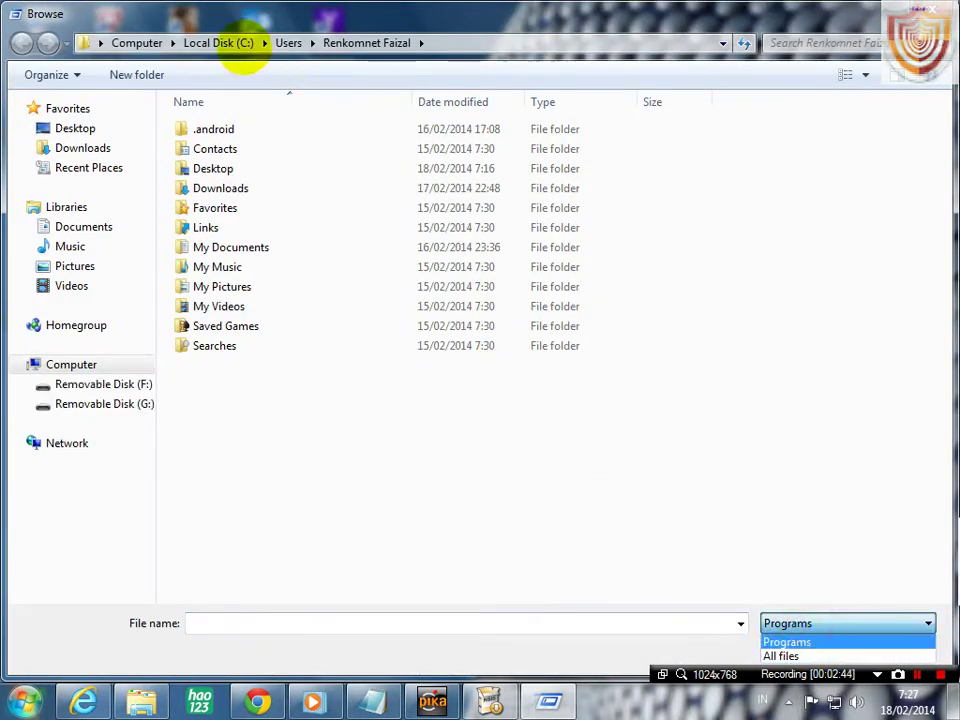
- Create a folder named Android For PC in C:\Program Files (x86), confirming the administrator permission
left_click(241, 48)
left_click(228, 45)
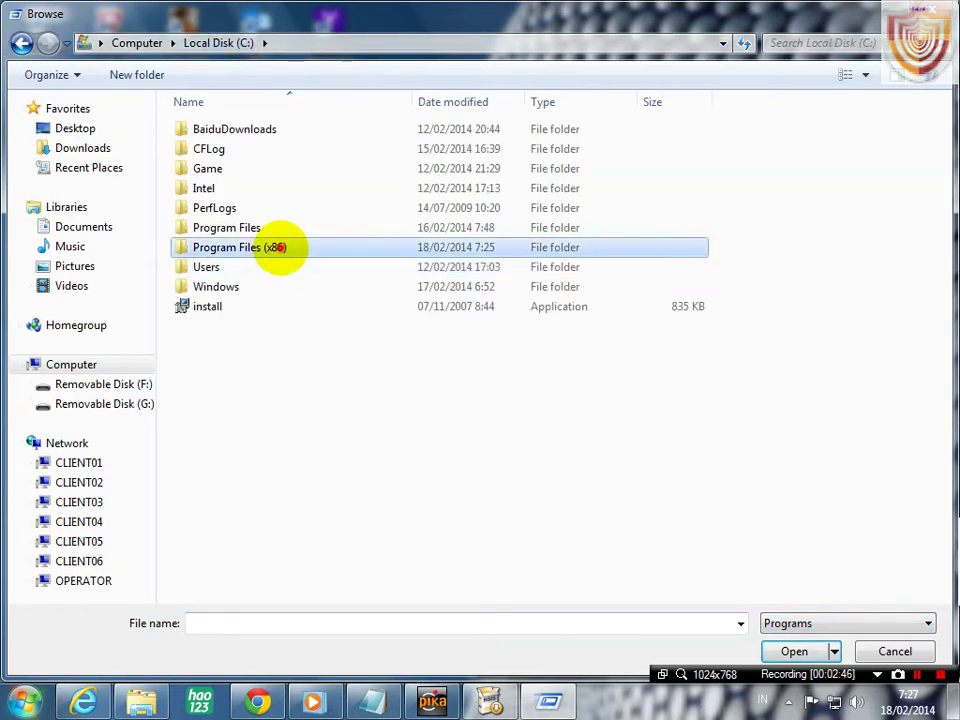
double_click(279, 246)
left_click(137, 75)
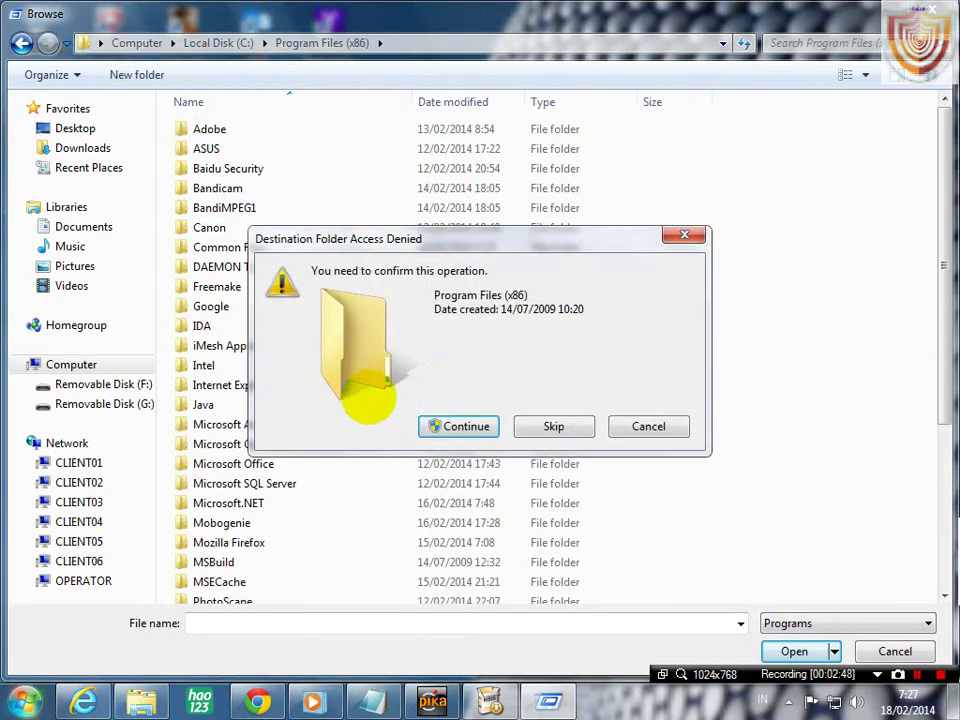
left_click(455, 425)
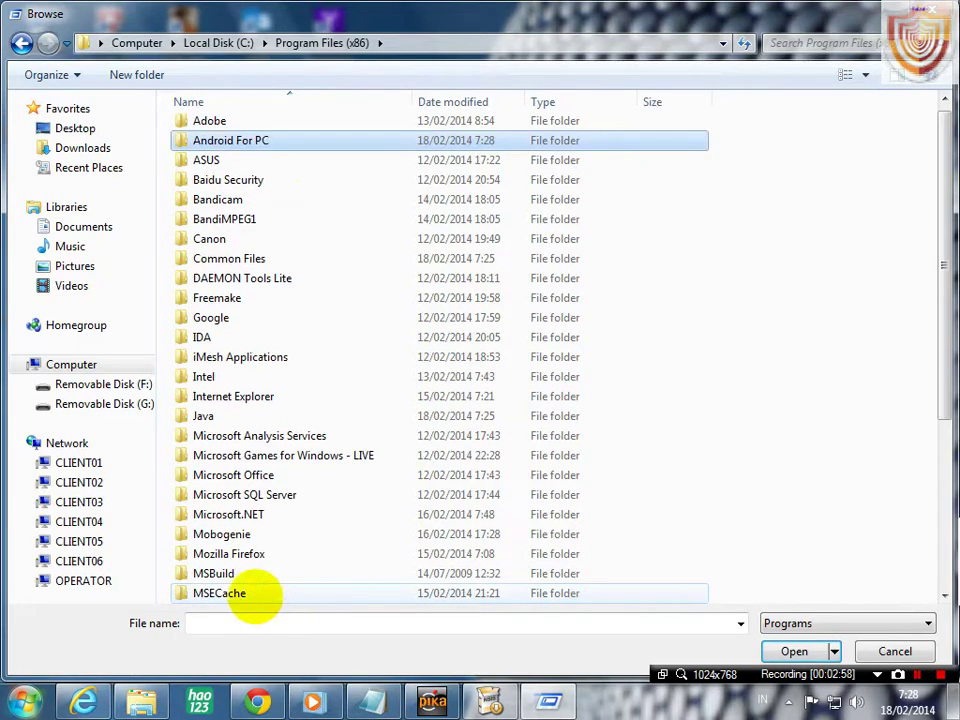
- Open the Android For PC folder and copy its full path from the address
double_click(258, 141)
left_click(557, 43)
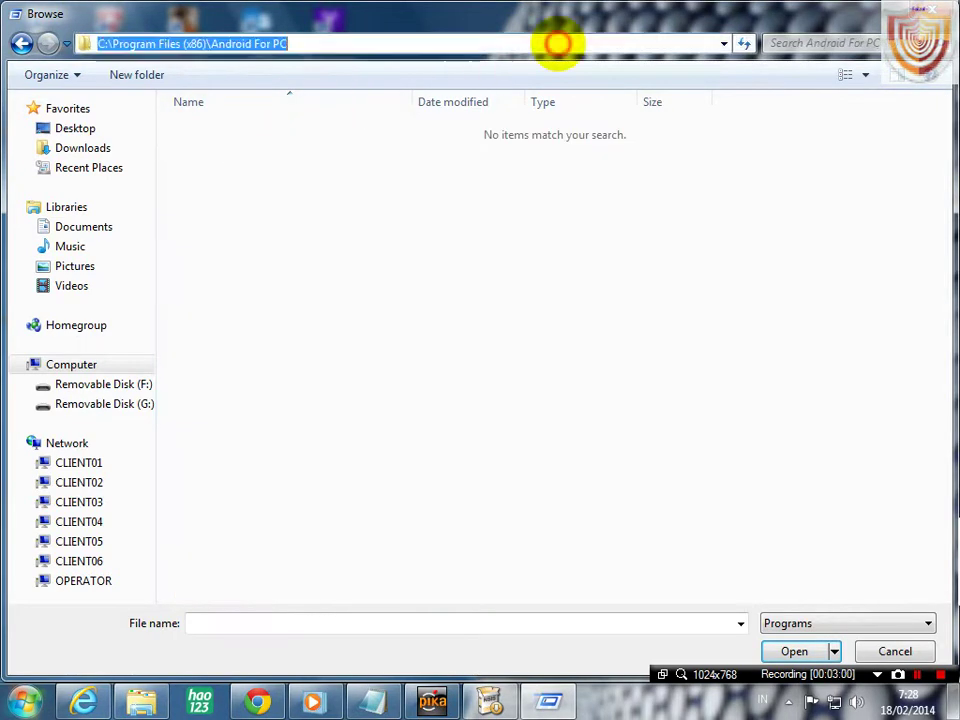
left_click(322, 45)
key("ctrl+a")
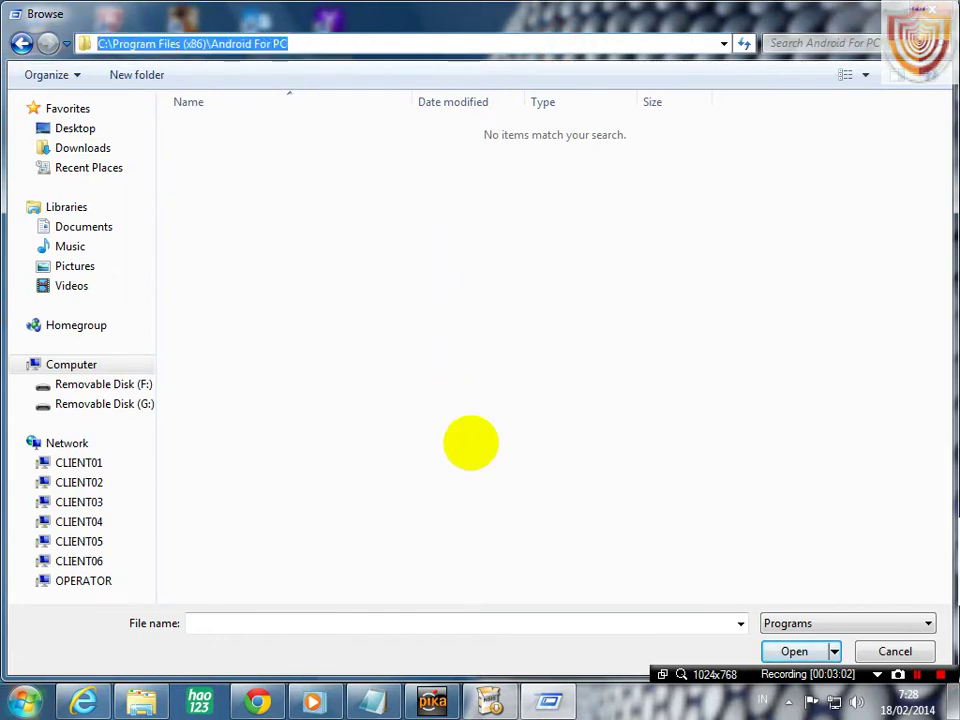
- Set the Android SDK Tools destination folder to C:\Program Files (x86)\Android For PC and continue to the Start Menu folder page
left_click(489, 700)
left_click(611, 388)
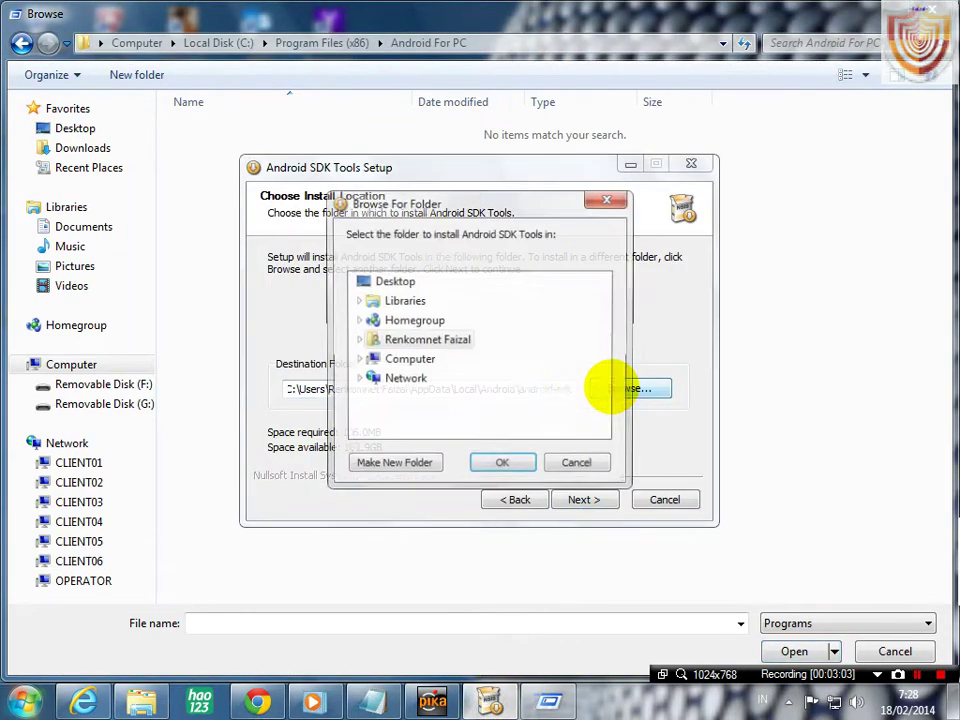
left_click(600, 475)
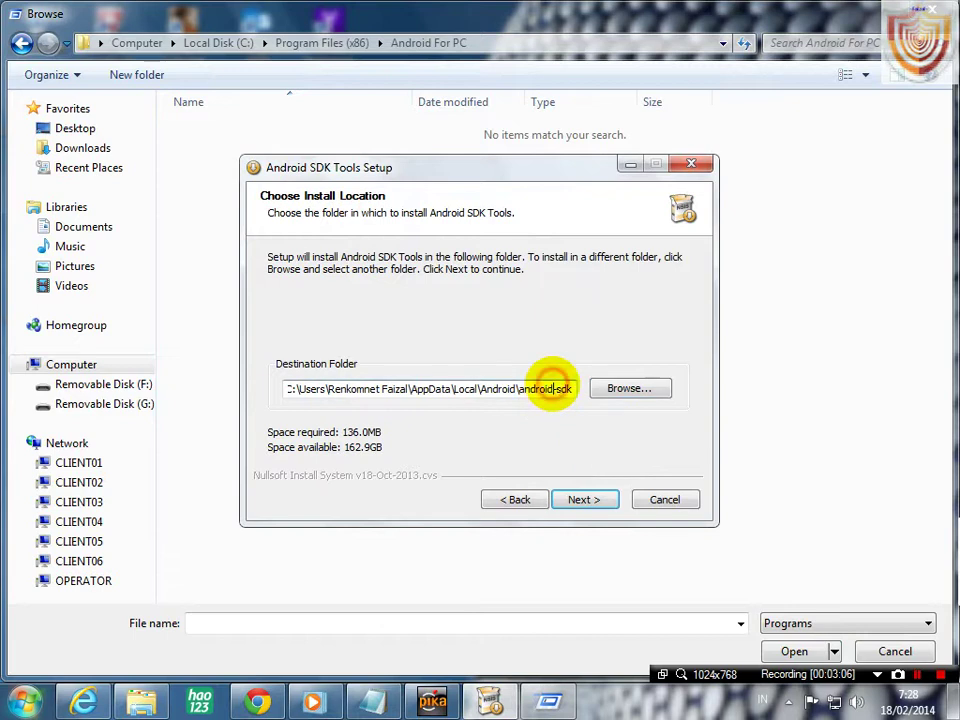
key("ctrl+a")
key("BackSpace")
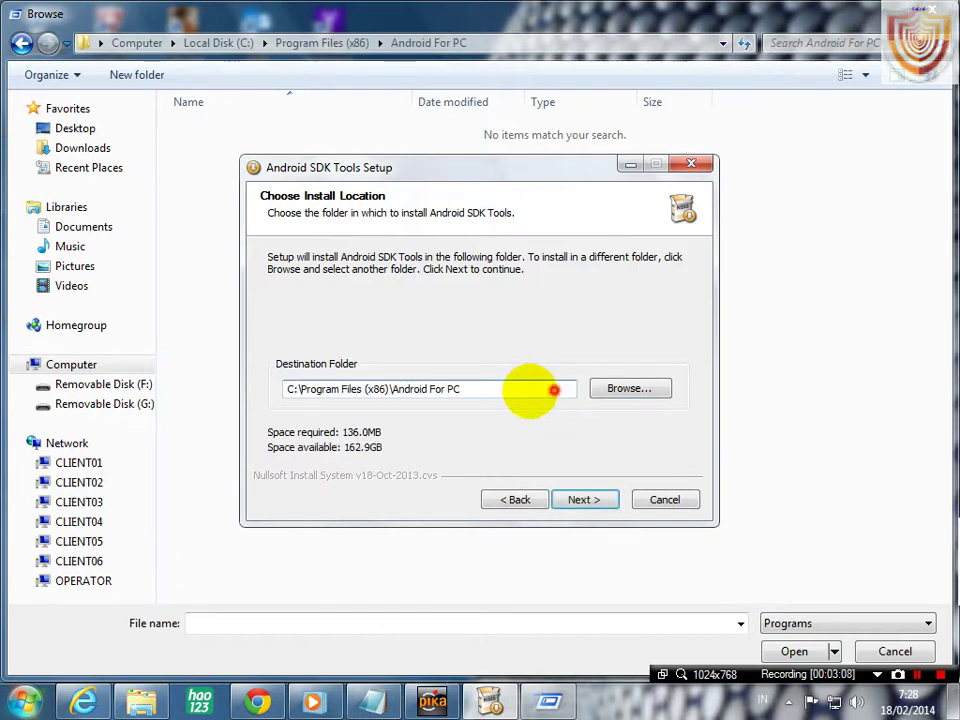
left_click_drag(553, 389, 354, 386)
left_click(499, 386)
left_click(583, 499)
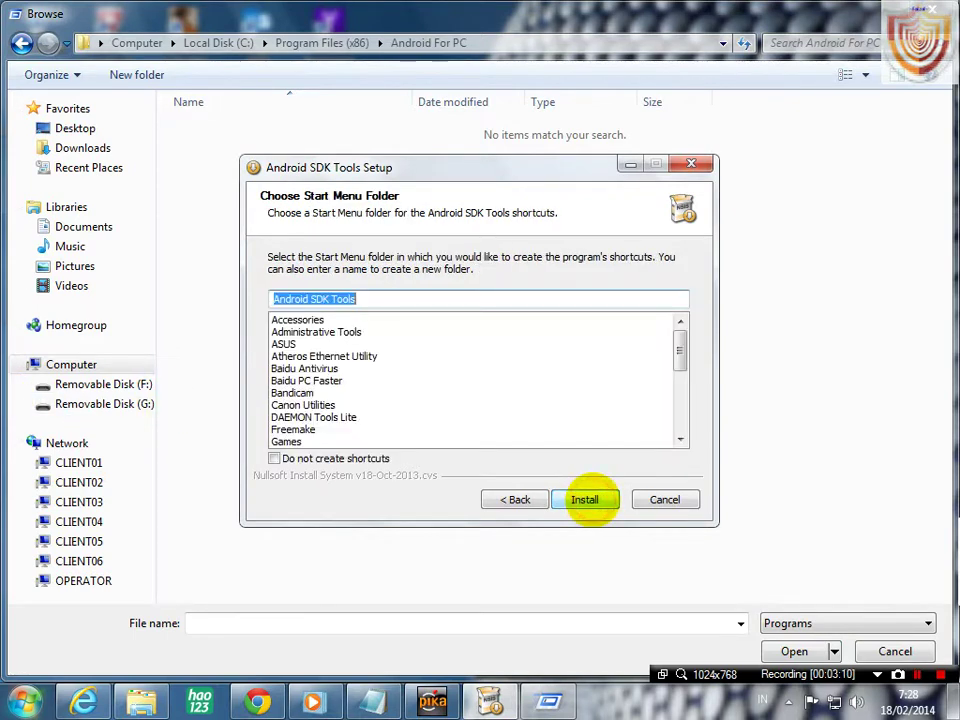
- Dismiss the Browse and Run dialogs and start the installation with Android SDK Tools as the Start Menu folder
key("Escape")
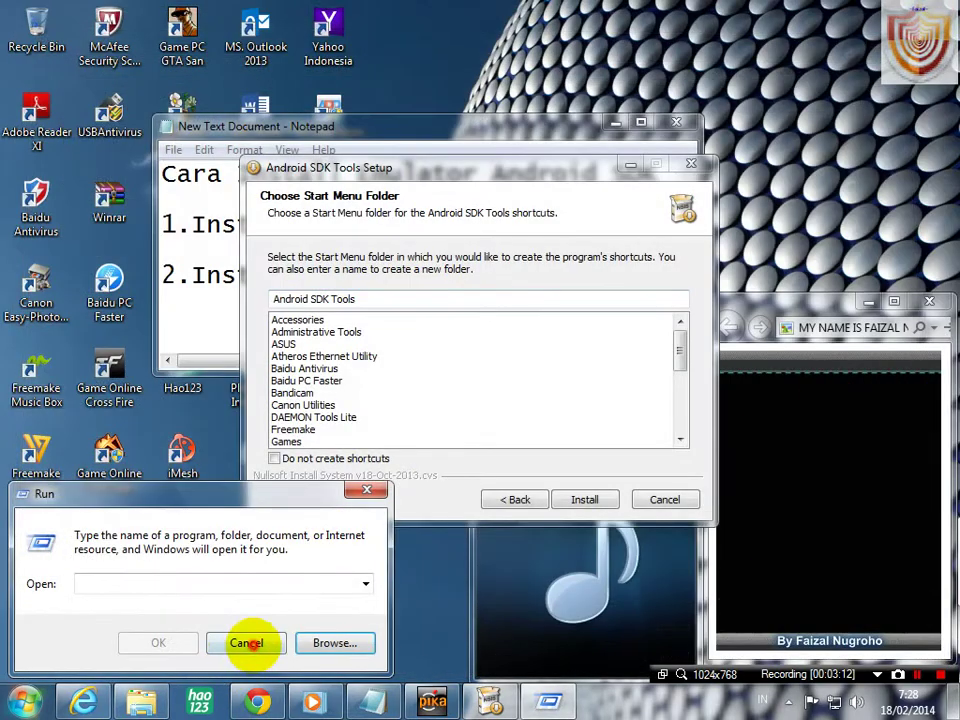
left_click(246, 643)
left_click(368, 292)
left_click(584, 499)
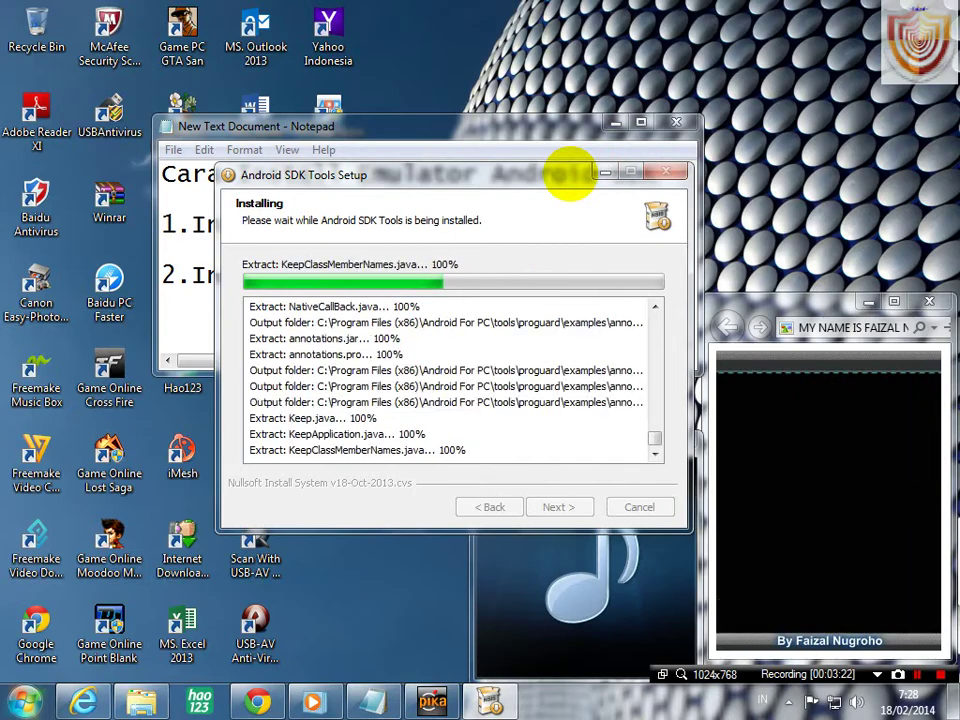
- Move the setup window off the note's text and finish the completed installation with Start SDK Manager enabled
left_click_drag(568, 171, 342, 321)
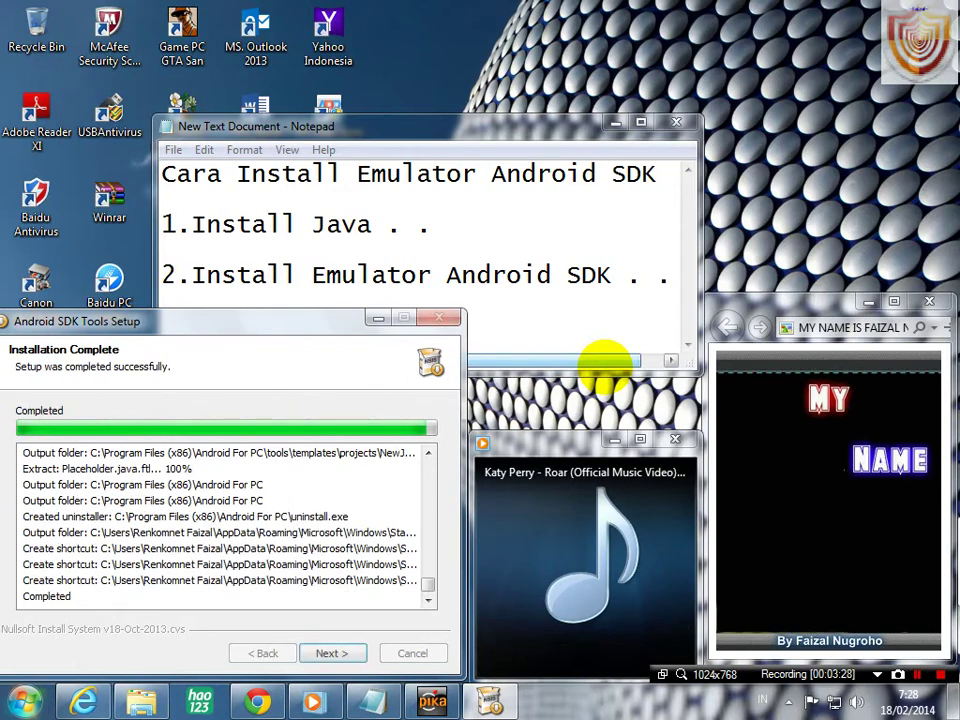
left_click(330, 652)
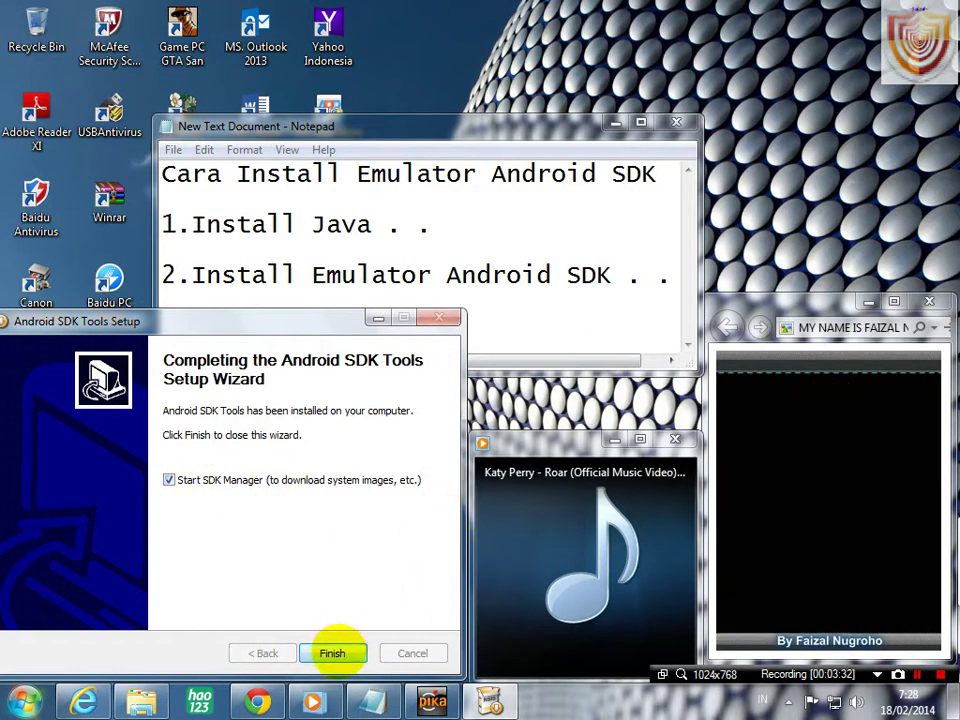
left_click(330, 650)
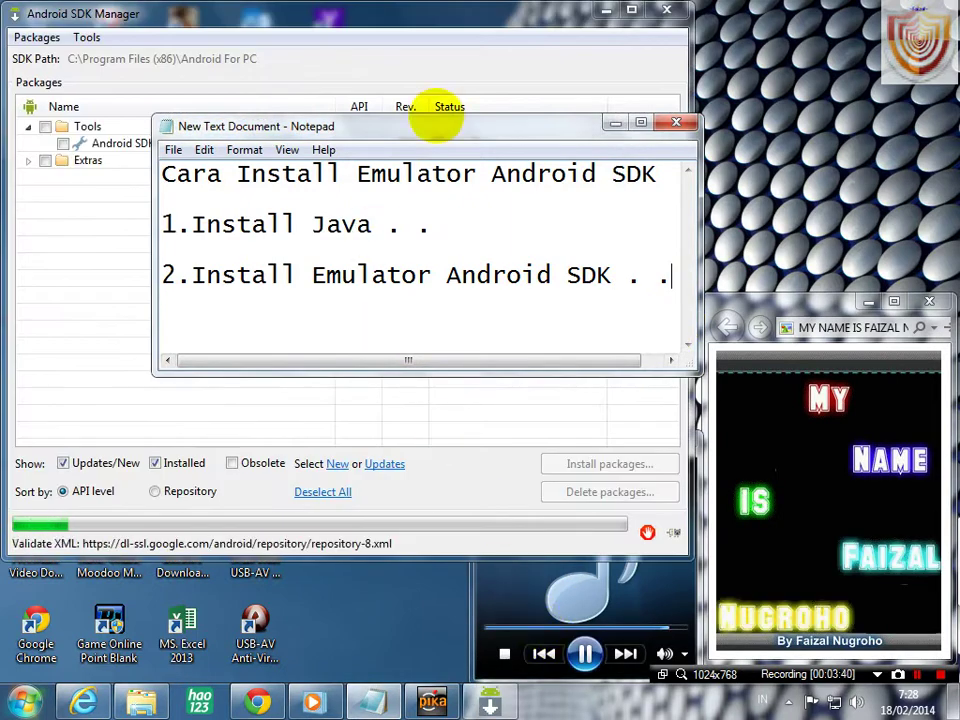
- Bring Android SDK Manager forward, deselect the Android 4.4.2 (API 19) packages and move the window to uncover the note's edge
left_click(489, 21)
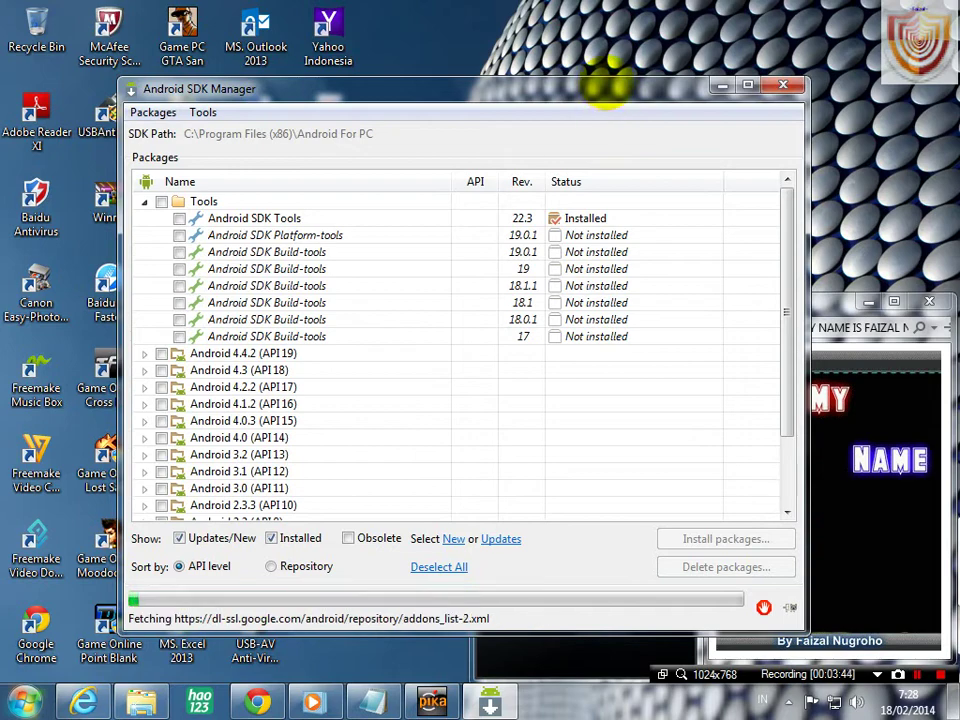
left_click_drag(617, 88, 628, 100)
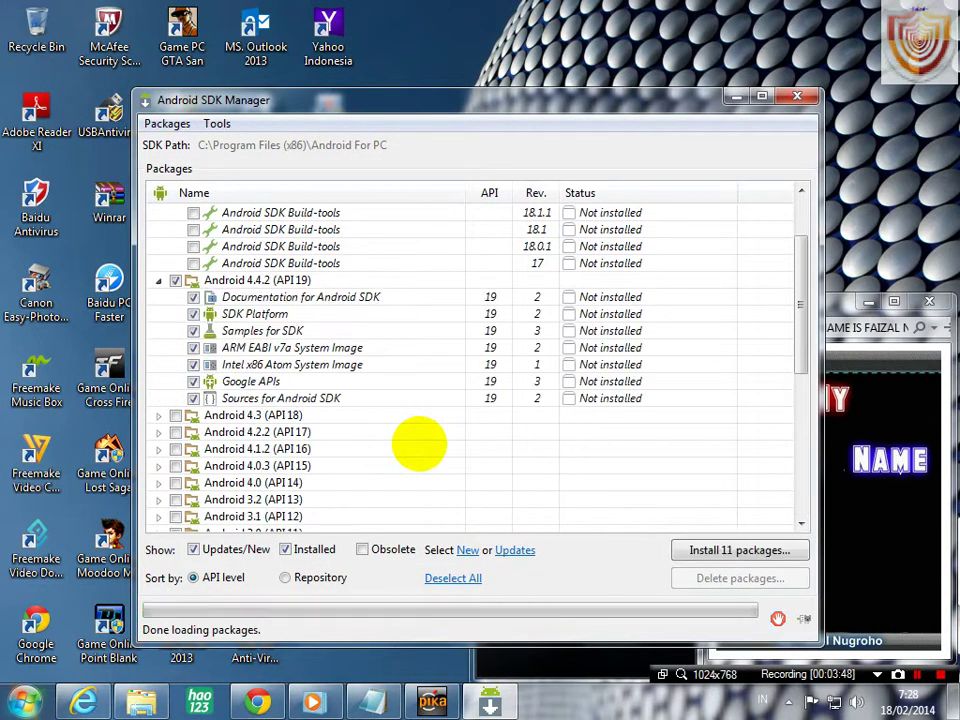
scroll(419, 443, "up", 2)
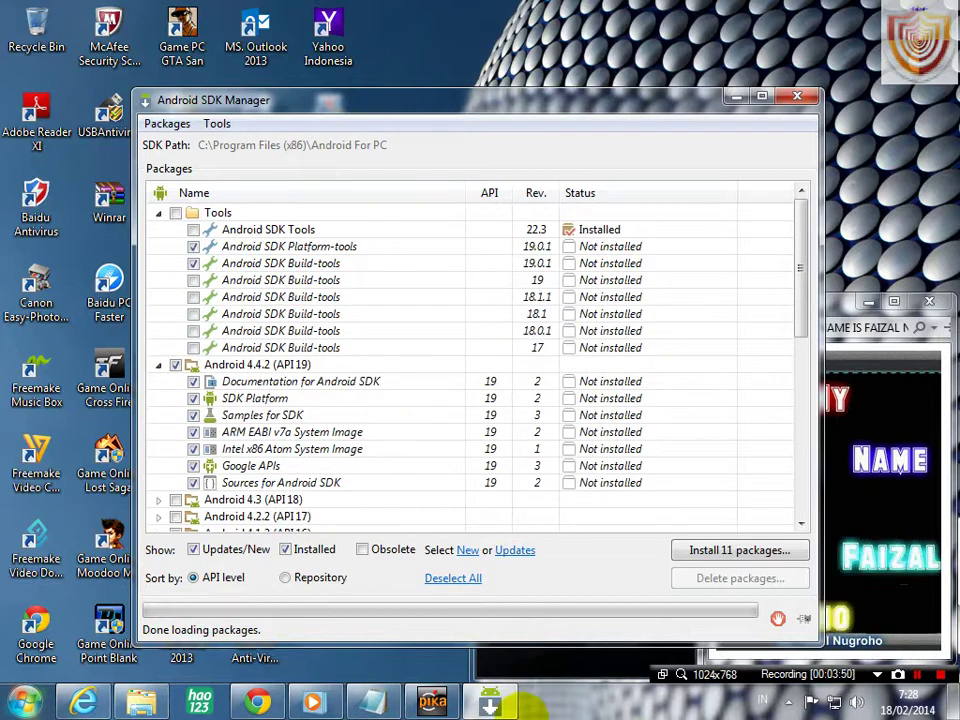
left_click_drag(669, 104, 745, 145)
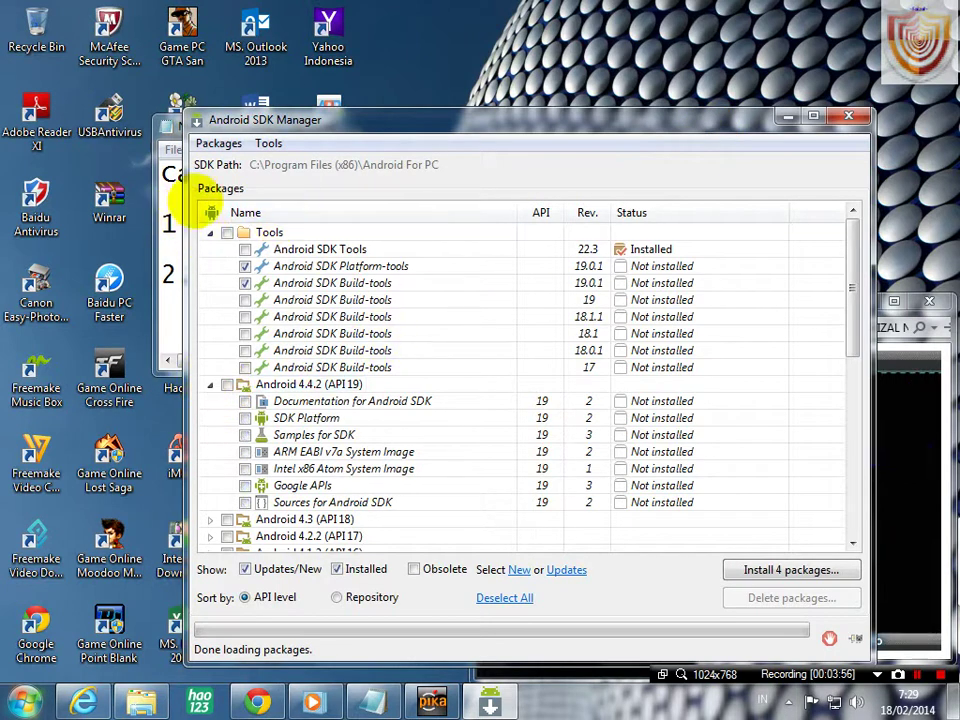
- Switch to the note and begin item "3." one blank line below the emulator item
left_click(167, 125)
left_click(668, 278)
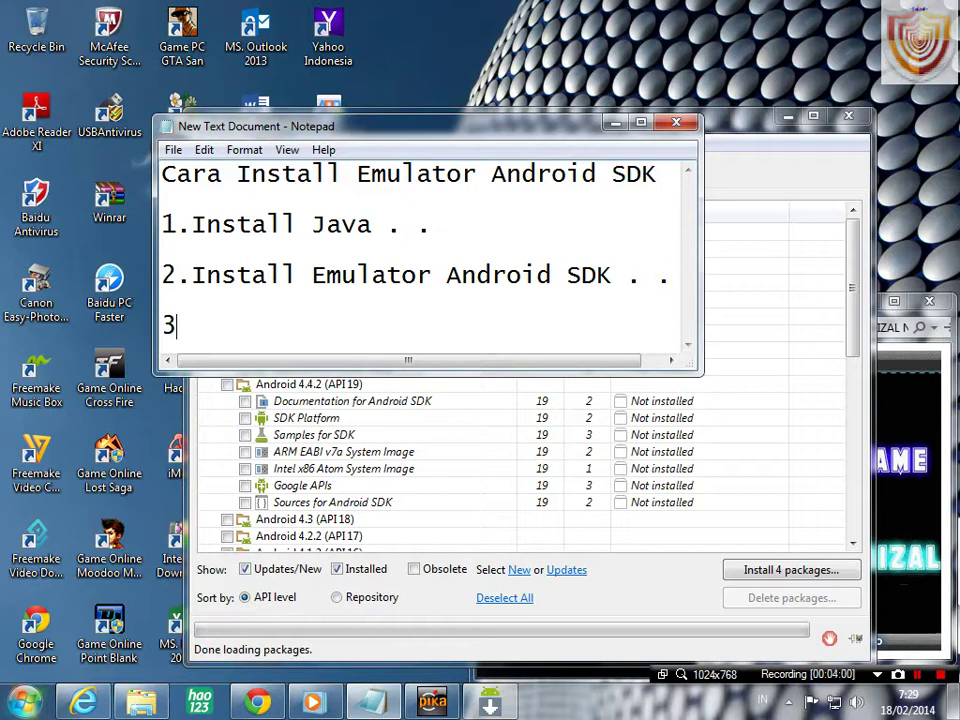
type(".")
- Switch to the media player, change to the song Just Give Me A Reason and play it
left_click(312, 703)
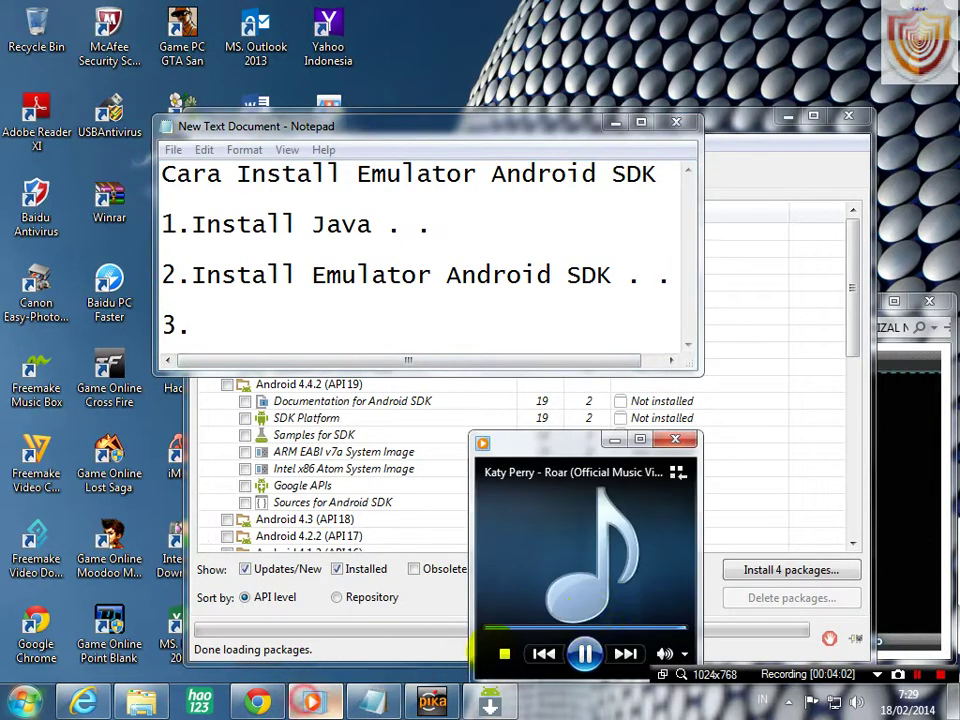
left_click(628, 654)
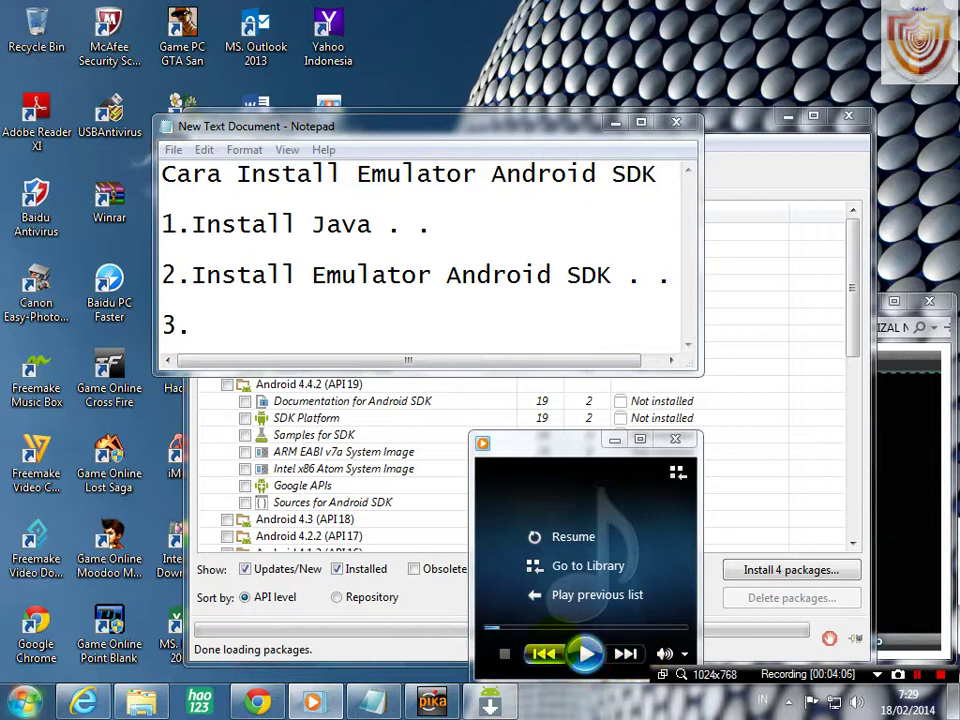
left_click(585, 654)
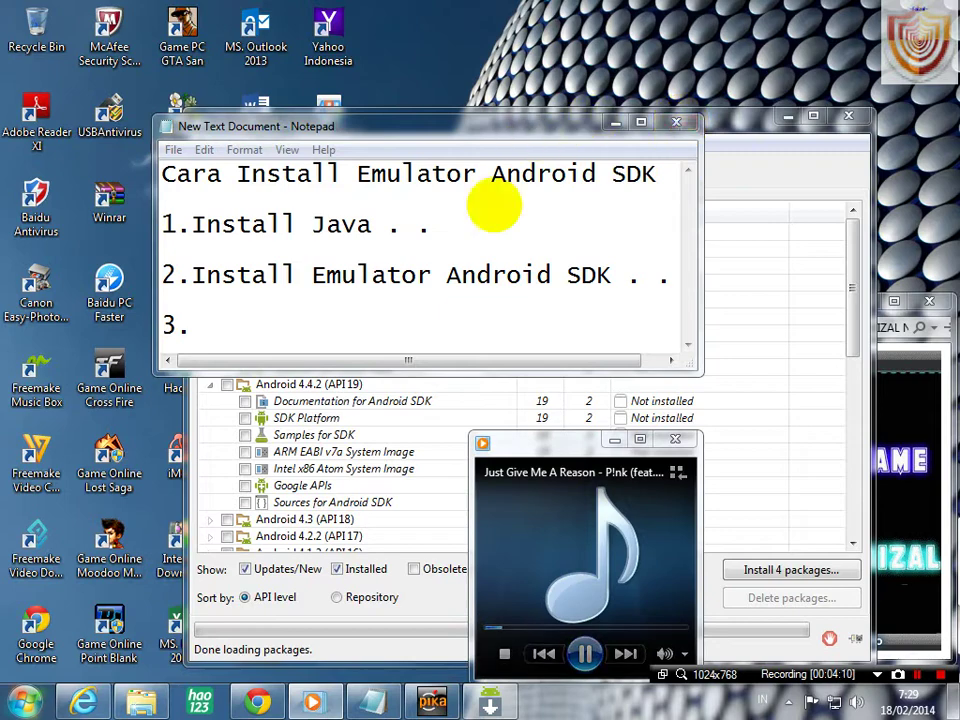
- Move the note window off the SDK Manager's package names and remove the extra spaces after "3."
left_click(328, 318)
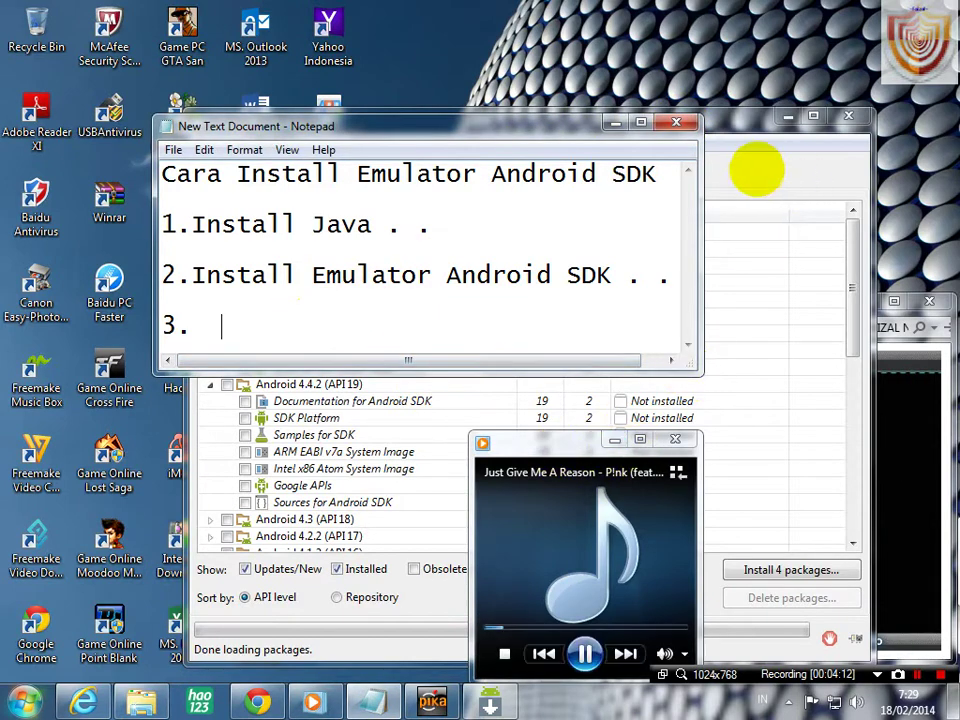
left_click(757, 170)
left_click(167, 126)
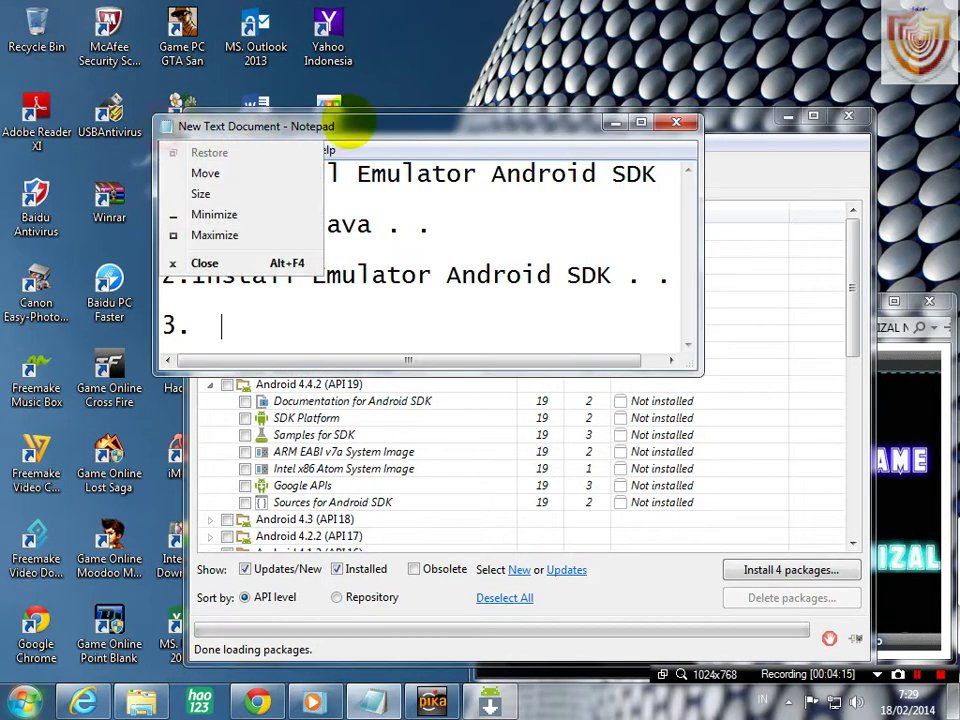
left_click(360, 126)
left_click_drag(407, 118, 713, 214)
key("BackSpace")
key("BackSpace")
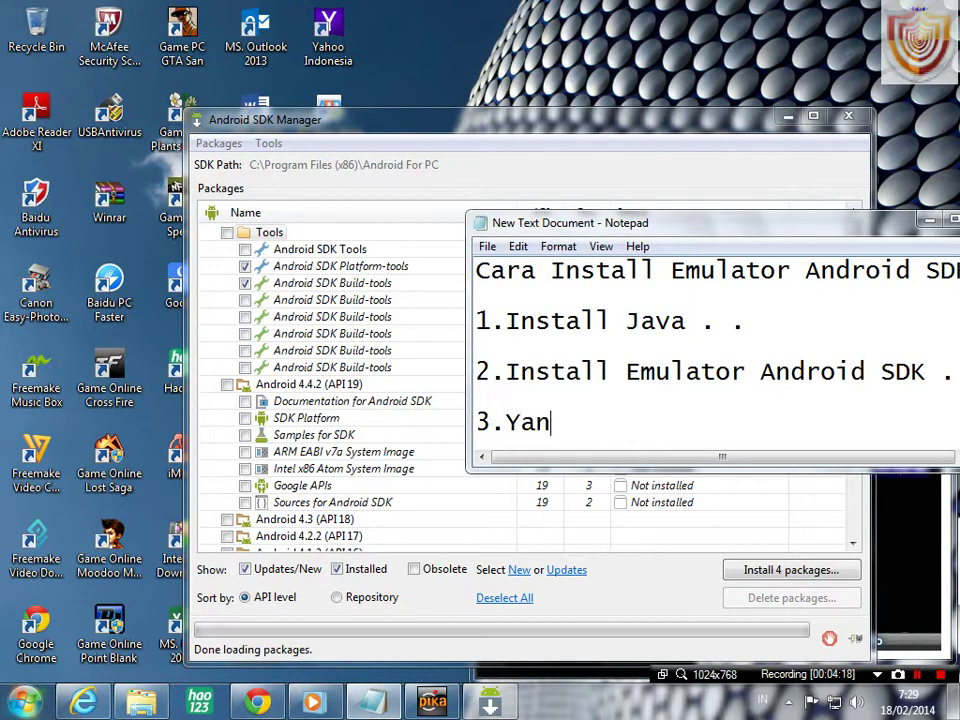
- Write "Yang Penting Kita Donwload" as item 3's text and "Tools , Api Dan" on the line below
type("Yang Penting Kita Donwload")
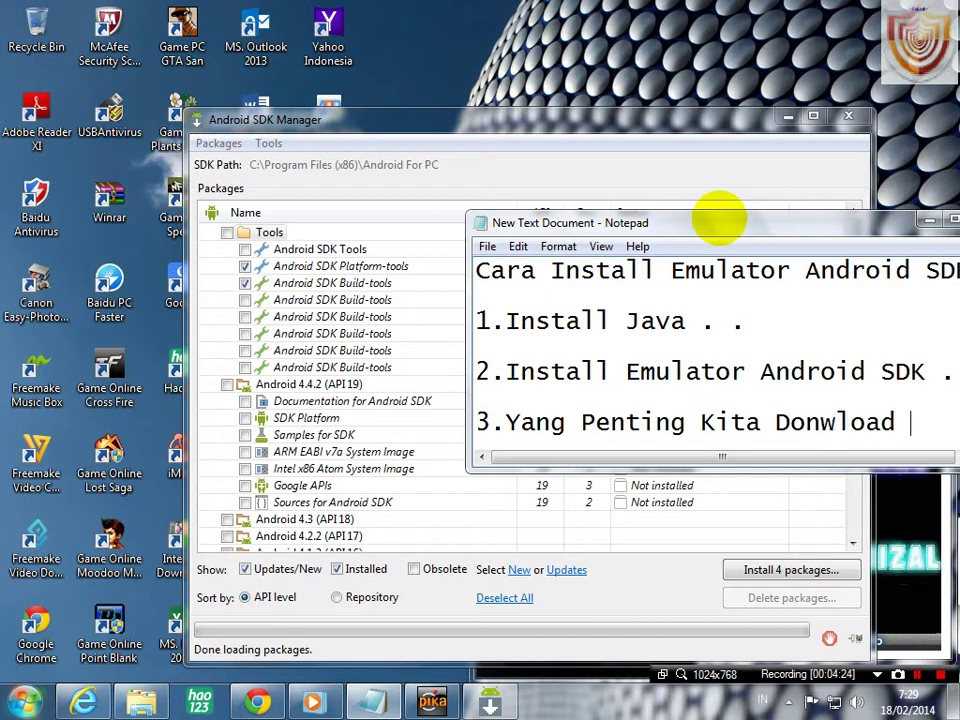
key("Return")
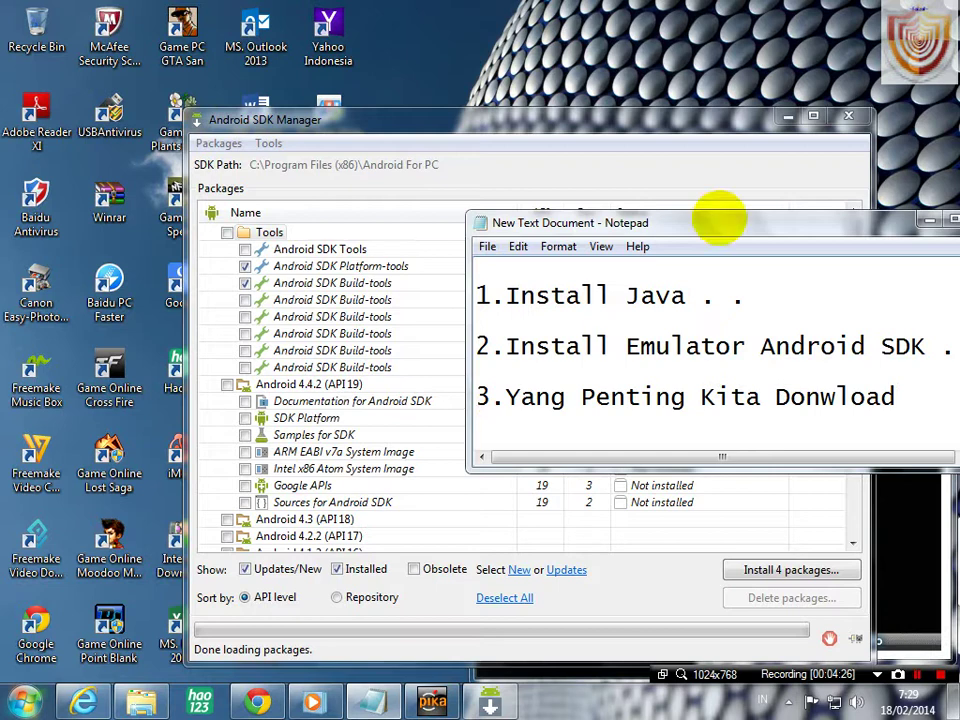
type("Tools ")
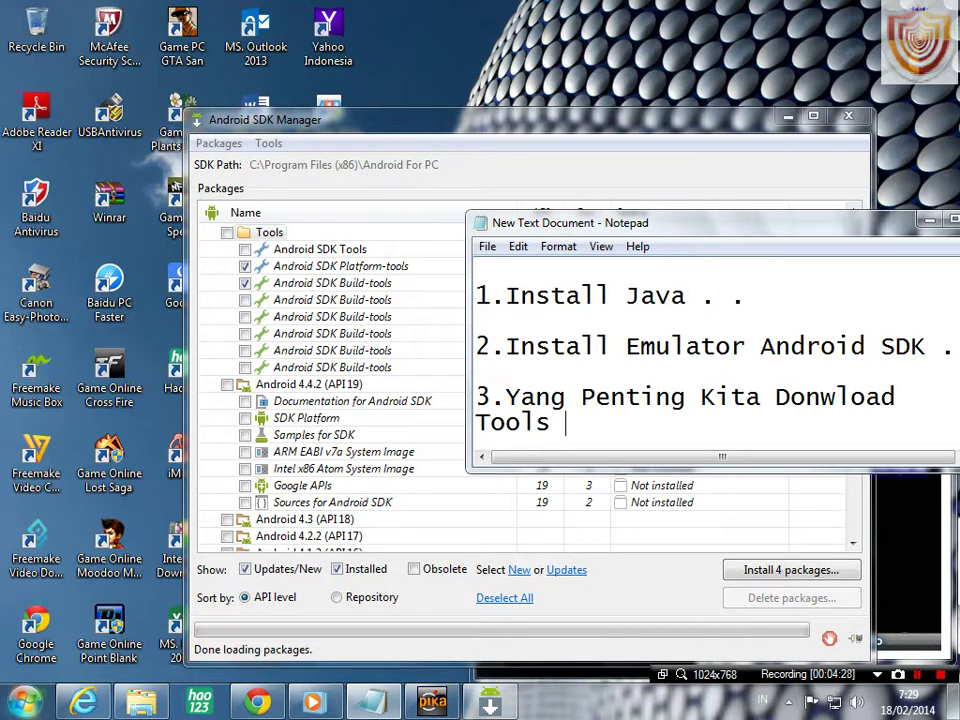
type(", Api")
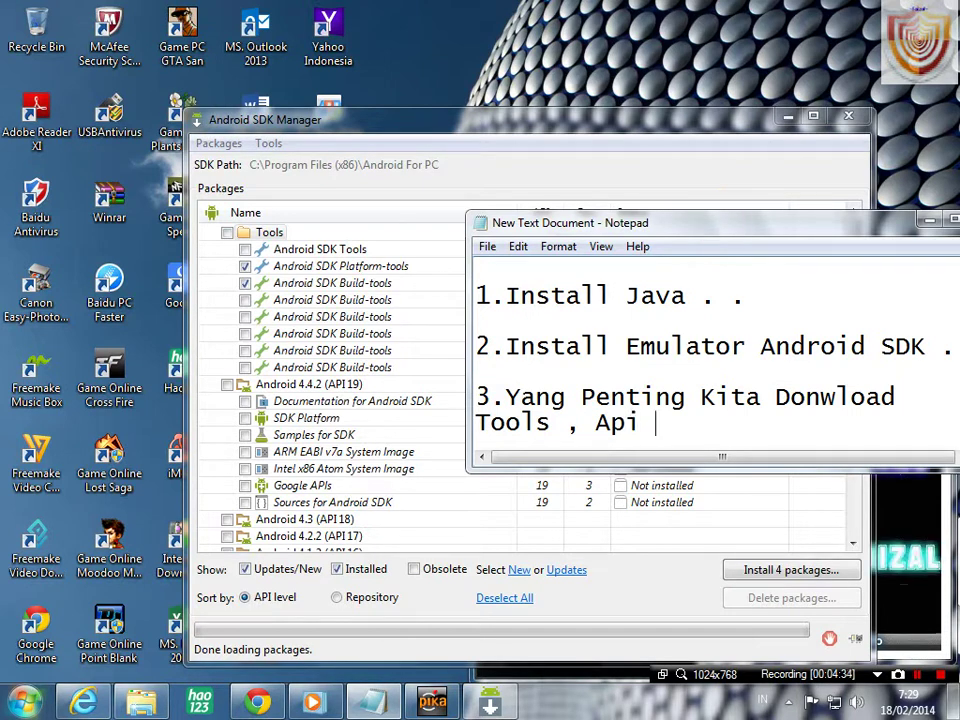
type(" Dan")
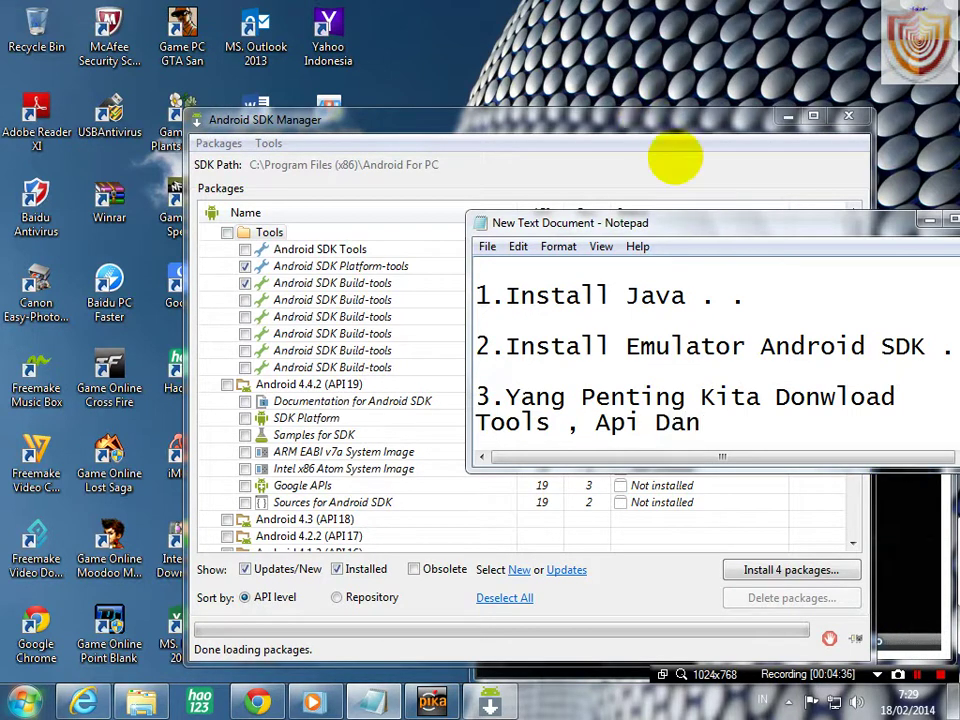
- Check the Extras group name in Android SDK Manager, complete the note's line with "Extras Saya Donwload" and add "Api 18" below
left_click(675, 157)
scroll(761, 326, "down", 6)
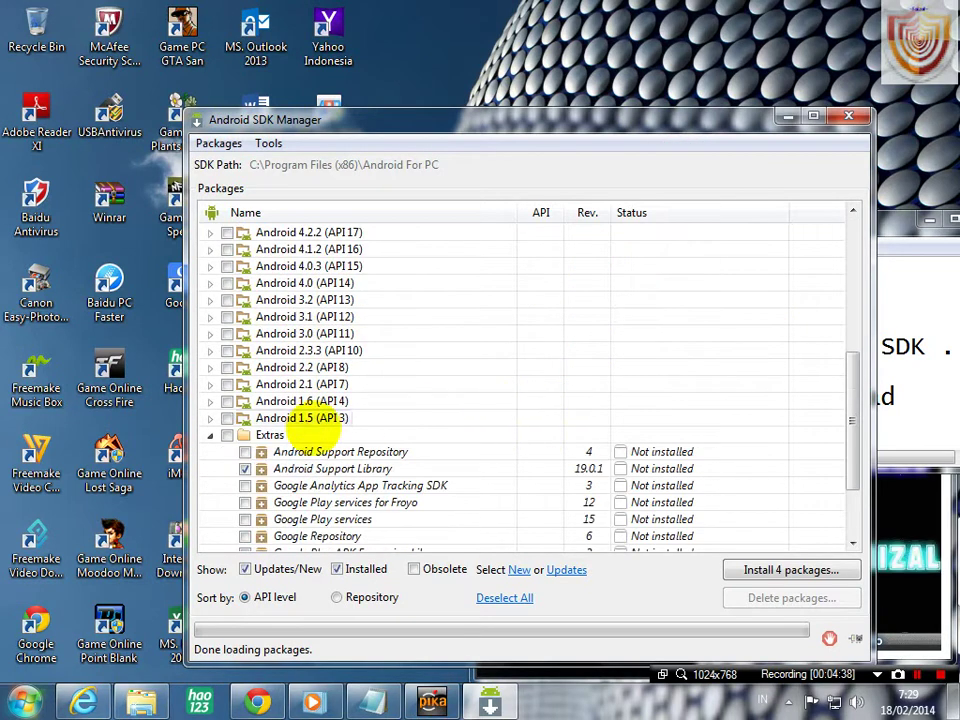
left_click(372, 703)
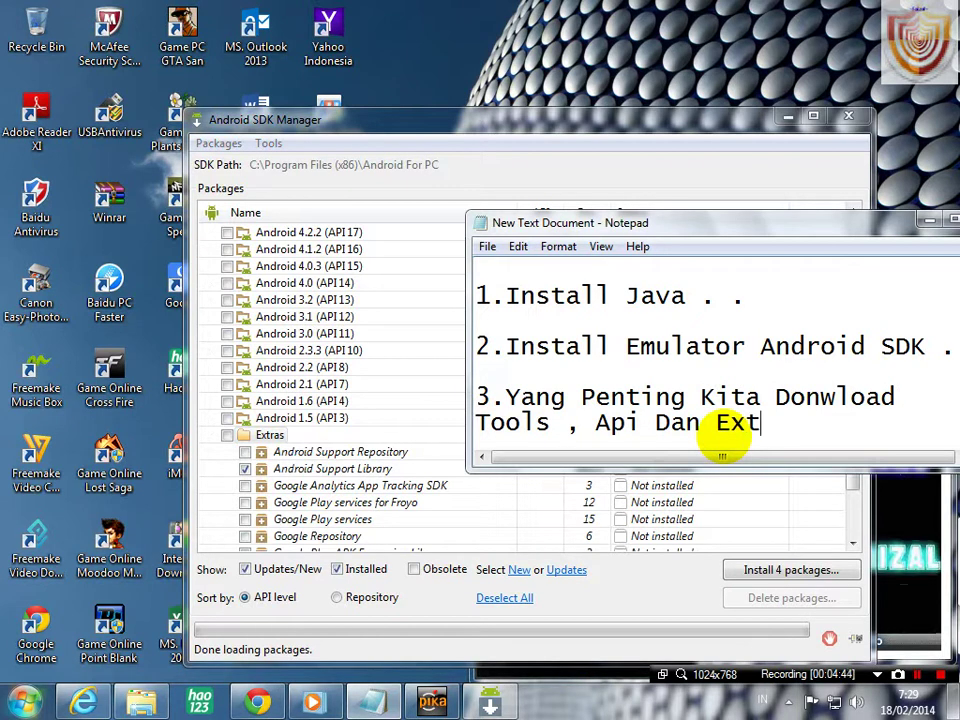
type("Extras")
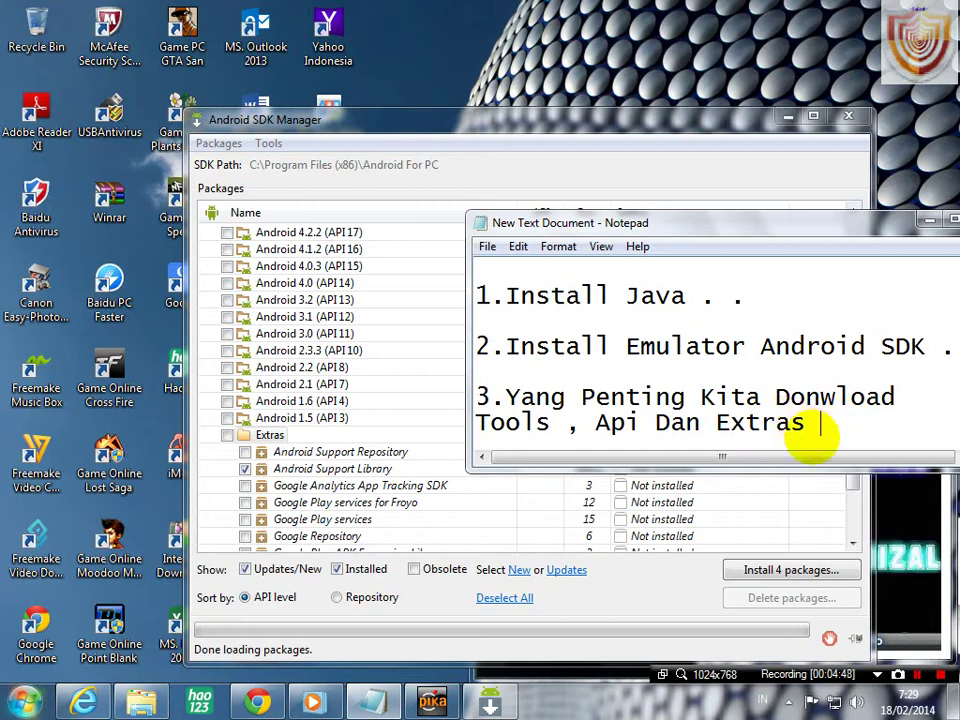
type(" Say")
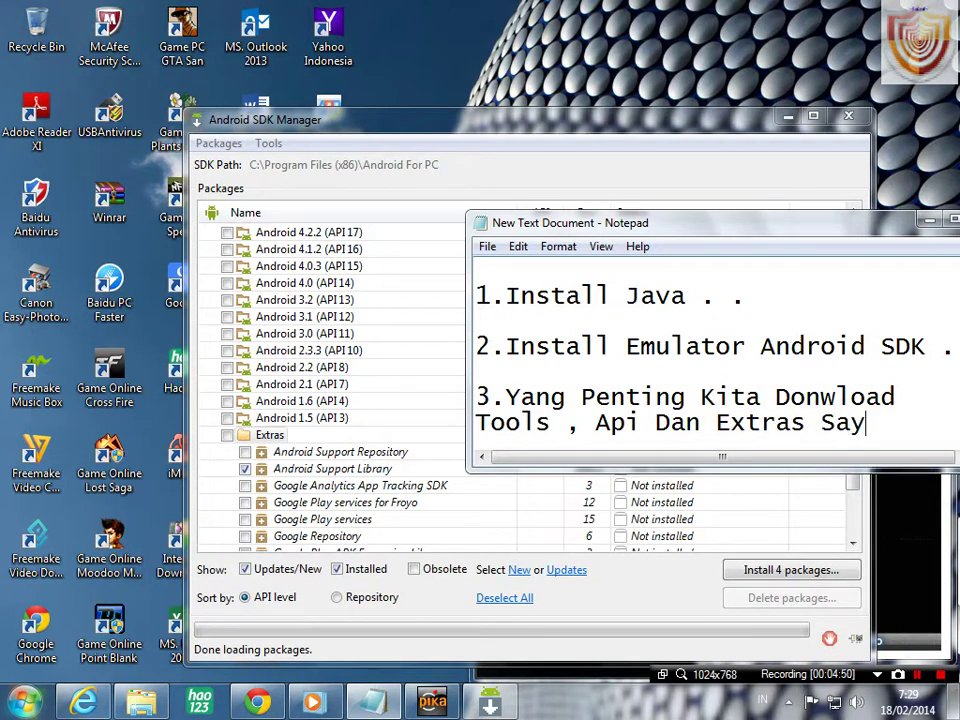
type("load")
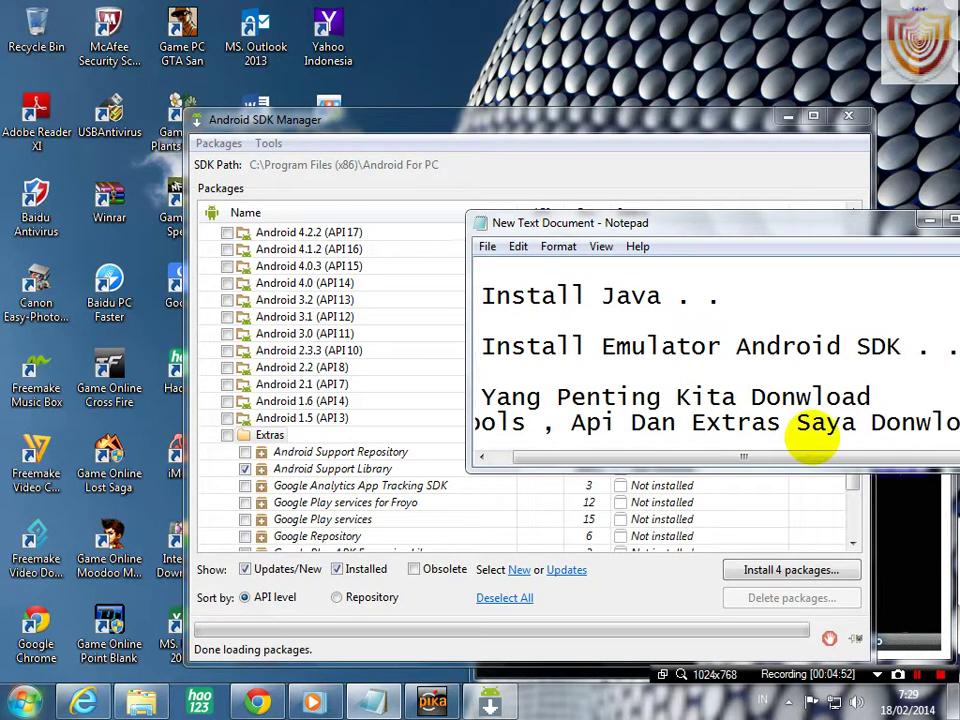
key("Return")
type("Api")
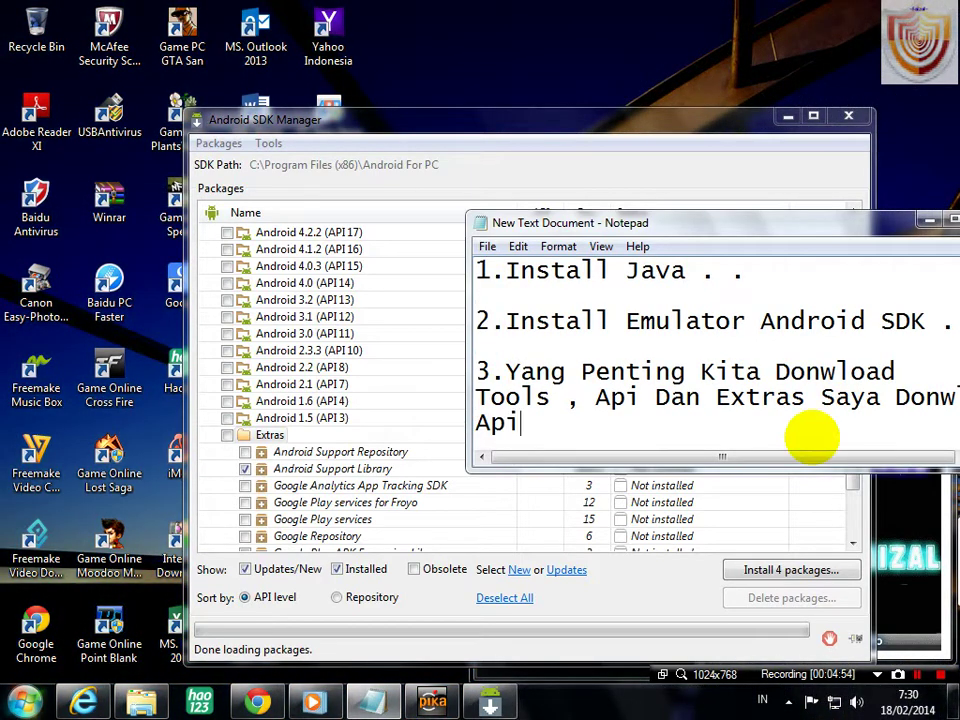
type(" 18")
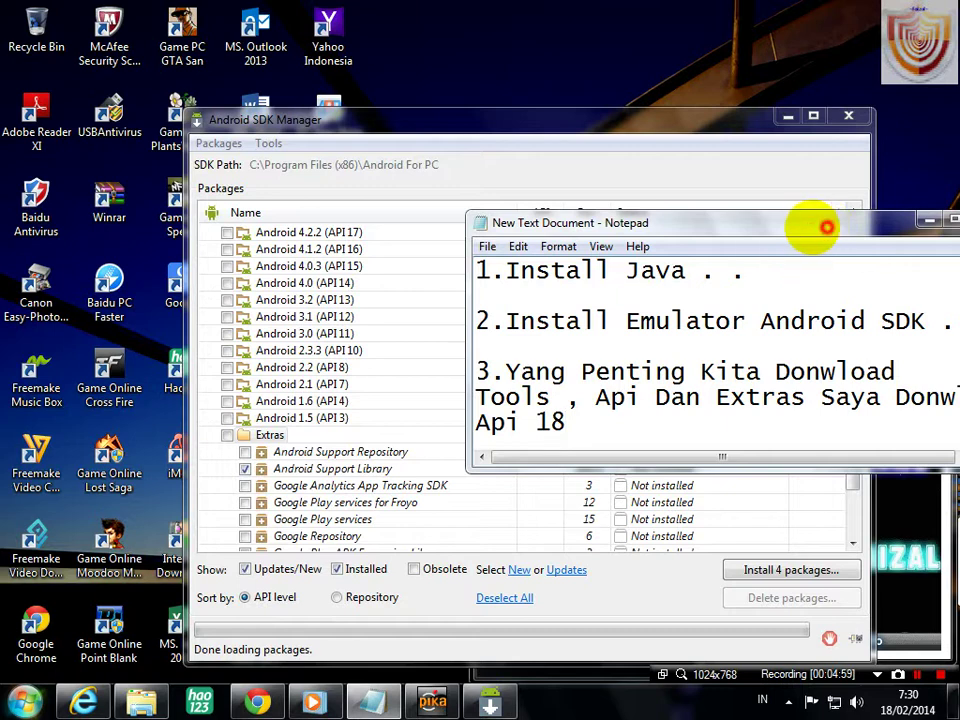
- Move the note window fully into view, widen it to fit the longest line and briefly highlight item 3's text
left_click_drag(826, 230, 694, 241)
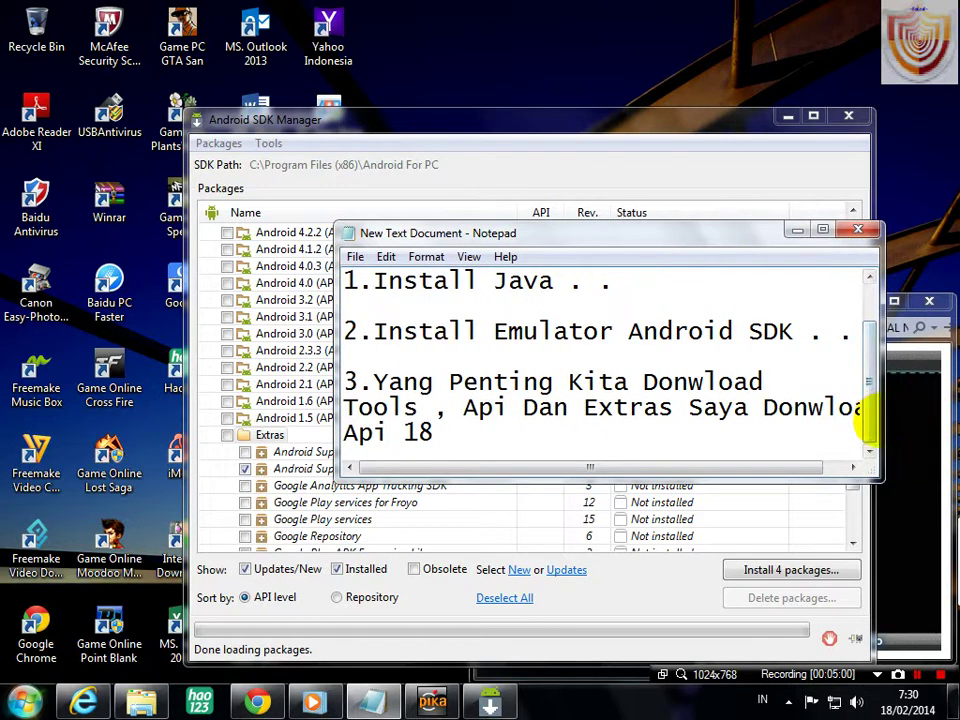
left_click_drag(880, 422, 915, 424)
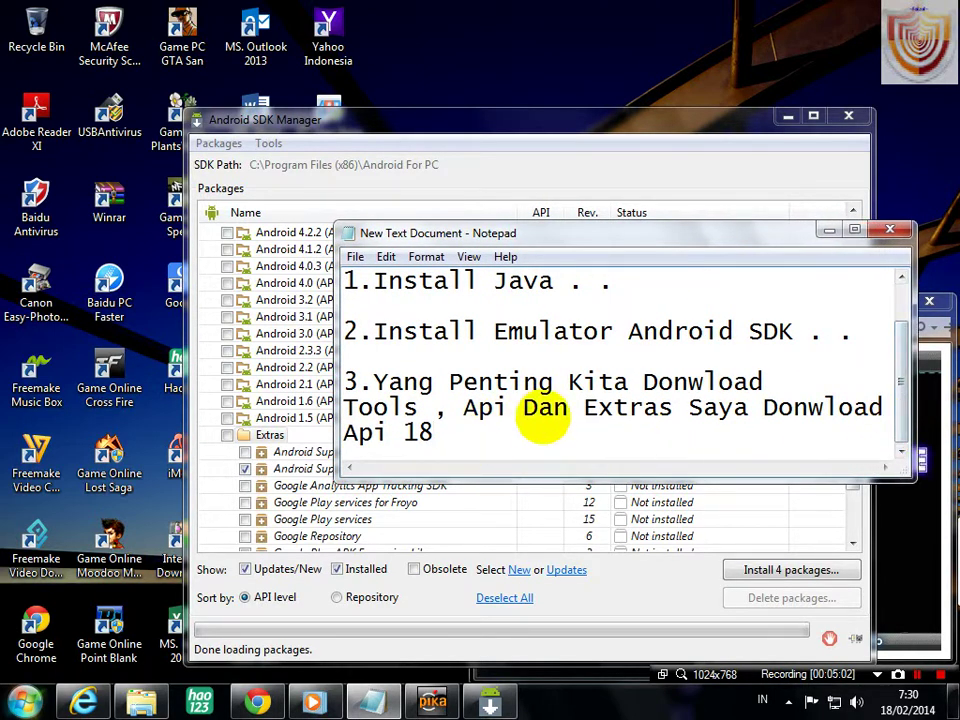
scroll(520, 425, "up", 1)
scroll(465, 410, "down", 1)
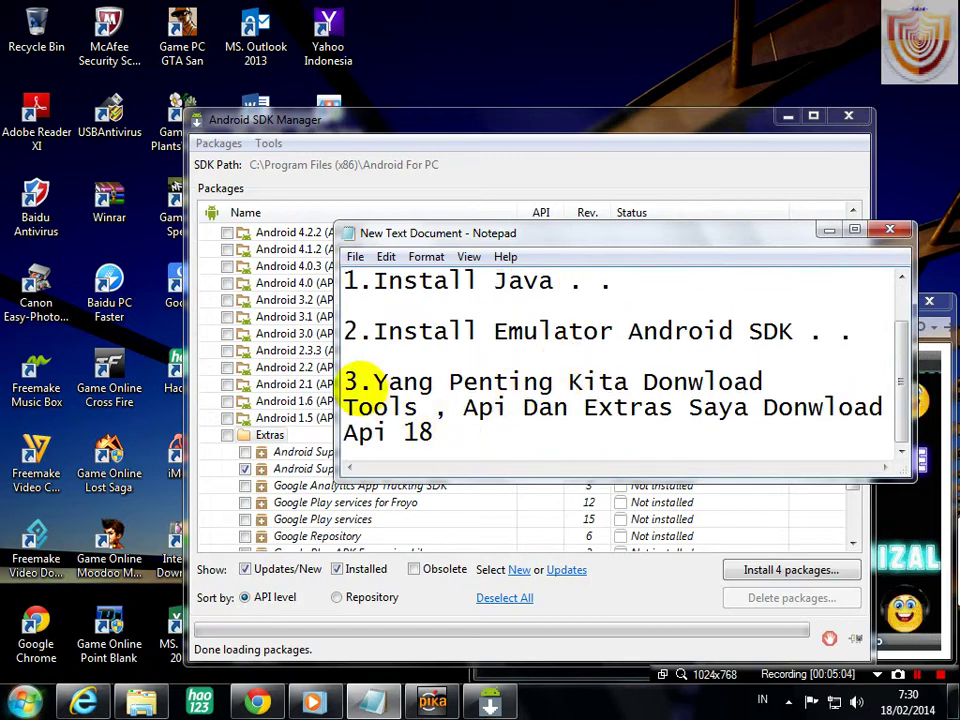
left_click_drag(373, 382, 470, 433)
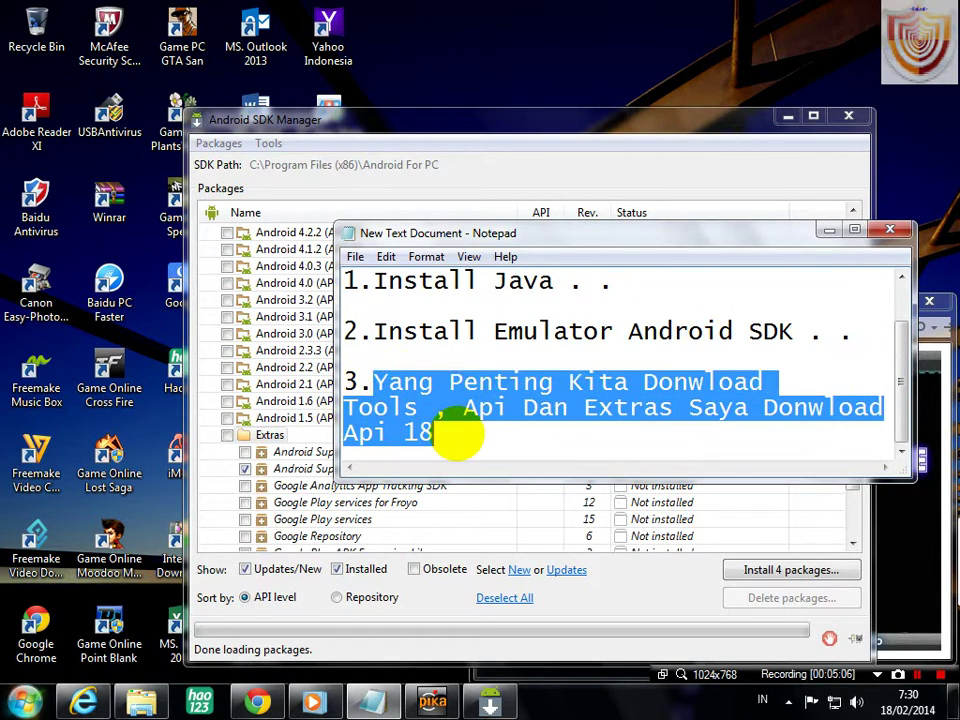
left_click(456, 435)
- Bring Android SDK Manager forward and select every package in the Tools group
left_click(628, 145)
scroll(460, 367, "up", 6)
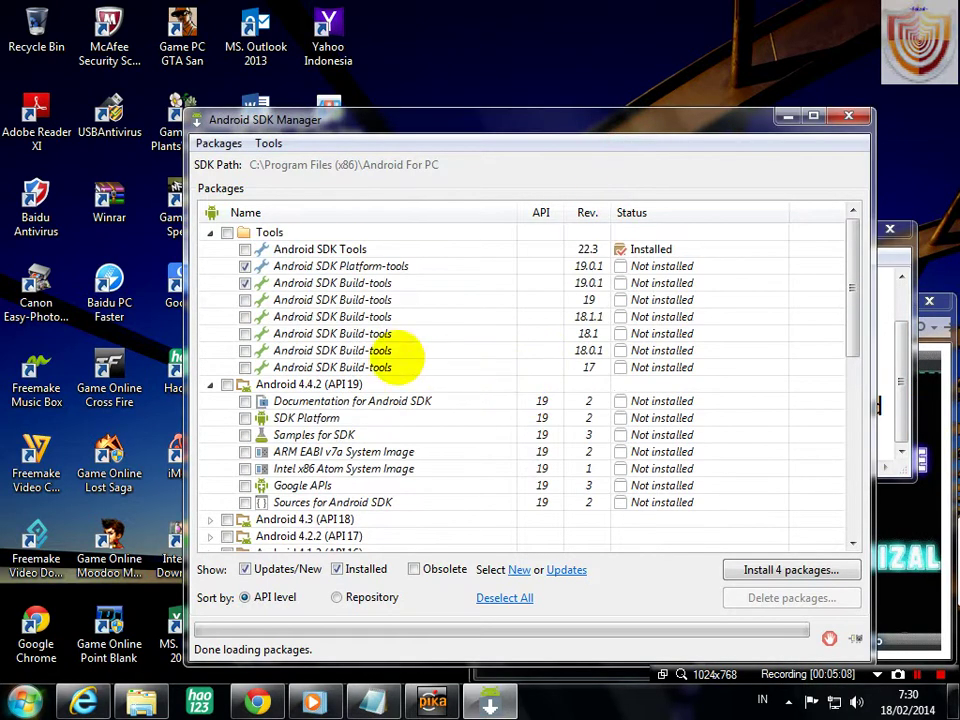
left_click(227, 232)
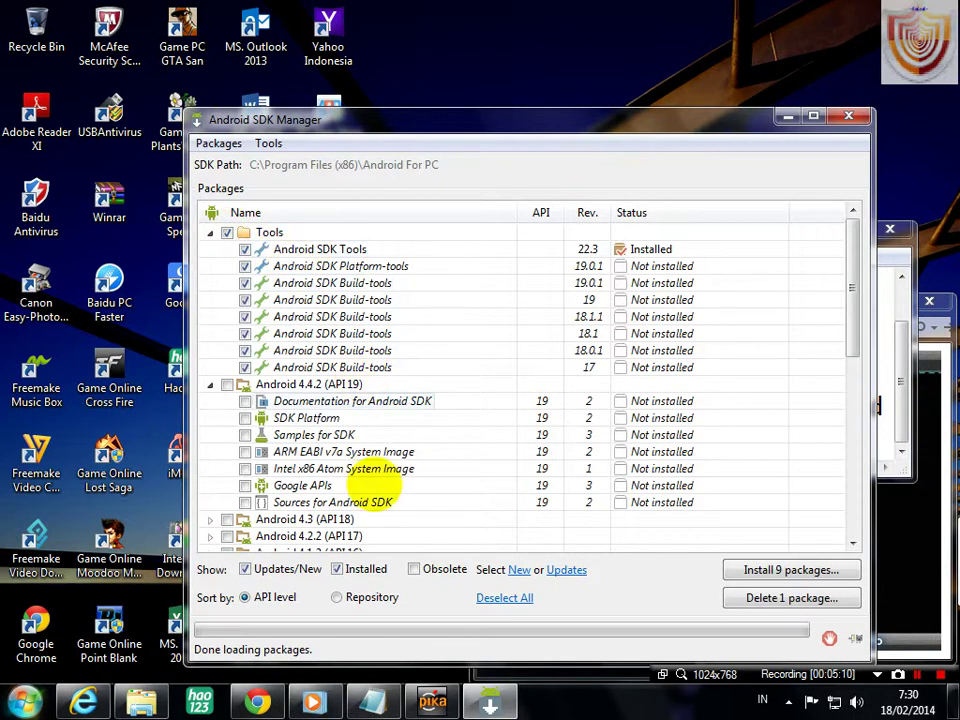
- Highlight "Tools" and "Api" in the note, and in Android SDK Manager collapse Android 4.4.2 (API 19) and expand Android 4.3 (API 18)
key("alt+Tab")
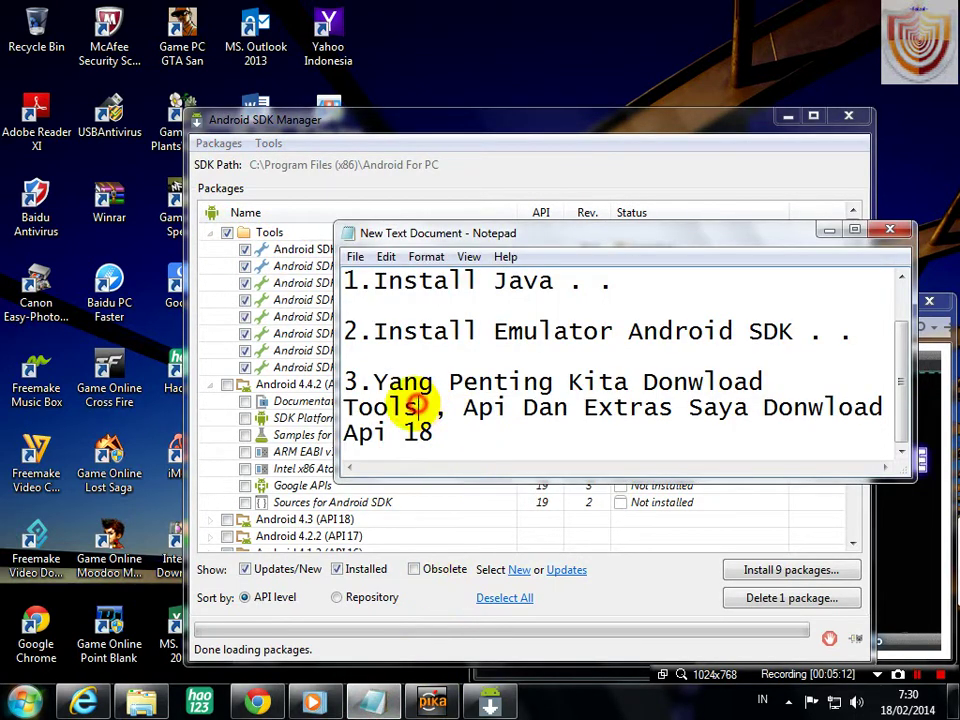
left_click_drag(417, 403, 343, 406)
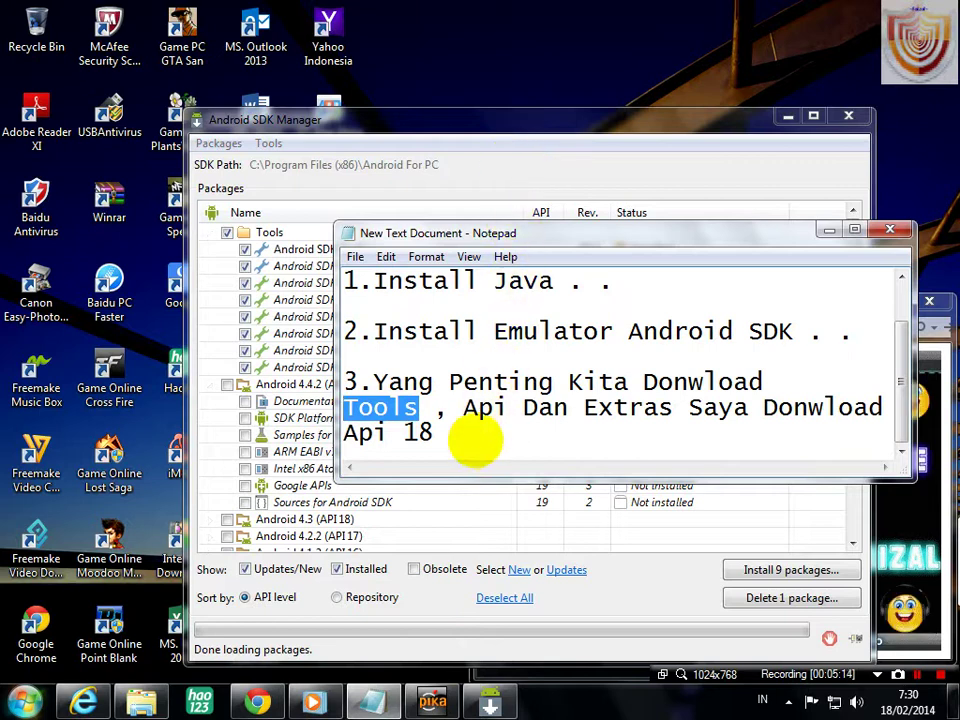
double_click(484, 407)
left_click(505, 152)
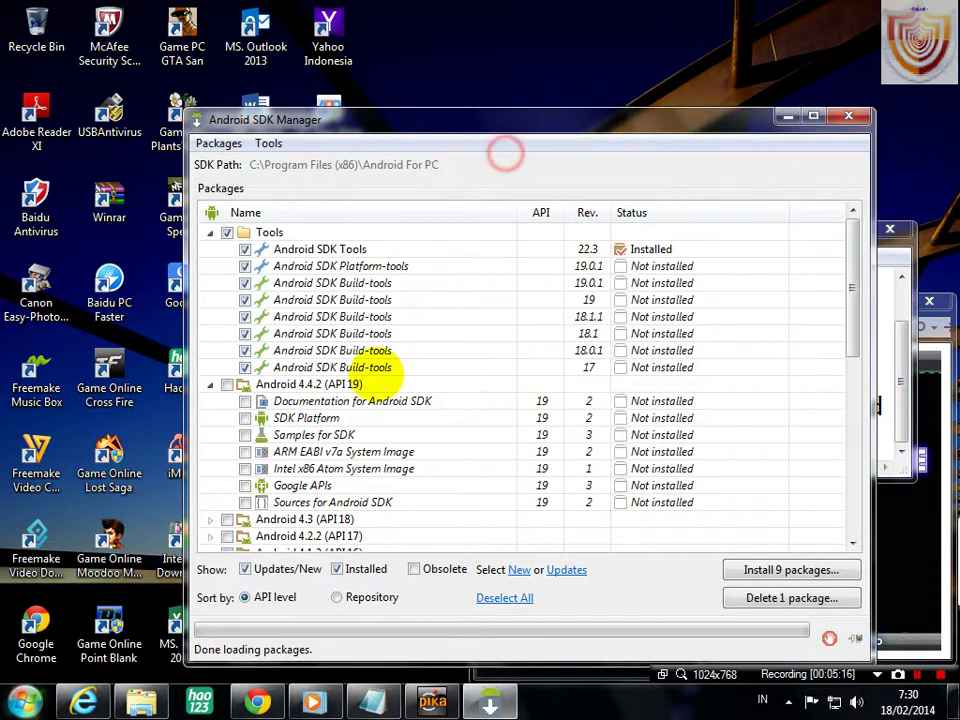
left_click(209, 384)
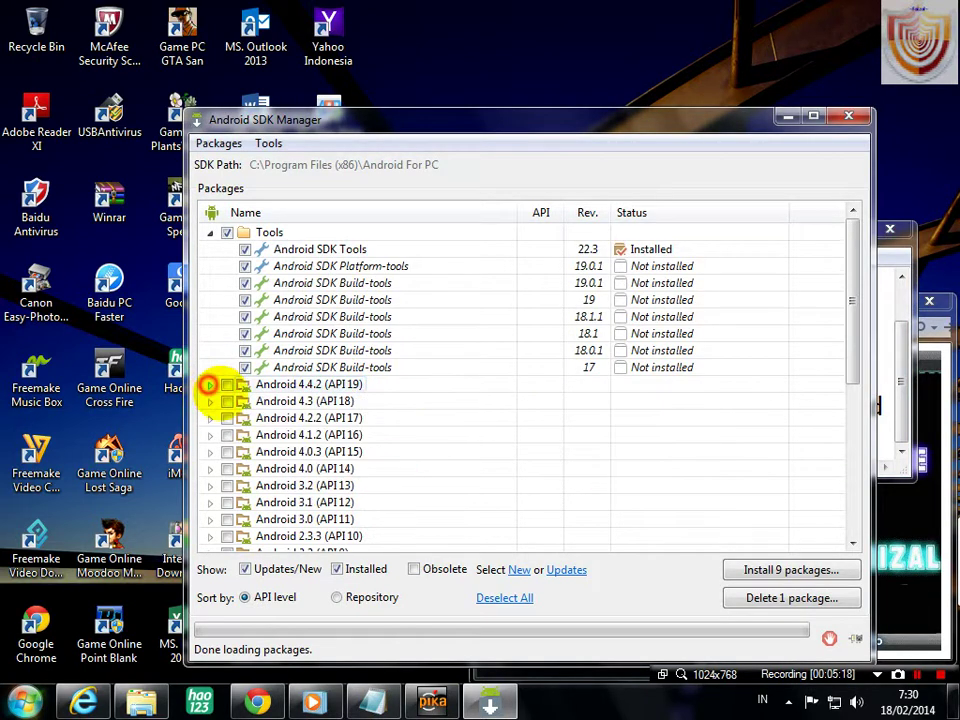
left_click(209, 401)
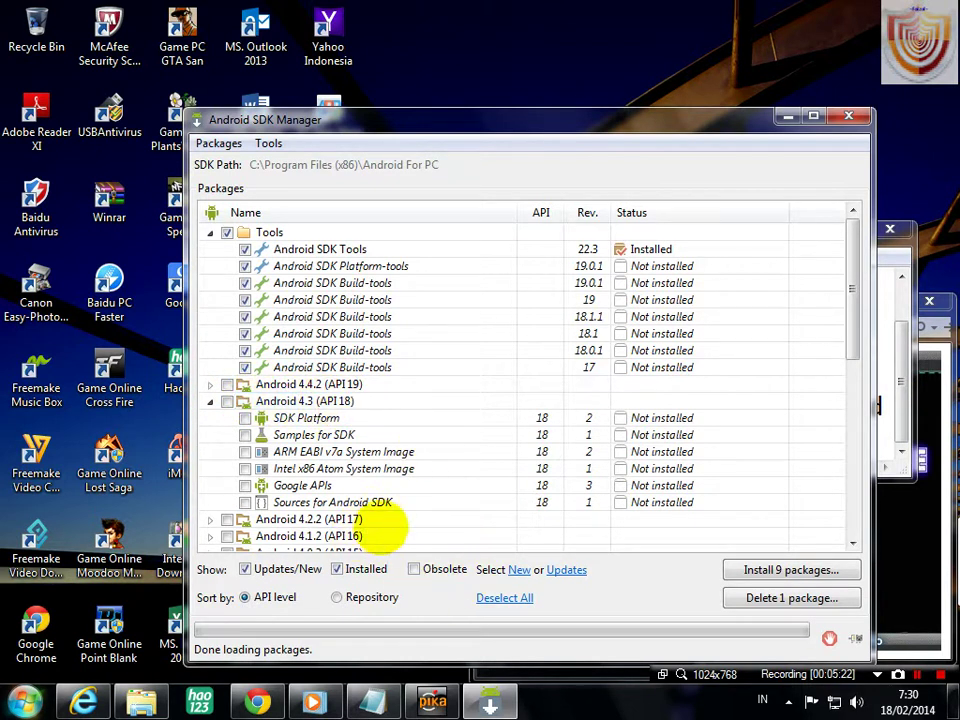
- Highlight "Extras" in the note, and in Android SDK Manager select the whole Extras group and clear it again
left_click(372, 703)
left_click_drag(585, 408, 675, 408)
left_click(619, 156)
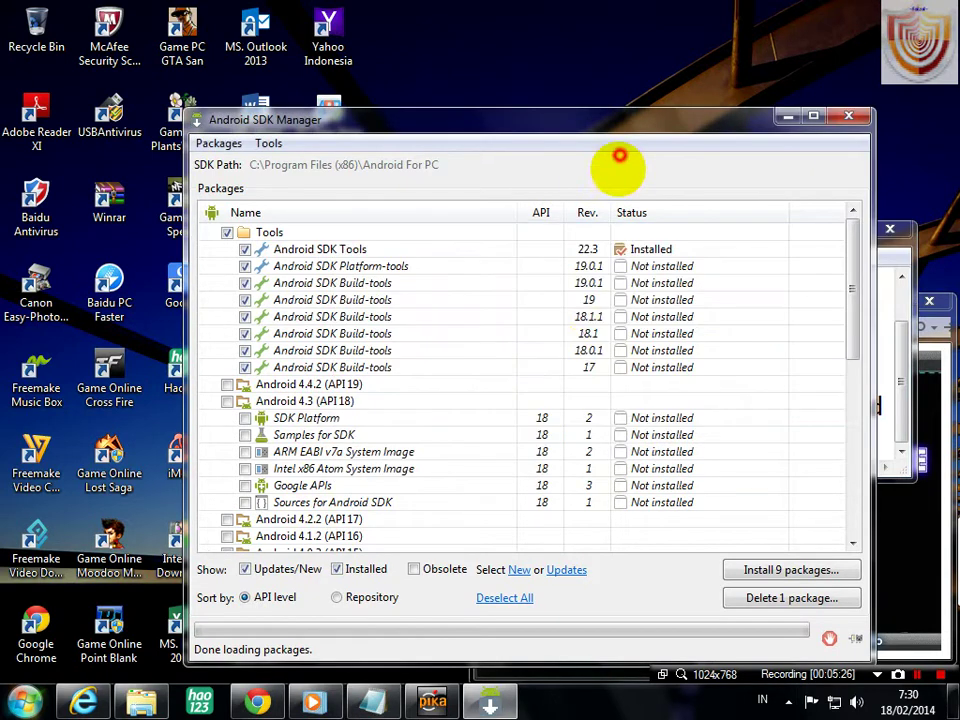
scroll(553, 360, "down", 8)
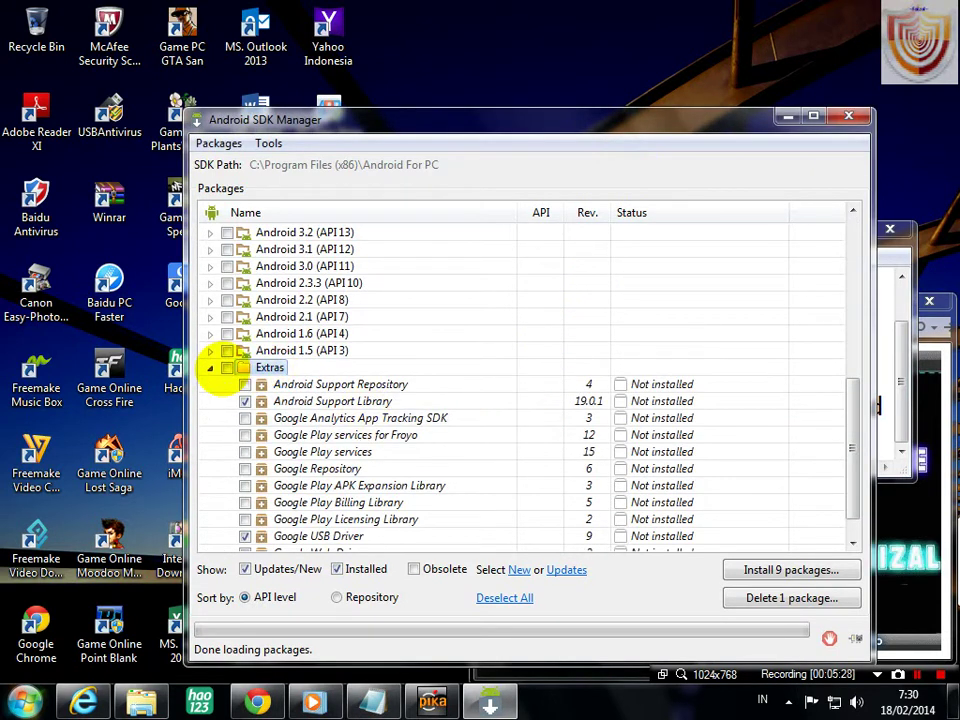
left_click(228, 367)
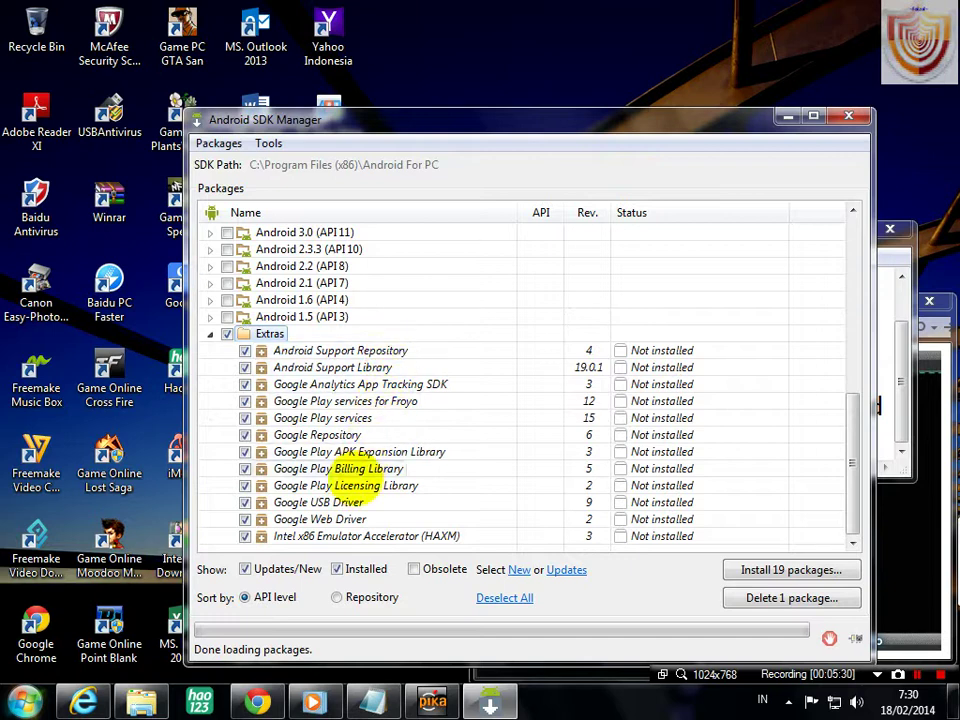
left_click(227, 334)
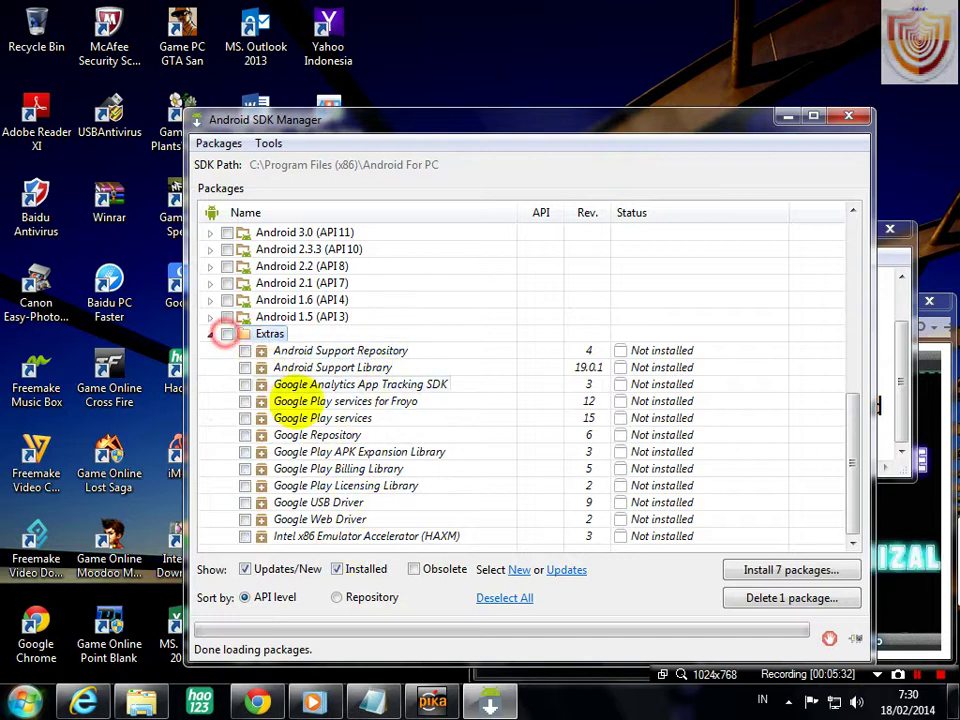
- Highlight "Saya Donwload Api 18" in the note, and in Android SDK Manager select the Android 4.3 (API 18) packages and clear them again
scroll(300, 420, "up", 6)
scroll(300, 420, "up", 2)
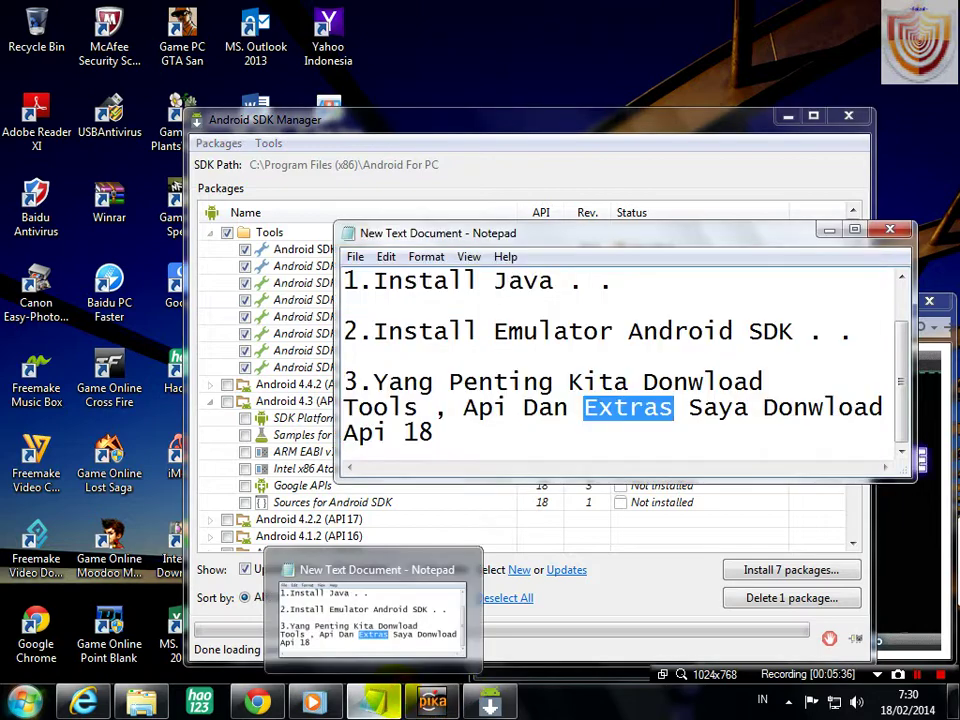
left_click(375, 703)
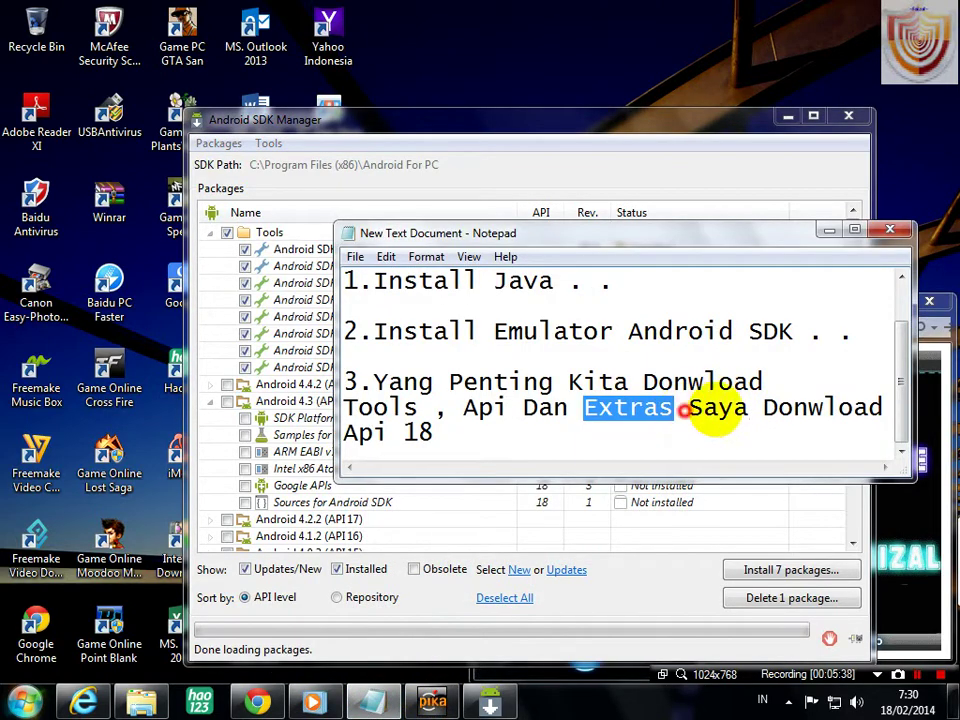
left_click_drag(700, 407, 788, 439)
left_click(692, 167)
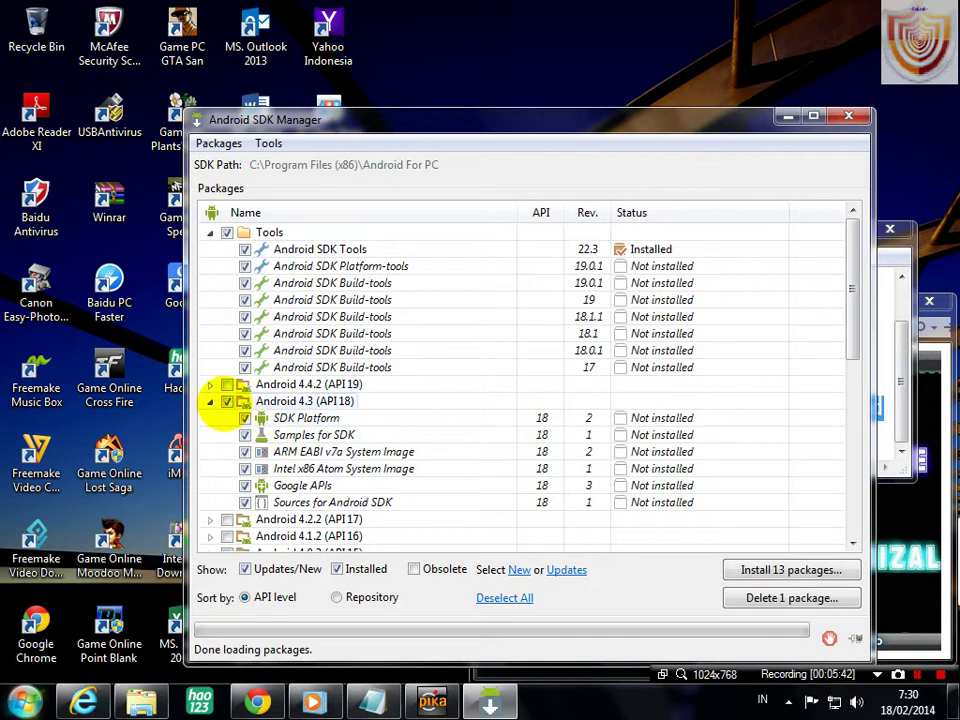
left_click(227, 401)
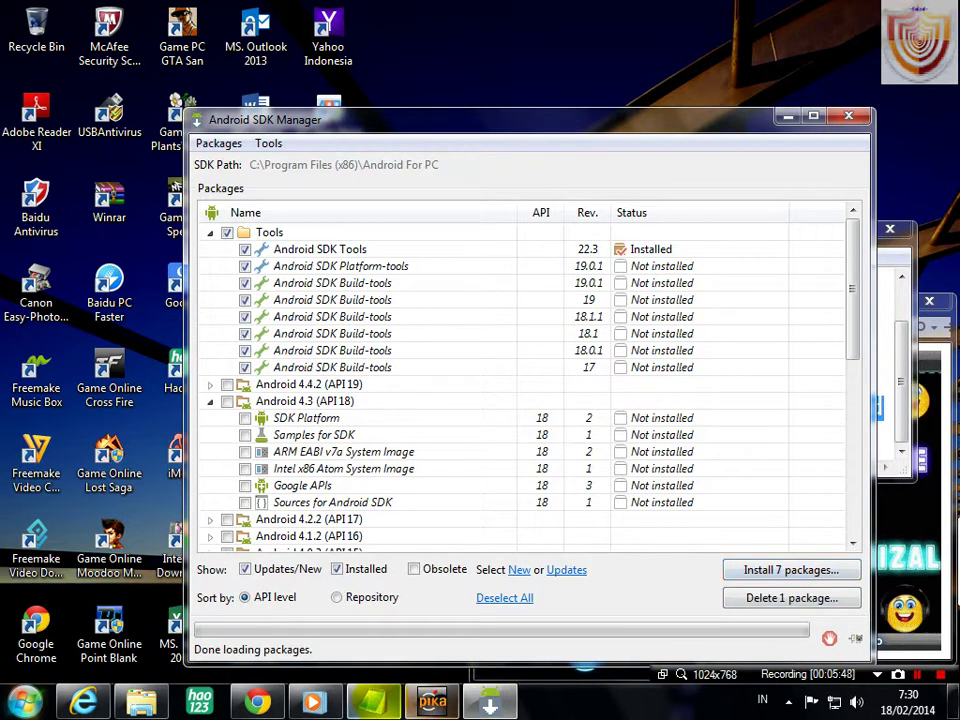
- In the Notepad note, add the line "~ Cara donwloadnya ~" below "Api 18" and highlight it
left_click(372, 703)
left_click(528, 455)
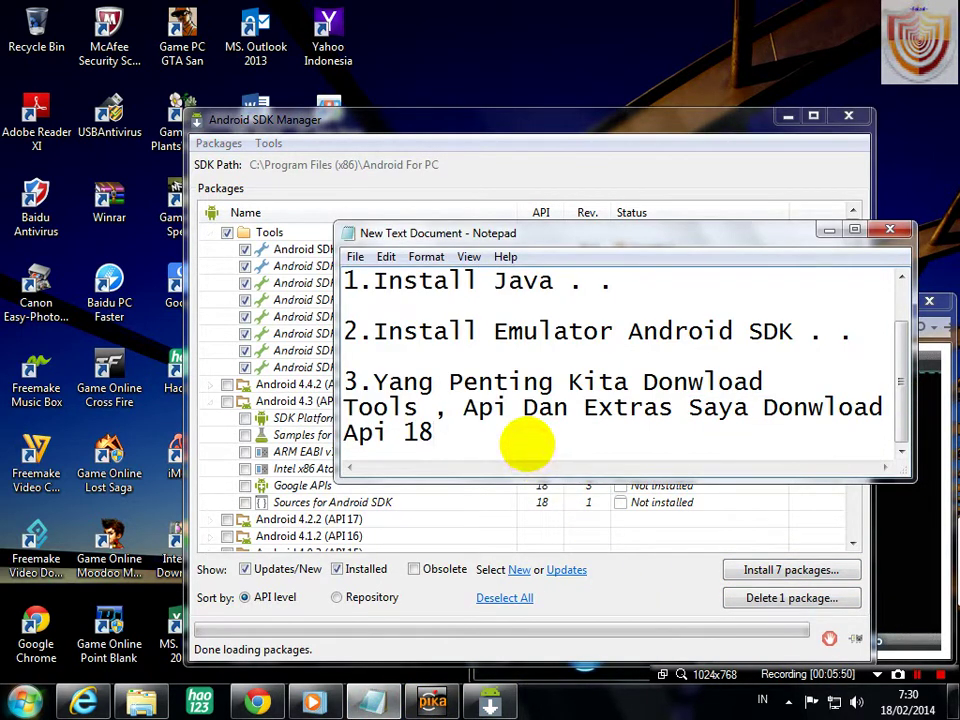
key("Return")
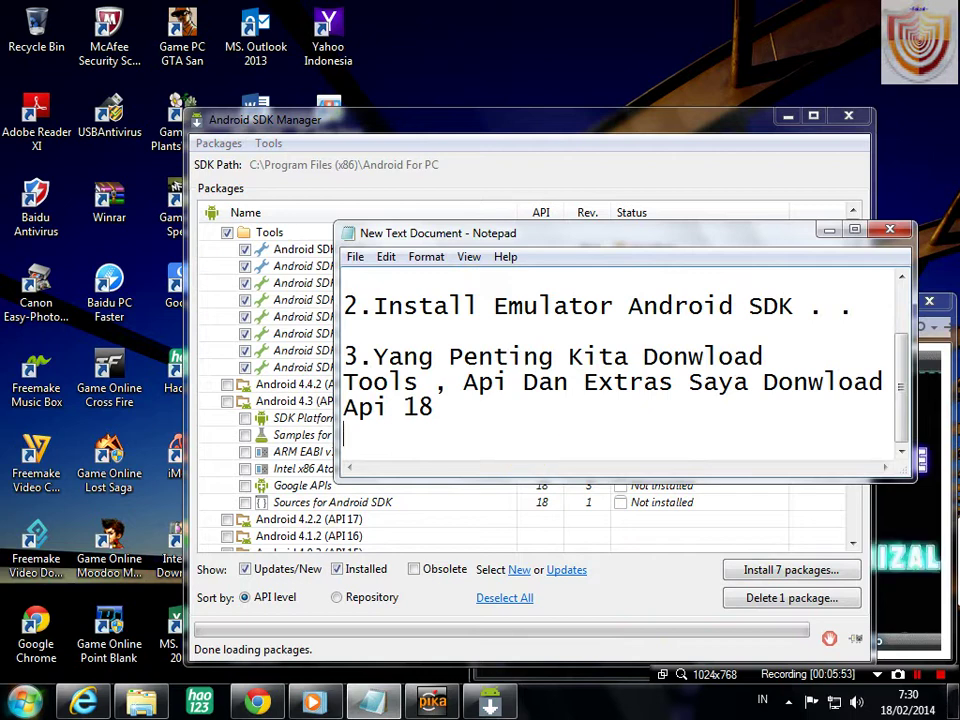
type("C")
key("BackSpace")
type("~ ")
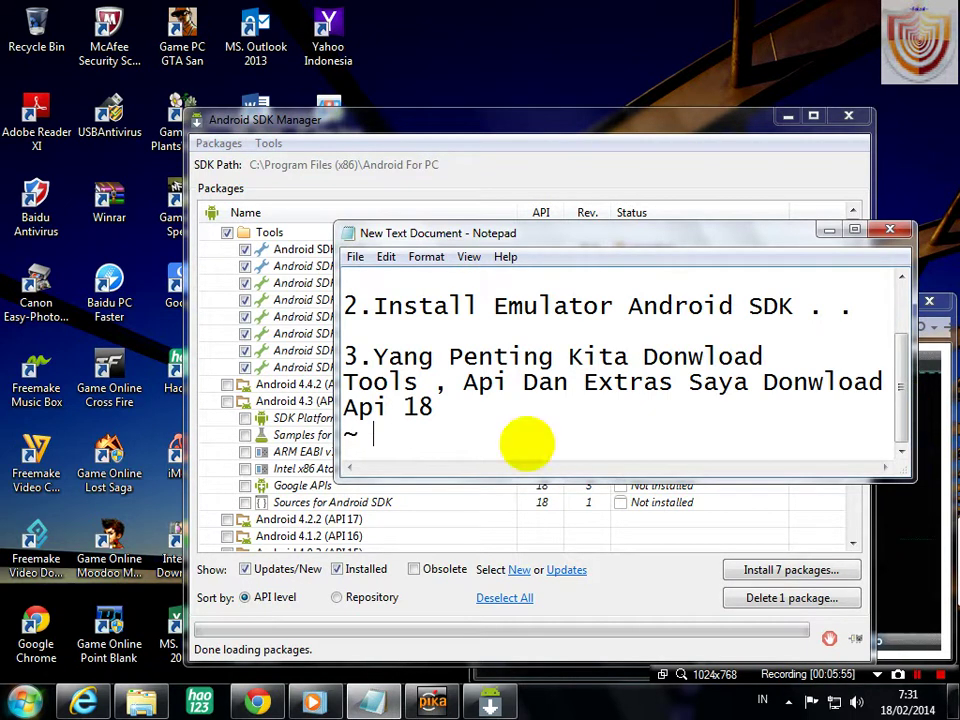
type("Cara ")
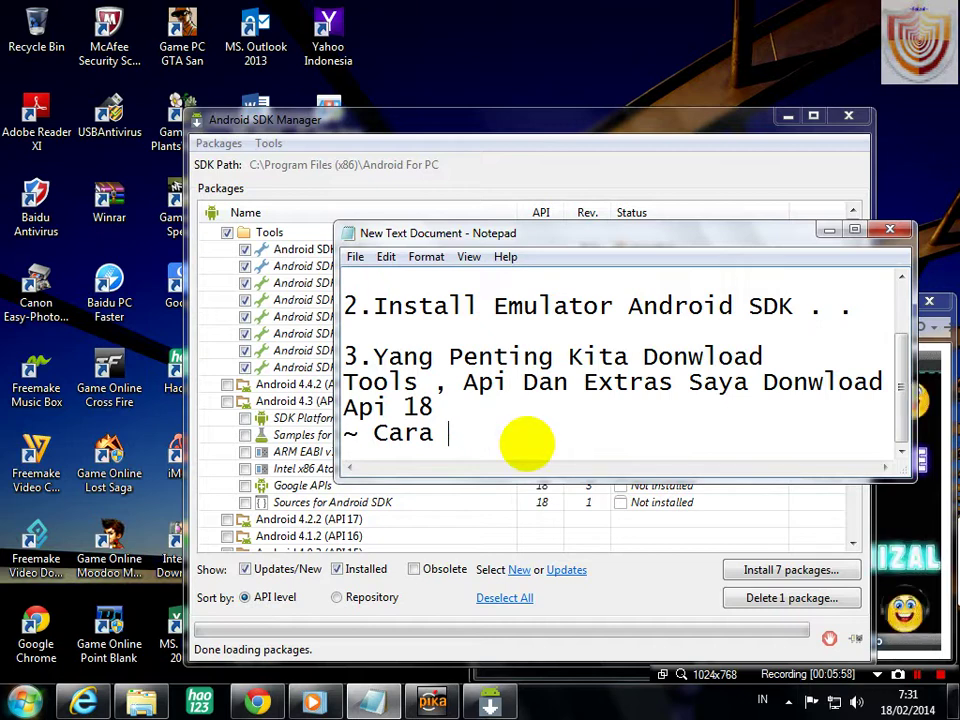
type("donwload")
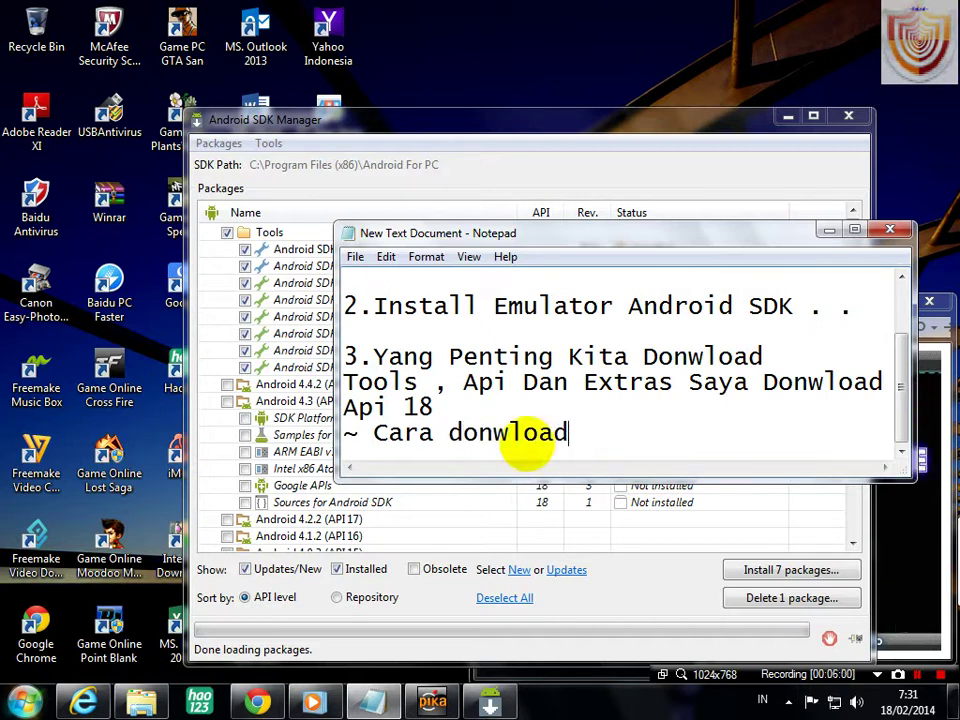
type("nya ~")
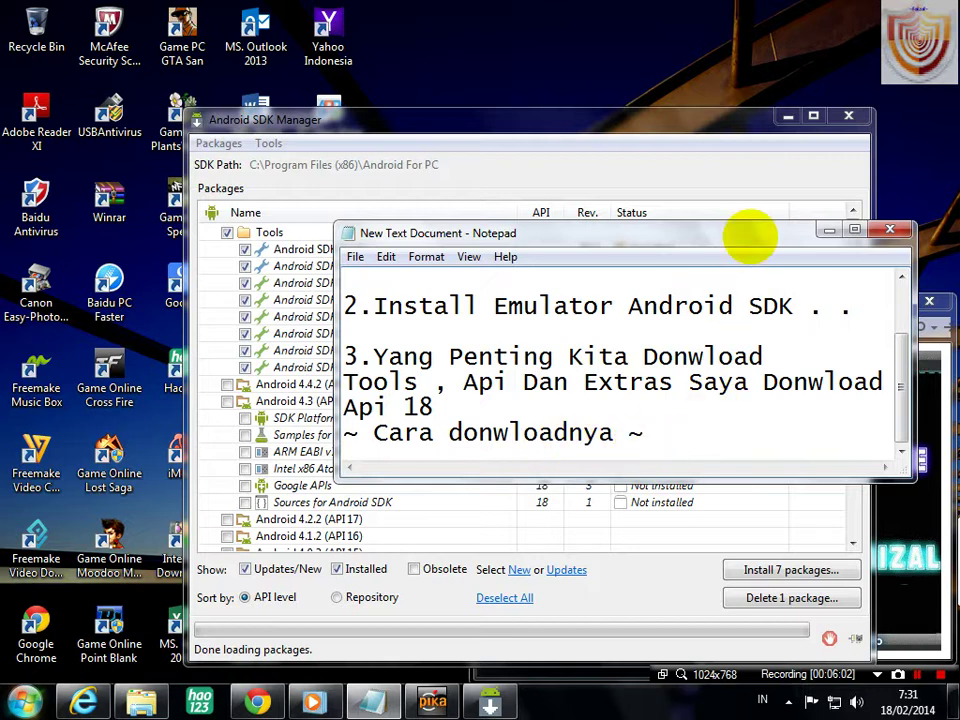
left_click_drag(652, 437, 214, 439)
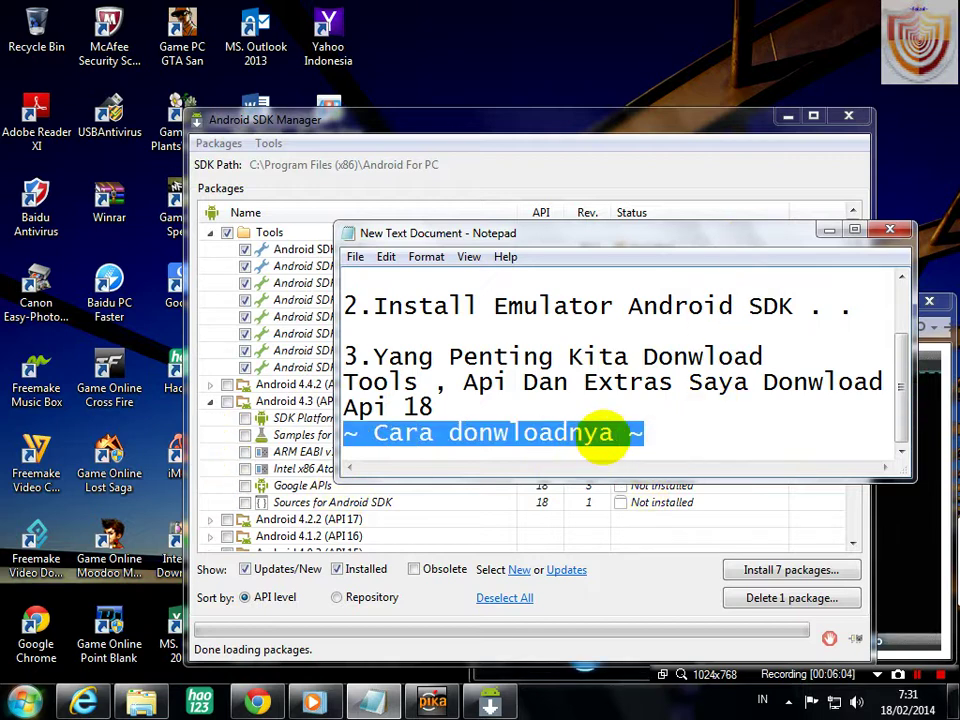
left_click(665, 435)
- In Android SDK Manager, reselect the Tools packages individually, leaving out Android SDK Tools, and open the package installation dialog
left_click(664, 596)
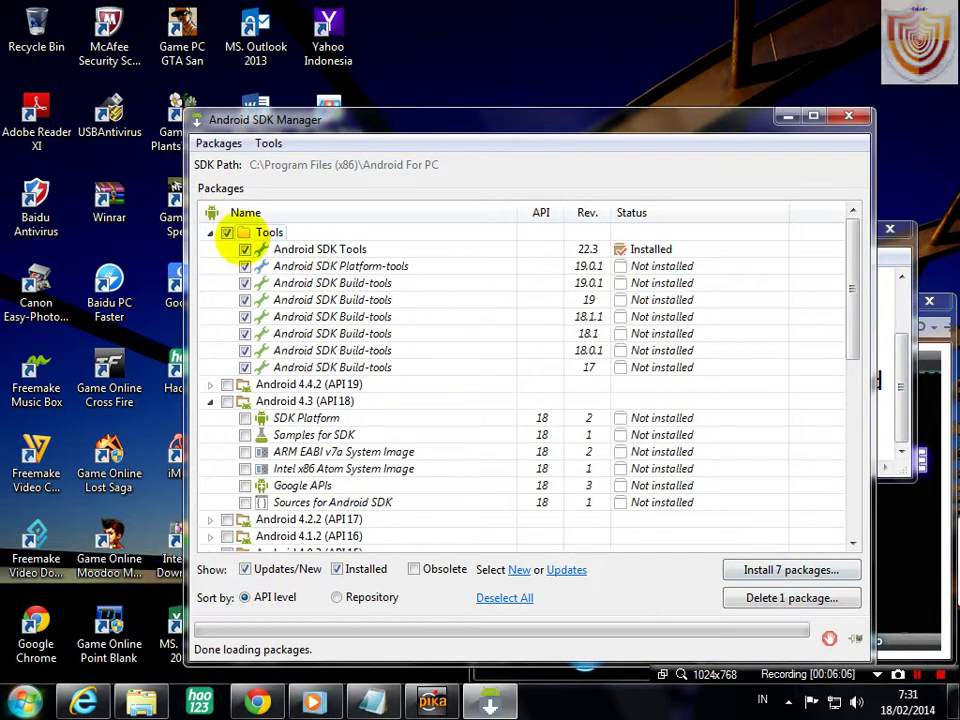
left_click(227, 232)
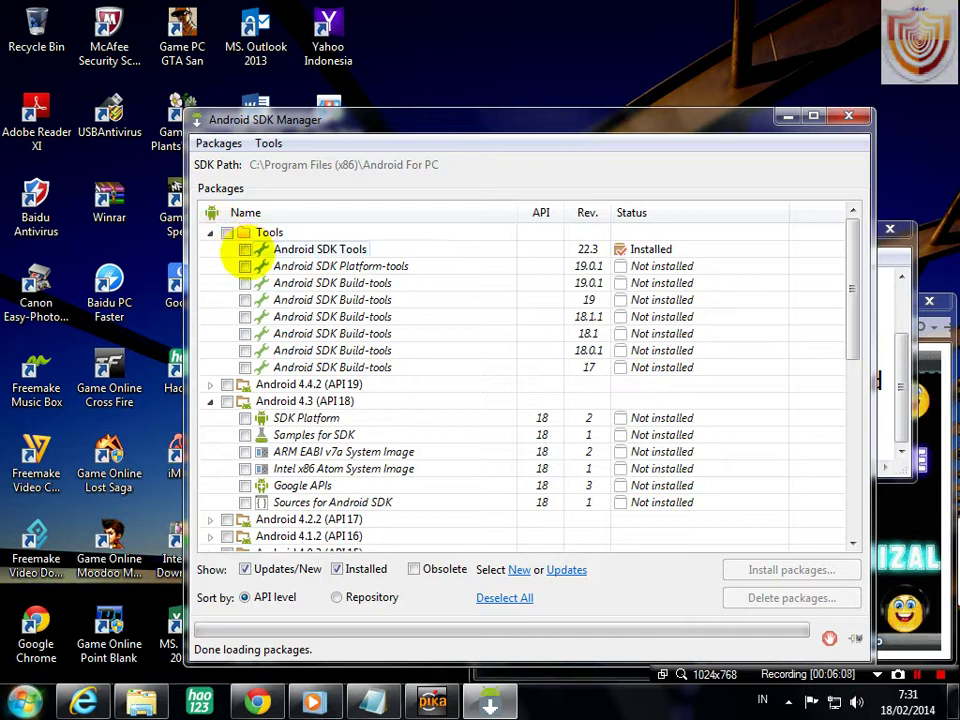
left_click(245, 249)
left_click(245, 283)
left_click(245, 333)
left_click(245, 367)
left_click(245, 316)
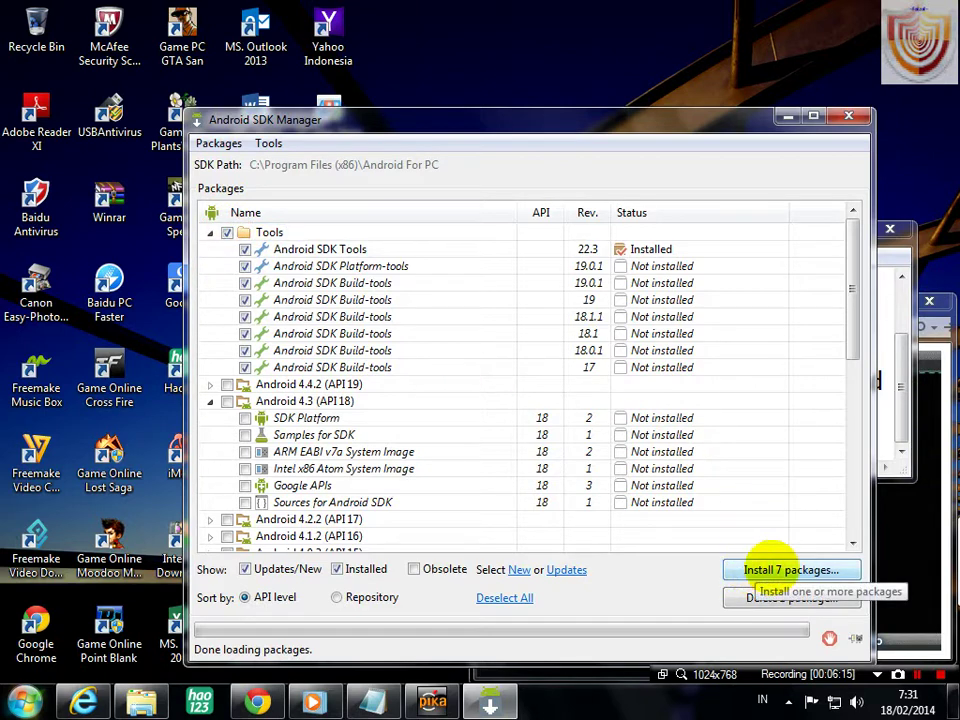
left_click(240, 250)
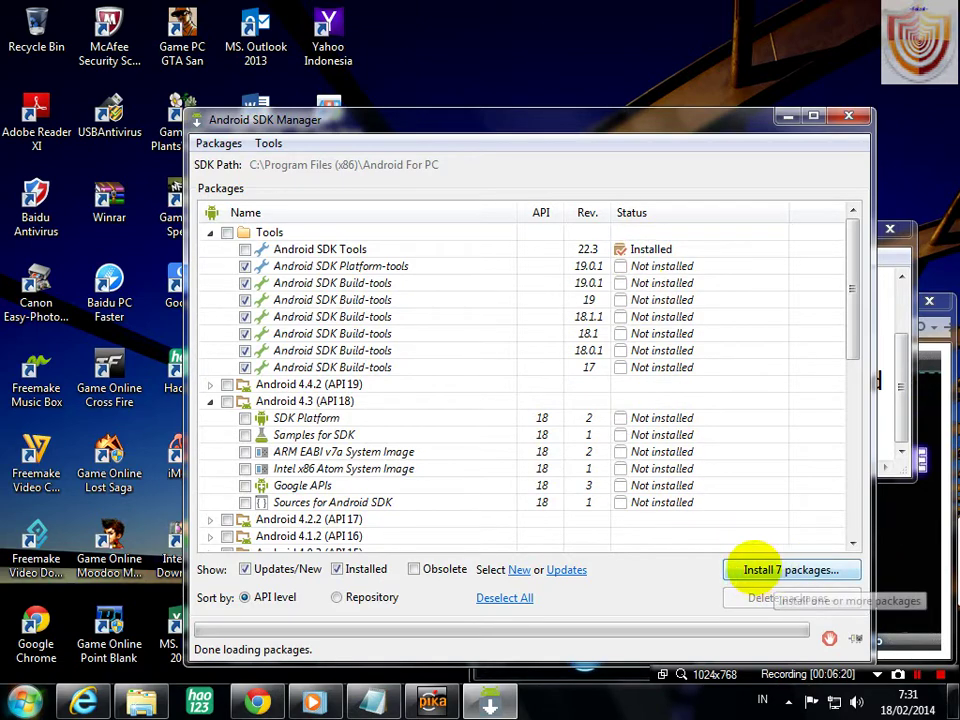
left_click(768, 568)
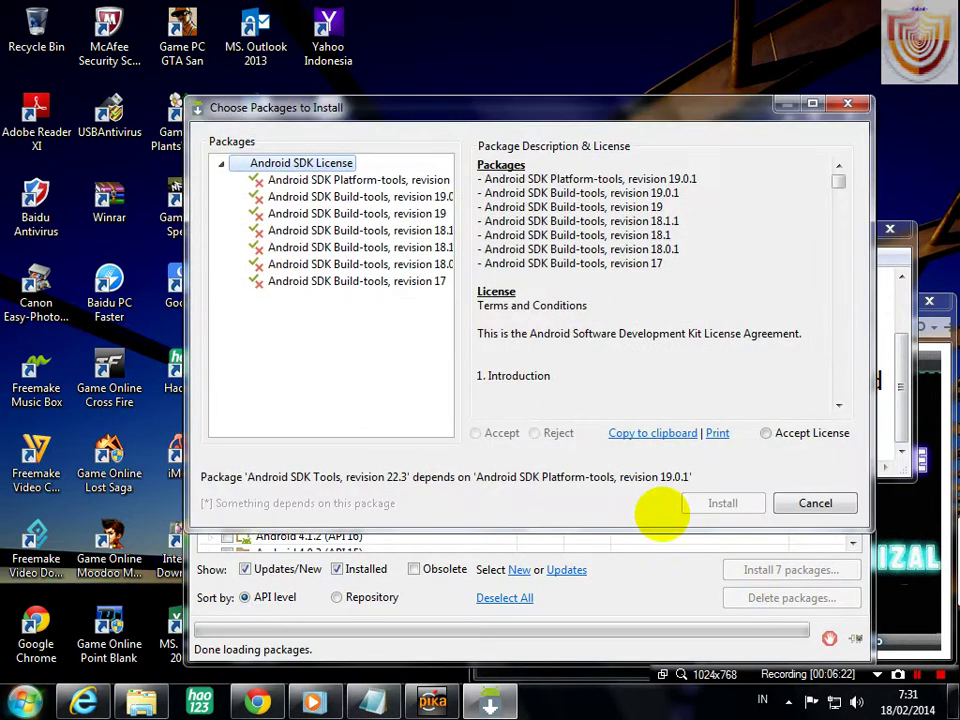
- Examine the descriptions and archive sizes of the Platform-tools and Build-tools packages listed for installation
left_click(370, 197)
left_click(370, 247)
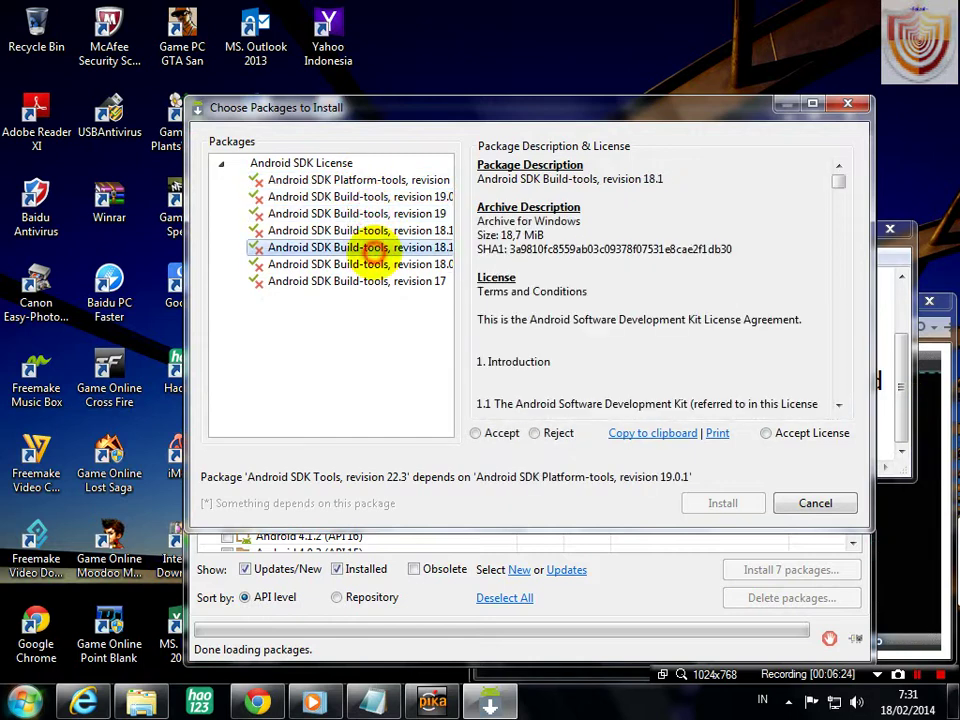
left_click(375, 264)
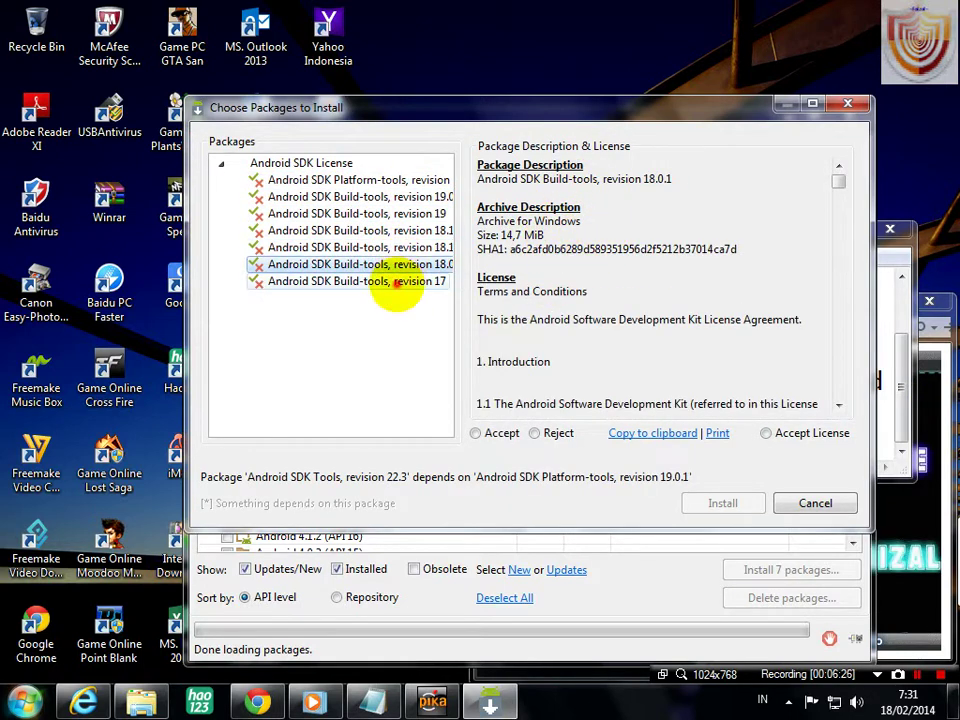
left_click(378, 213)
left_click(385, 180)
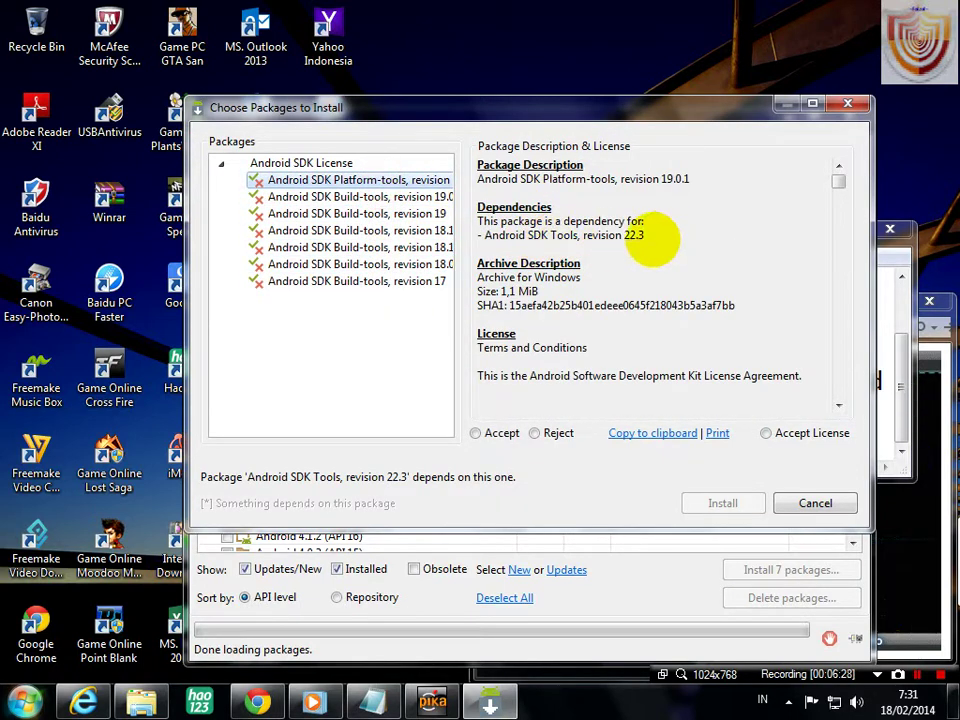
left_click(543, 291)
left_click_drag(543, 291, 450, 291)
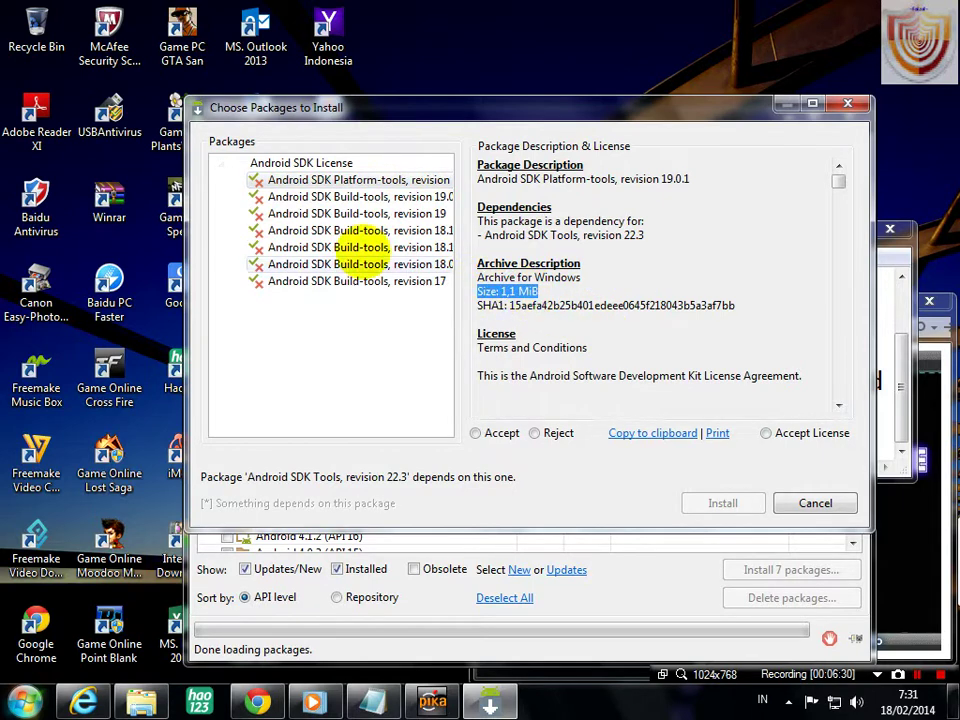
left_click(355, 247)
left_click_drag(545, 235, 501, 235)
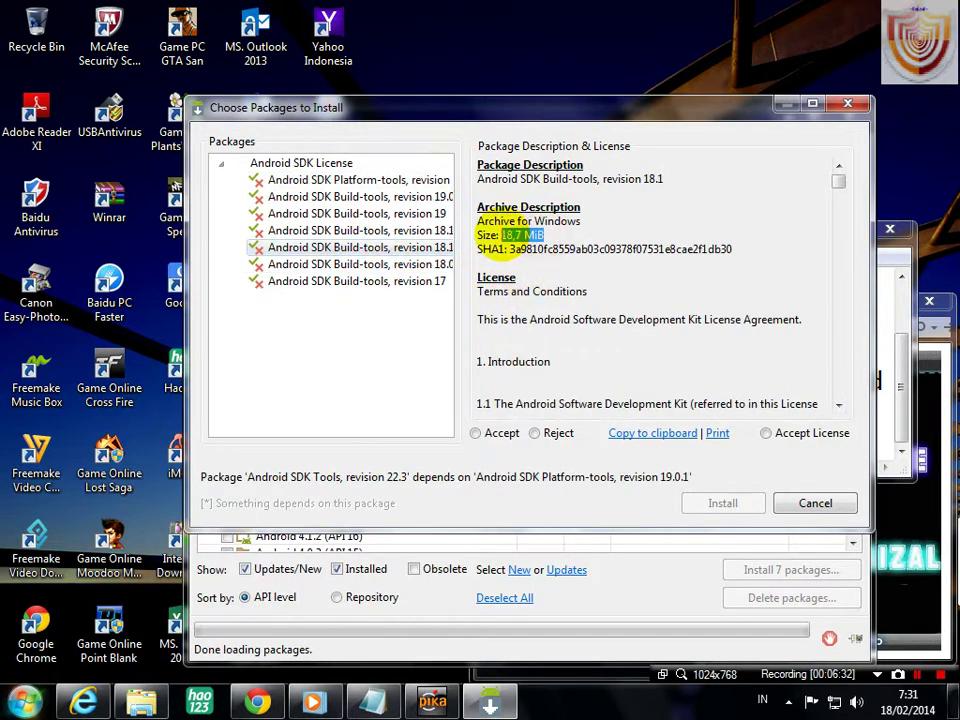
left_click(365, 281)
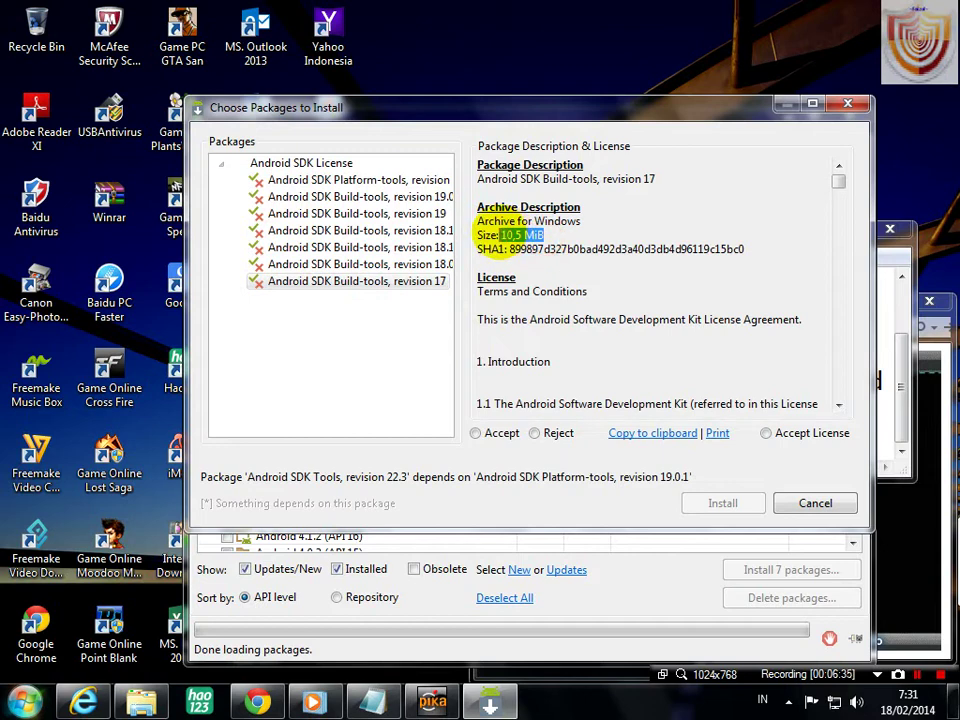
- Accept the Android SDK License for all listed packages and start installing them
left_click(546, 278)
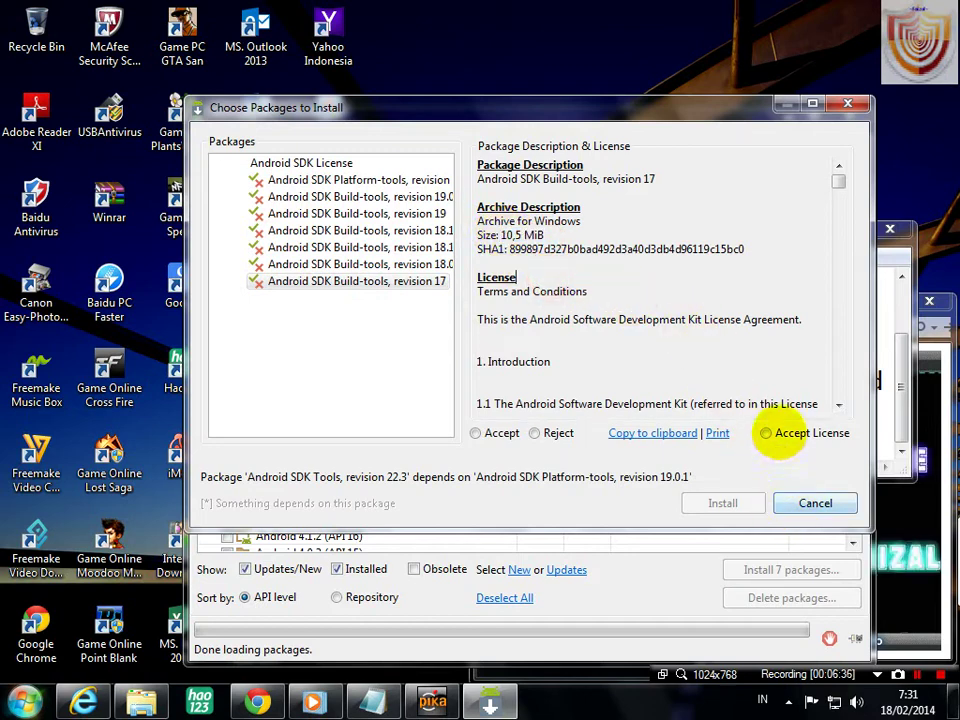
left_click(766, 433)
left_click(727, 502)
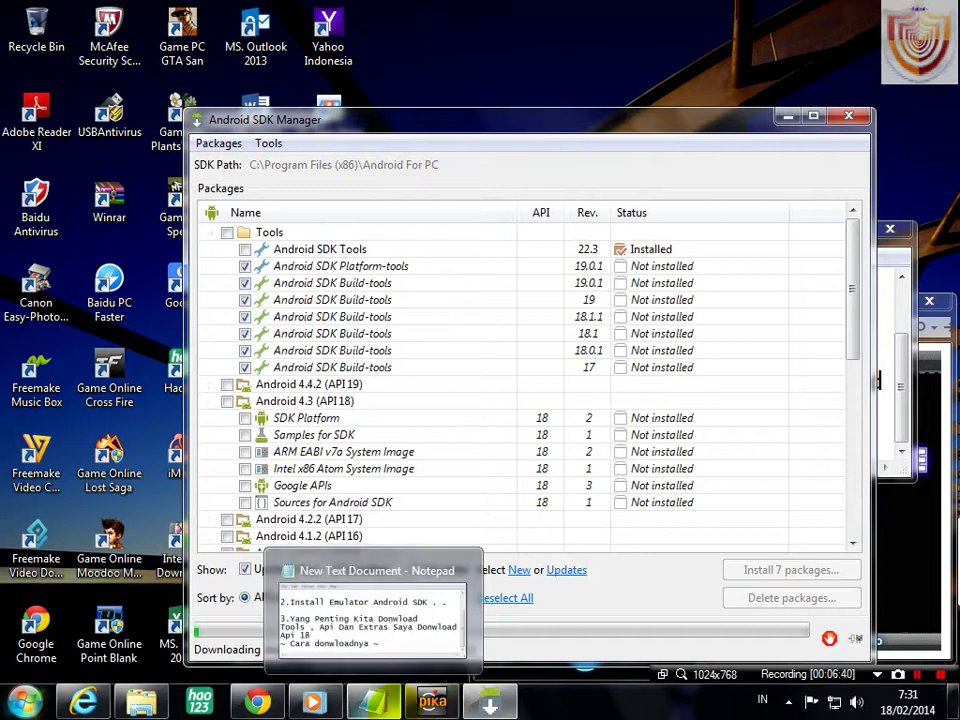
- Switch to the Notepad note, add the line "SEDANG Donwload" at the end, and move its window to uncover the SDK Manager log
left_click(375, 703)
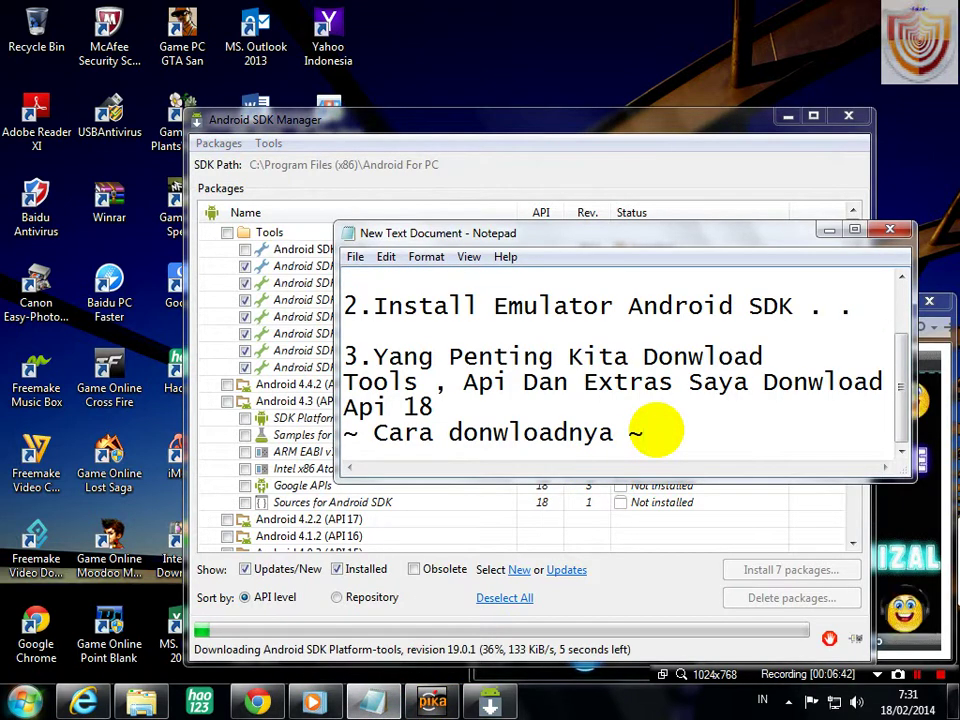
key("Return")
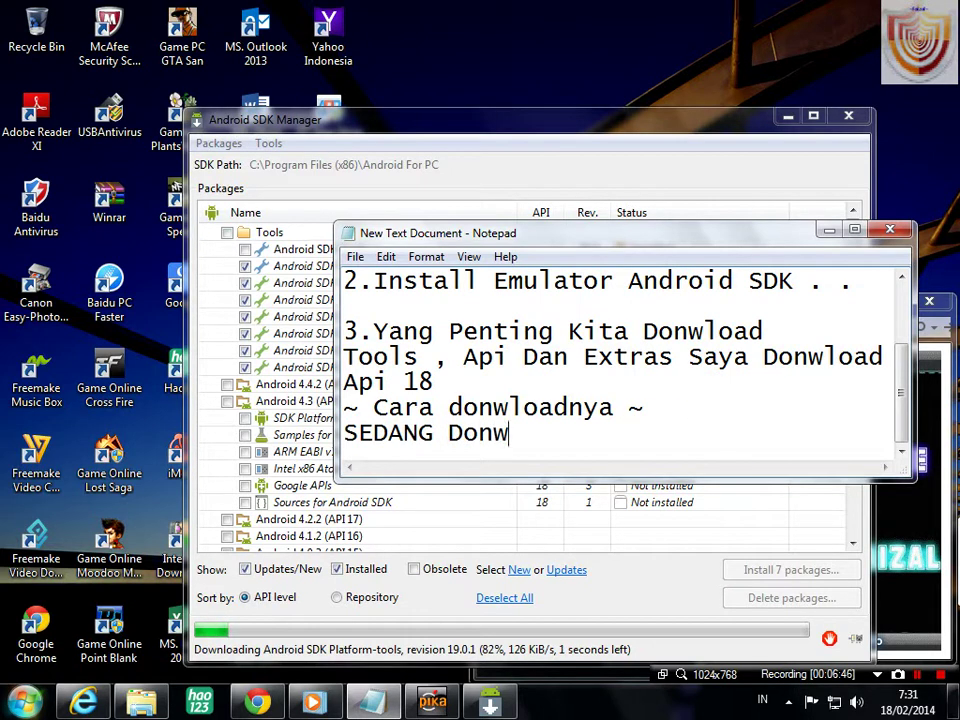
type("SEDANG Donwload")
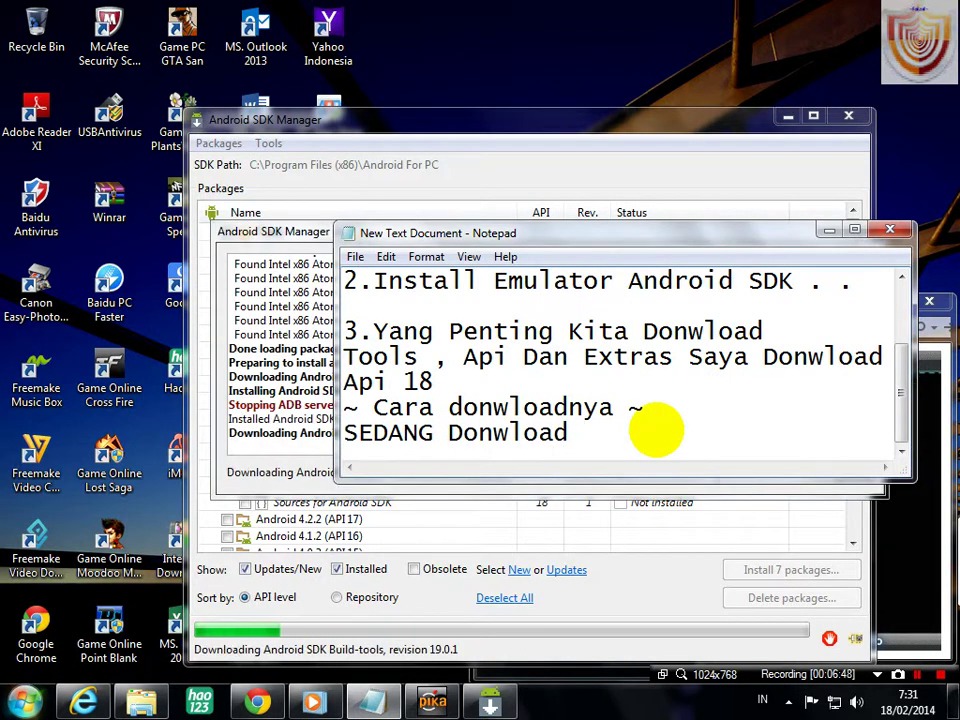
left_click_drag(697, 234, 608, 231)
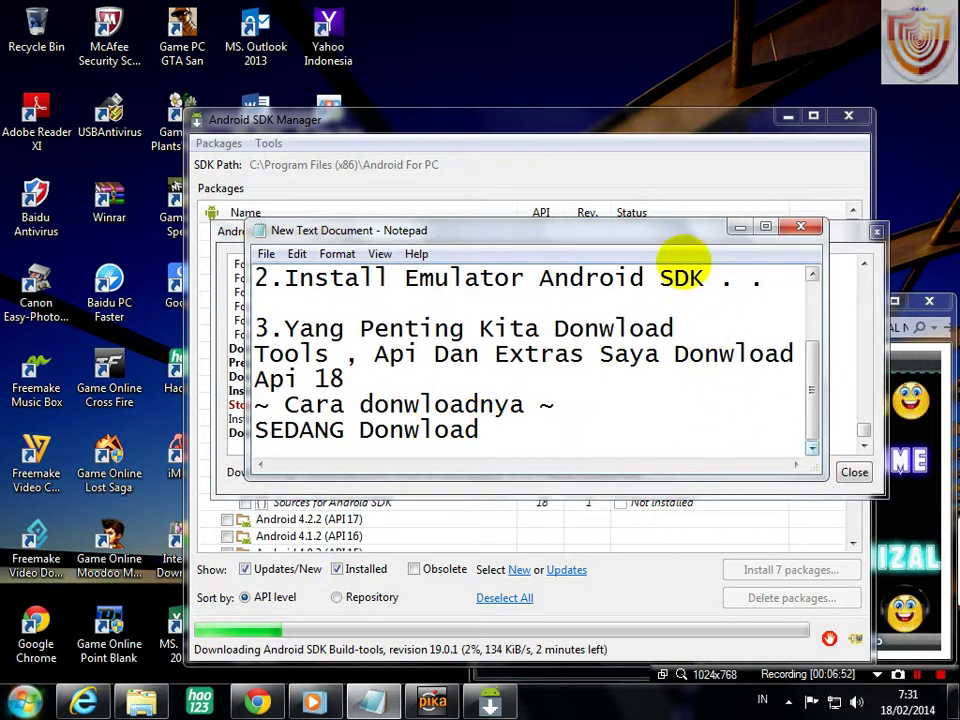
mouse_move(679, 229)
left_mouse_down()
mouse_move(699, 249)
mouse_move(680, 234)
left_mouse_up()
- Bring the Android SDK Manager Log forward, highlight its Build-tools revision 19.0.1 download line, and close the log
left_click(866, 262)
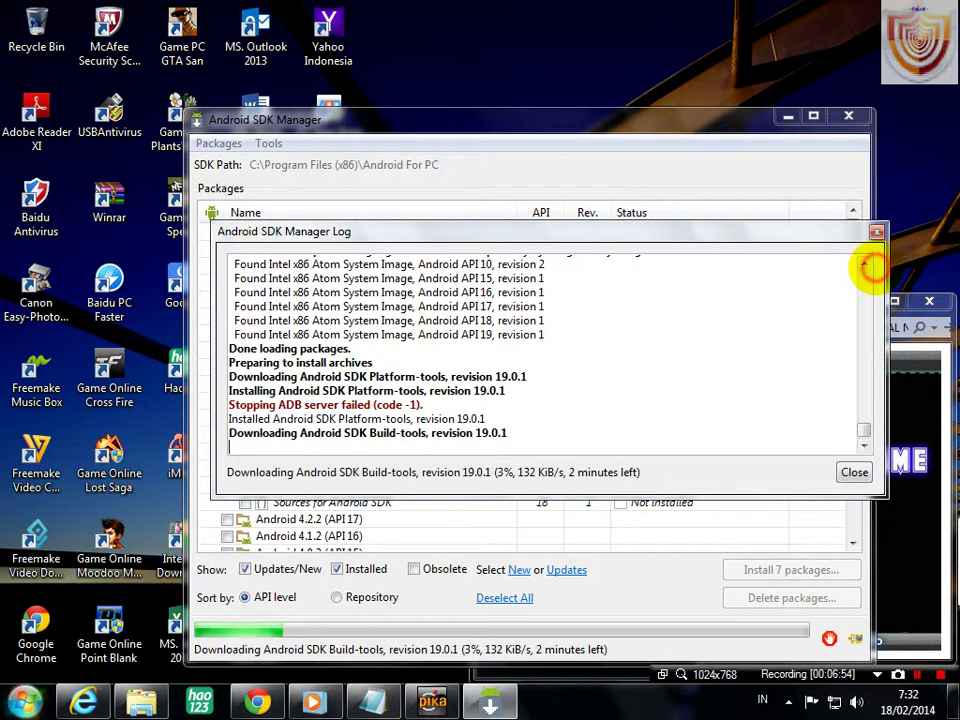
left_click_drag(255, 433, 542, 432)
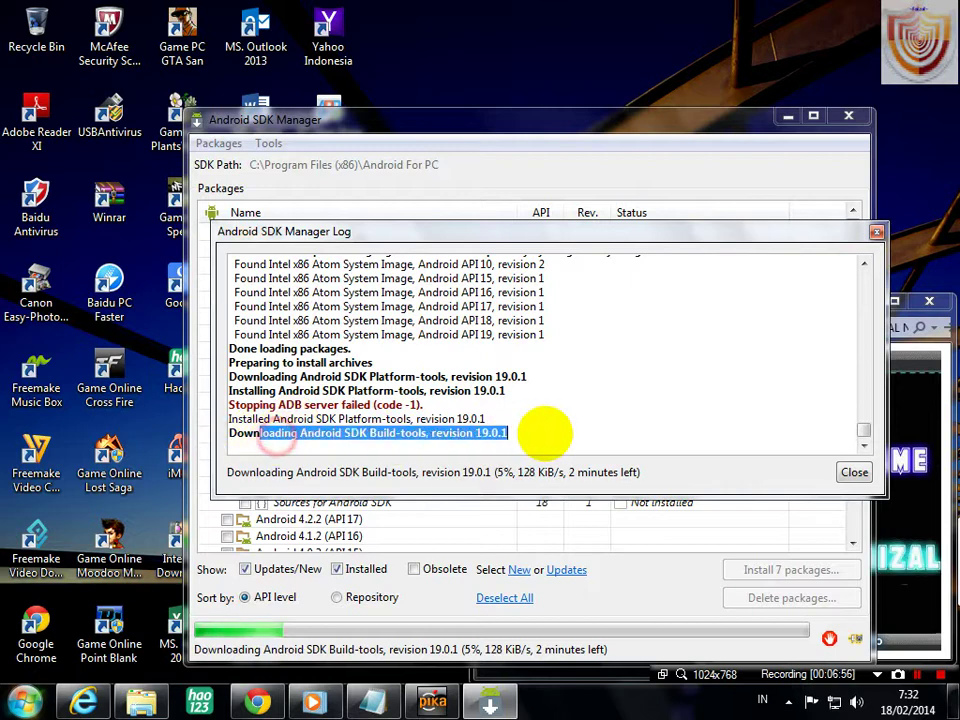
left_click(544, 433)
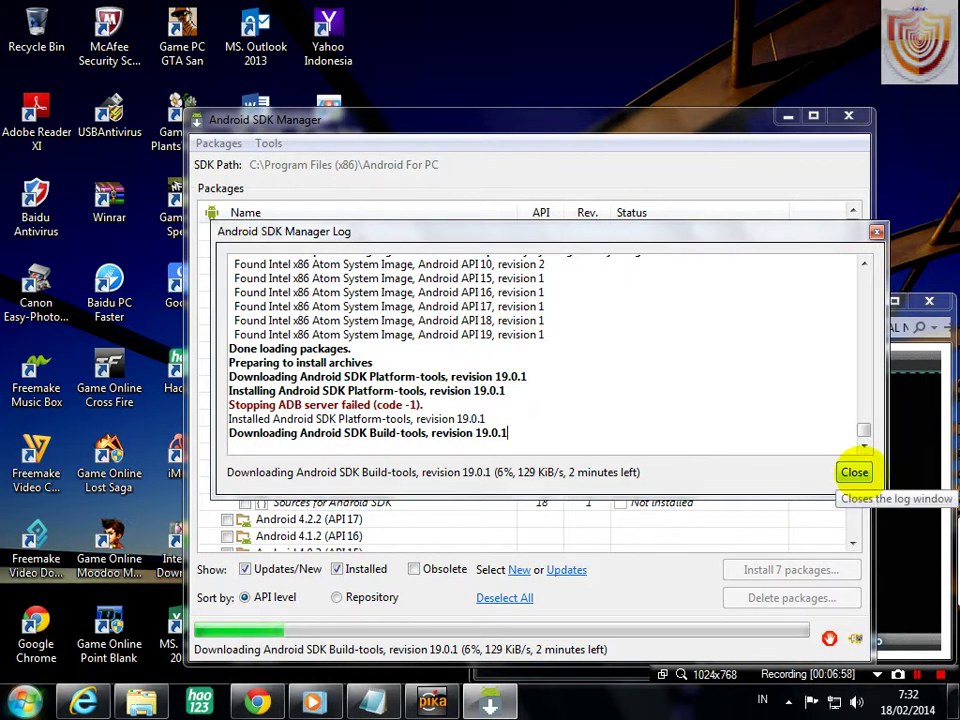
left_click(854, 472)
- Return to the Notepad note and extend the last line to "SEDANG Donwload . . ."
key("alt+Tab")
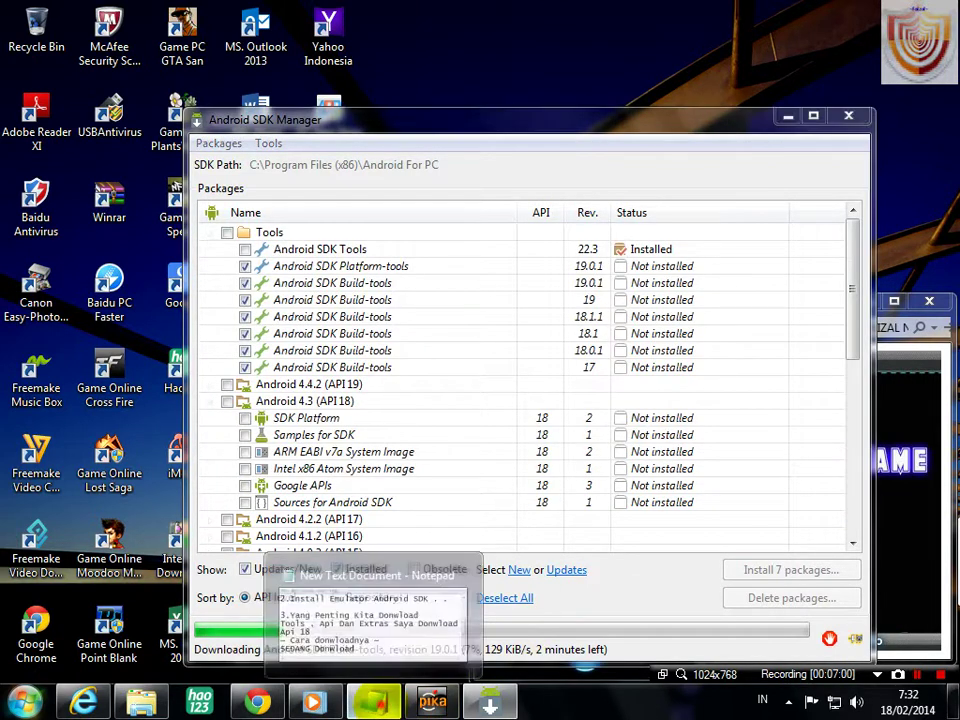
type(".")
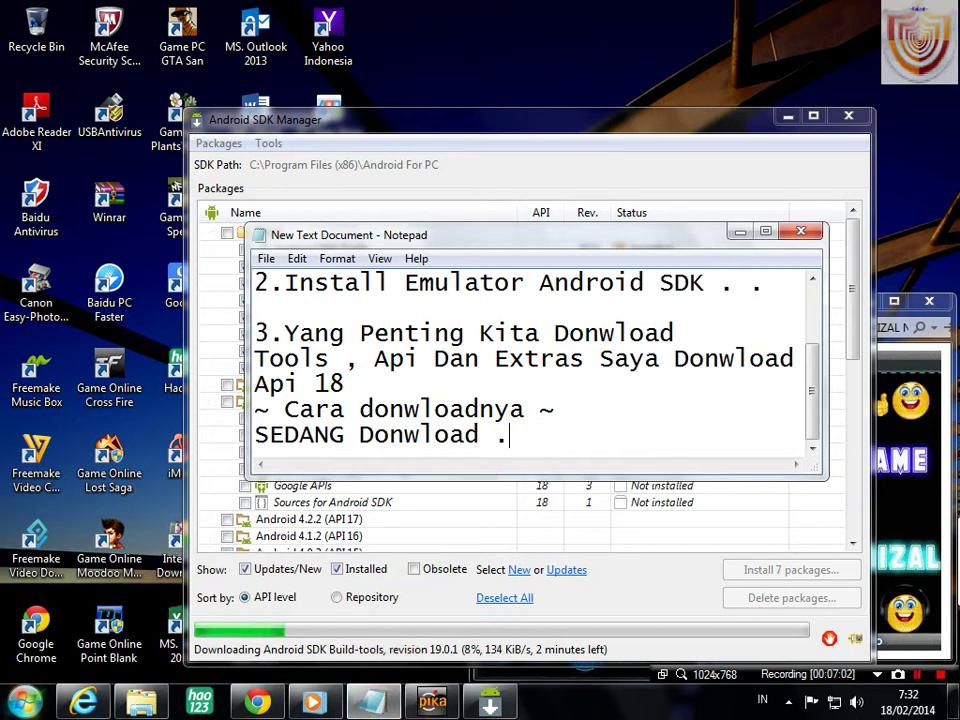
type(" . .")
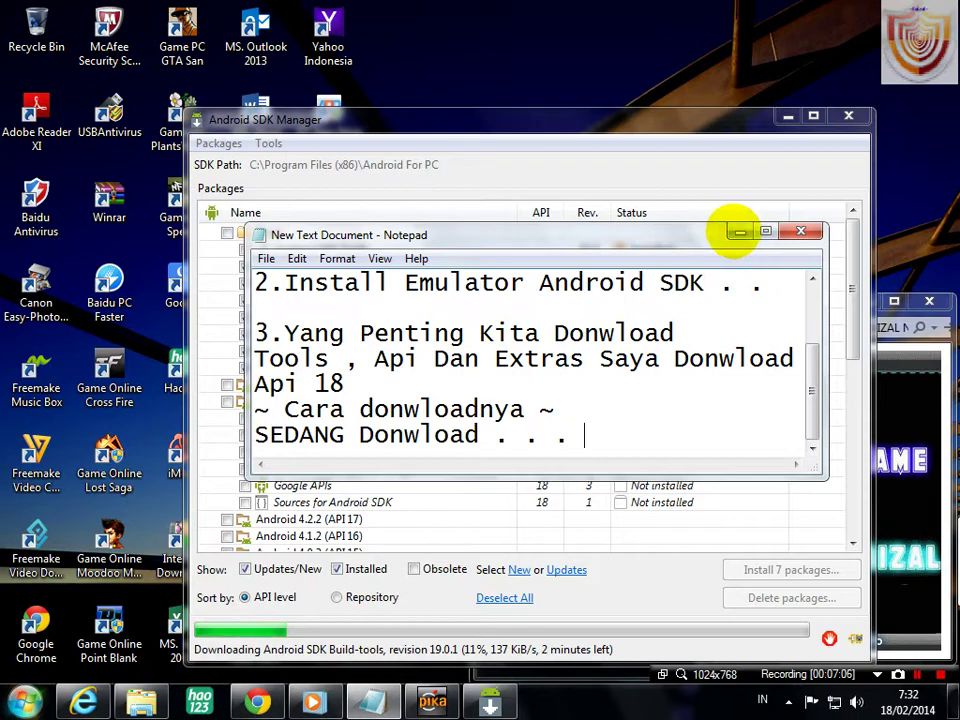
- Minimise the note, shift the Android SDK Manager window up across the desktop, and pause the song in the media player
left_click(739, 232)
left_click_drag(735, 120, 615, 65)
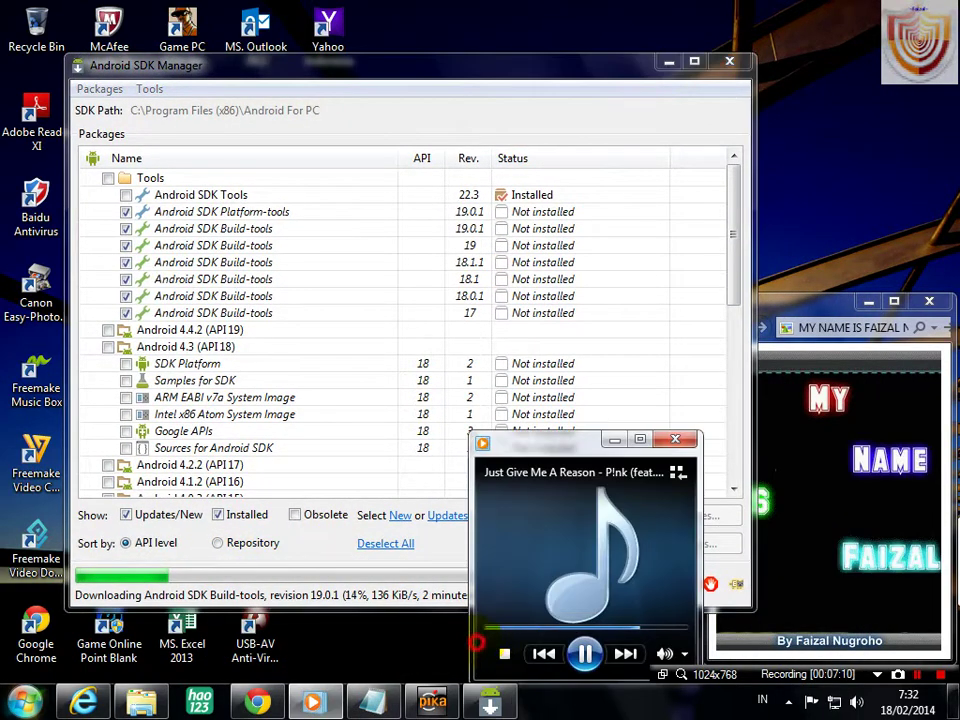
left_click(585, 654)
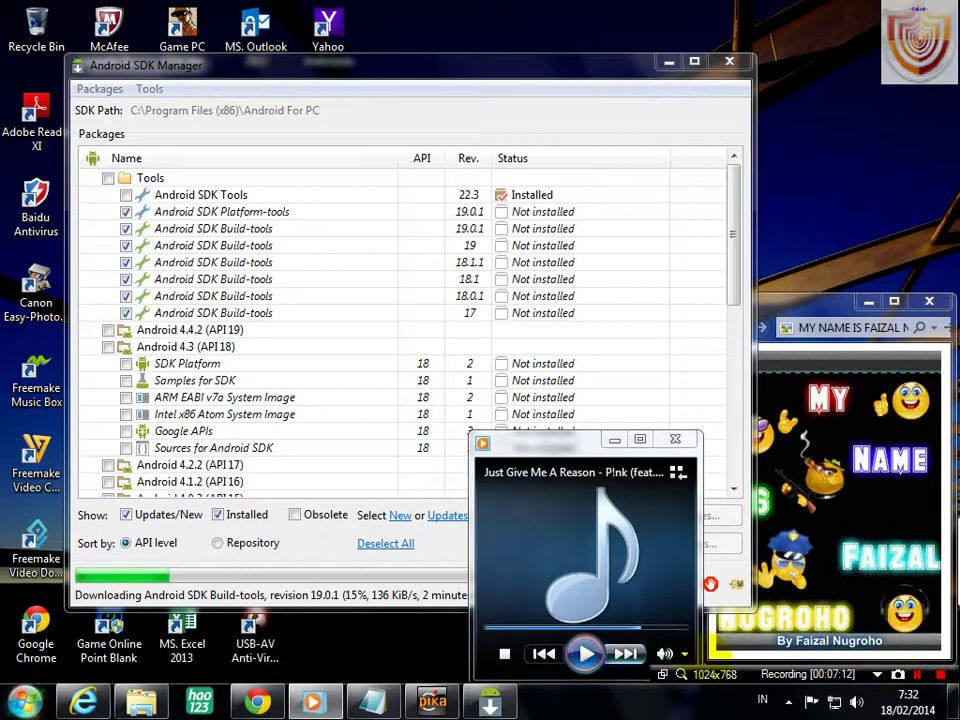
left_click(917, 674)
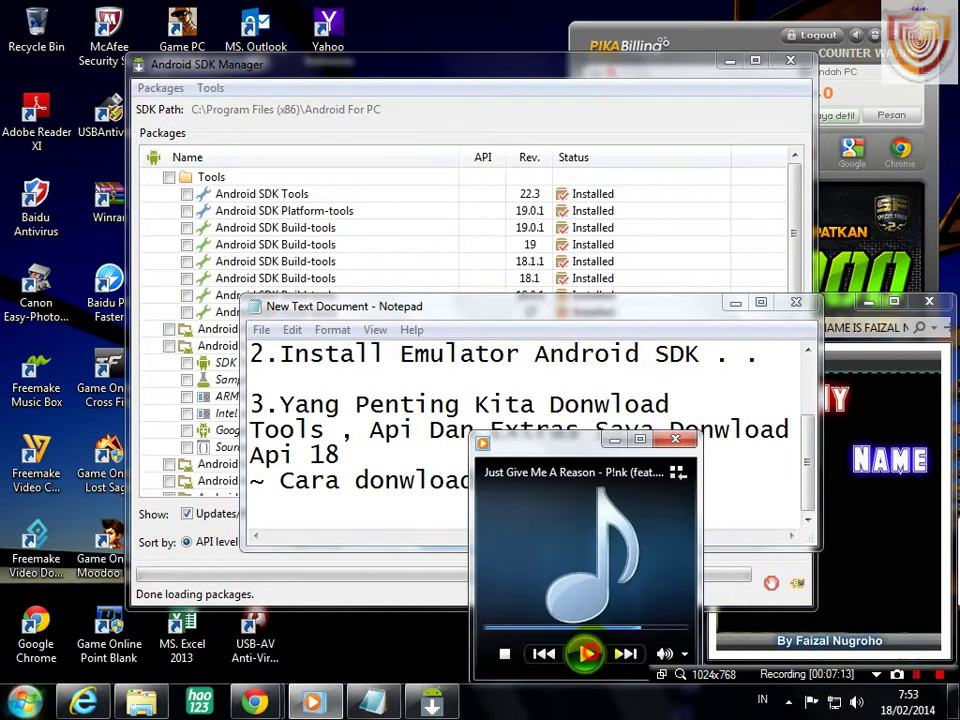
- Resume the song in the media player and write "Tools Sudah Di Donwload" on the note's last line
left_click(585, 654)
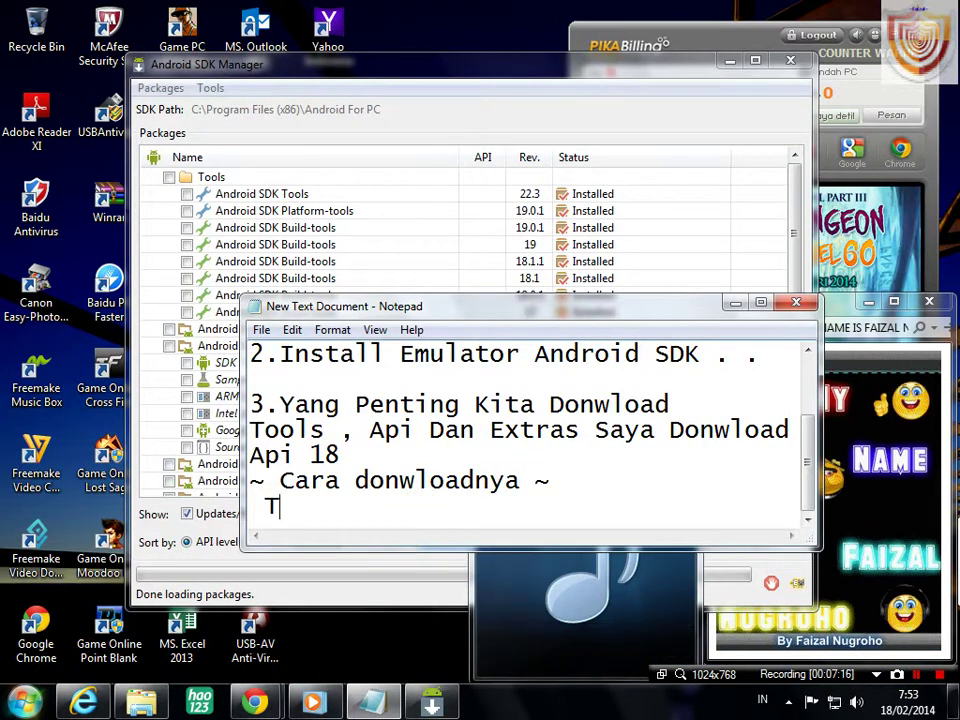
type("ools ")
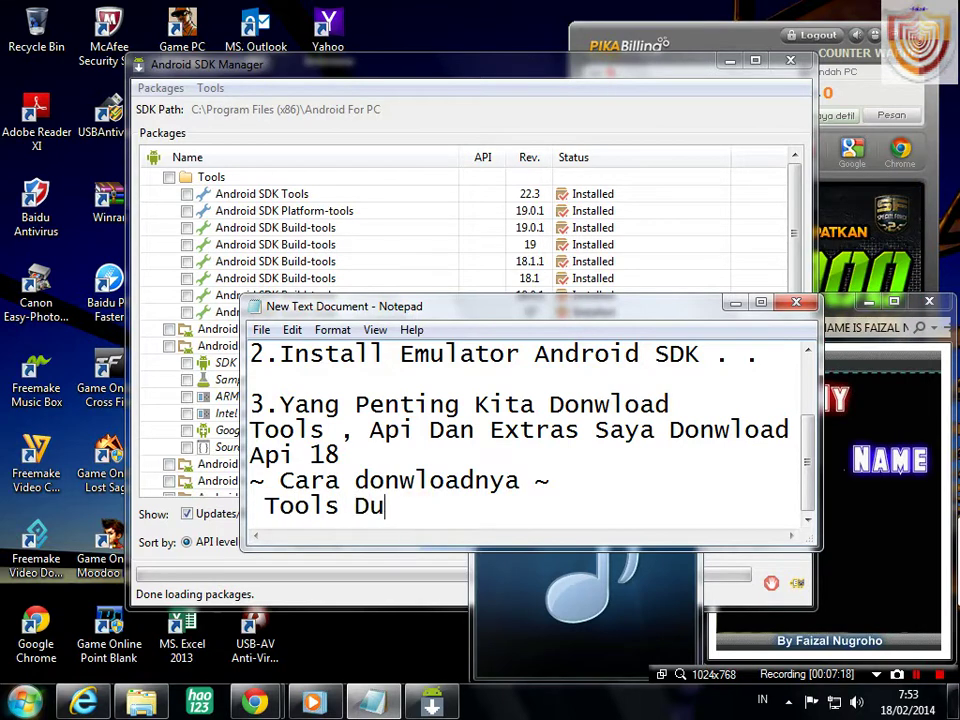
type("Sudah ")
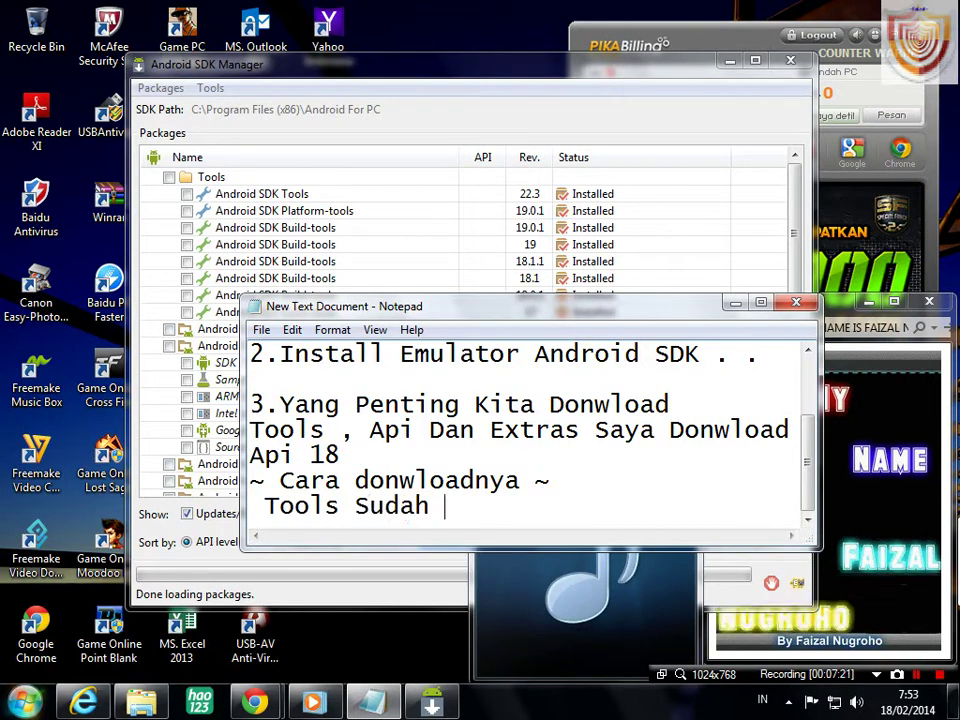
type("Di Donwload")
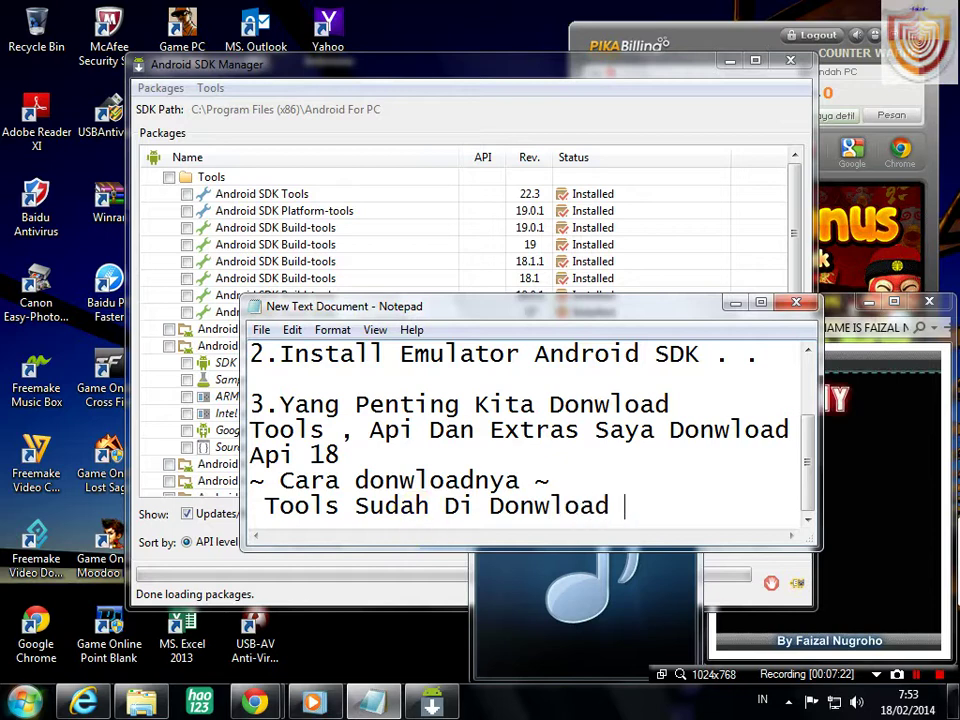
type("wnload")
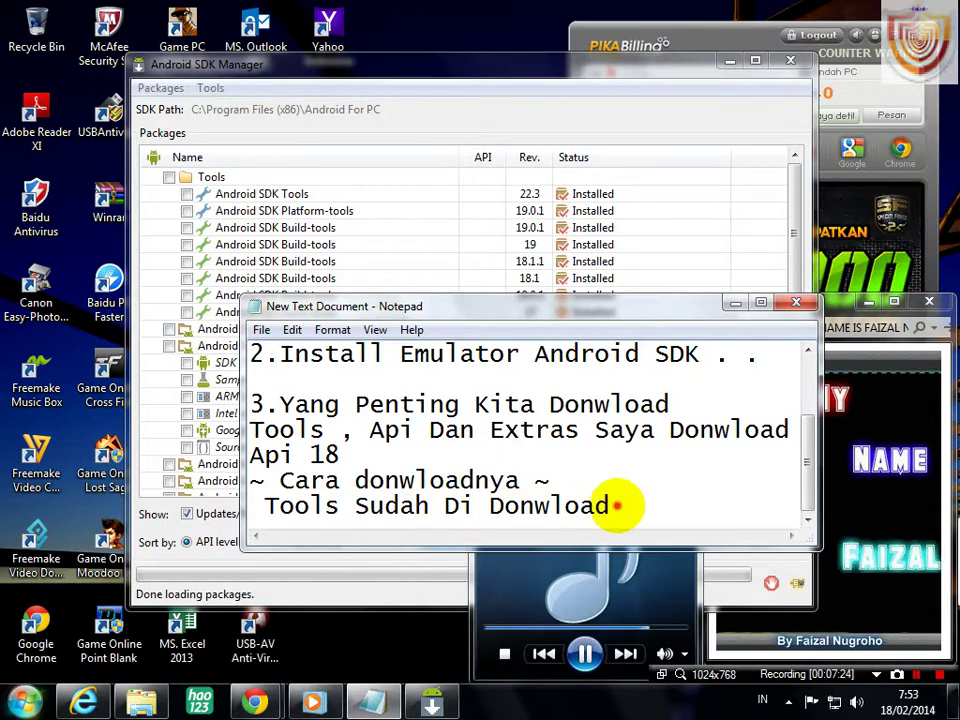
- Delete the text "Tools Sudah Di Donwload" from the note's last line
left_click_drag(620, 506, 150, 508)
left_click_drag(621, 508, 268, 510)
key("BackSpace")
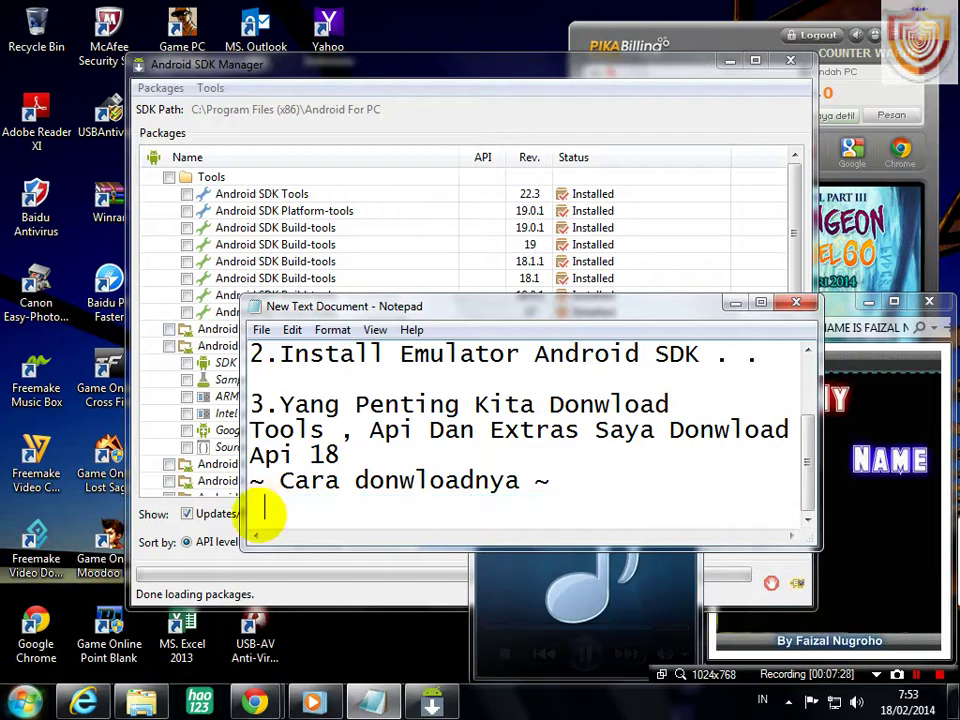
- Switch to the Android SDK Manager and select the whole Extras package group for installation
left_click(161, 493)
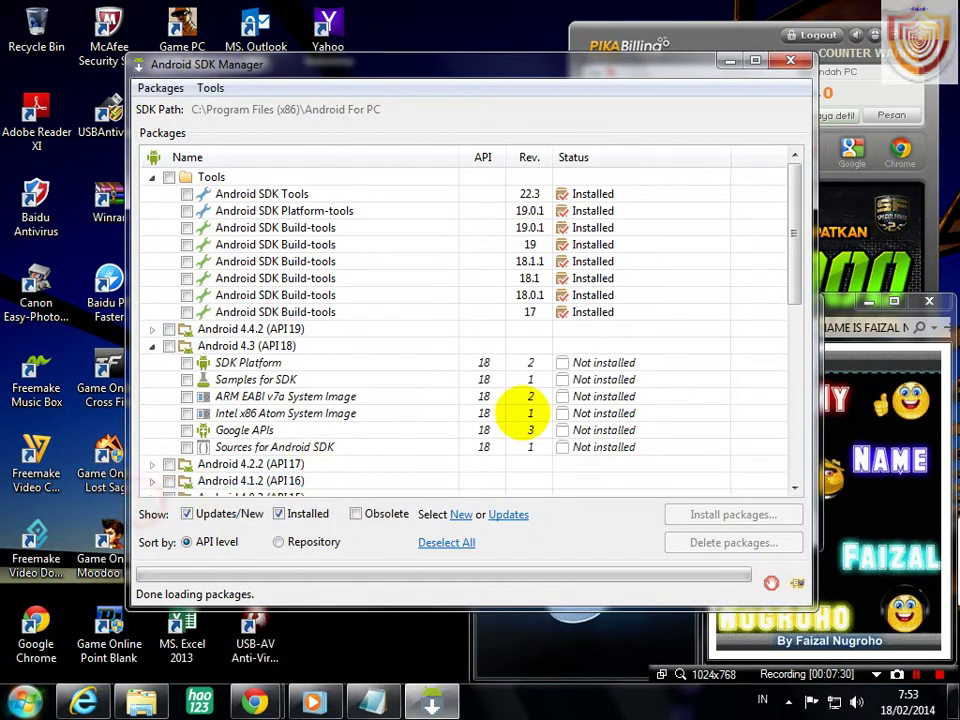
scroll(520, 410, "down", 8)
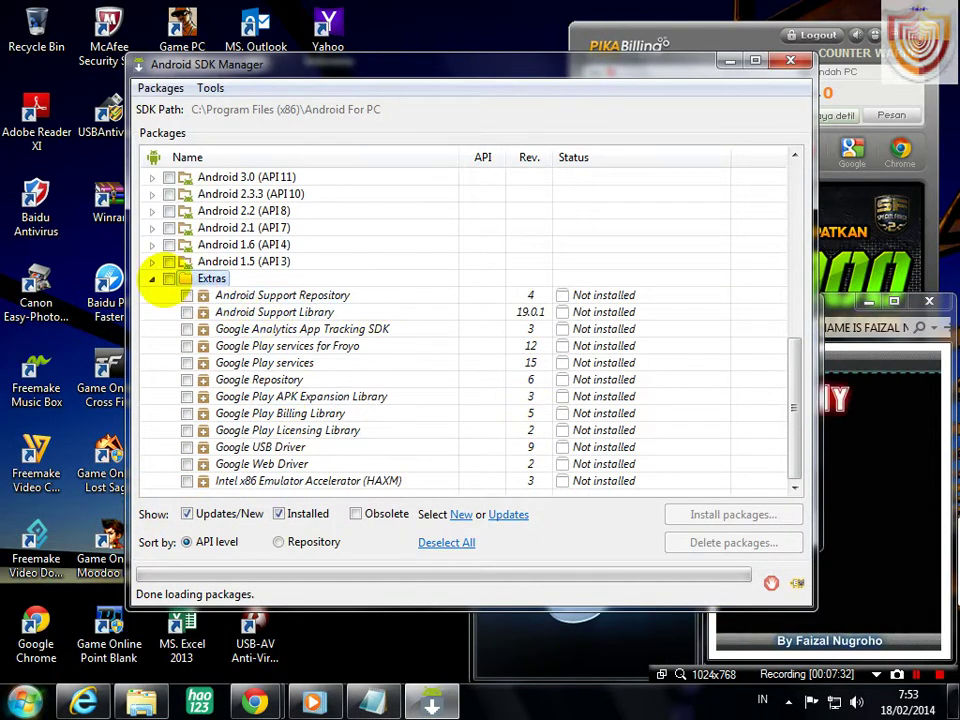
left_click(168, 278)
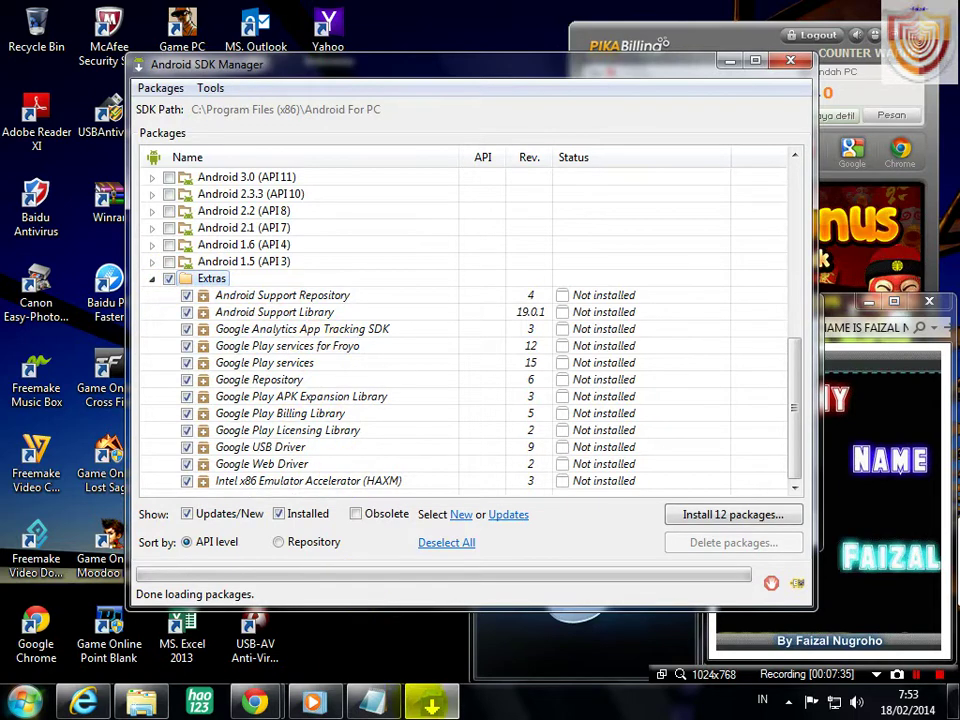
- Return to the Notepad note, write "Extras Donwload . ." on the last line, and highlight that line
left_click(372, 703)
left_click(336, 511)
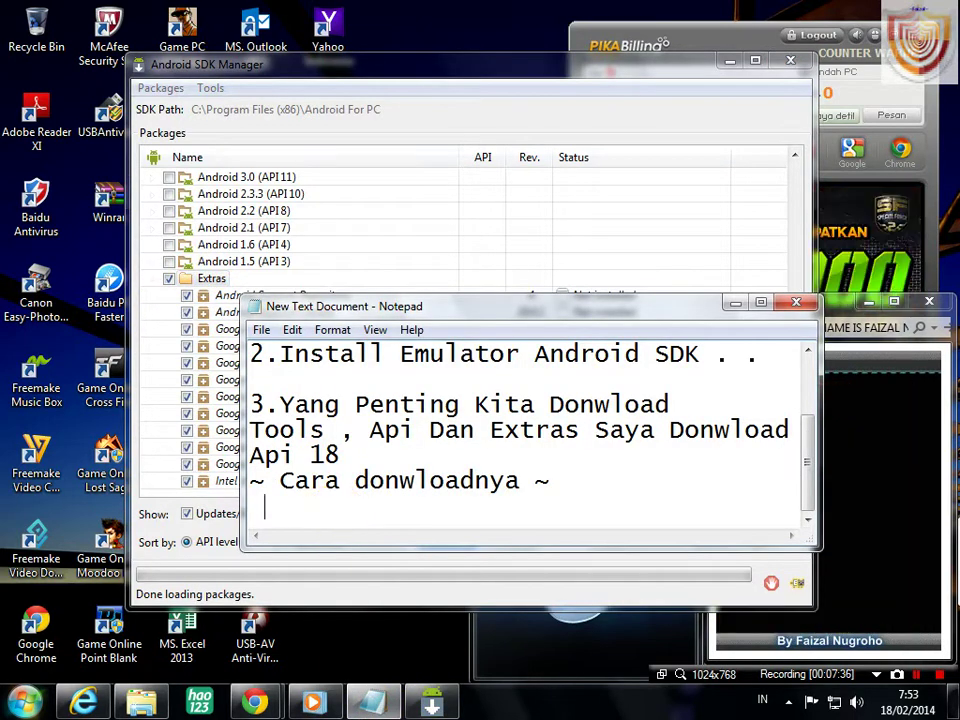
type("Ext")
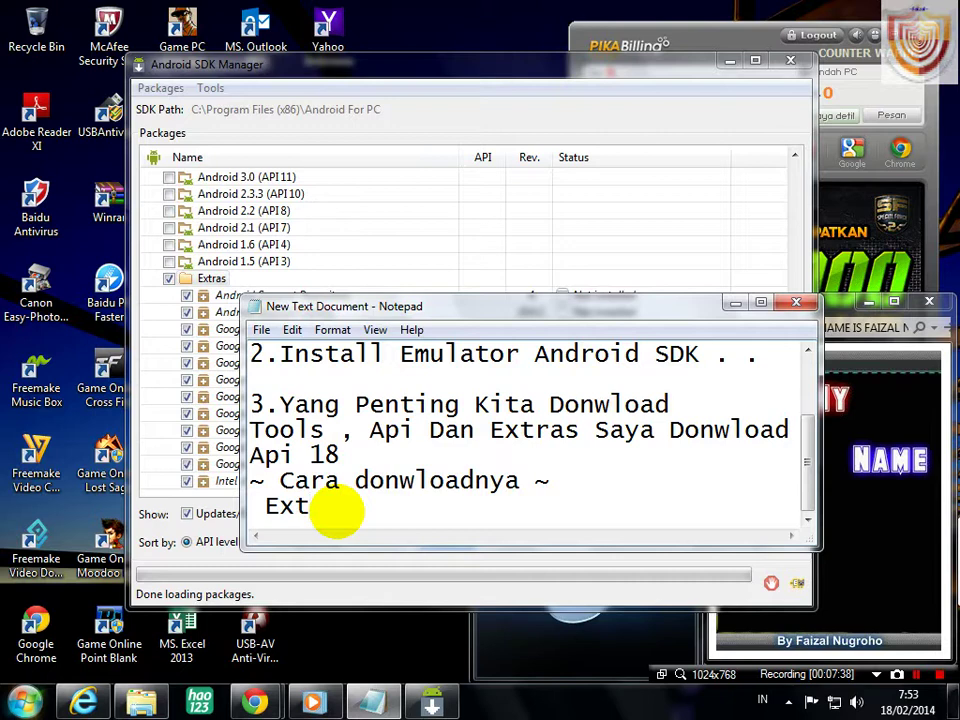
type("ras")
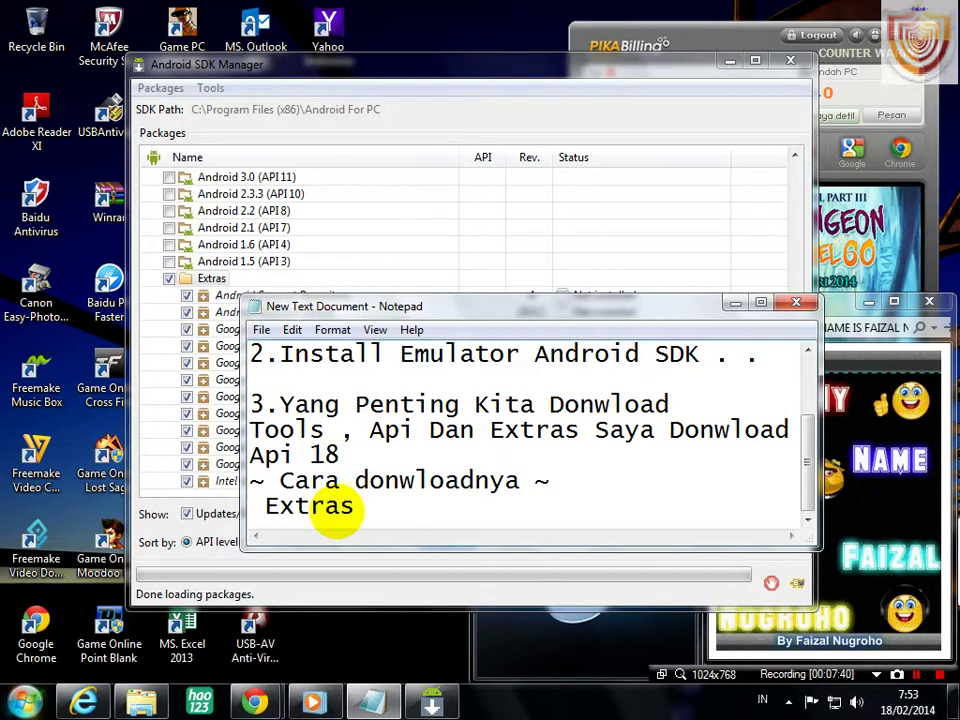
type(" Donwload . .")
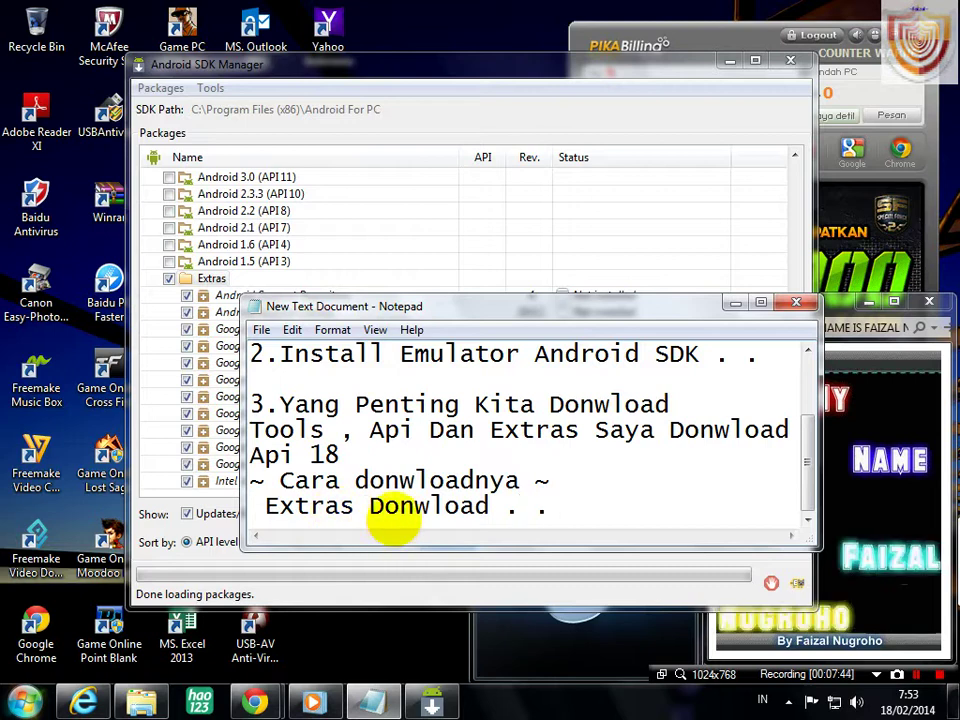
left_click_drag(575, 507, 255, 510)
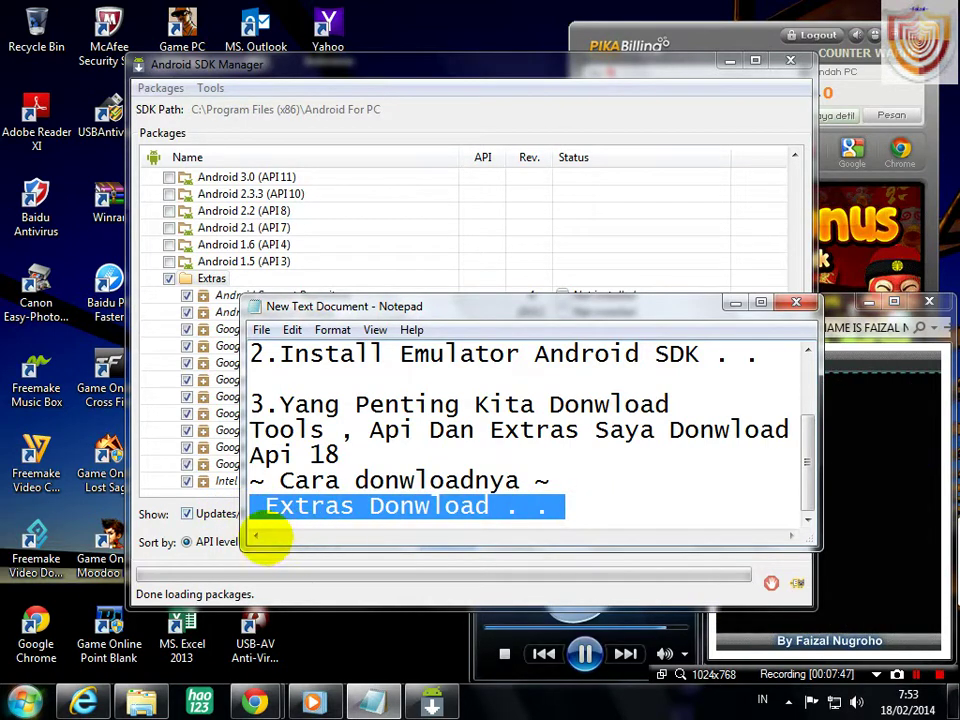
- Open the install list for the Extras packages, examine the archive sizes of Google Play services for Froyo, Intel HAXM and Android Support Library, and cancel
left_click(359, 558)
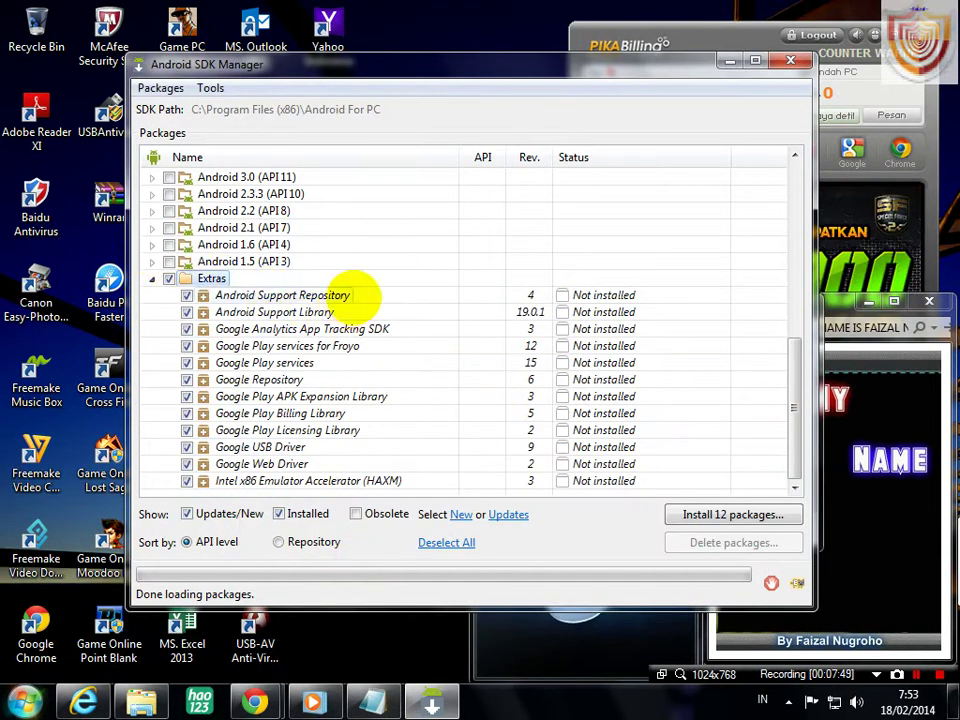
left_click(740, 514)
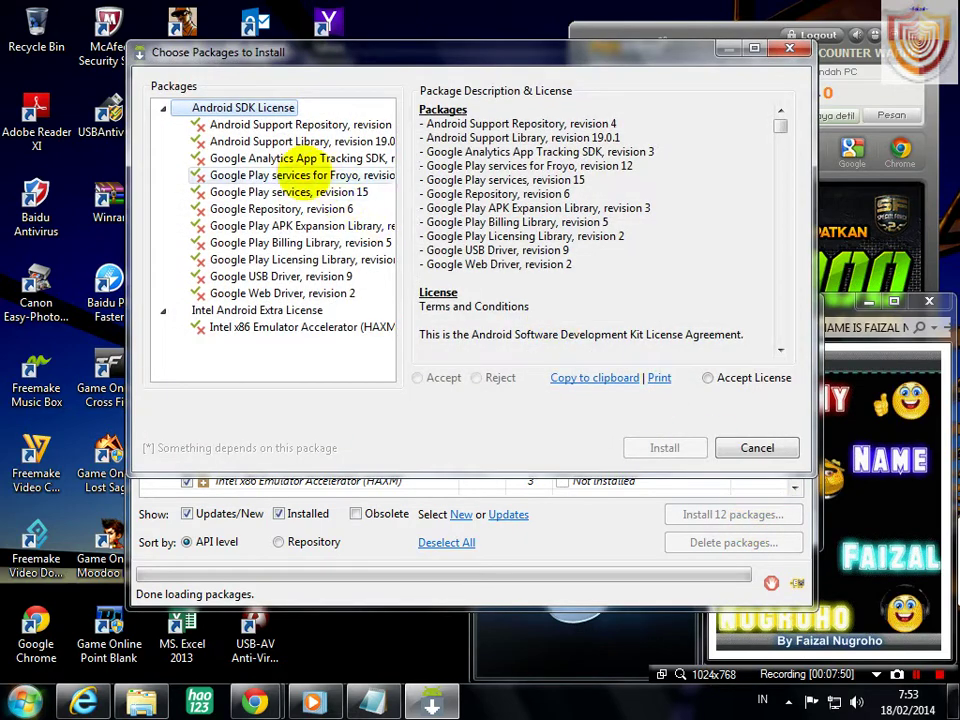
left_click(300, 176)
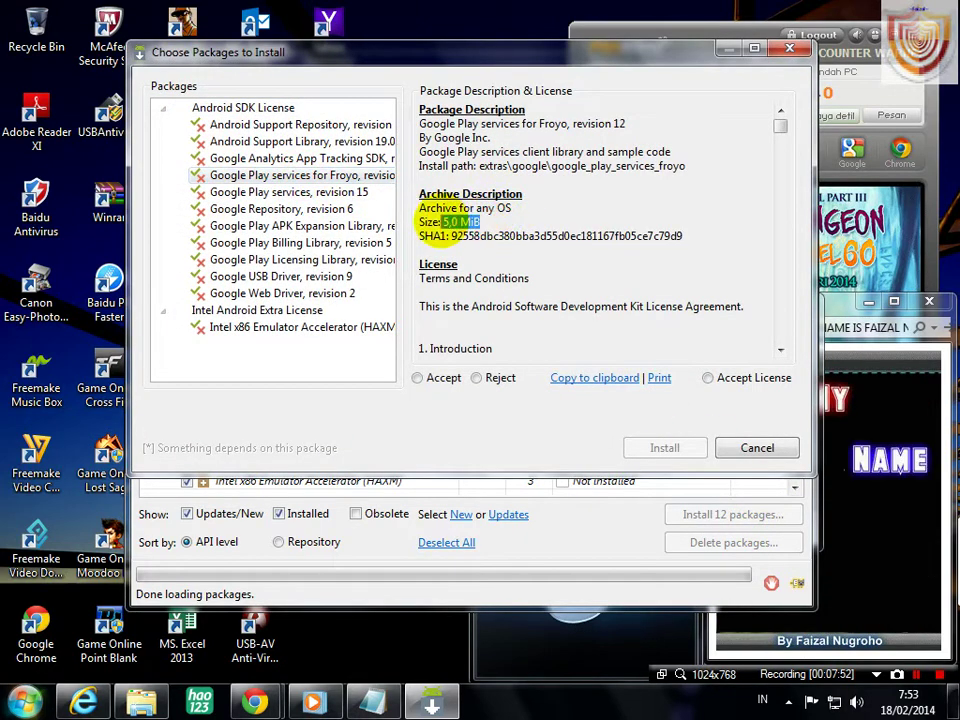
left_click(265, 312)
left_click(262, 326)
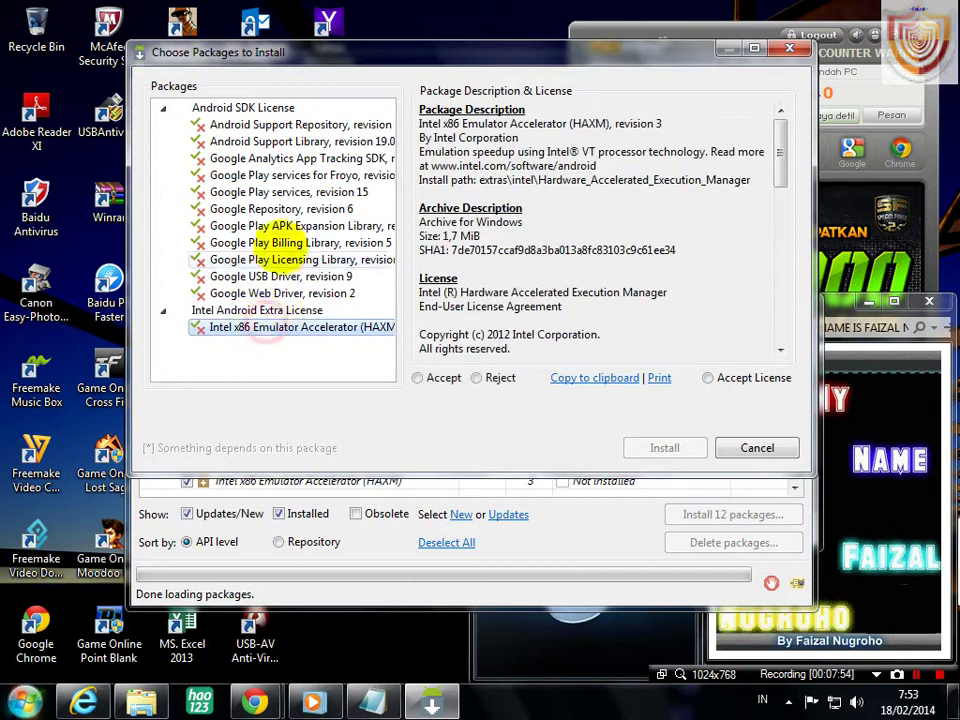
left_click_drag(478, 237, 438, 240)
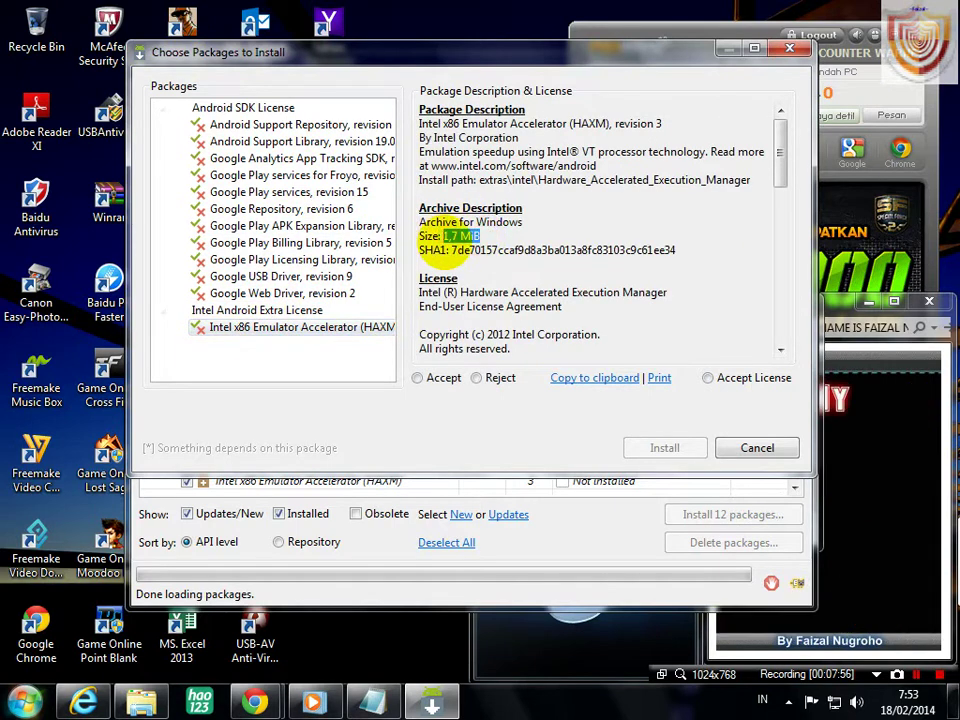
left_click(352, 141)
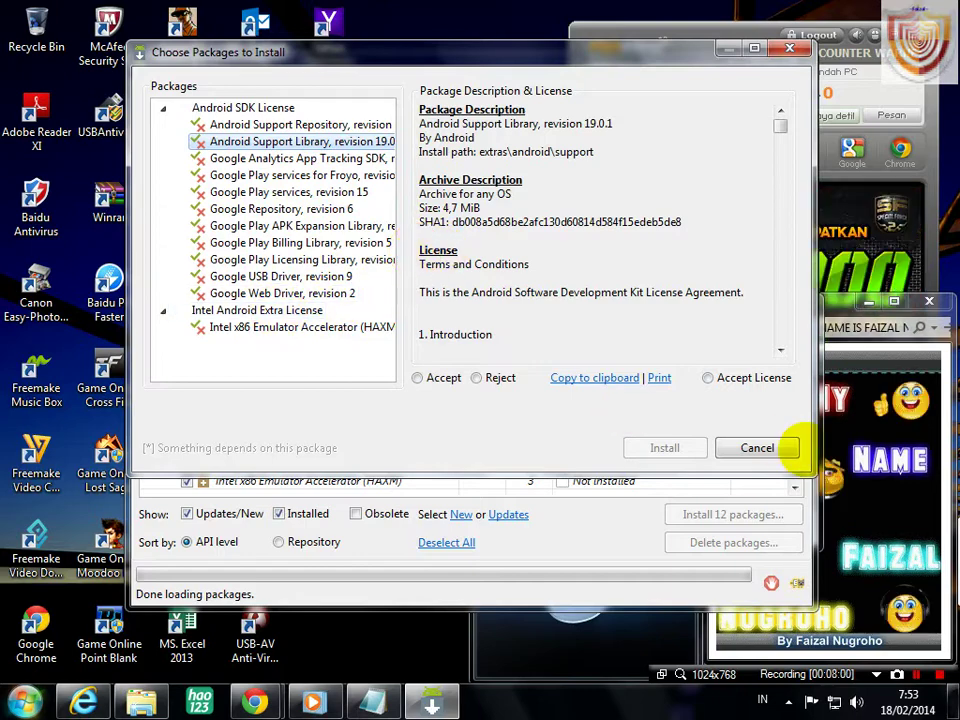
left_click(757, 448)
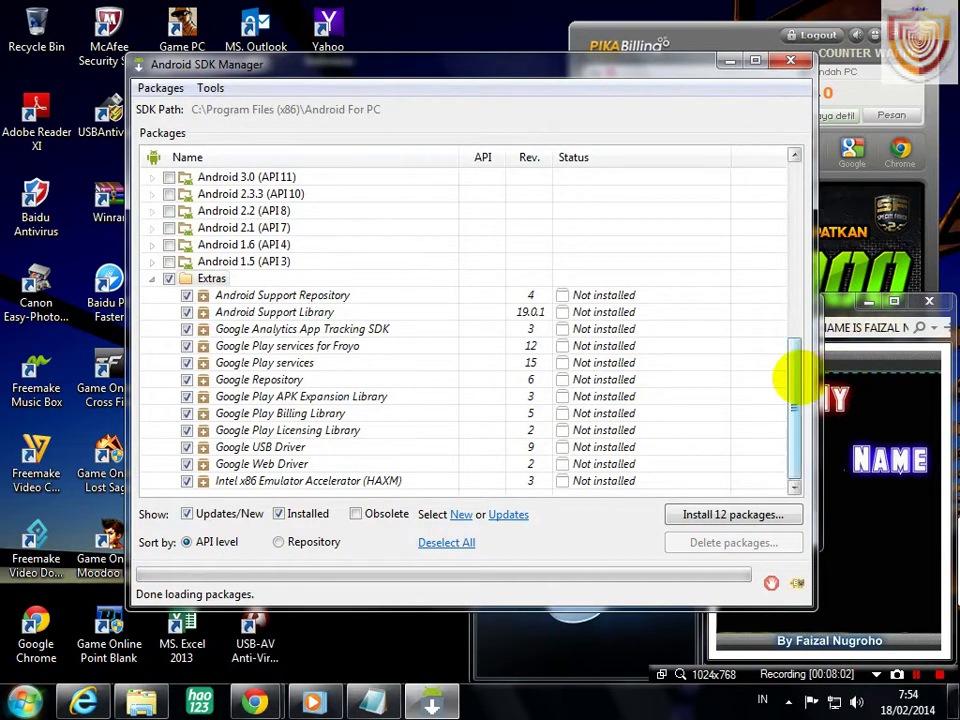
- Accept the Android SDK License for the selected Extras packages and start their installation
left_click_drag(793, 378, 800, 205)
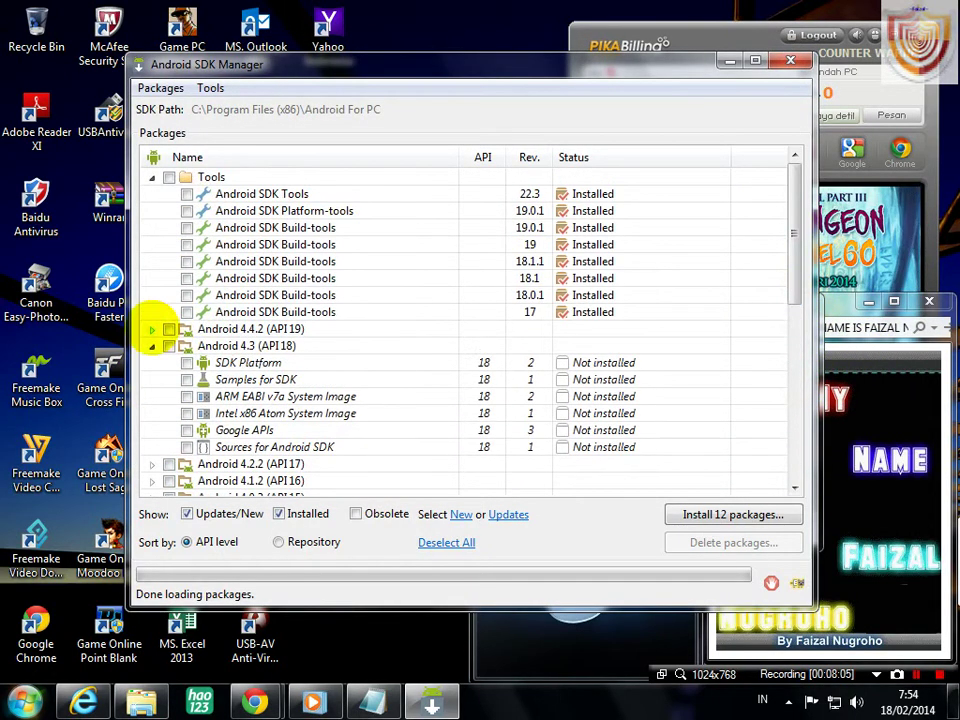
left_click(153, 329)
left_click(151, 328)
scroll(414, 450, "down", 8)
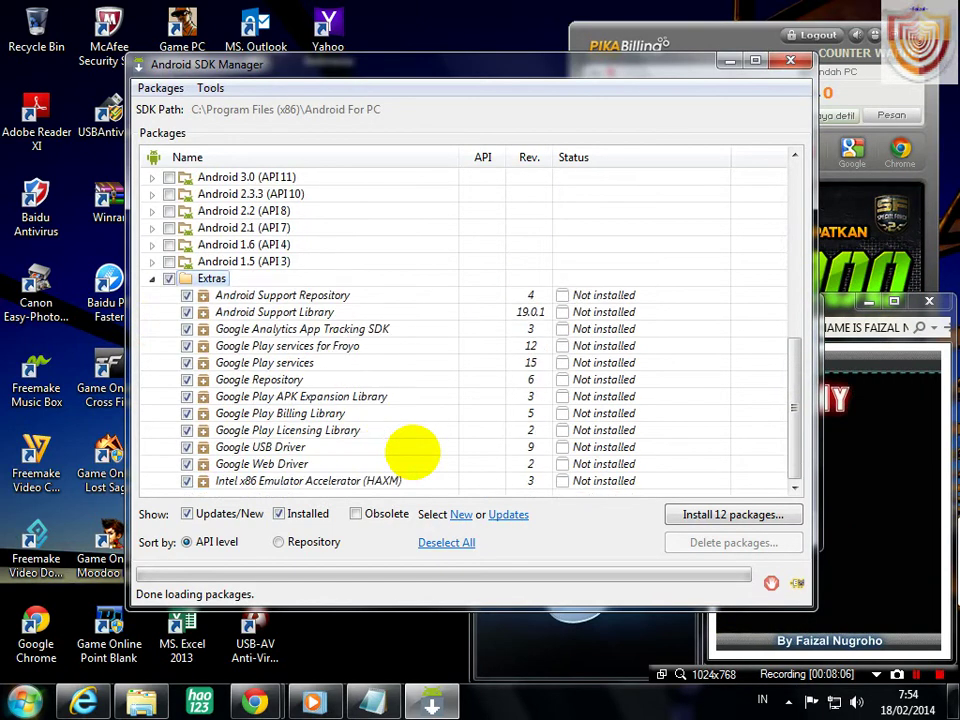
left_click(690, 515)
left_click(716, 377)
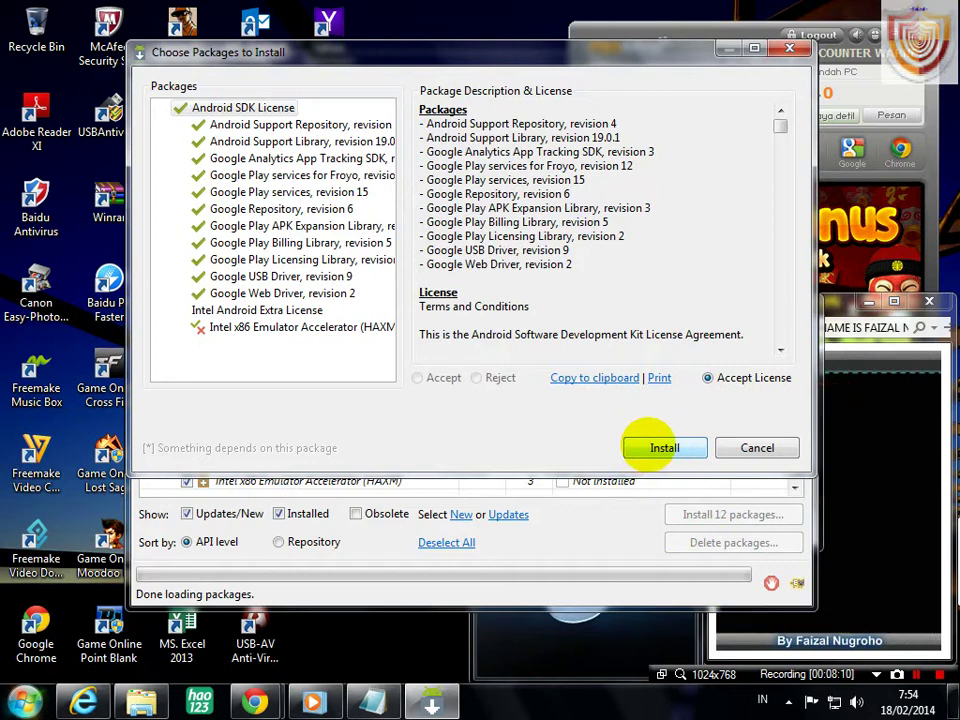
left_click(648, 442)
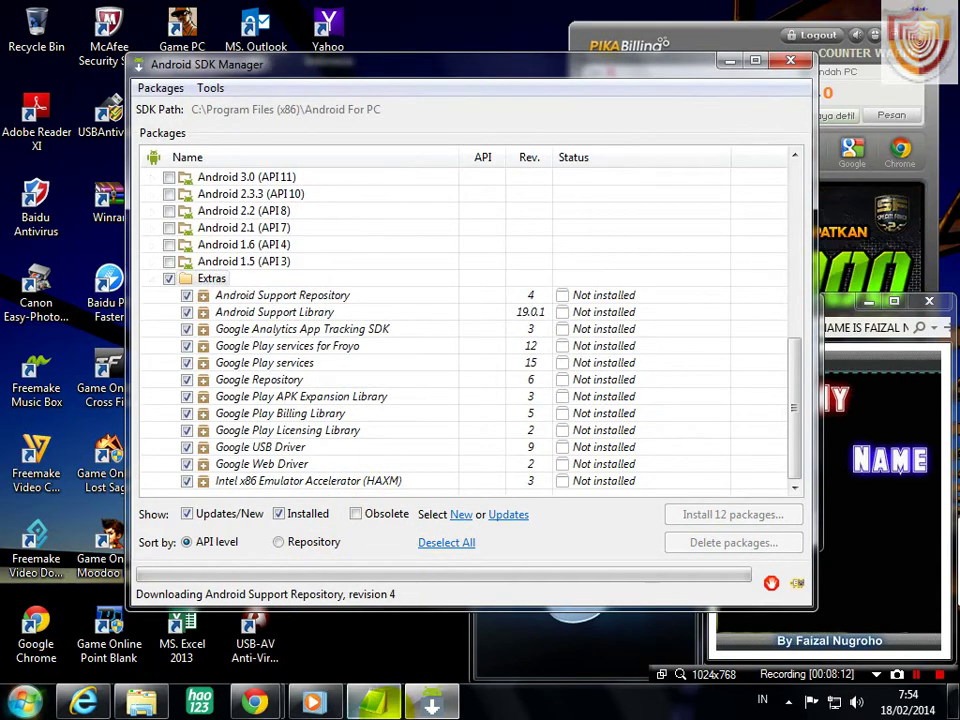
- Bring the Notepad note forward with the cursor after "Extras Donwload . ." and pause the song in the media player
left_click(374, 703)
left_click(567, 510)
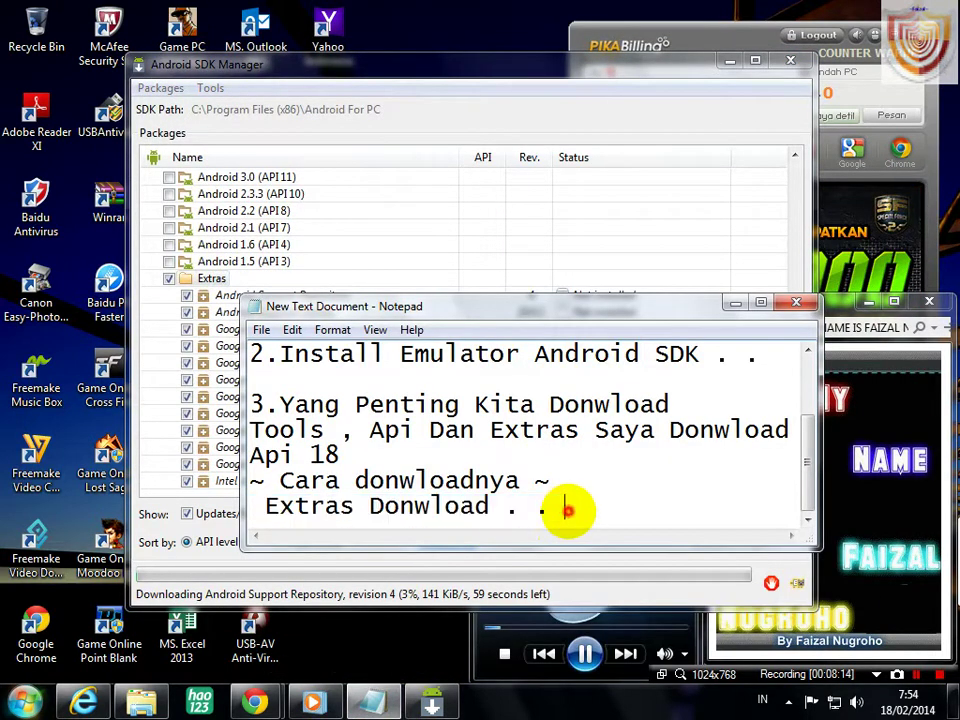
left_click(505, 627)
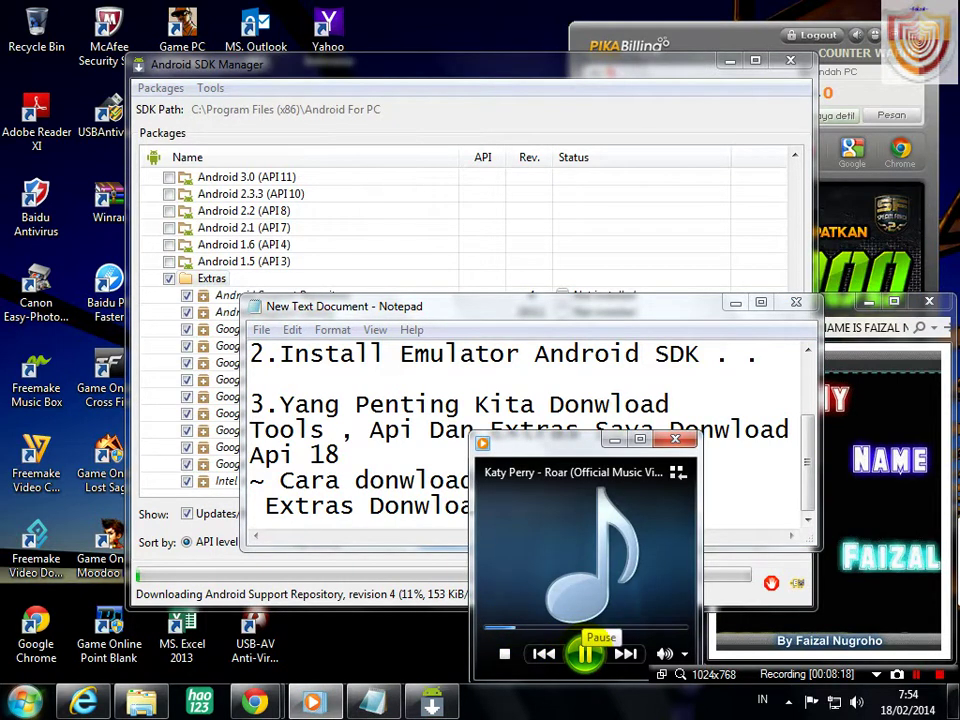
left_click(585, 654)
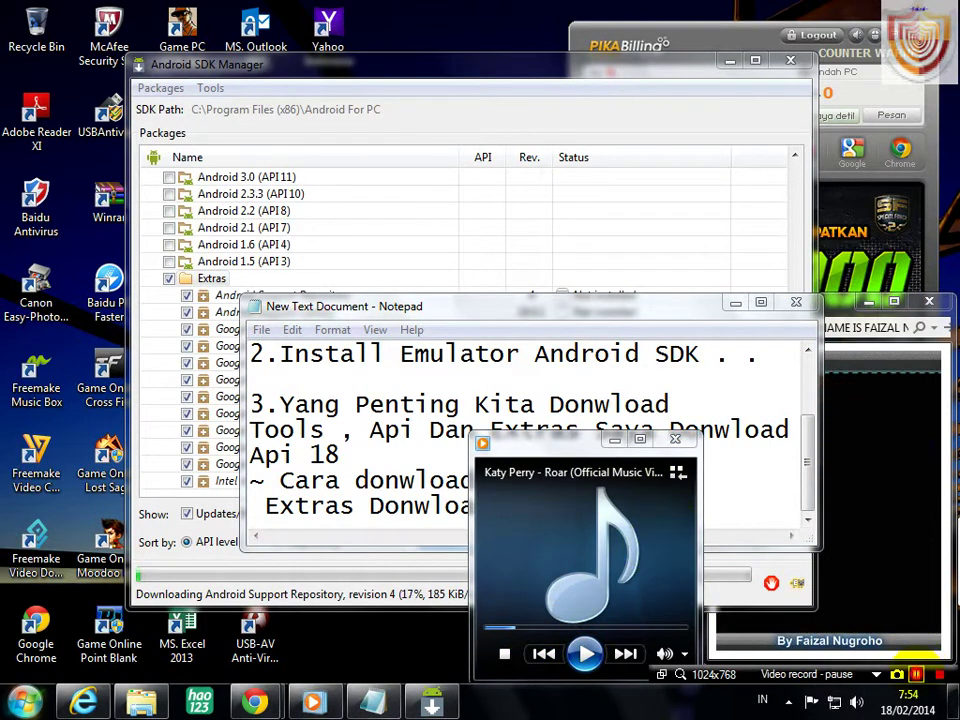
- Resume the song in the media player and write "Extras Sudah Di donwload . ." on the note's last line
left_click(585, 654)
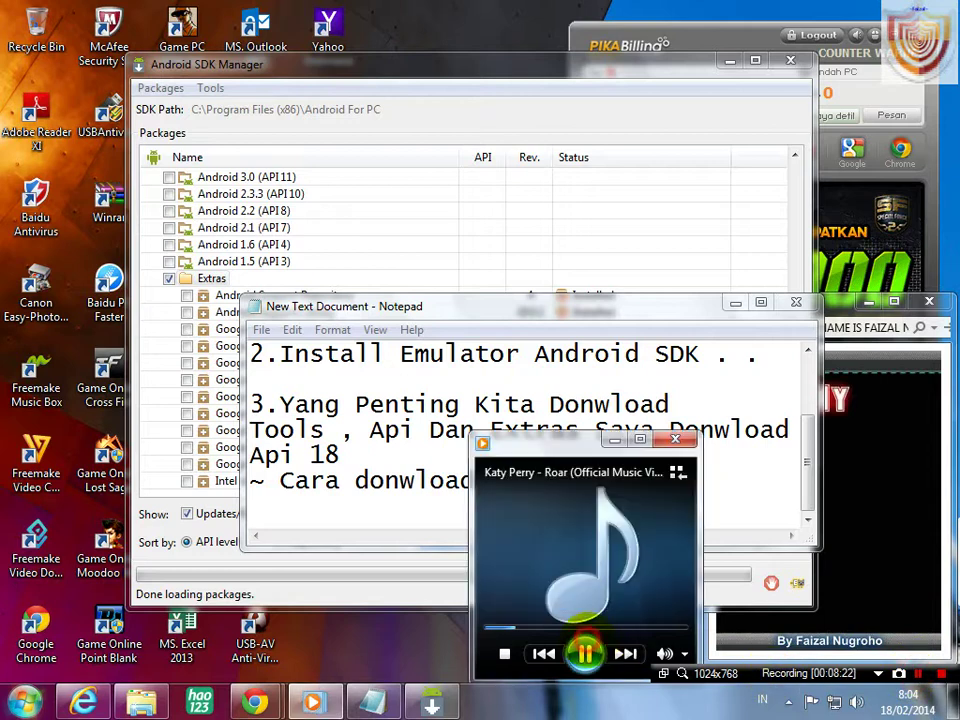
left_click(338, 523)
left_click(333, 517)
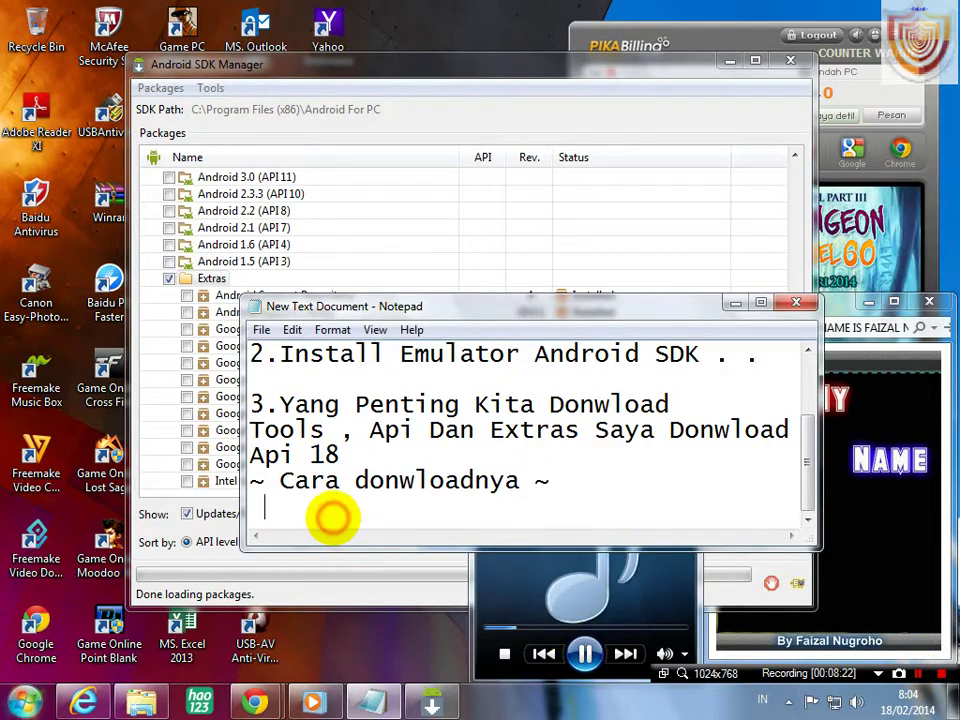
type("E")
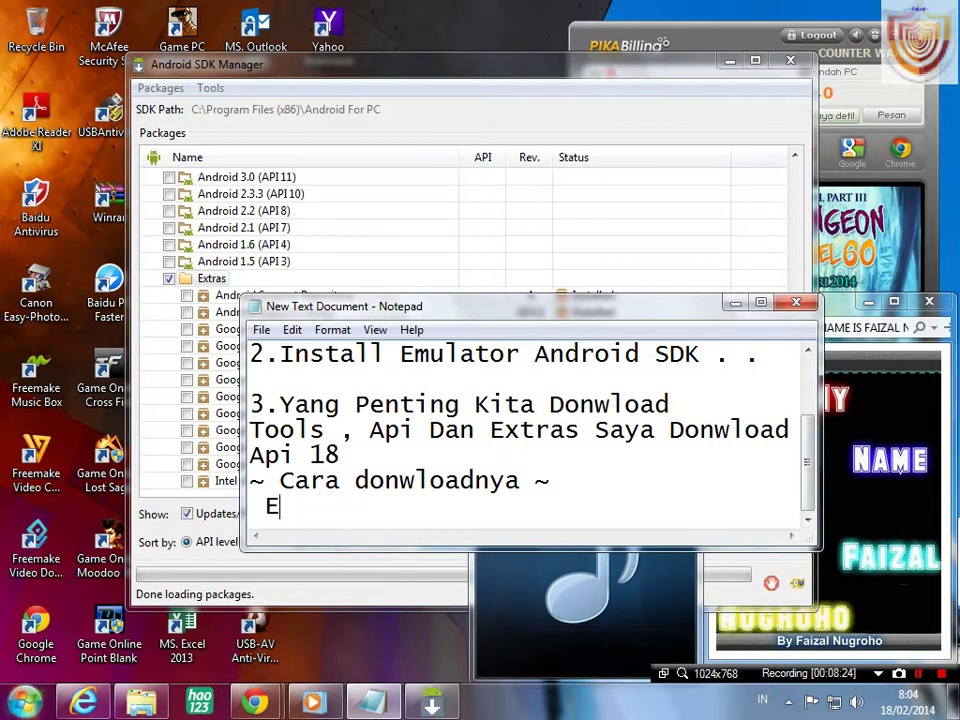
type("xtra")
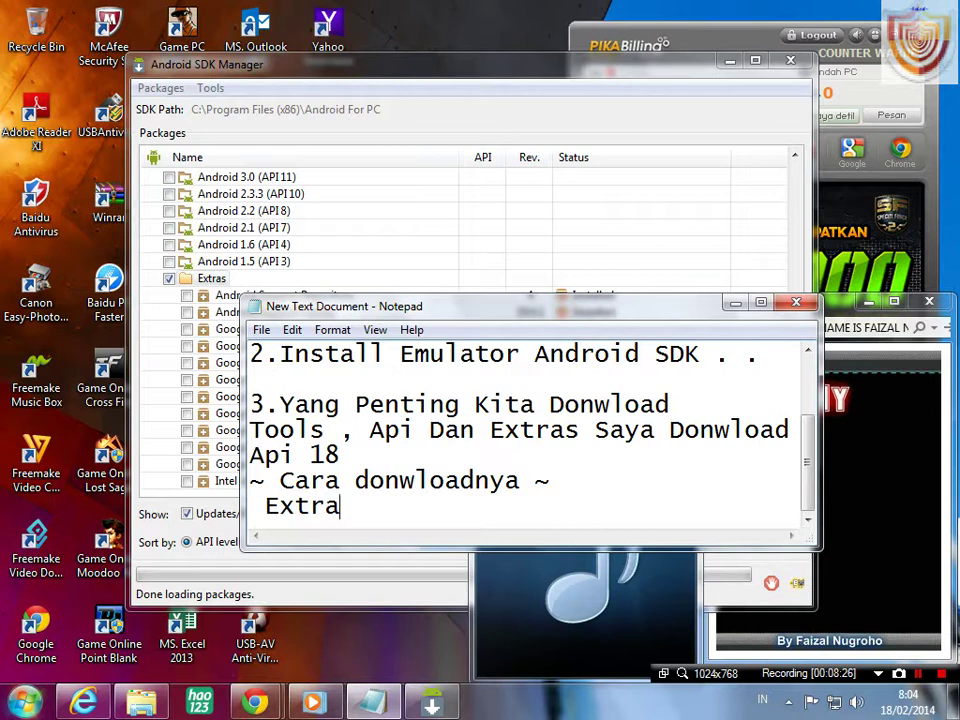
type("s Sud")
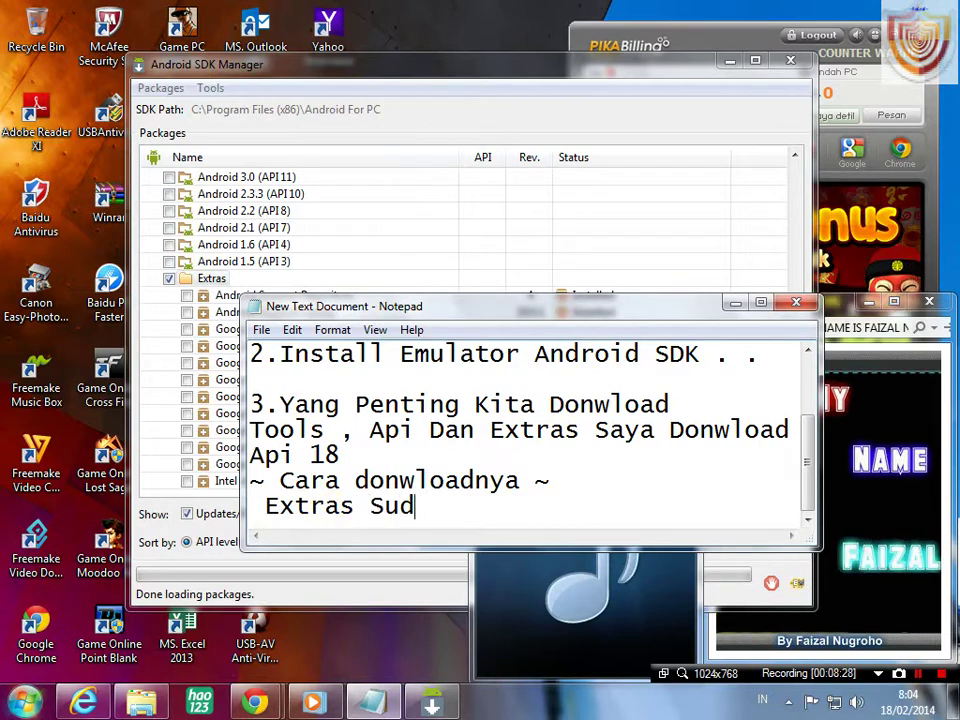
type("ah Di do")
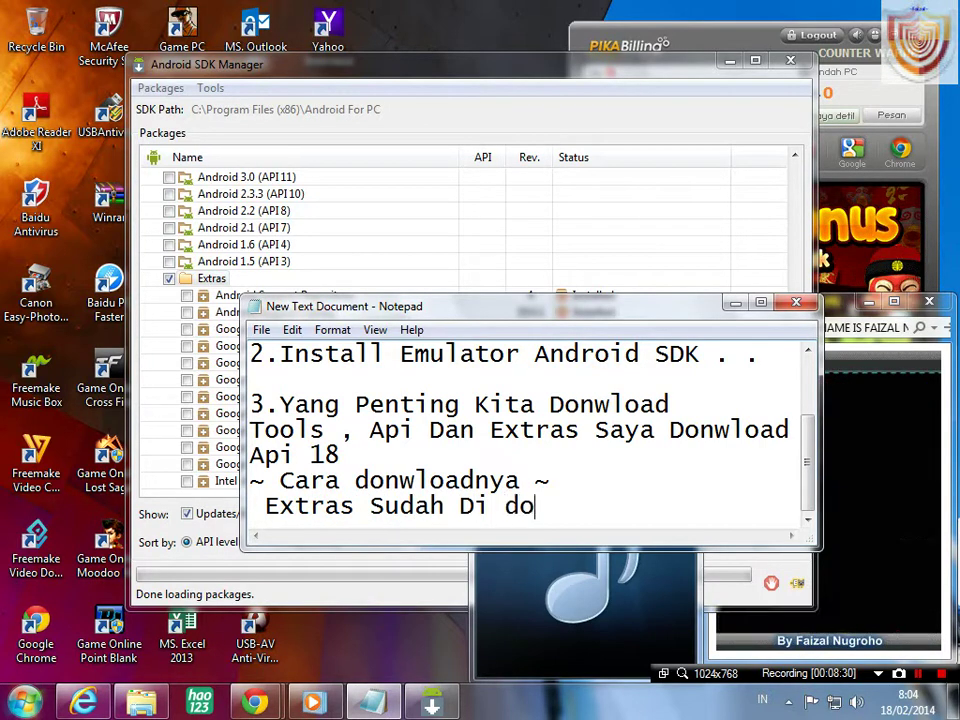
type("nwload .")
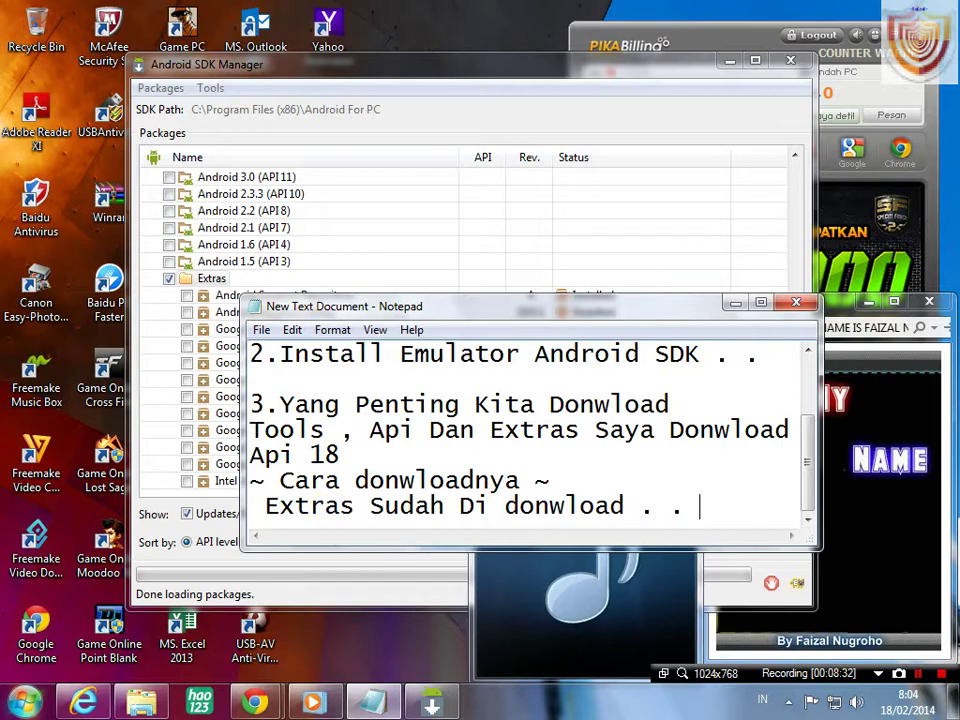
- Bring the SDK Manager forward and examine the packages in the Android 4.4.2 (API 19) group, leaving the group collapsed
type(" .")
left_click(628, 118)
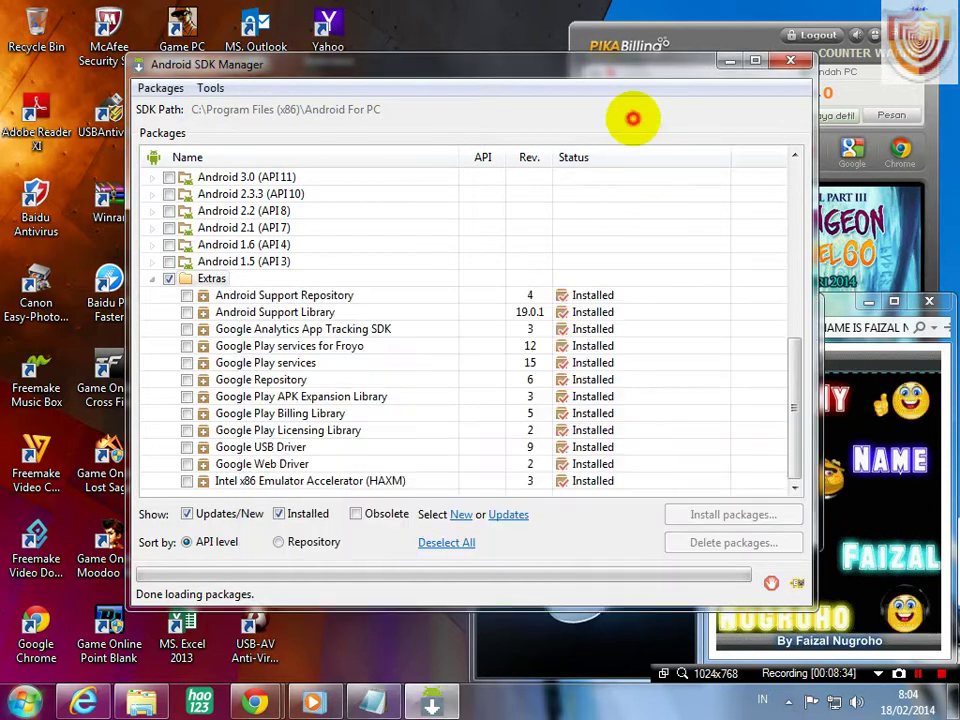
left_click_drag(797, 418, 793, 235)
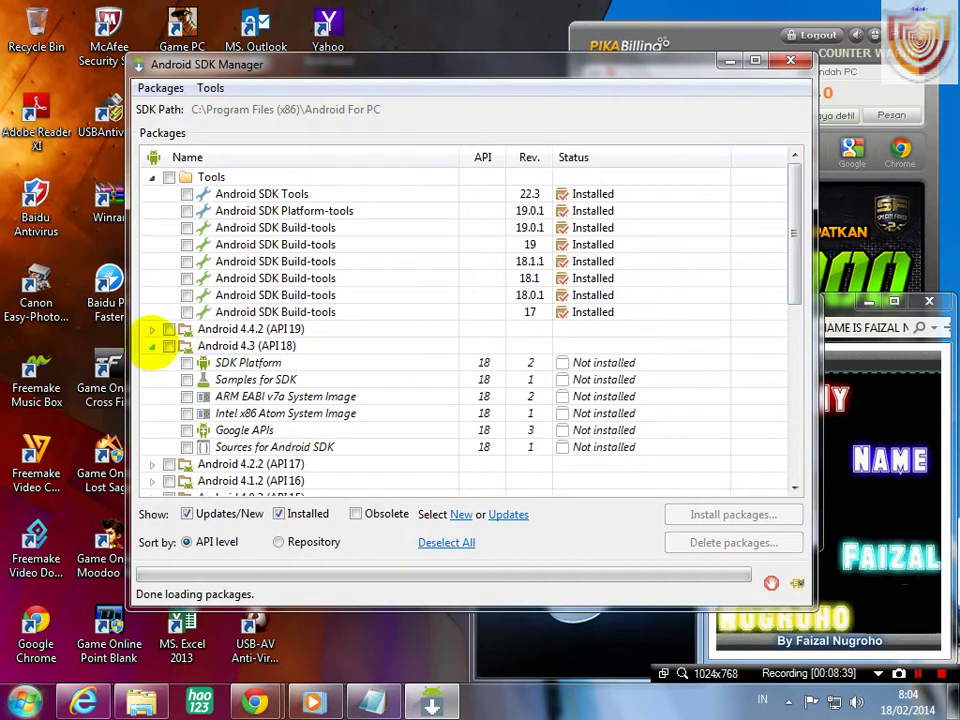
left_click(152, 328)
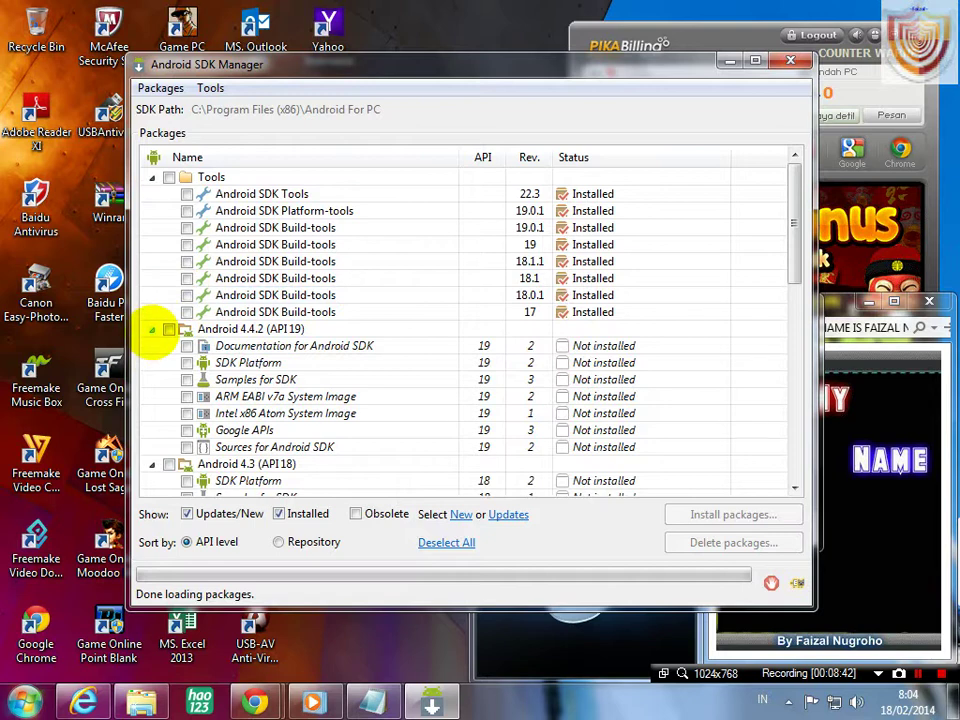
left_click(152, 329)
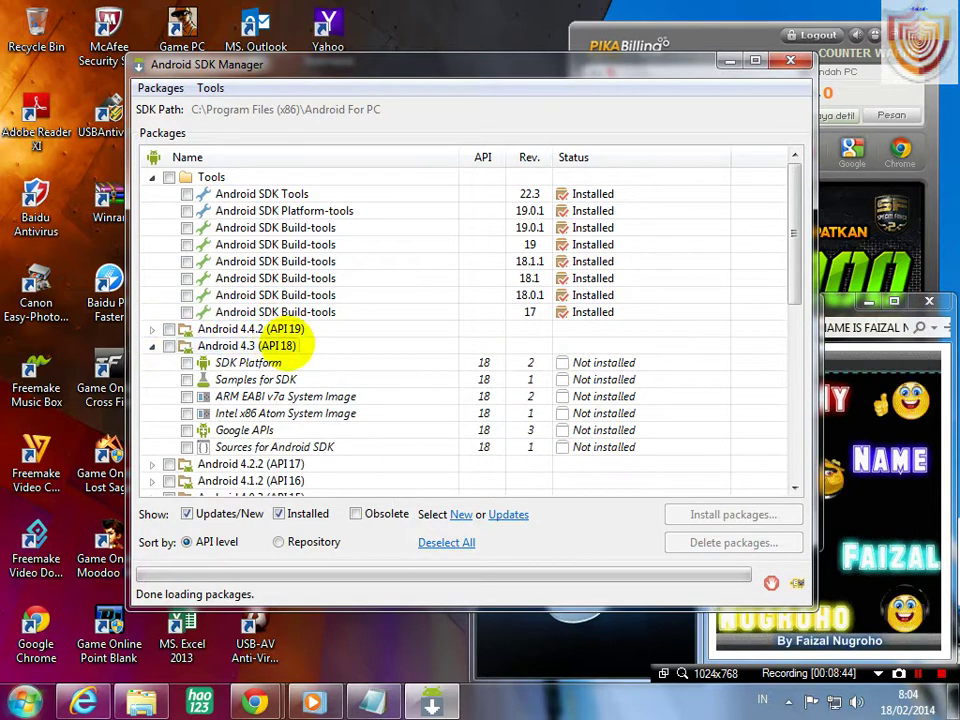
- Replace the note's last line about Extras with "Donwload API Donwload Yang Terbaru"
left_click(372, 705)
left_click_drag(683, 507, 262, 507)
key("BackSpace")
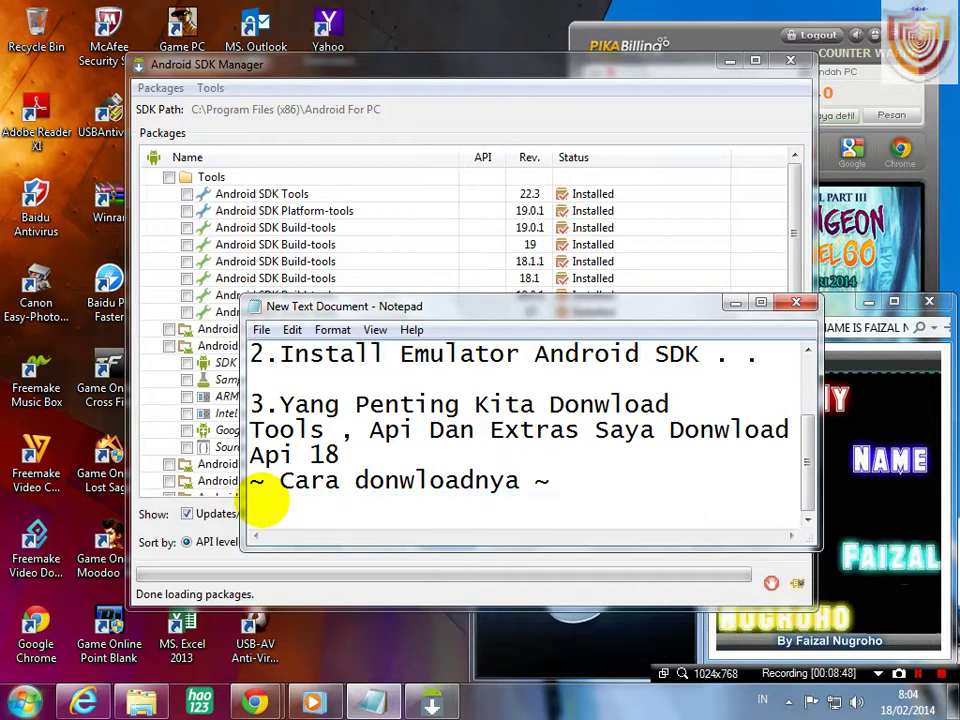
type("Donwload API Don")
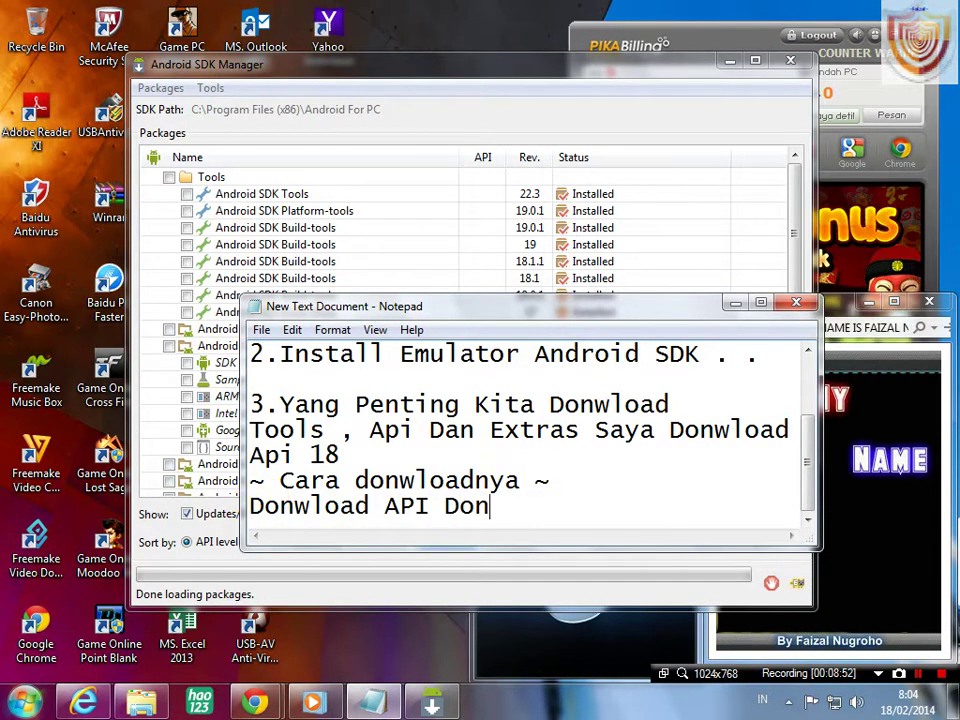
type("wload Yang T")
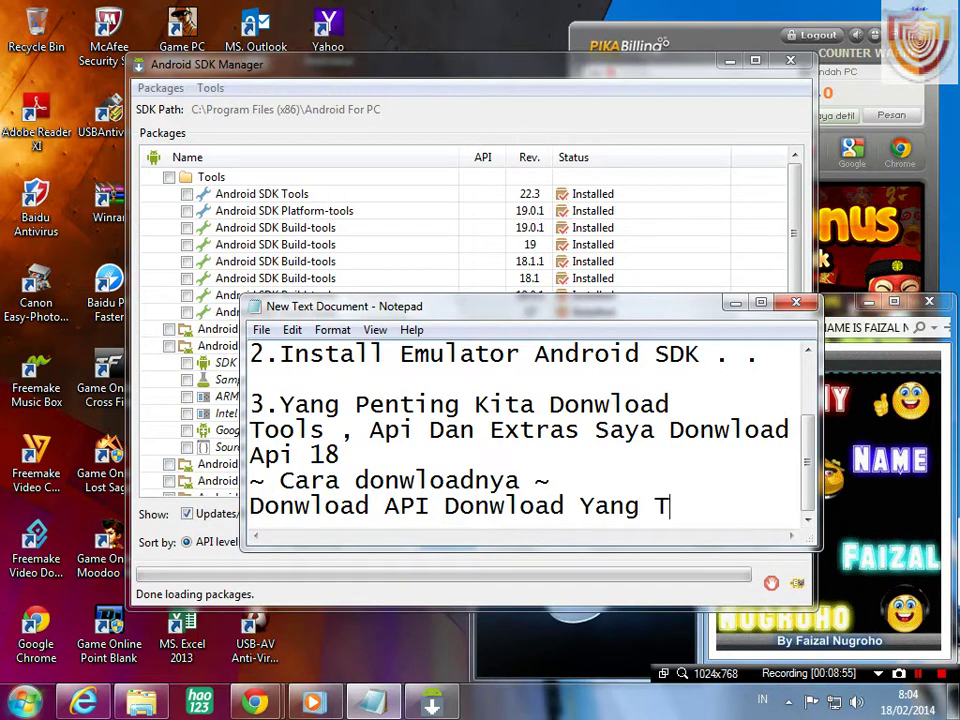
type("erbaru")
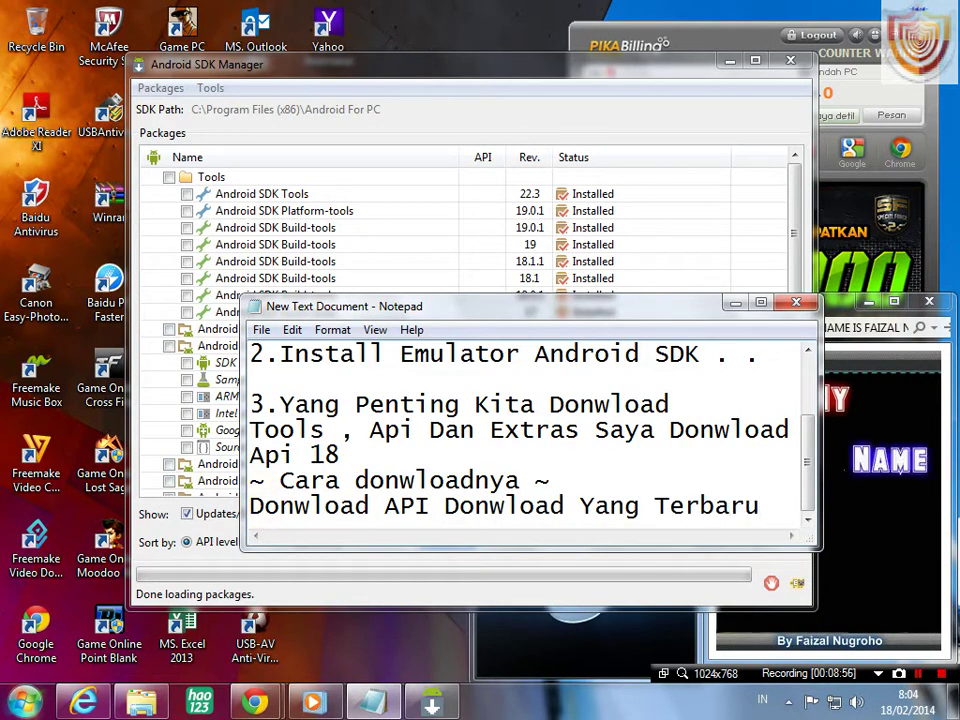
- Add the lines "Api 18 Atau Api 19 Kalo gw Donwload" and "Api 18" to the note, and select the three download lines
key("Return")
type("Api")
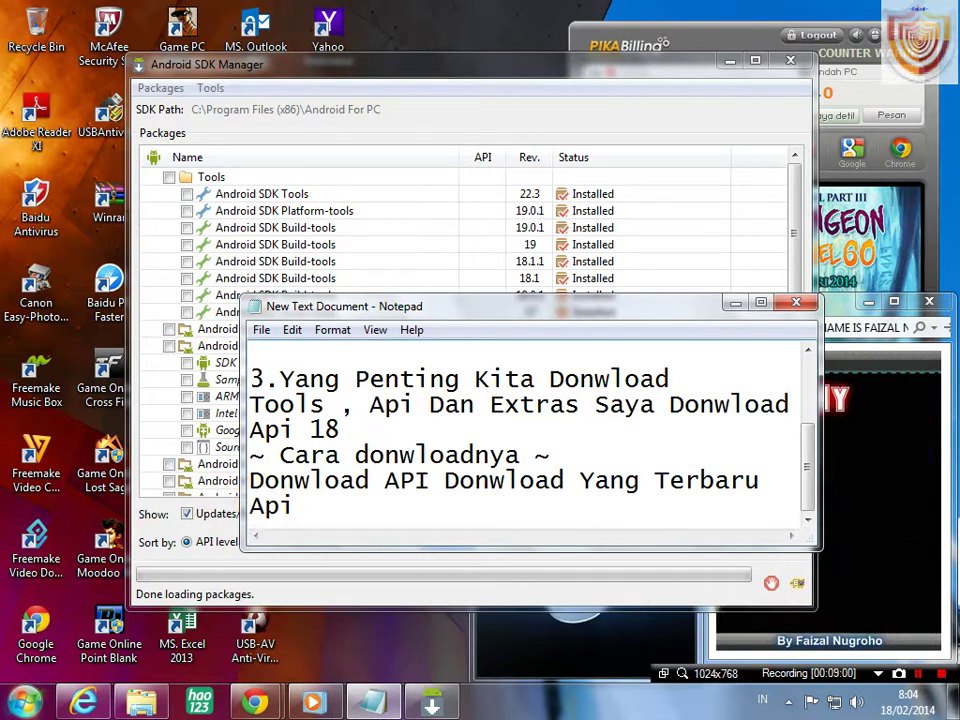
type(" 18 Atau")
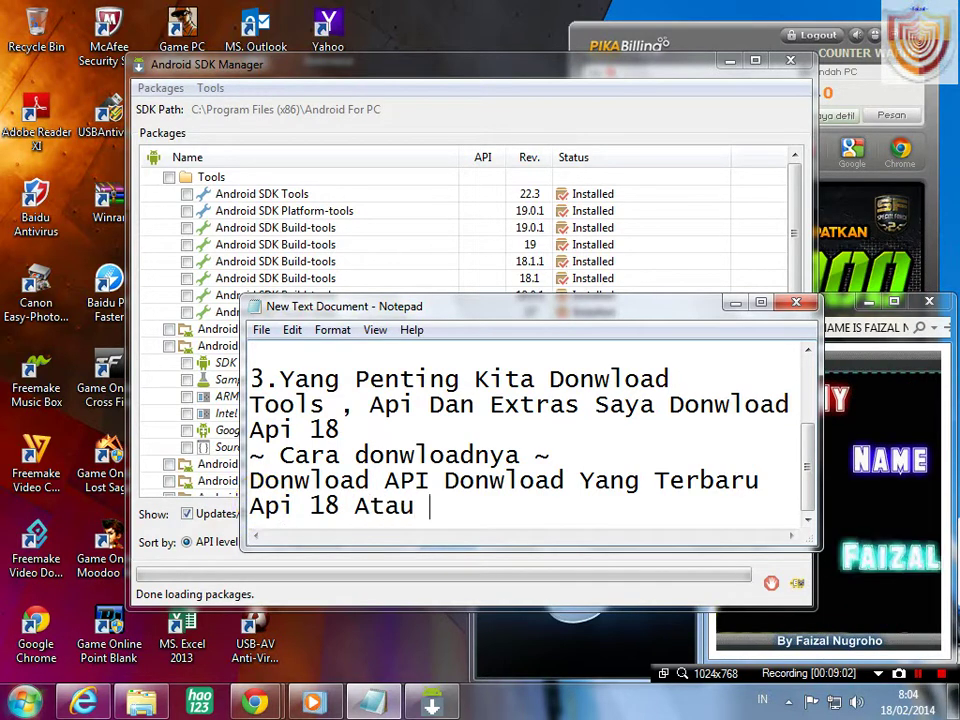
type(" Api 1")
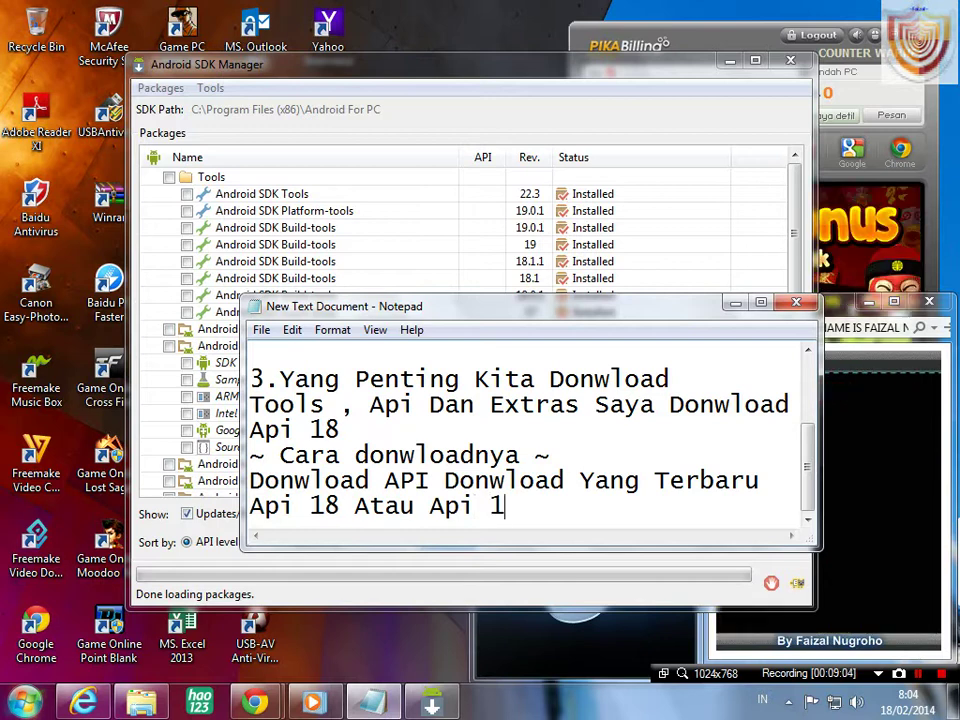
type("9 Kalo ")
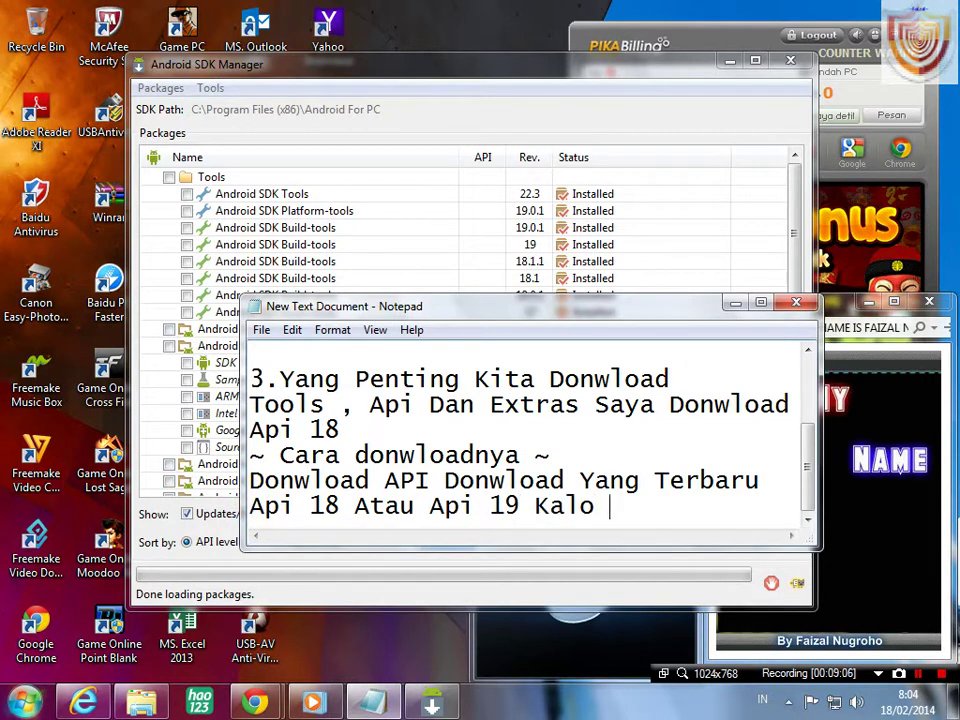
type("gw D")
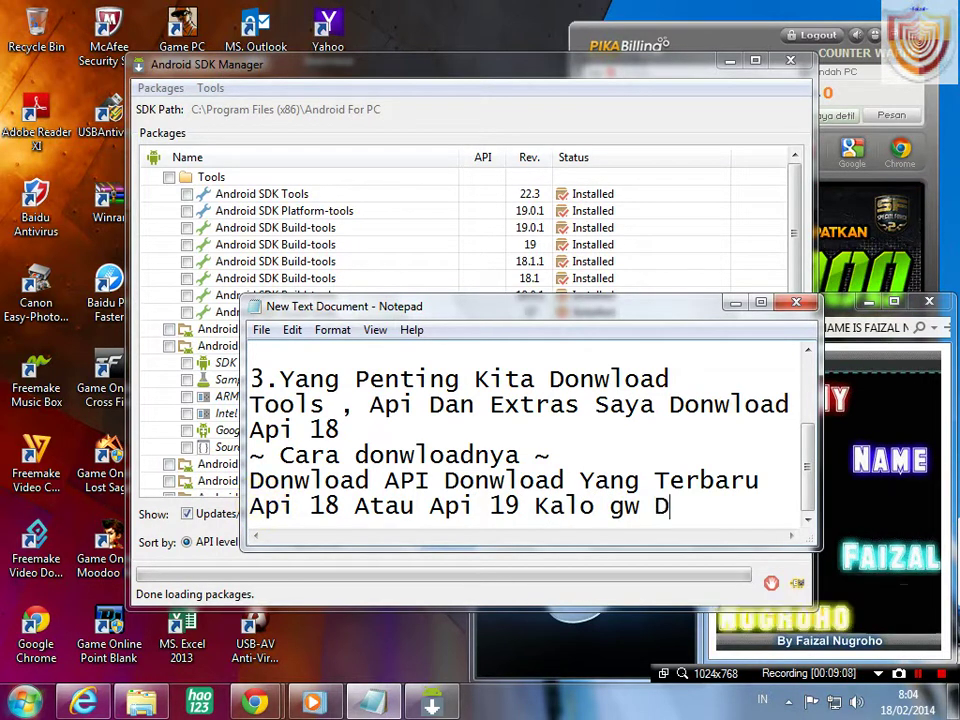
type("onwload")
key("Return")
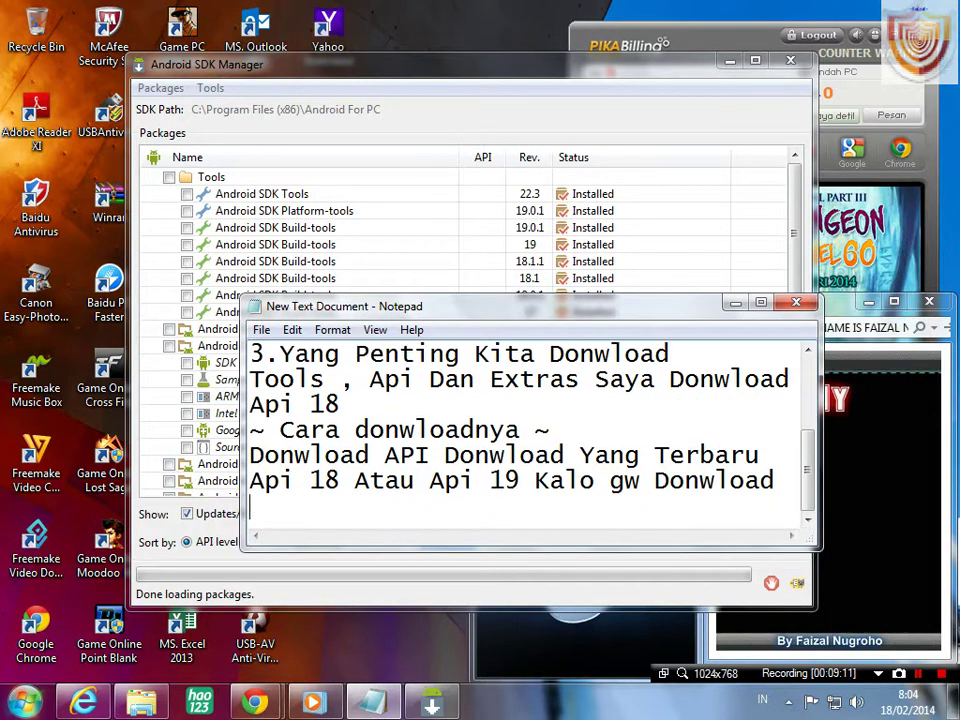
type("Api ")
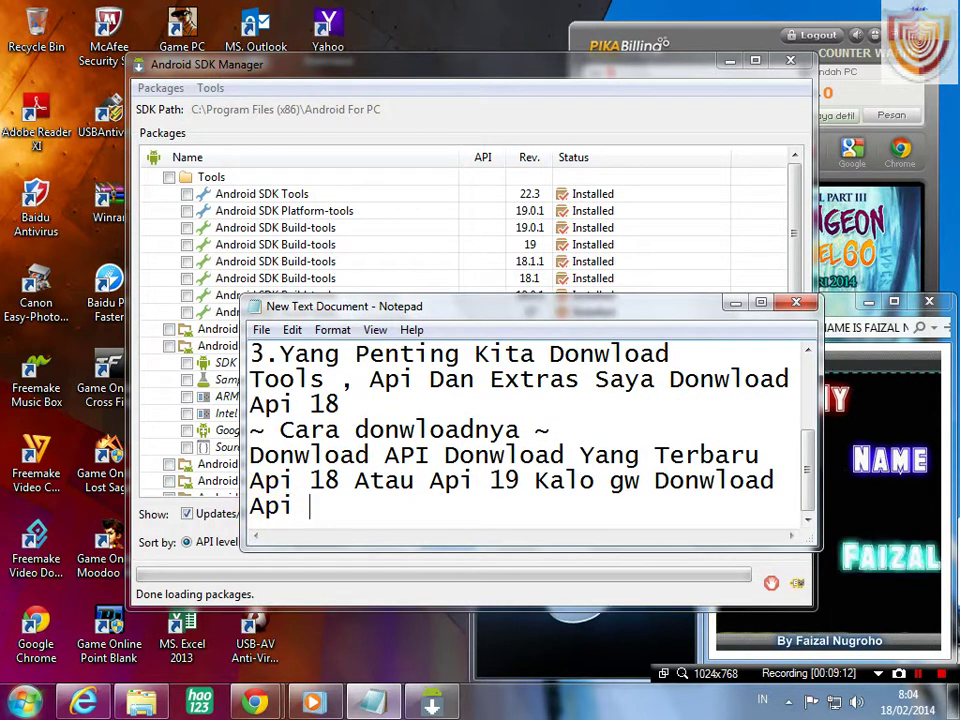
type("18")
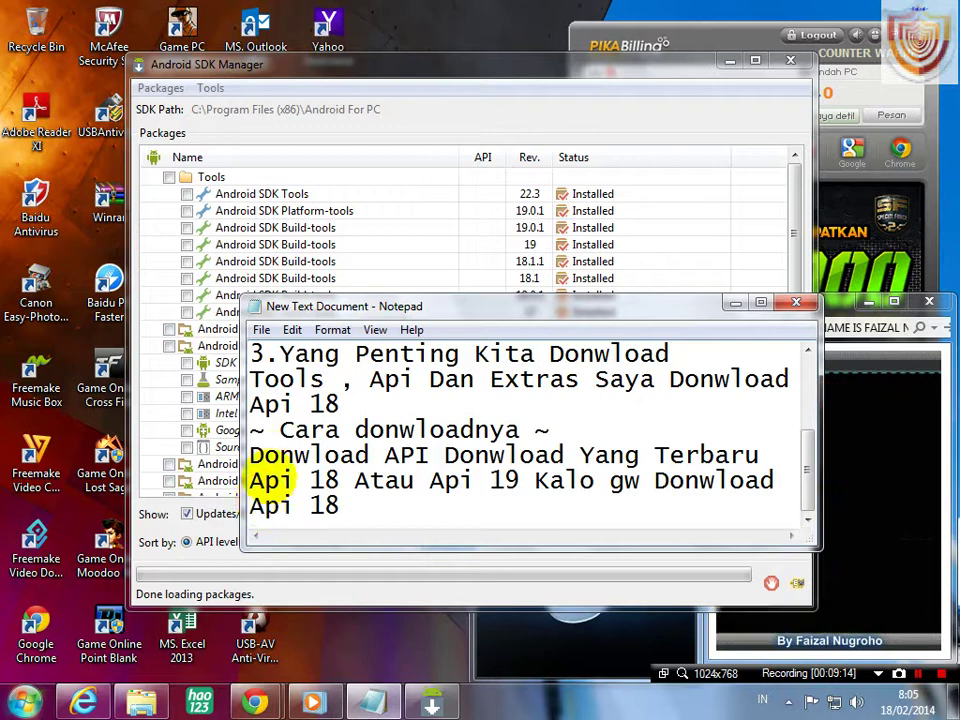
left_click_drag(248, 452, 399, 503)
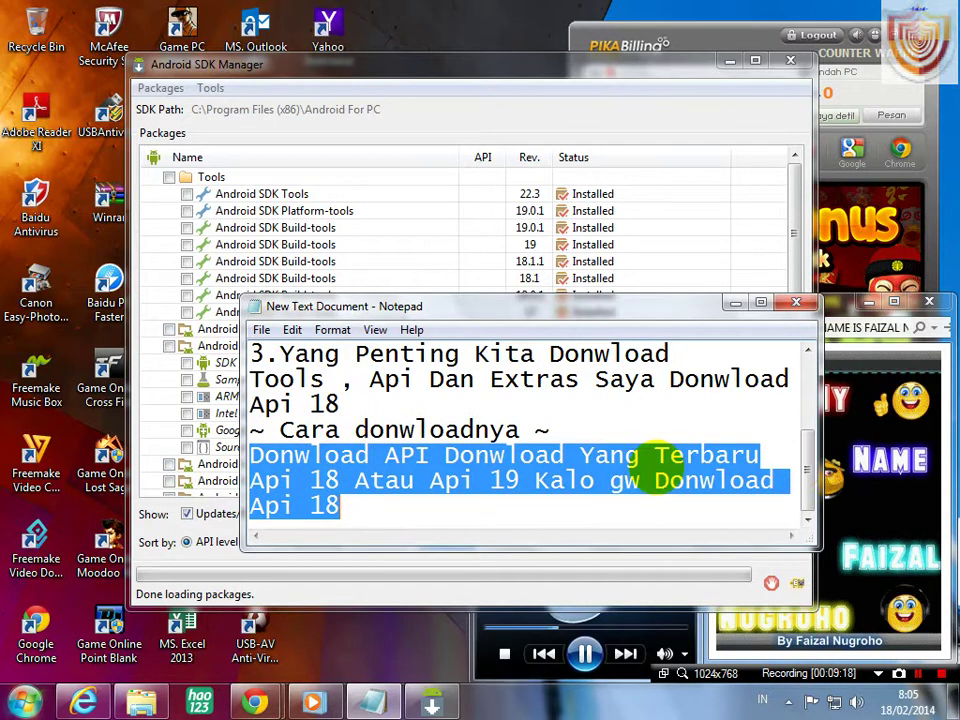
scroll(765, 485, "up", 1)
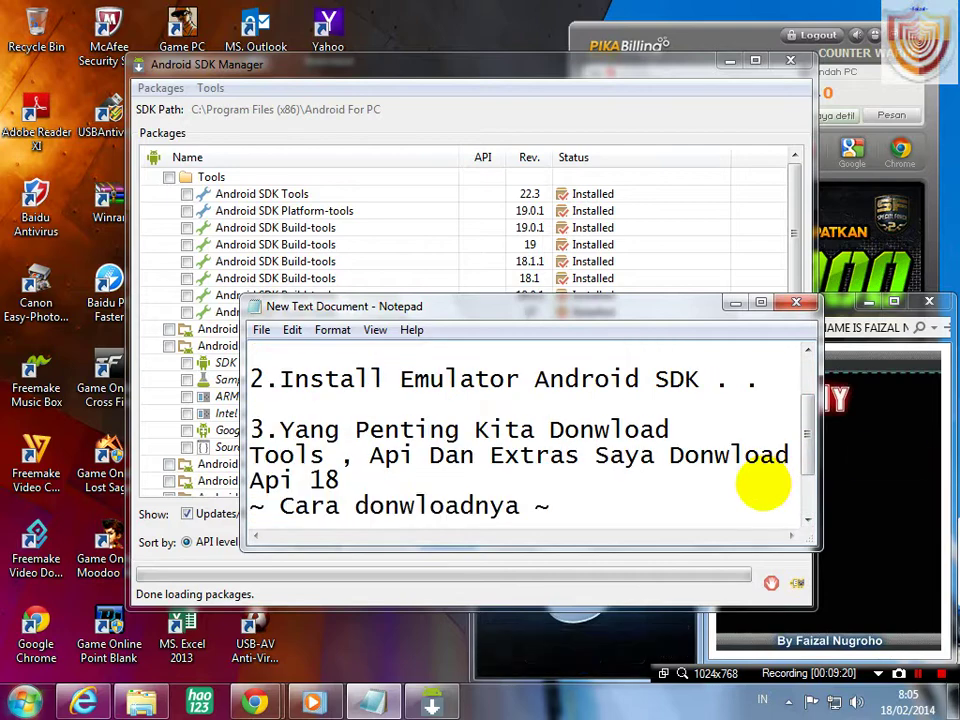
scroll(765, 485, "down", 1)
- Select all Android 4.3 (API 18) packages in the SDK Manager, accept the Android SDK License and start their installation
left_click(566, 100)
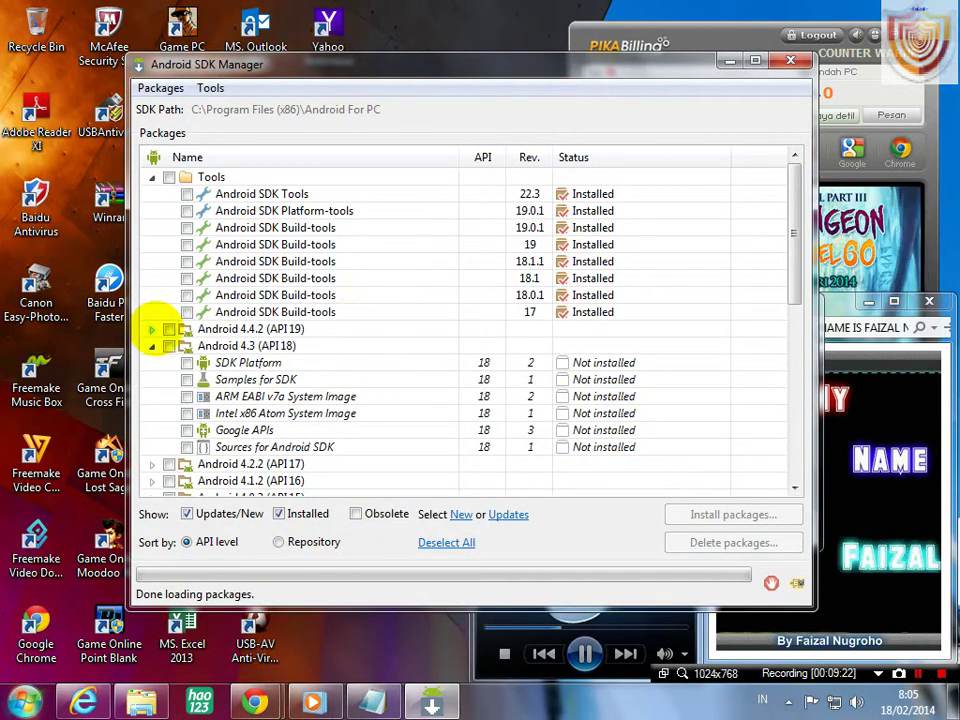
left_click(152, 329)
left_click(152, 329)
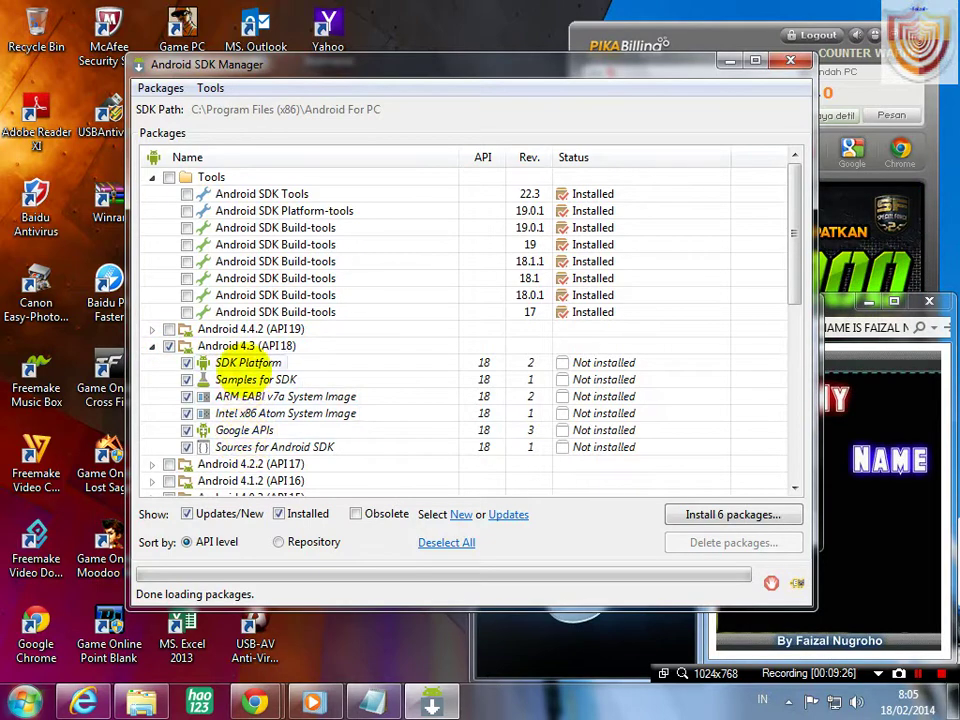
left_click(707, 510)
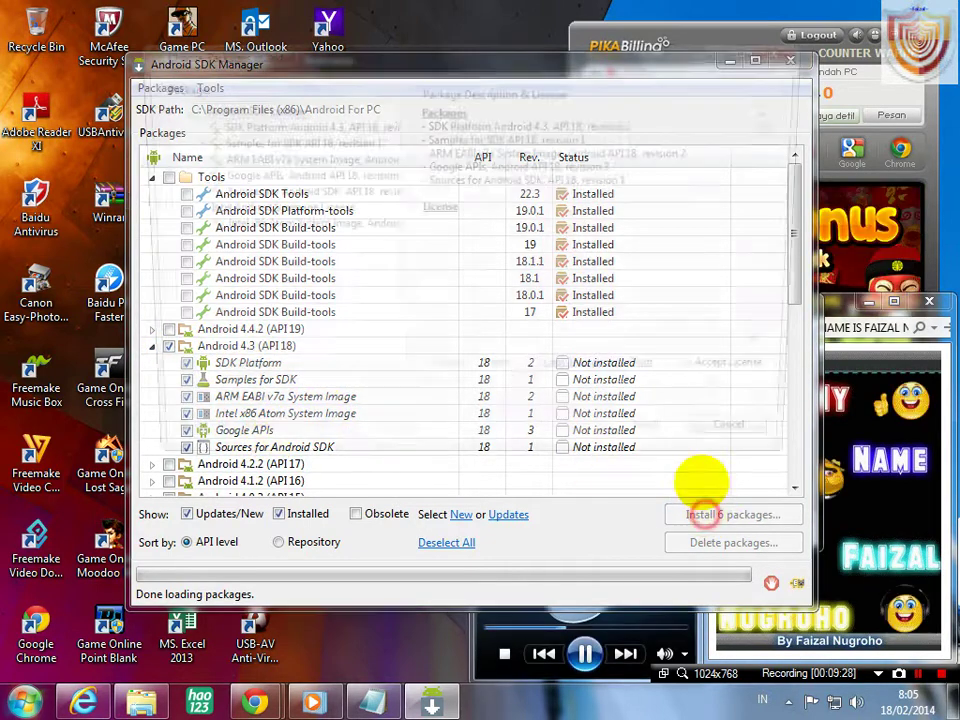
left_click(708, 377)
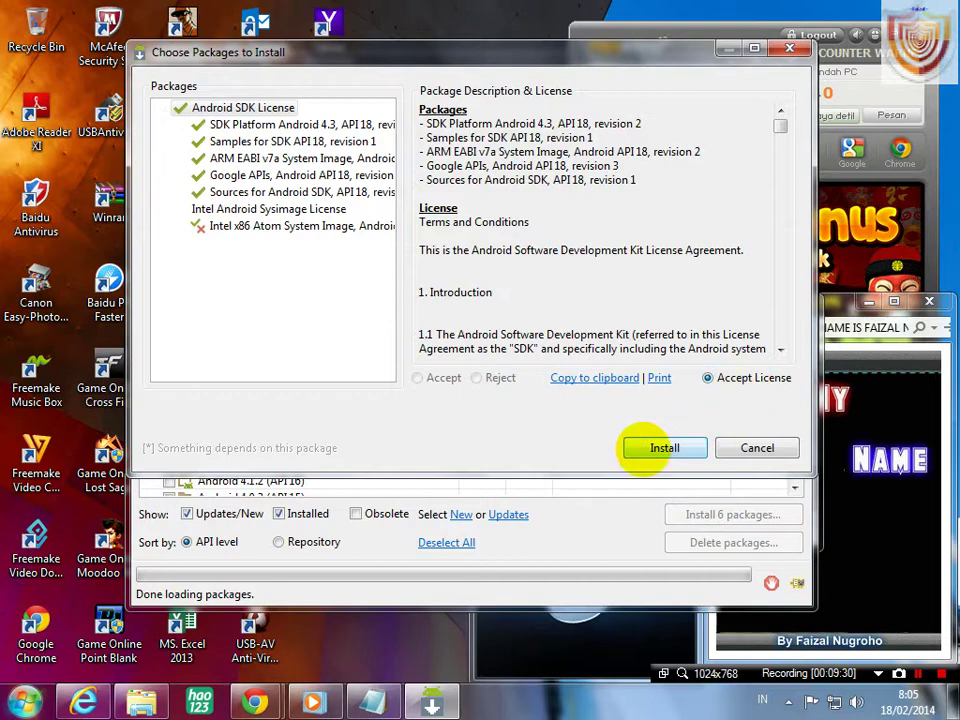
left_click(664, 447)
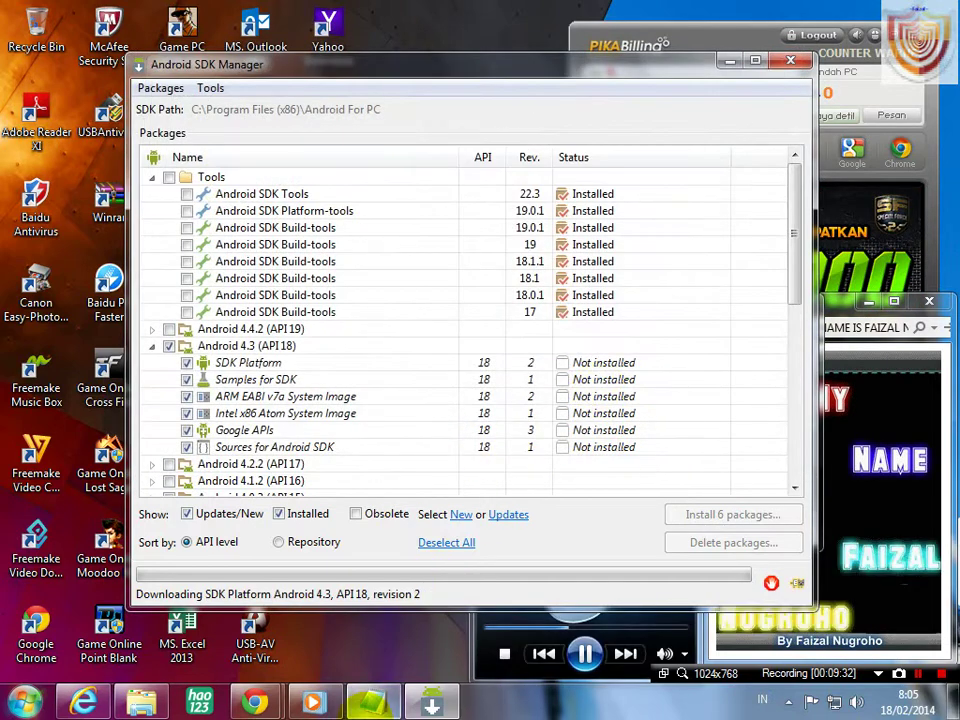
- Replace the selected lines in the Notepad note with "Donwload Api 18 . . ."
key("alt+Tab")
key("Delete")
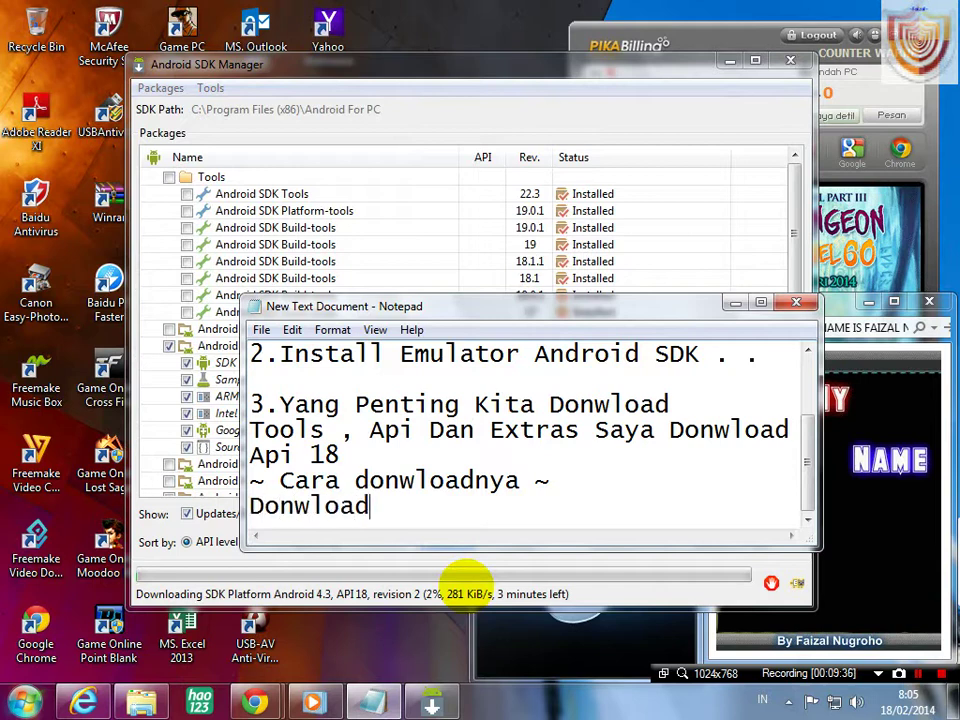
type("Api")
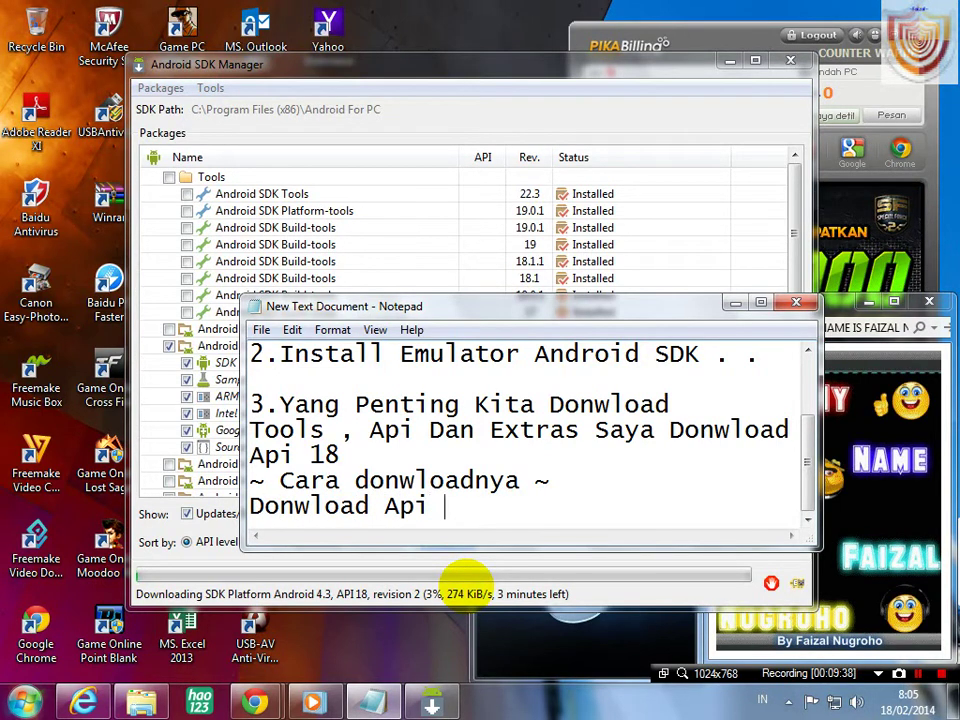
type(" 18 . . .")
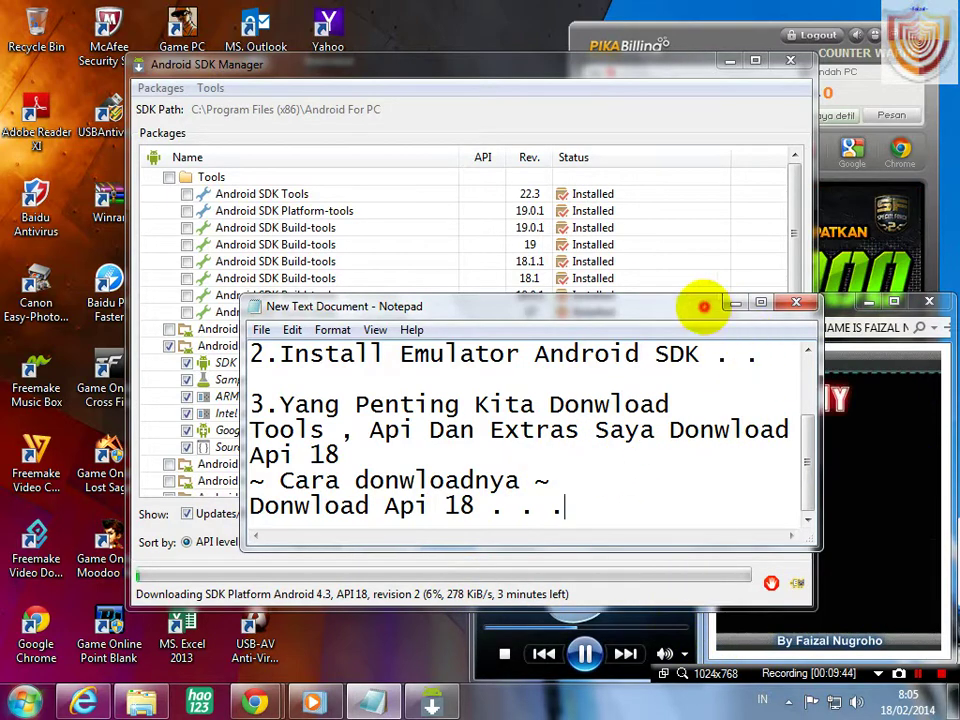
- Move the Notepad window slightly up and left, resume the song in the media player and bring the note back forward
left_click_drag(704, 306, 649, 296)
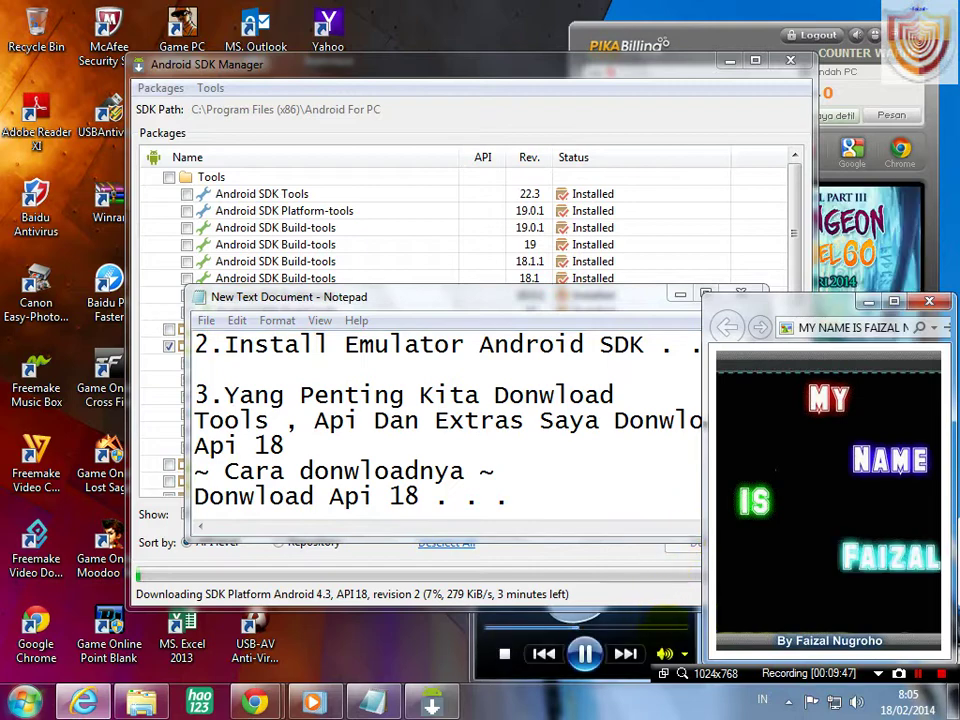
left_click(678, 612)
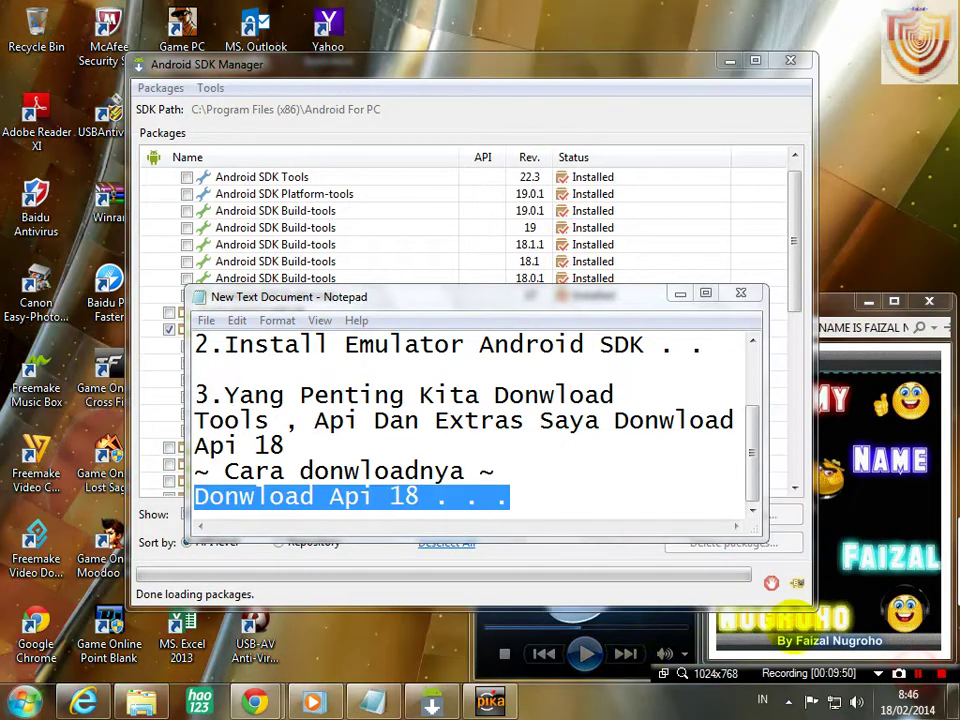
left_click(585, 654)
left_click(721, 486)
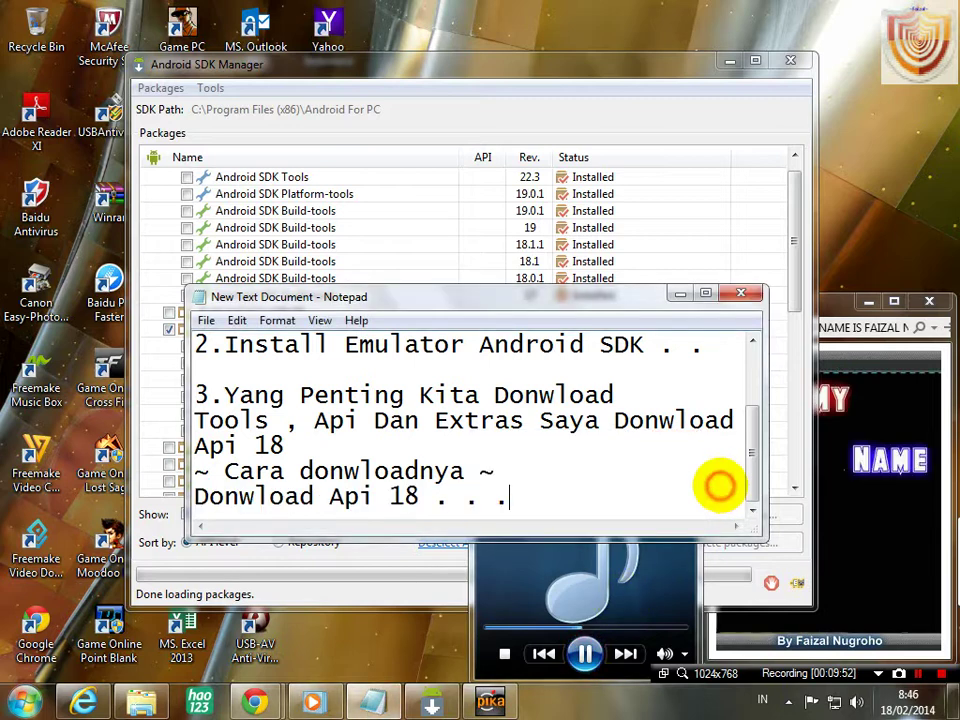
- Replace the note's last line with "Api 18 sudah Di Donwload . ."
left_click_drag(544, 494, 197, 505)
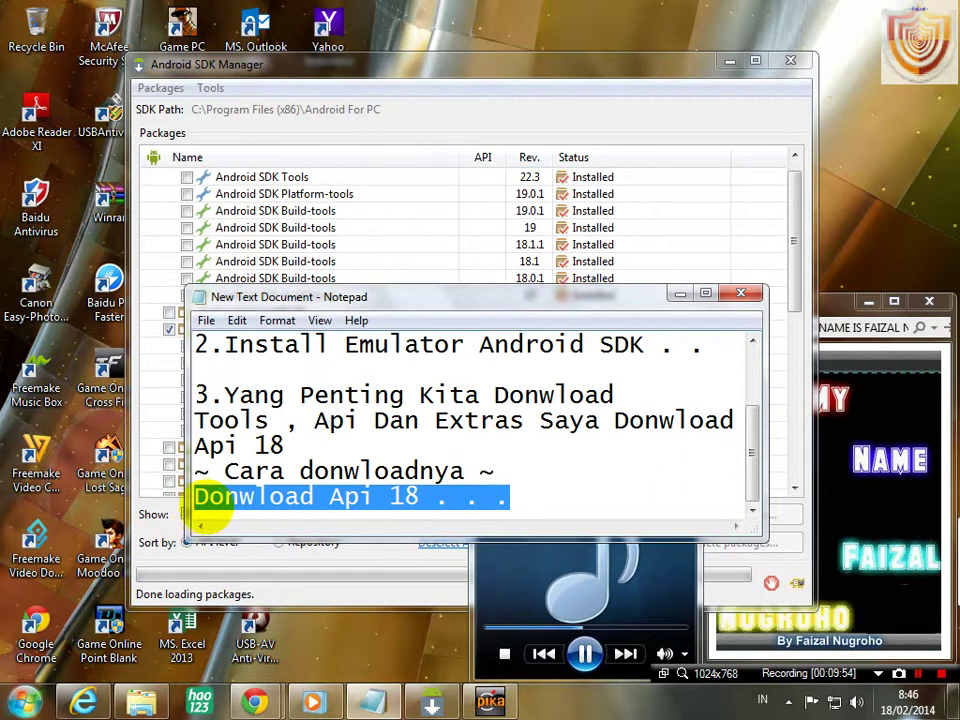
type("Api 18")
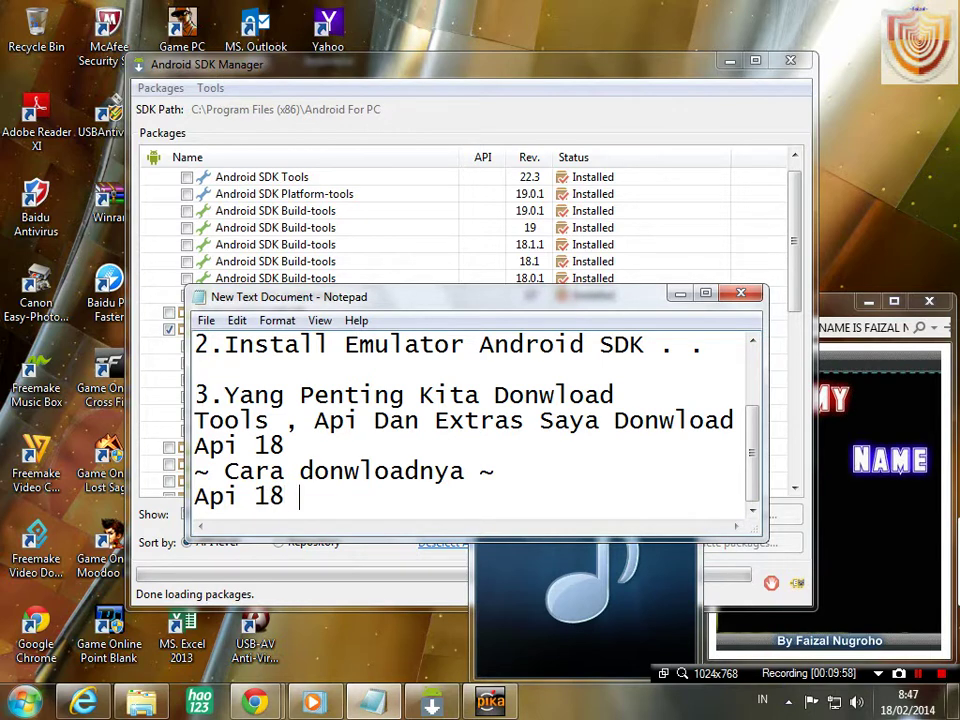
type(" sudah Di ")
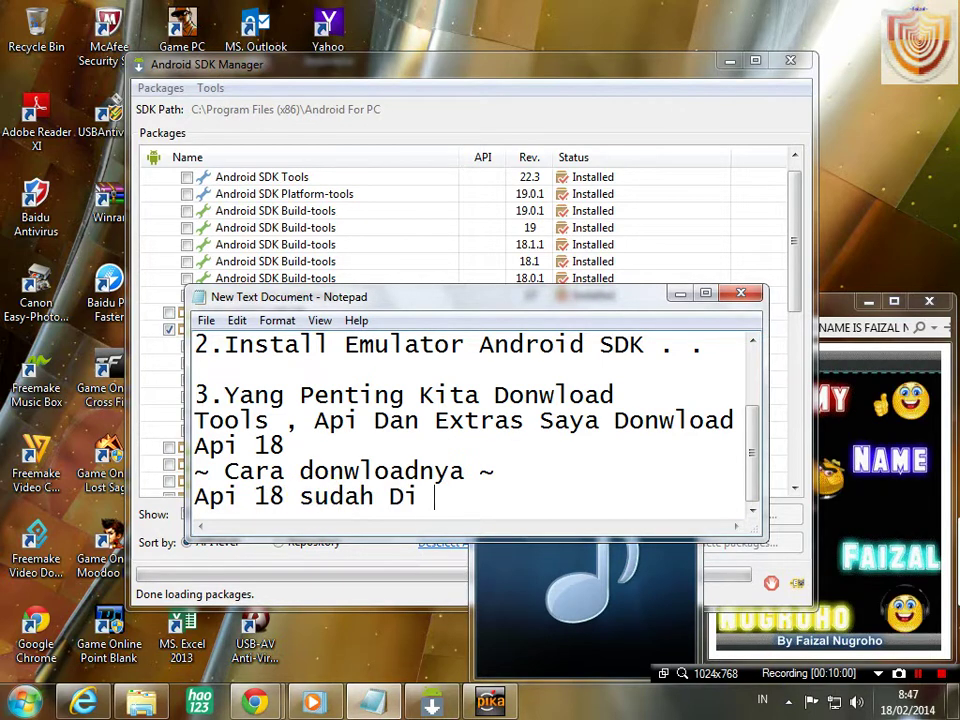
type("Donwload . .")
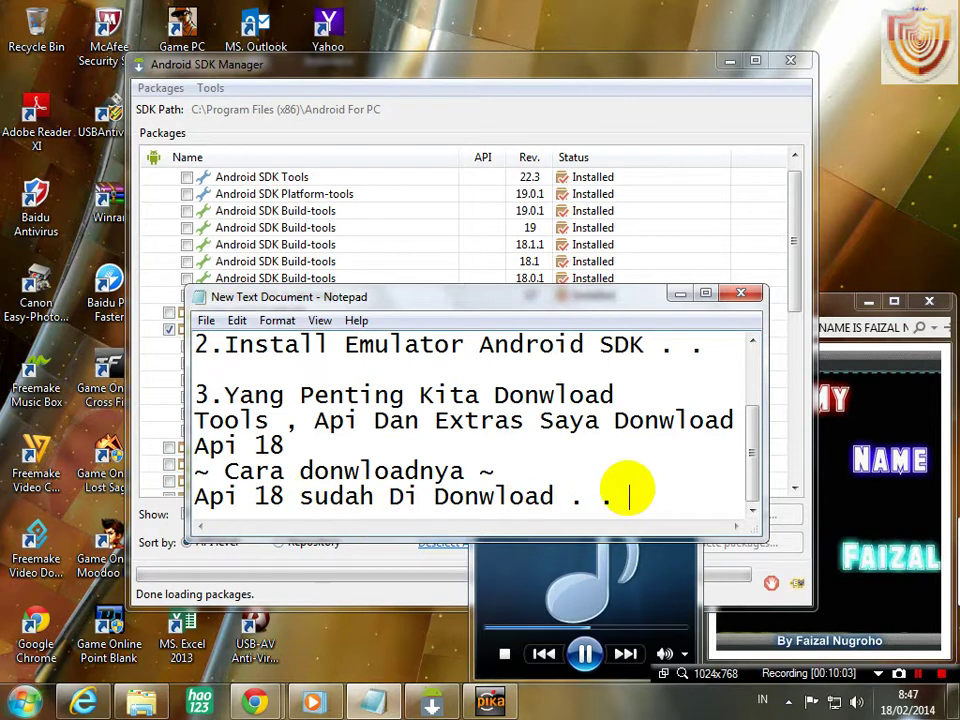
- Delete the "~ Cara donwloadnya ~" and "Api 18 sudah Di Donwload . ." lines from the note and start item "4." after a blank line
mouse_move(634, 500)
left_mouse_down()
mouse_move(189, 506)
mouse_move(225, 471)
mouse_move(647, 493)
left_mouse_up()
left_click(589, 476)
key("BackSpace")
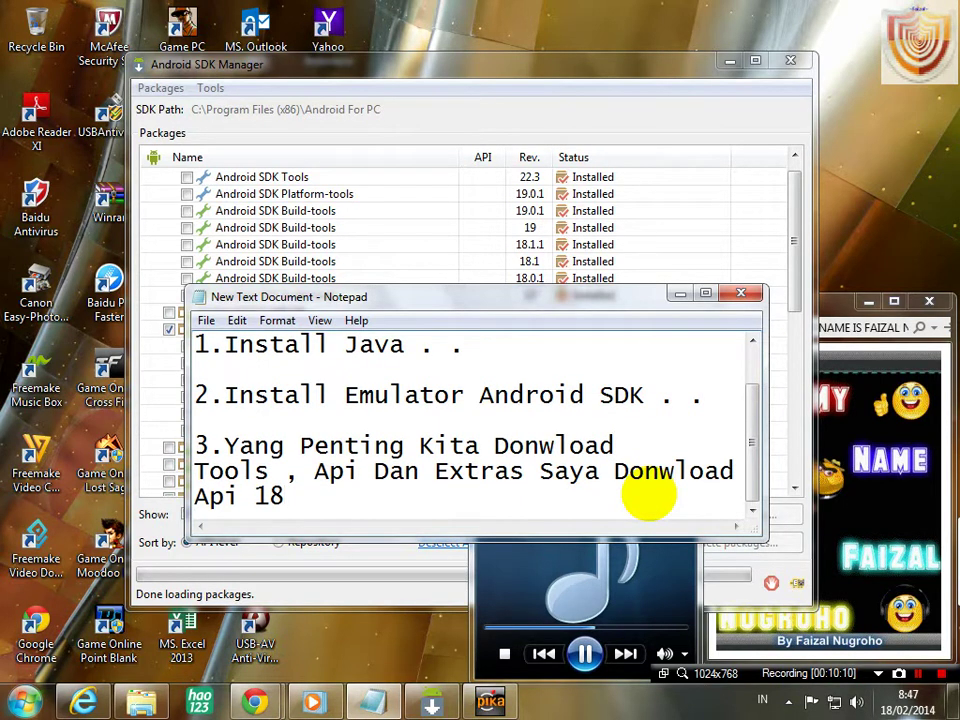
key("Return")
key("Return")
type("4.")
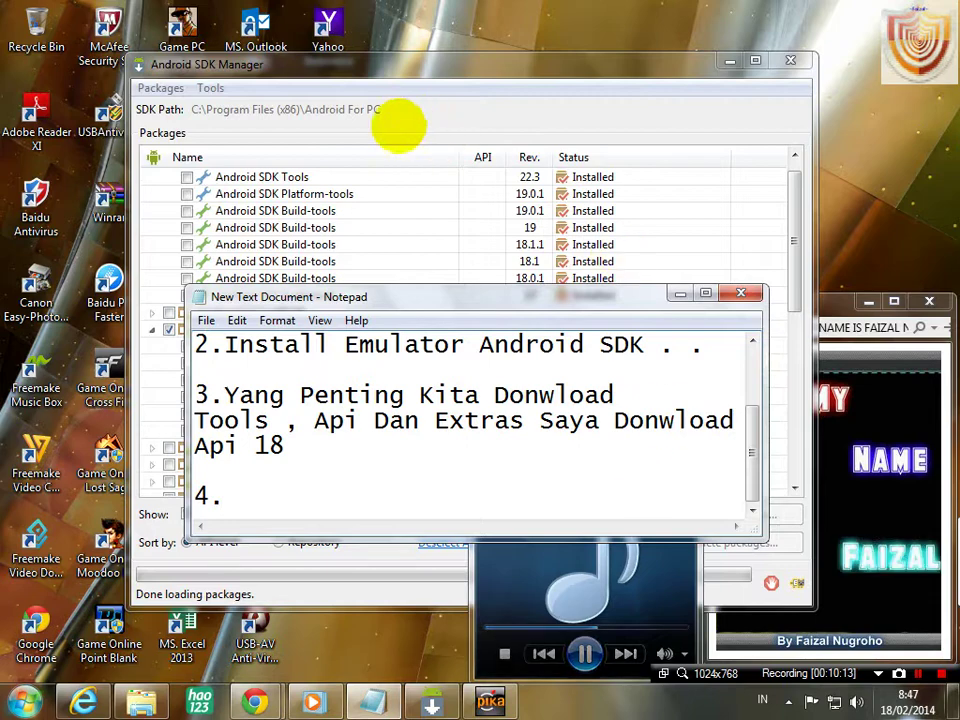
- Check the SDK Manager's Tools commands, then return to the Notepad note and write "Klik Tools" as item 4
left_click(252, 68)
left_click(210, 88)
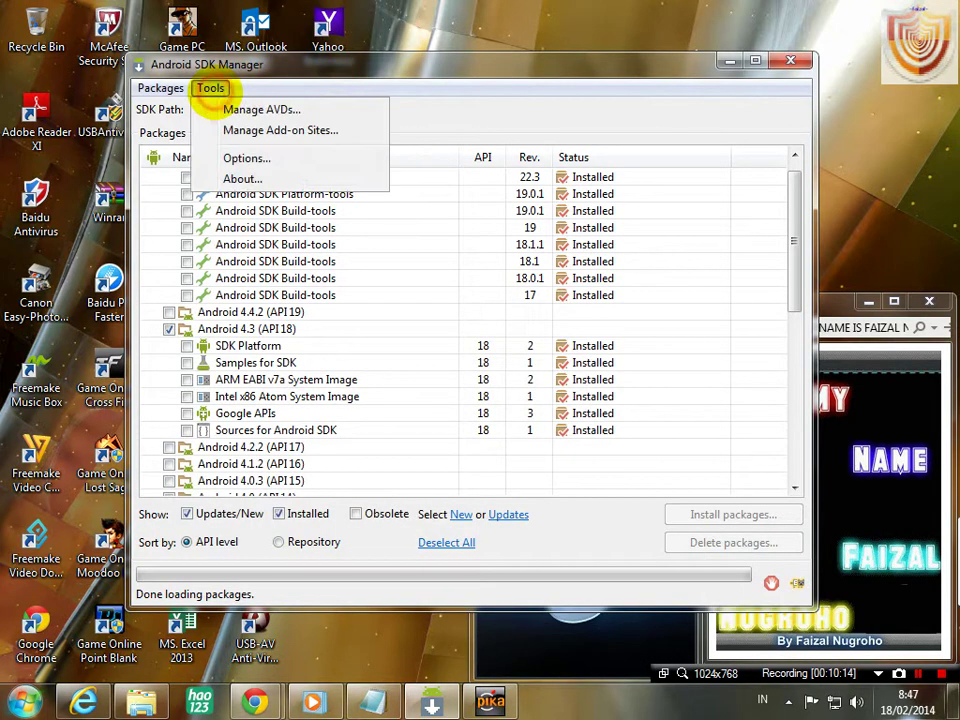
left_click(213, 90)
key("alt+Tab")
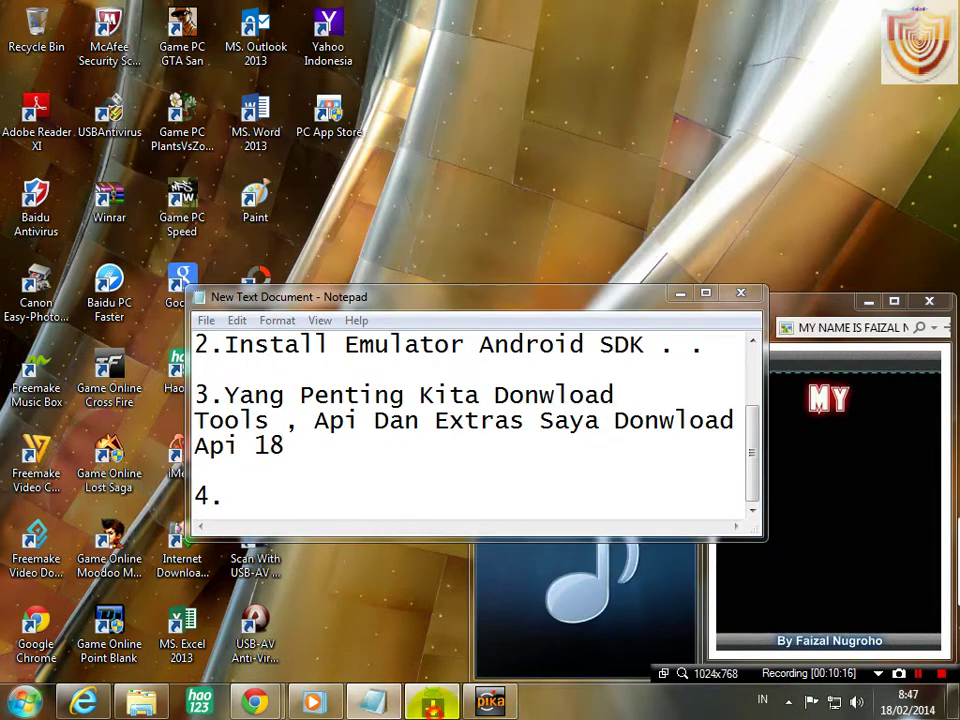
key("alt+Tab")
key("alt+Tab")
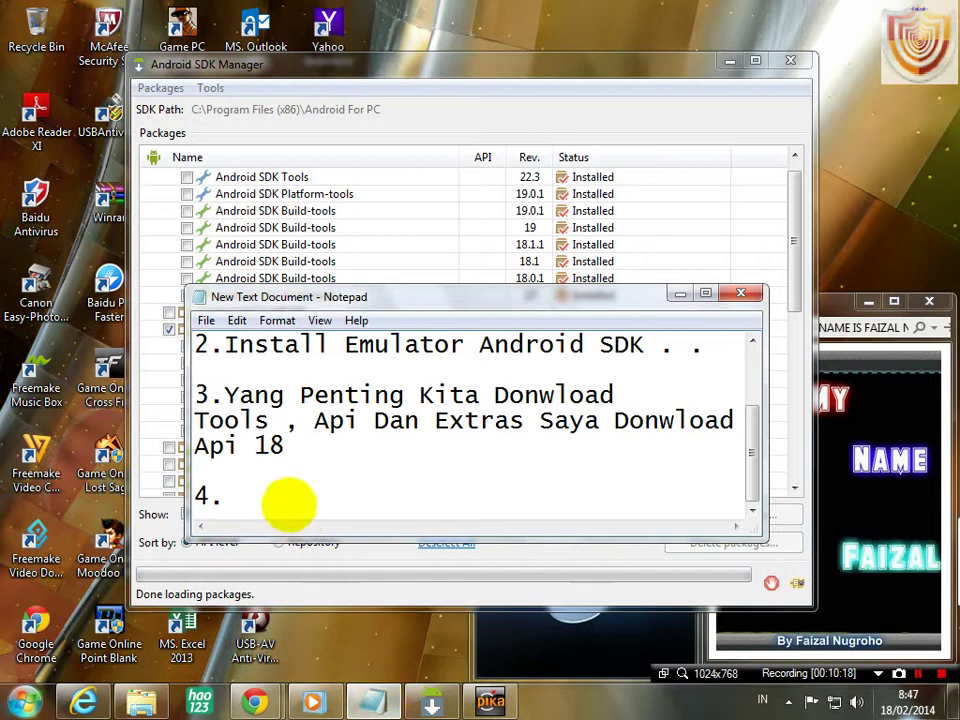
type("Klik ")
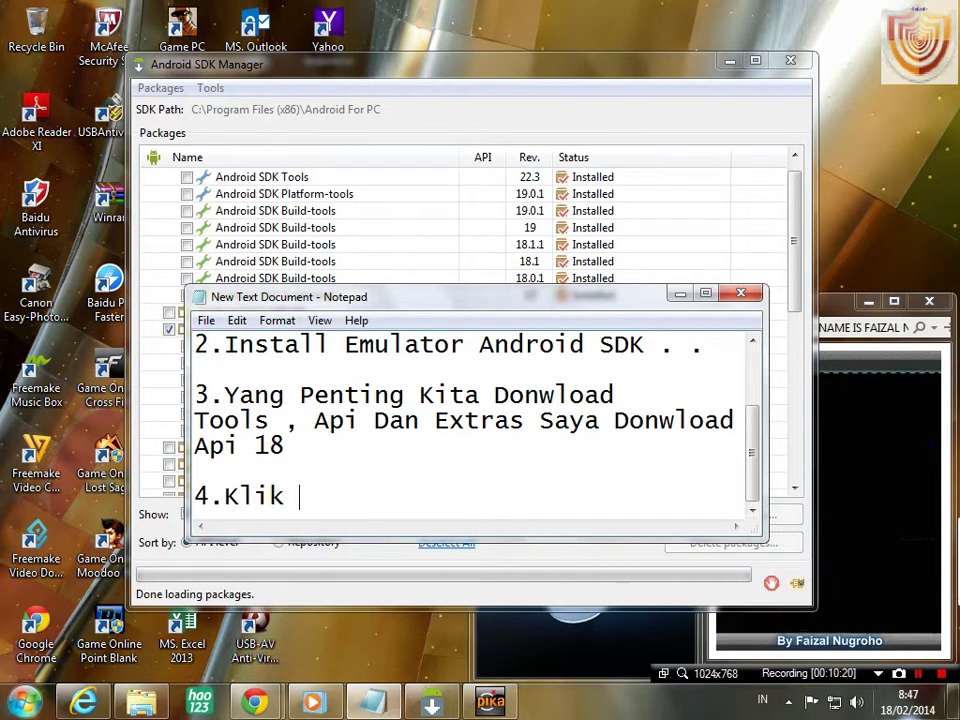
type("Tools")
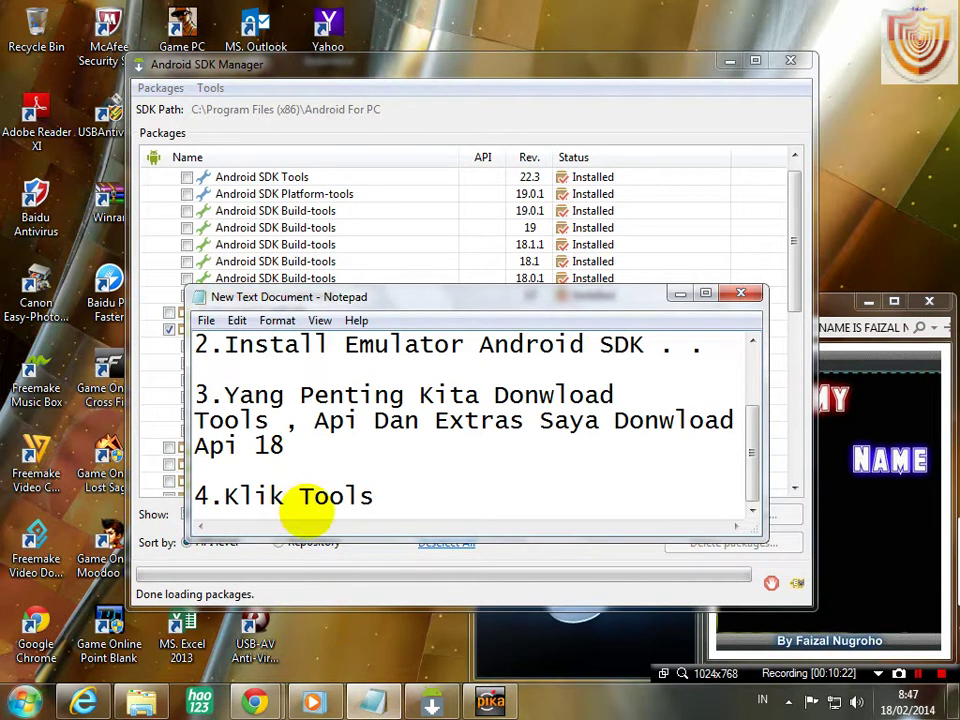
- Open the Android Virtual Device Manager from the SDK Manager and add "Pilih" to item 4 of the note
left_click(207, 88)
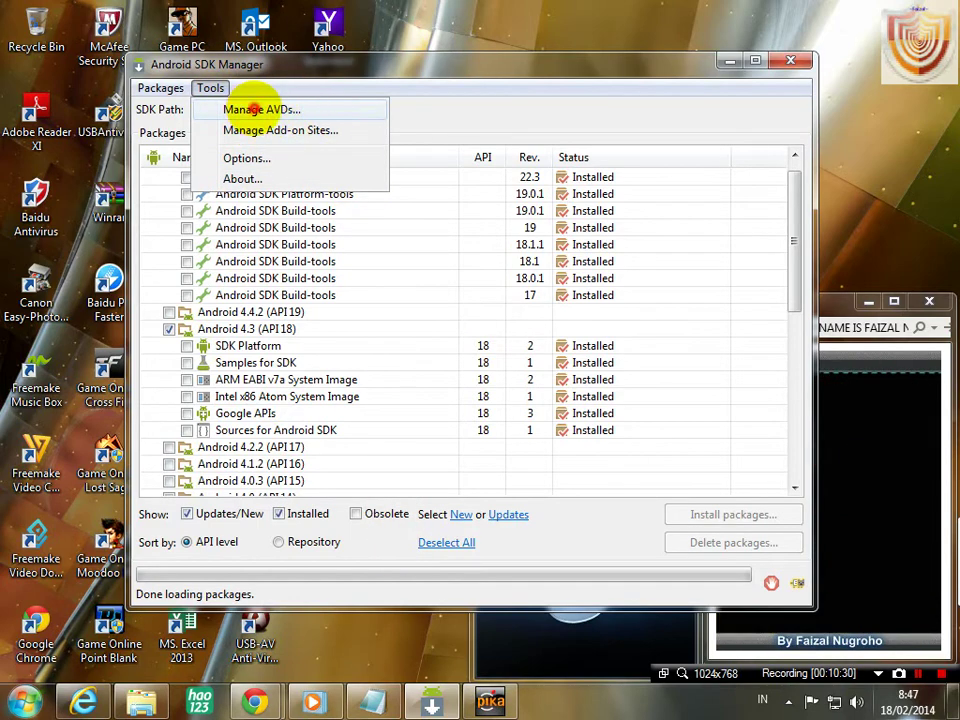
left_click(245, 109)
mouse_move(340, 150)
left_mouse_down()
mouse_move(343, 161)
mouse_move(348, 133)
left_mouse_up()
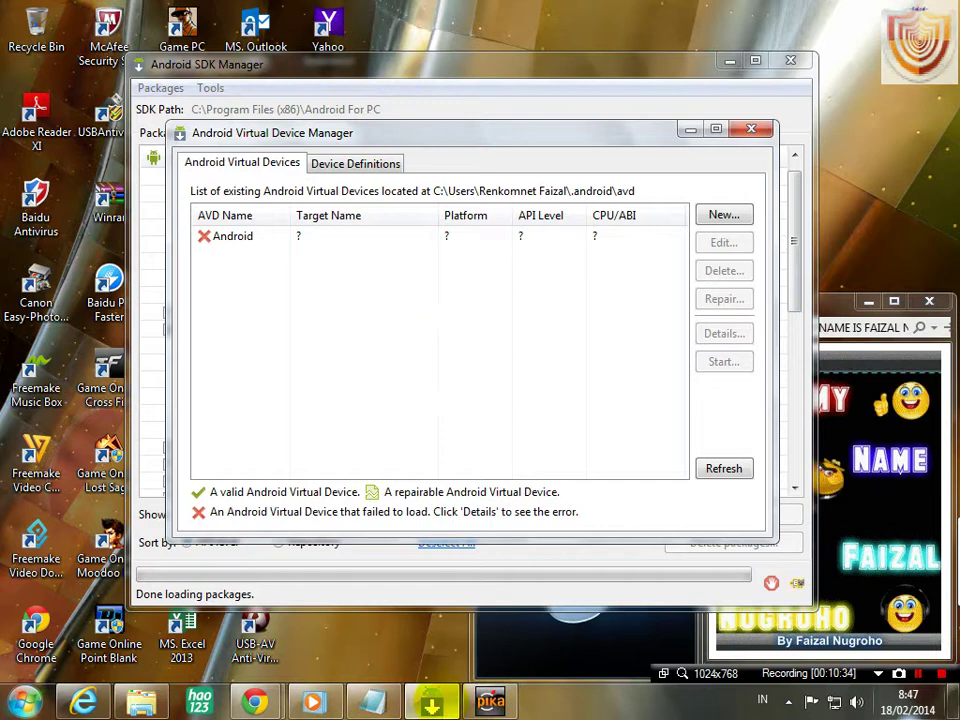
key("alt+Tab")
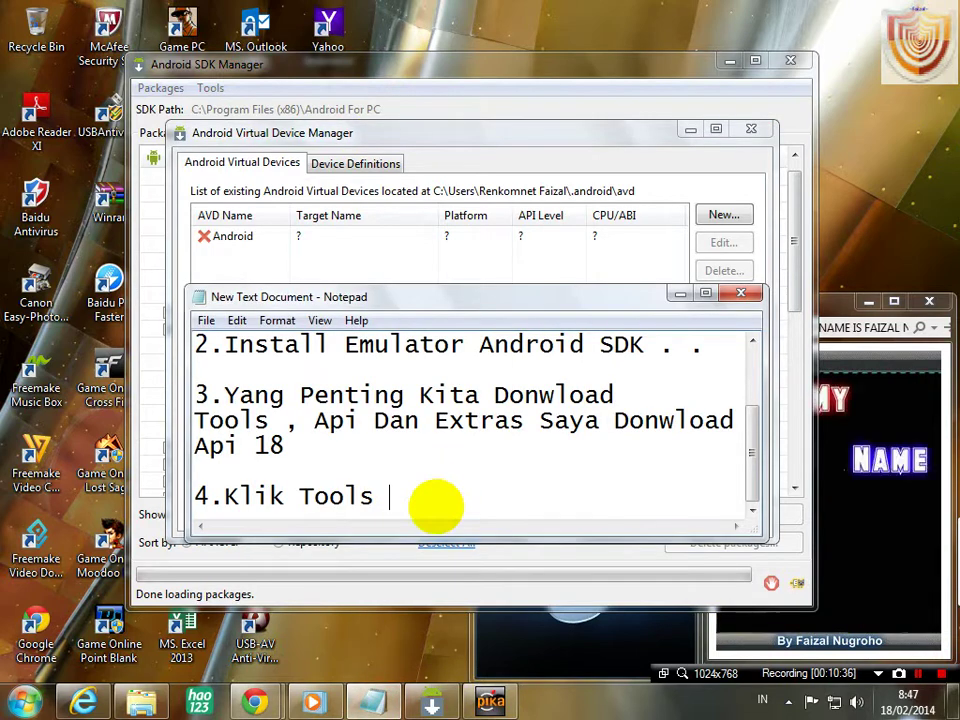
type("Pilih")
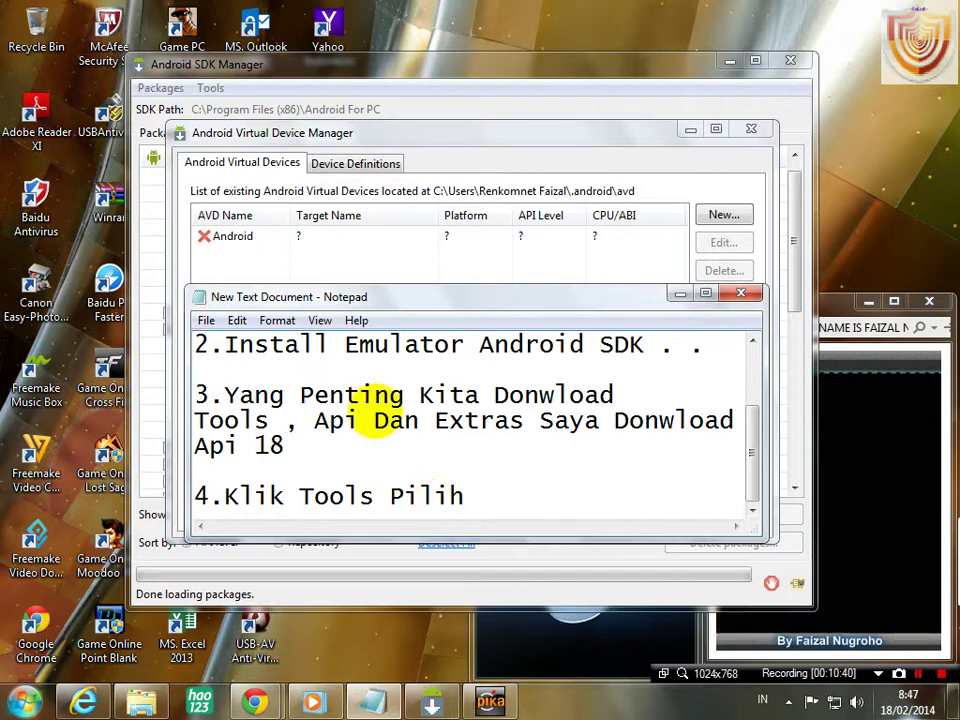
- Close the Android Virtual Device Manager, recheck the SDK Manager's Tools commands and add "Manage" to item 4 of the note
left_click(168, 68)
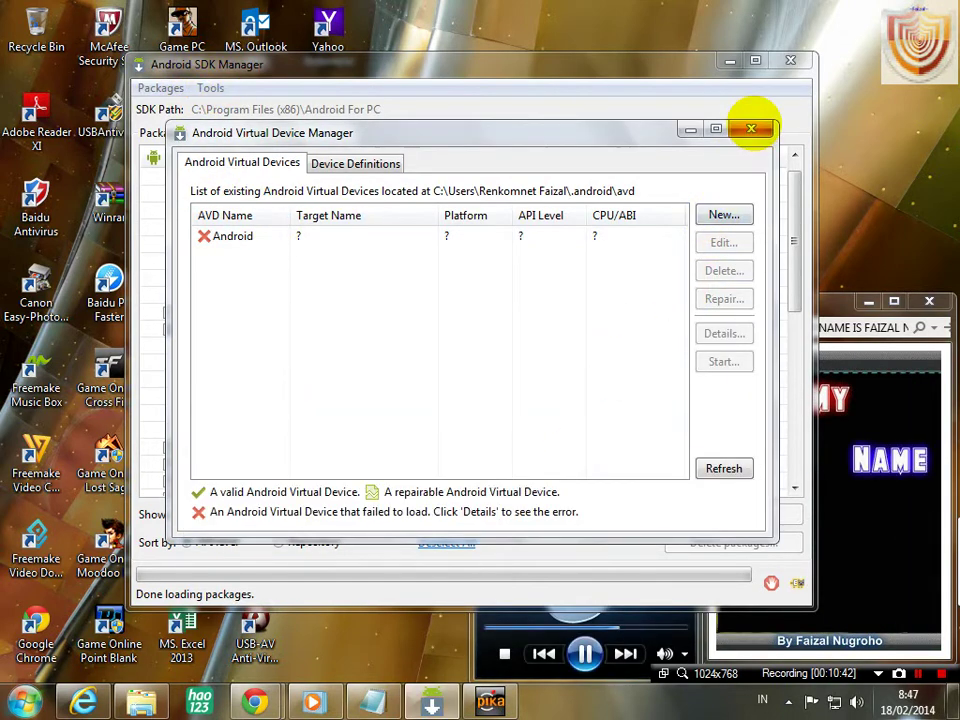
left_click(751, 129)
left_click(210, 88)
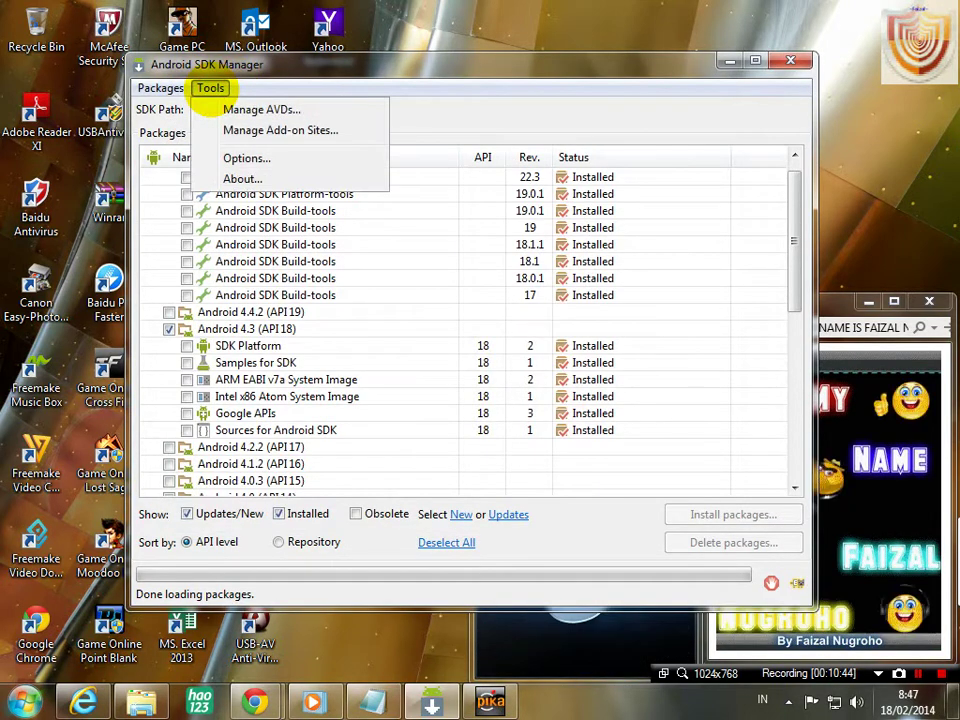
key("alt+Tab")
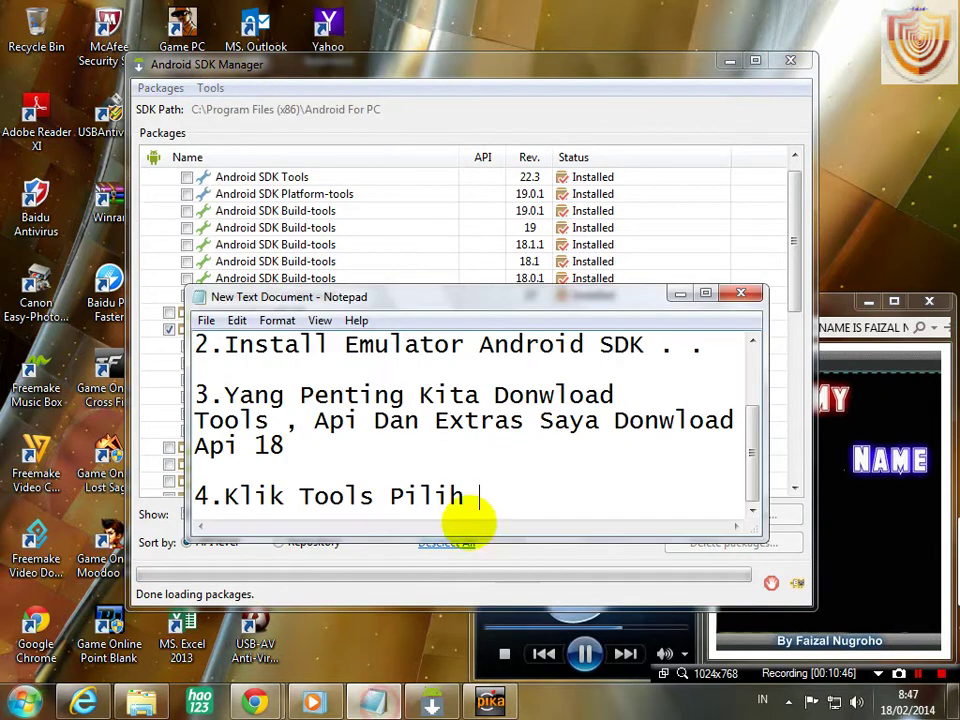
left_click(488, 510)
type("Manage")
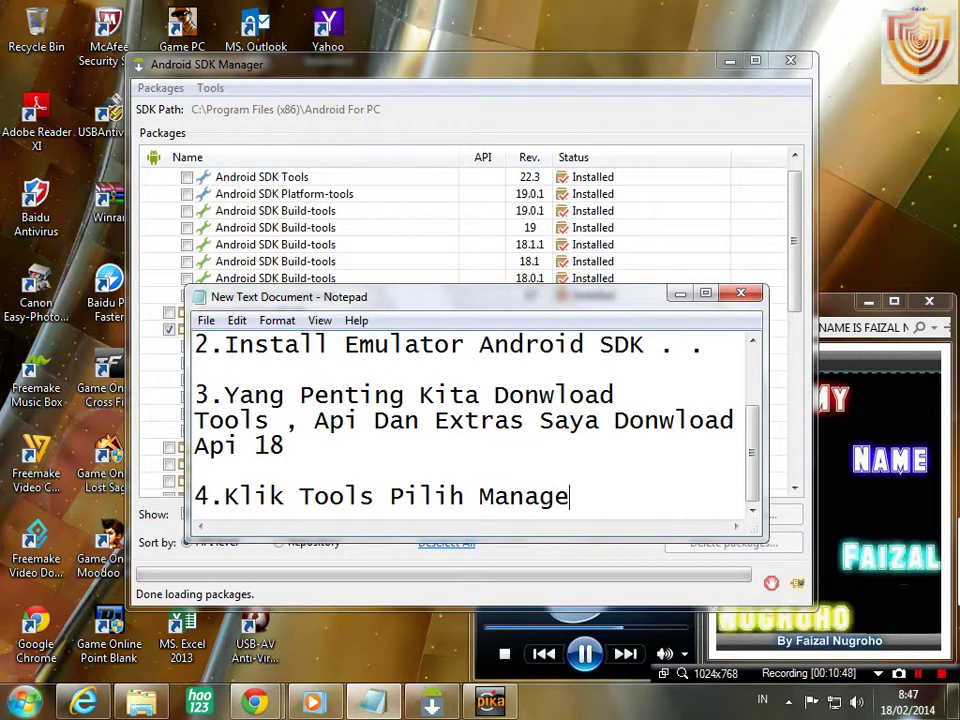
- Look up the AVD command's full name in the SDK Manager and complete item 4 of the note with "AVDs"
double_click(212, 66)
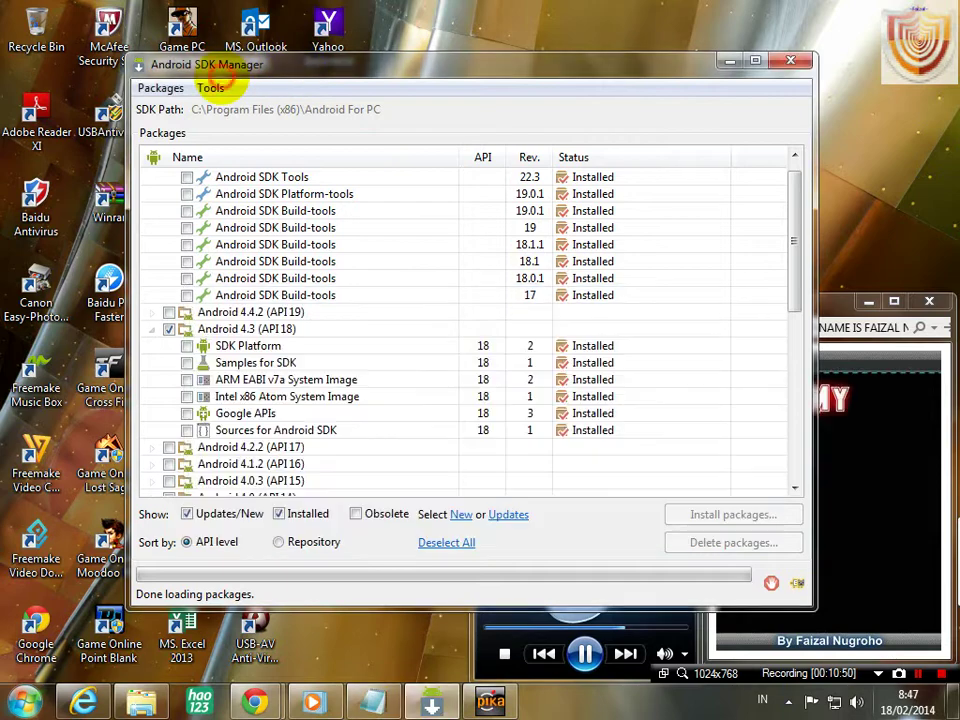
double_click(150, 10)
left_click(211, 87)
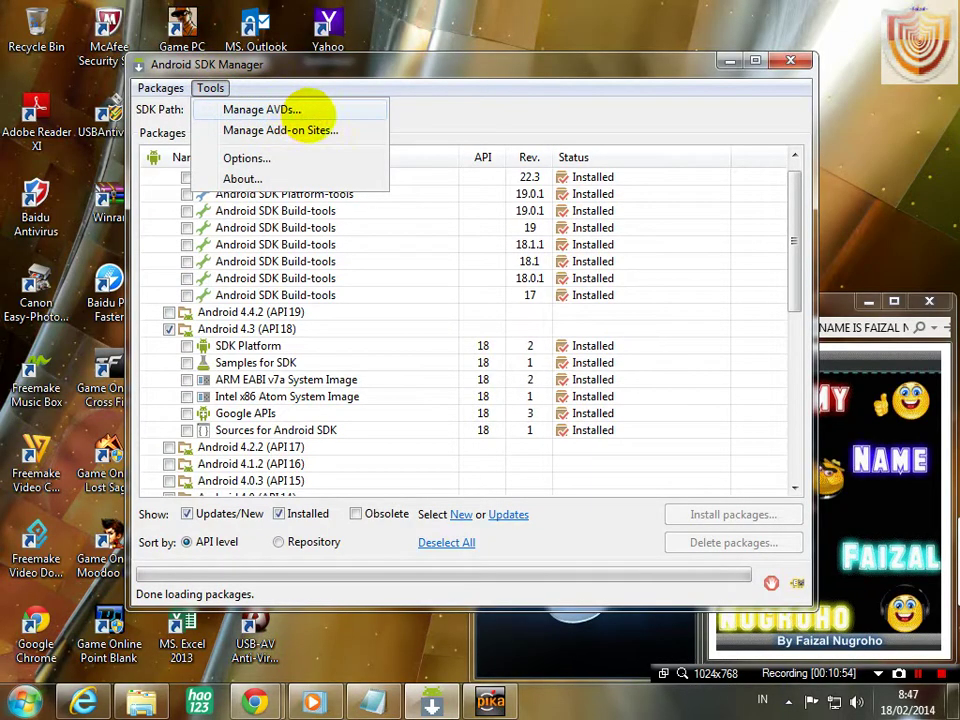
key("alt+Tab")
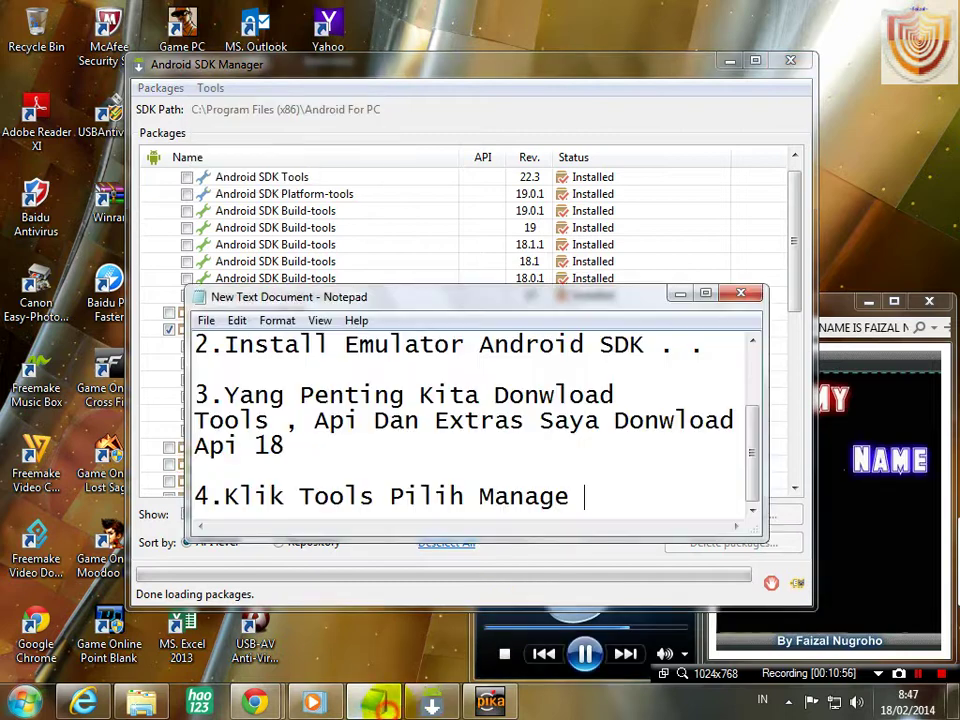
type("AVDs")
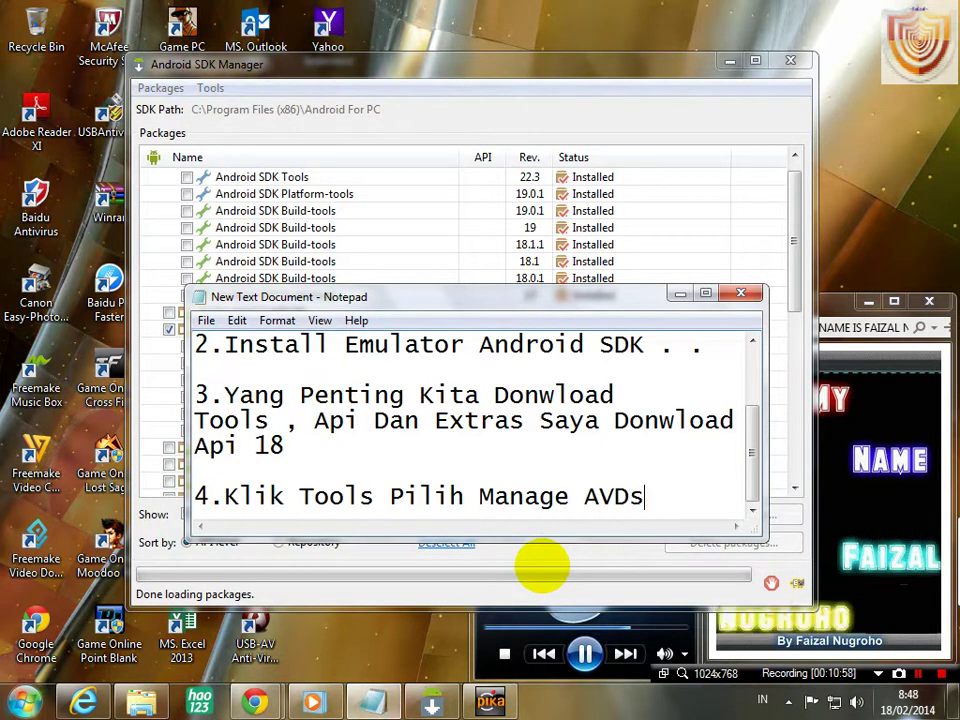
left_click_drag(668, 493, 194, 497)
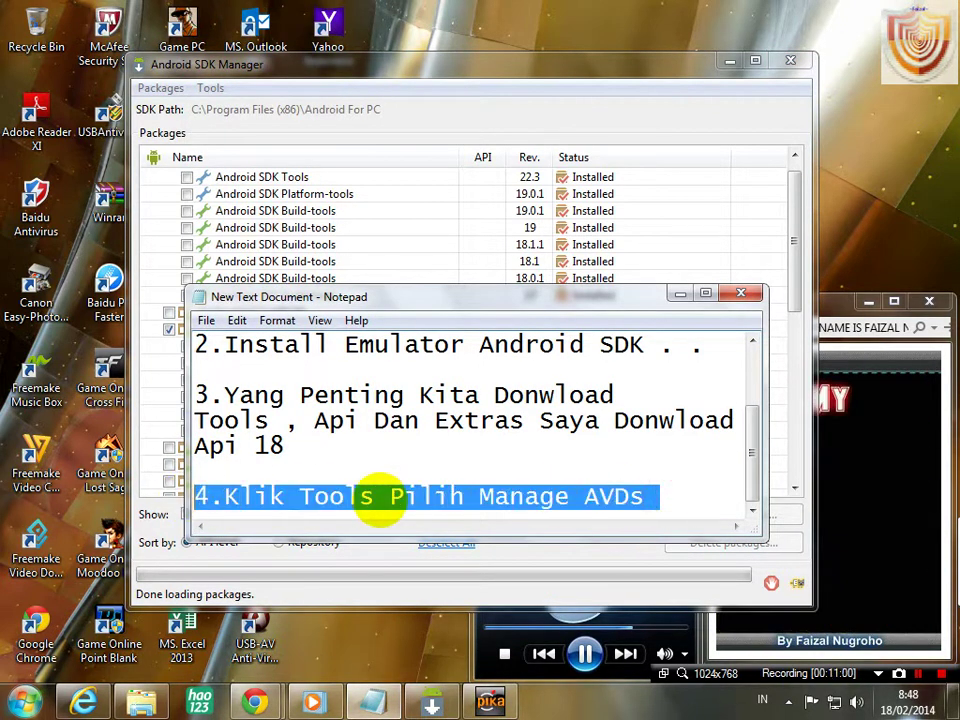
left_click(645, 497)
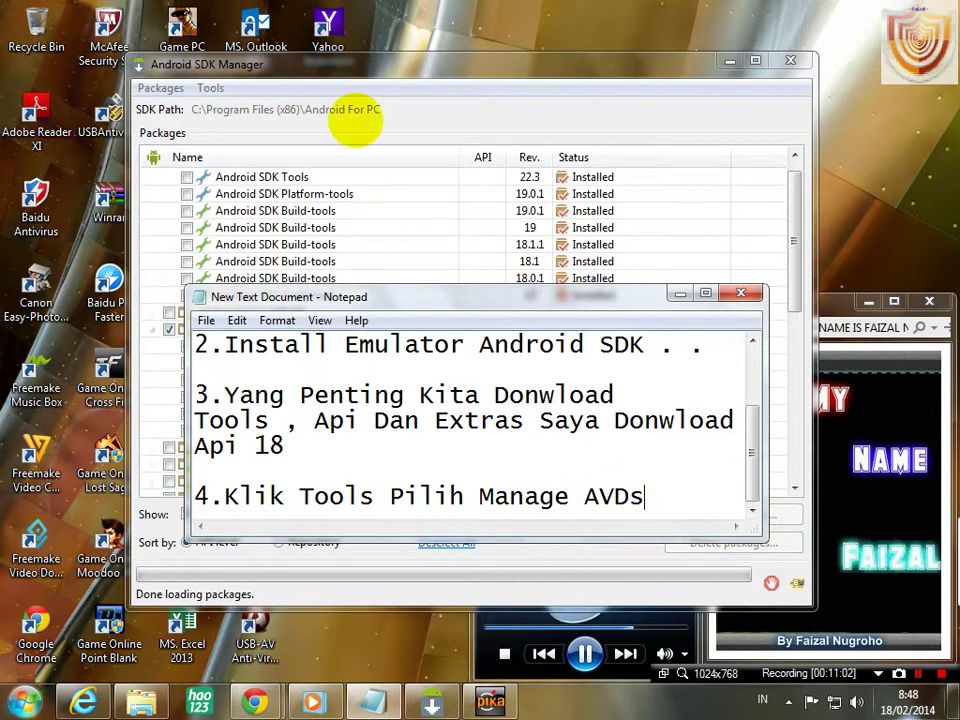
- Minimize the note, reopen the Android Virtual Device Manager and delete the existing AVD named "Android"
left_click(680, 293)
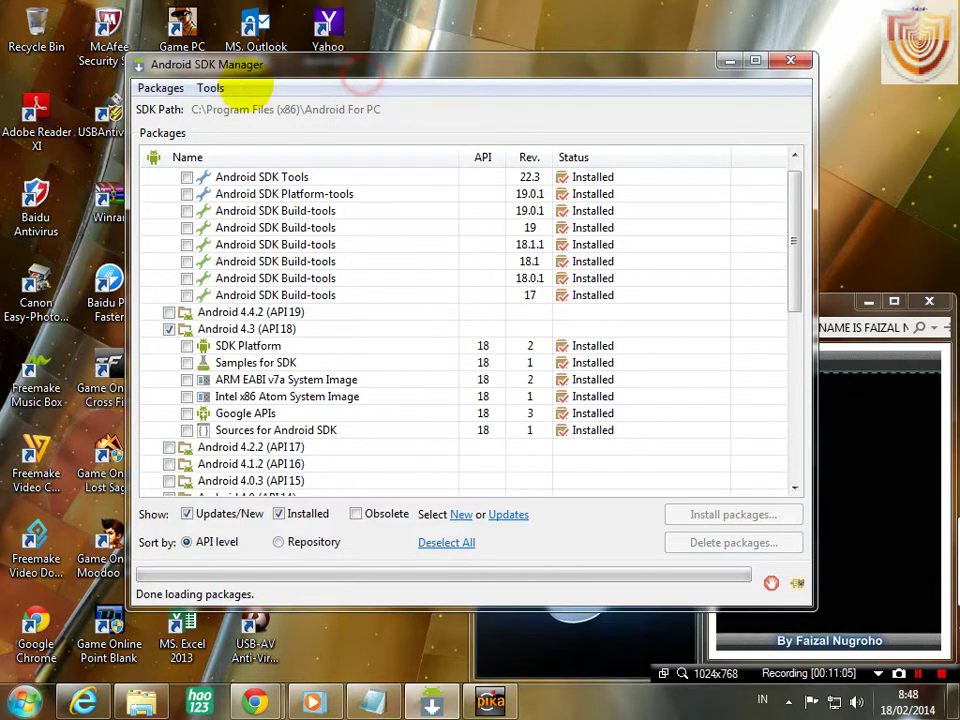
left_click(210, 88)
left_click(289, 106)
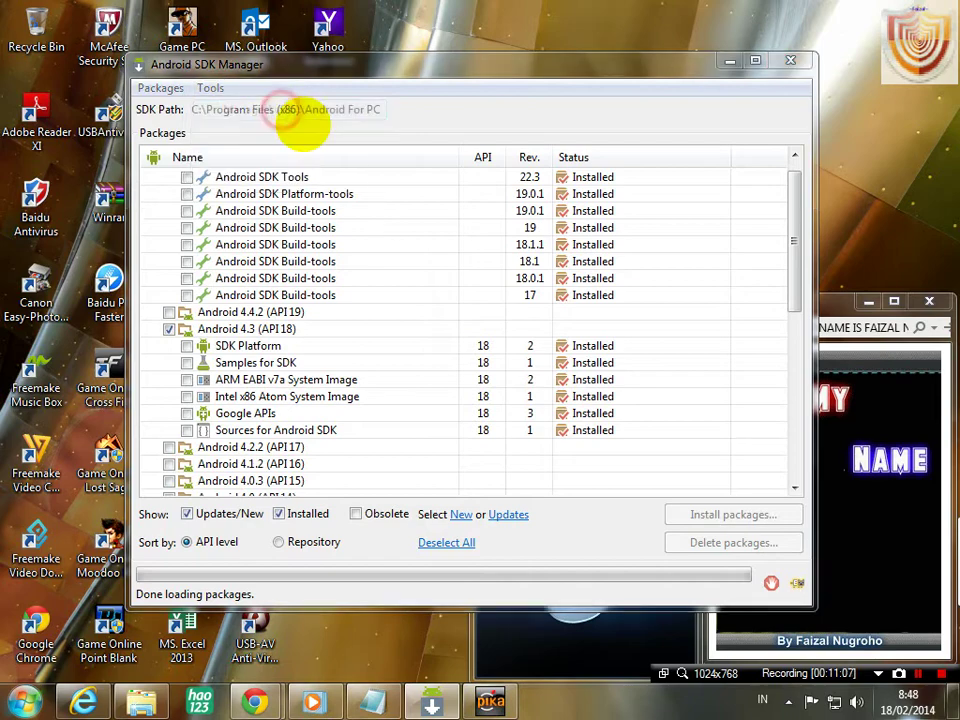
left_click(549, 236)
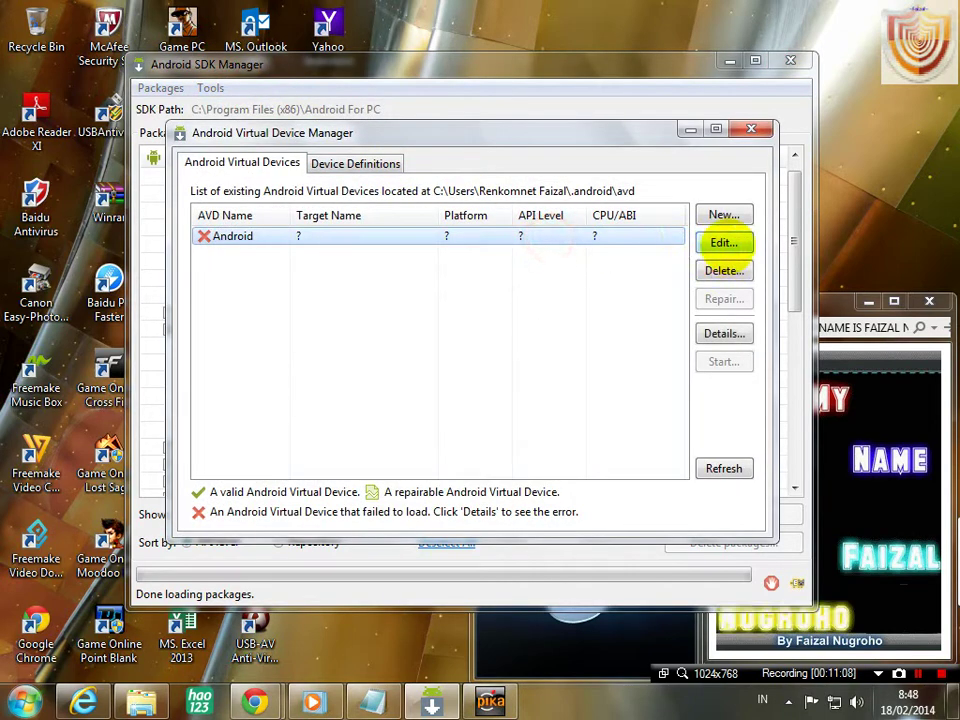
left_click(724, 270)
left_click(563, 348)
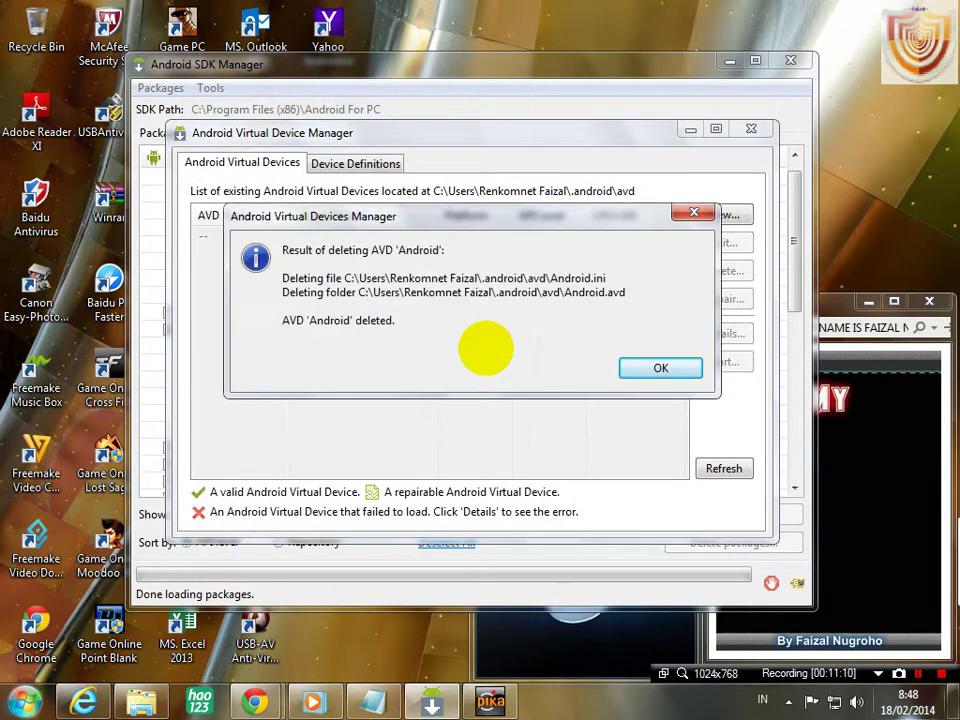
left_click(660, 367)
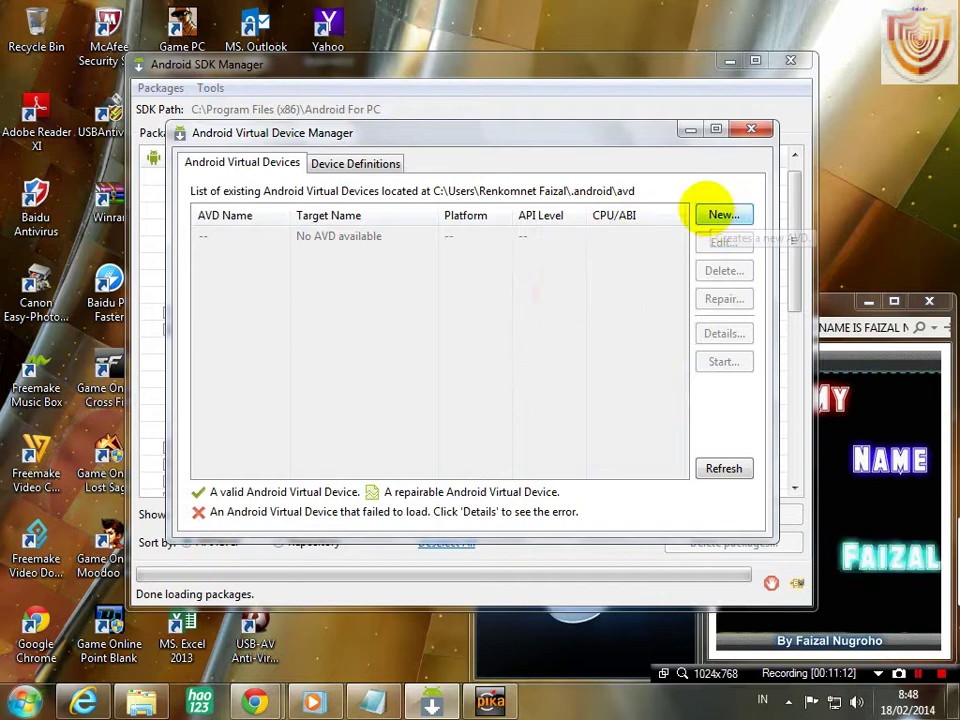
- Bring the Notepad note back and add a line "Klik New" below item 4
left_click(372, 703)
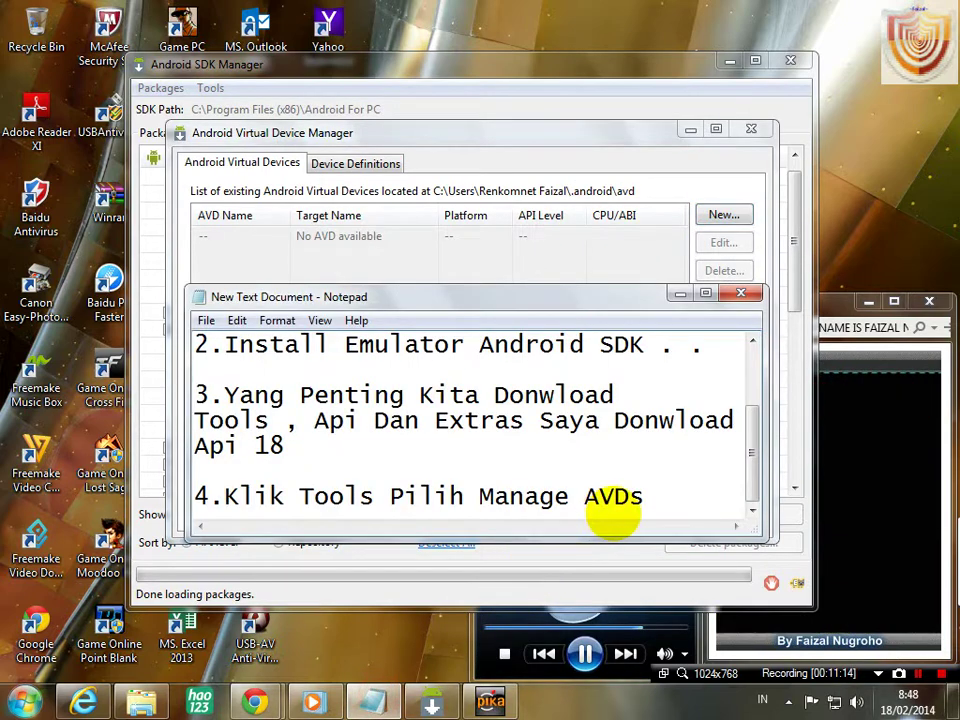
key("Return")
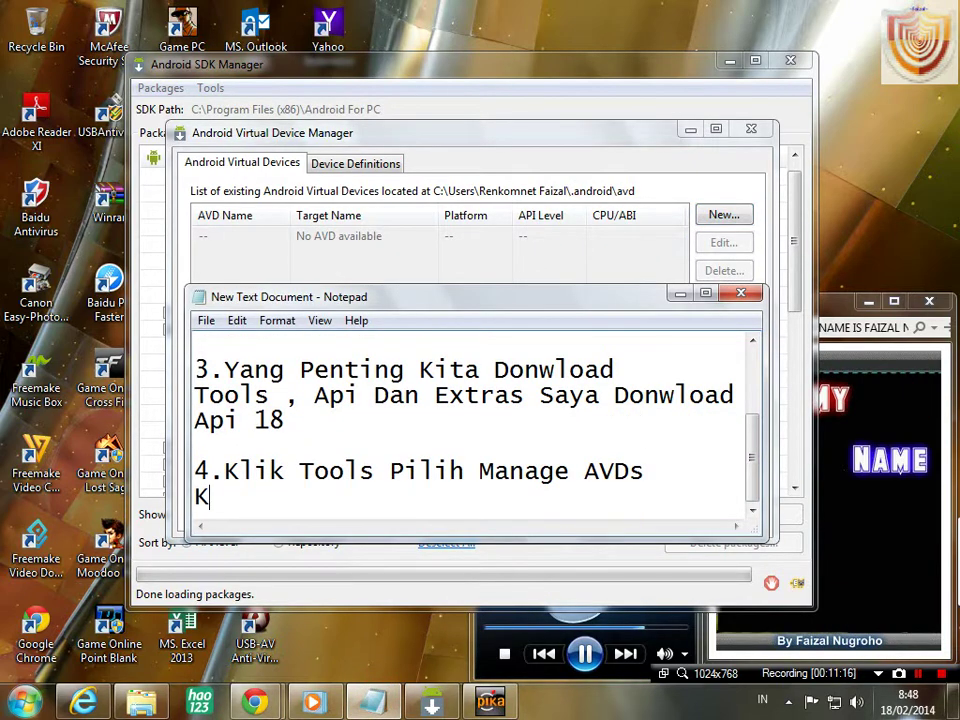
type("Klik New")
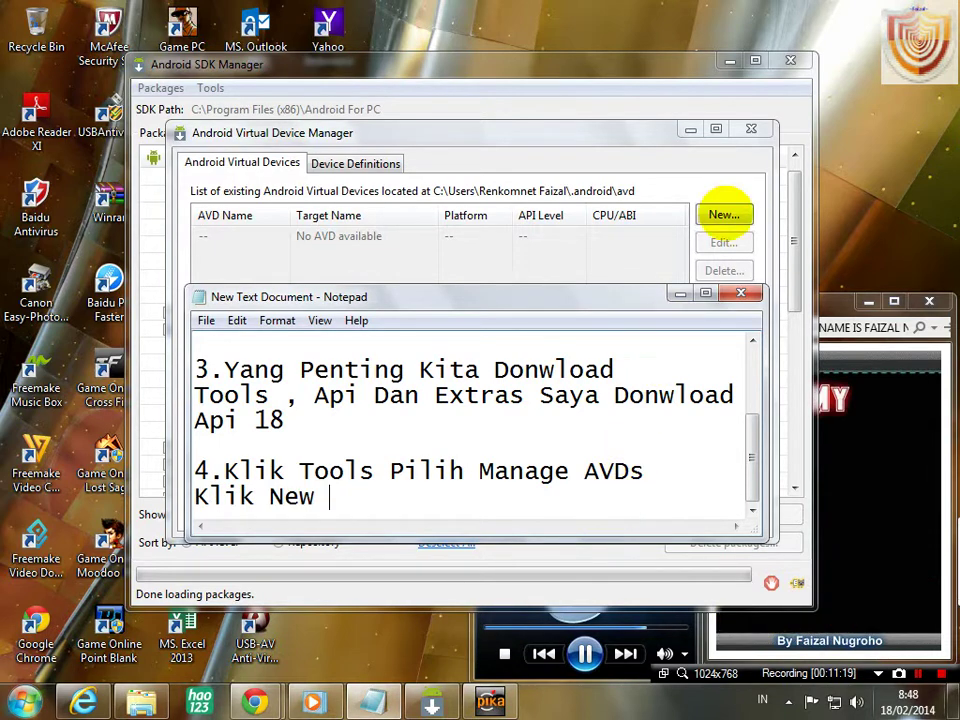
- Open the form for a new Android Virtual Device and extend the note's "Klik New" line with "Nama AVD bebas"
left_click(722, 214)
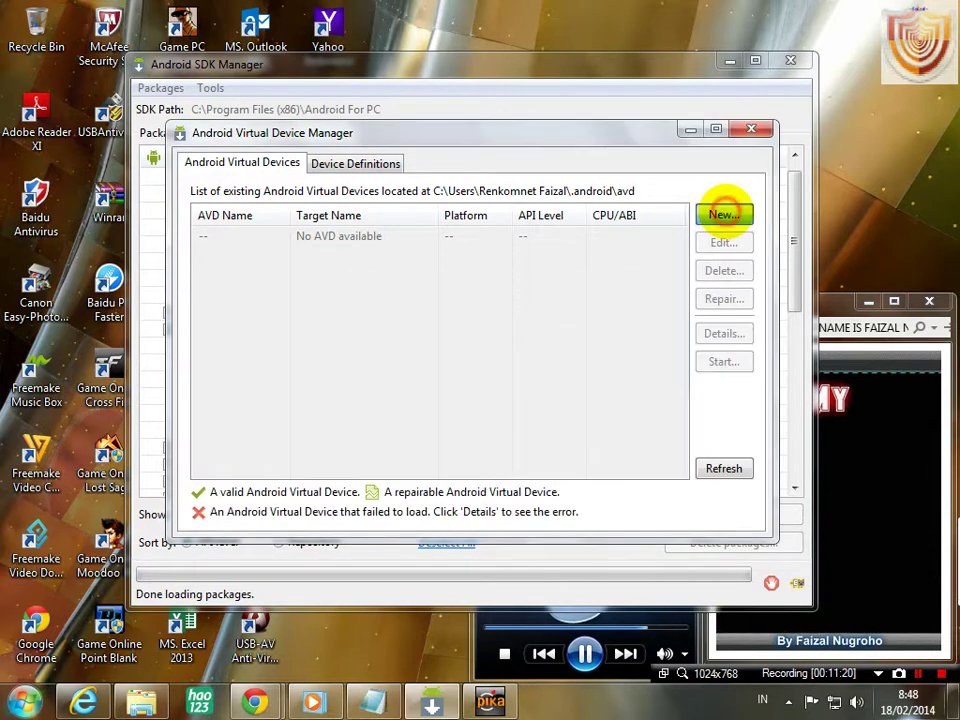
left_click(428, 48)
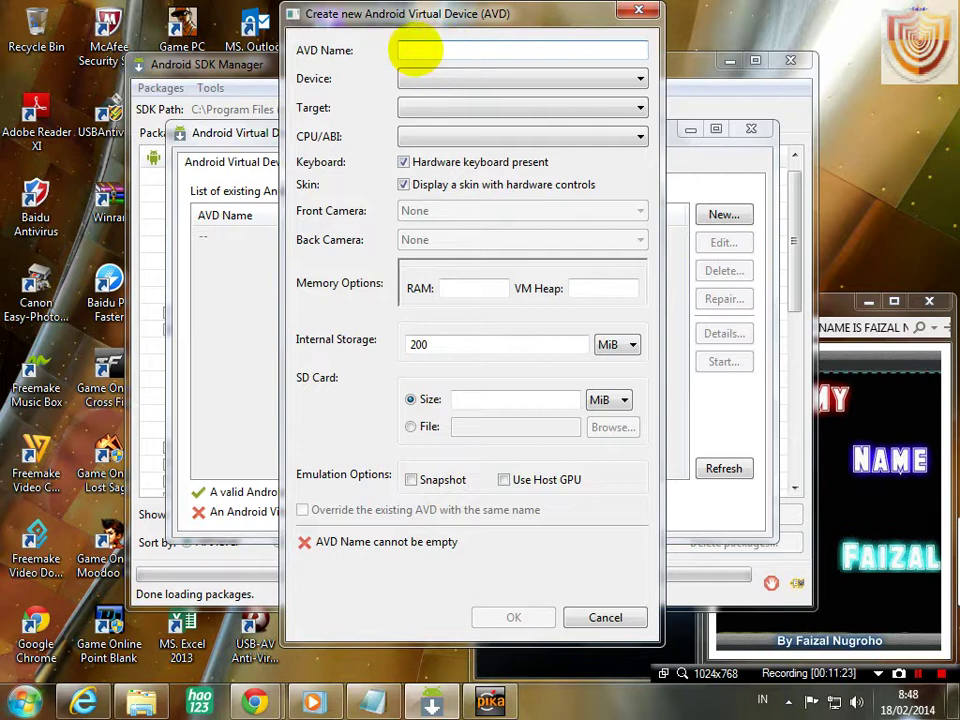
left_click(282, 535)
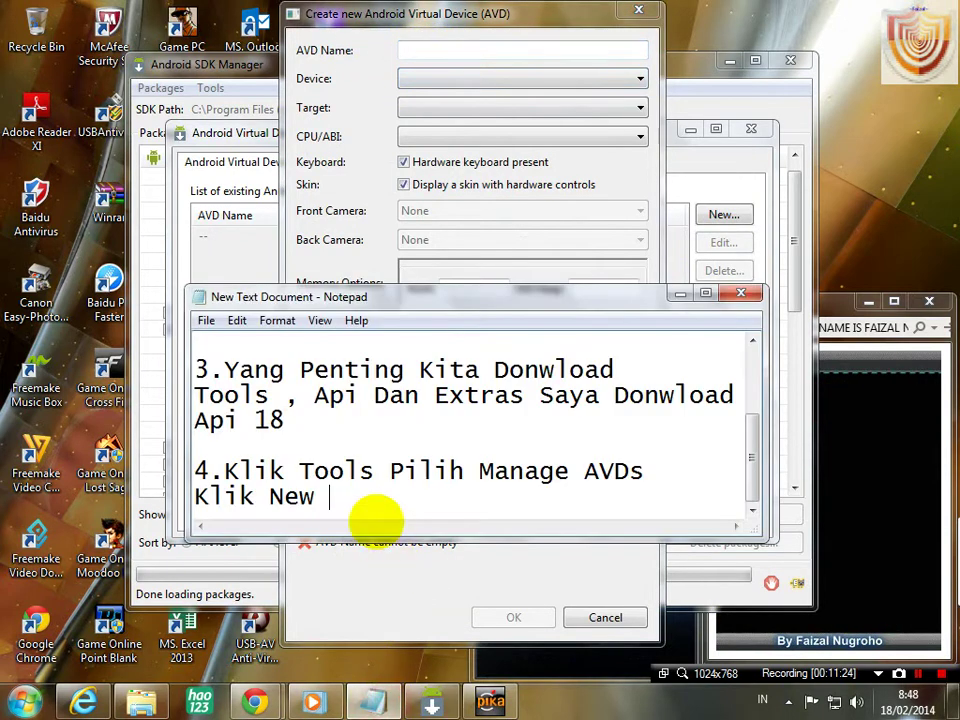
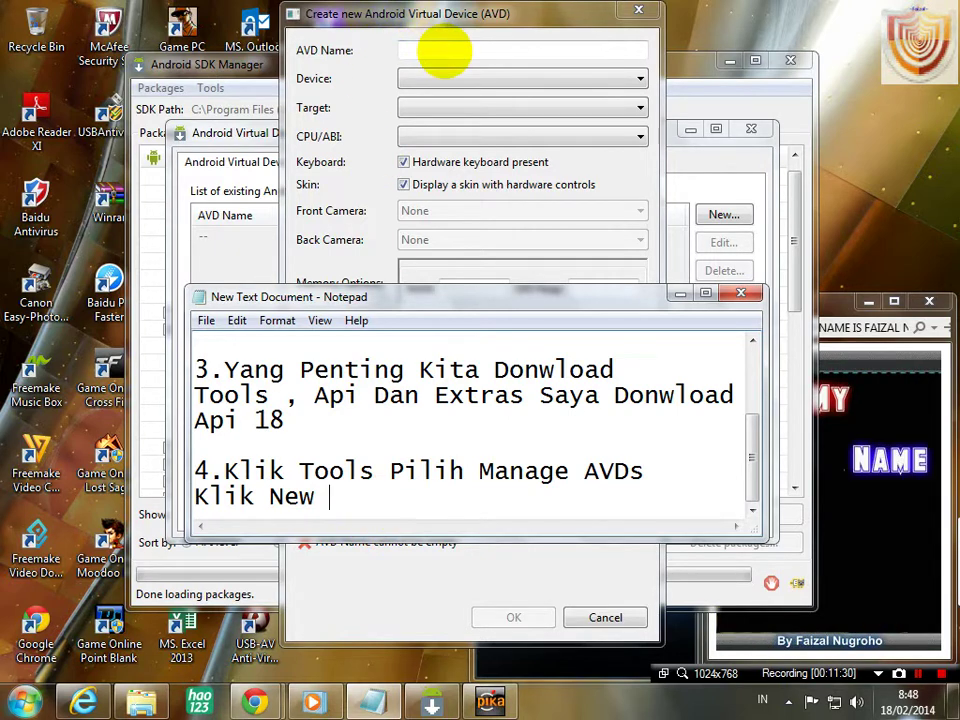
left_click(445, 50)
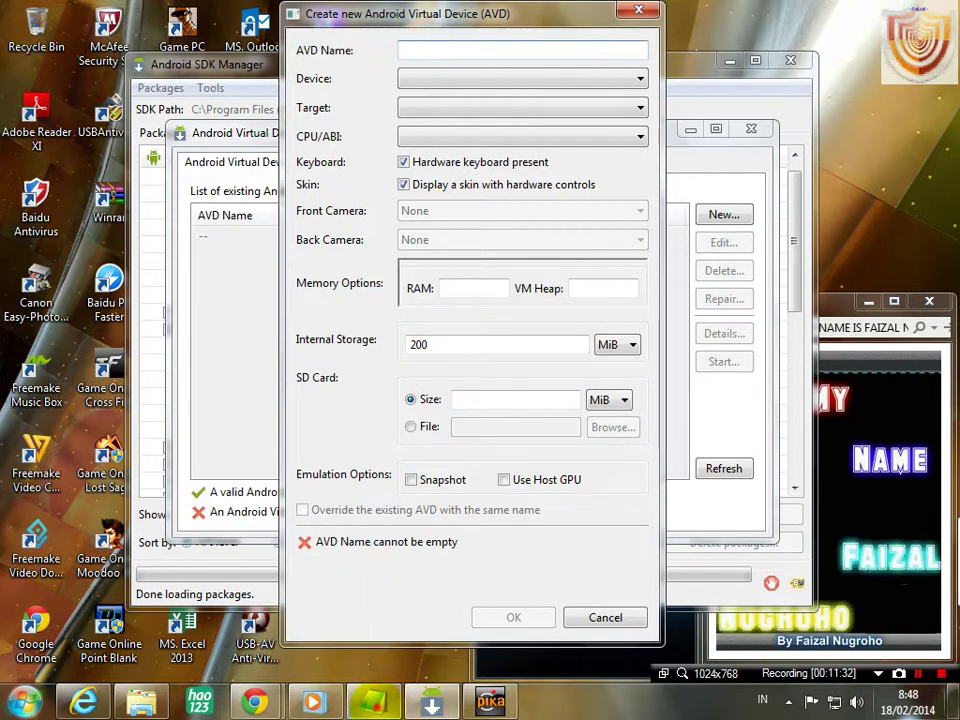
key("alt+Tab")
type("Nama")
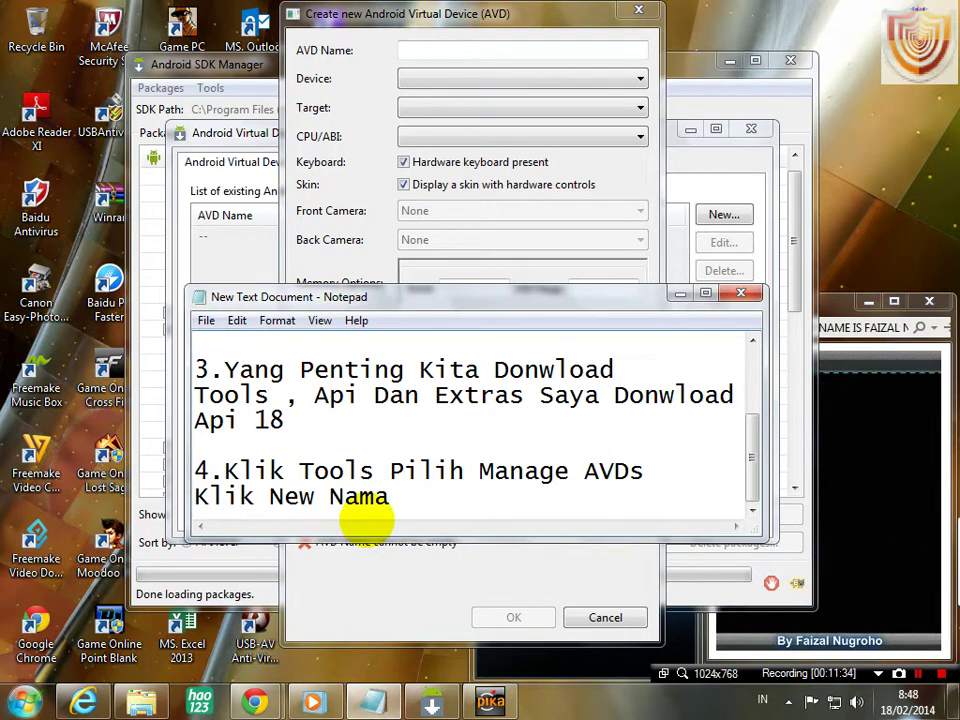
type(" AVD ")
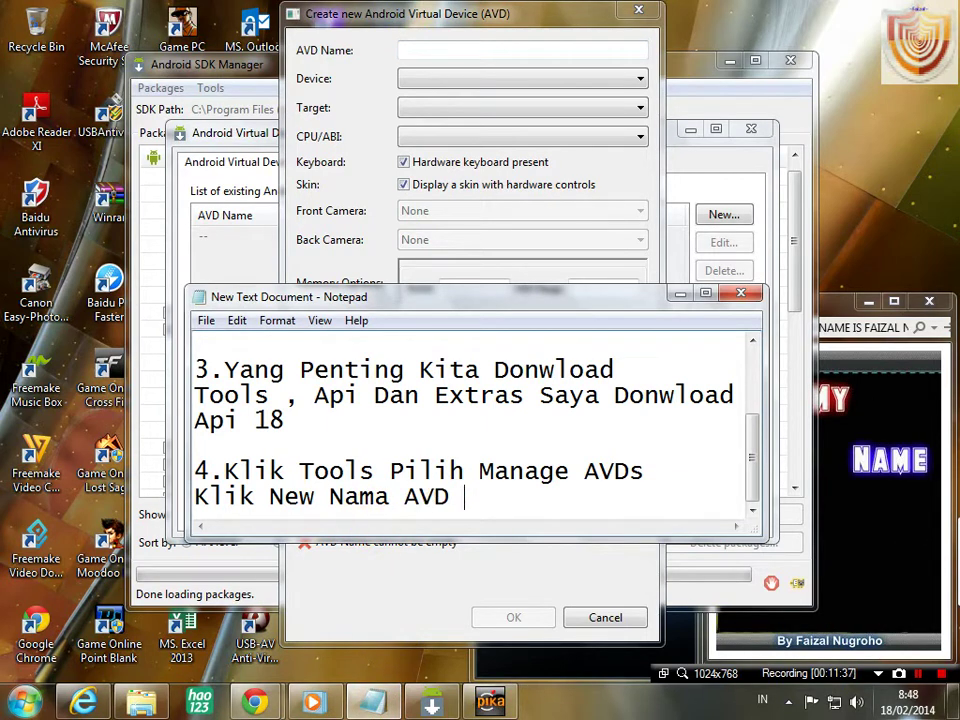
type("bebas")
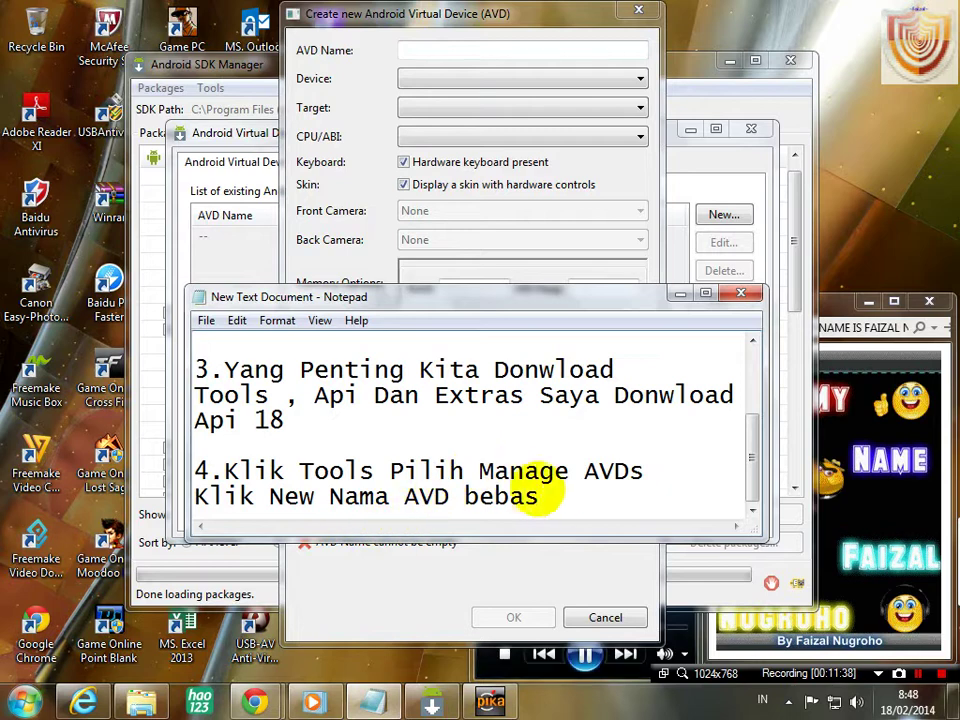
left_click_drag(572, 497, 404, 497)
- Name the new AVD "_Android" and choose the 3.2" QVGA (ADP2) (320 × 480: mdpi) device
left_click(493, 48)
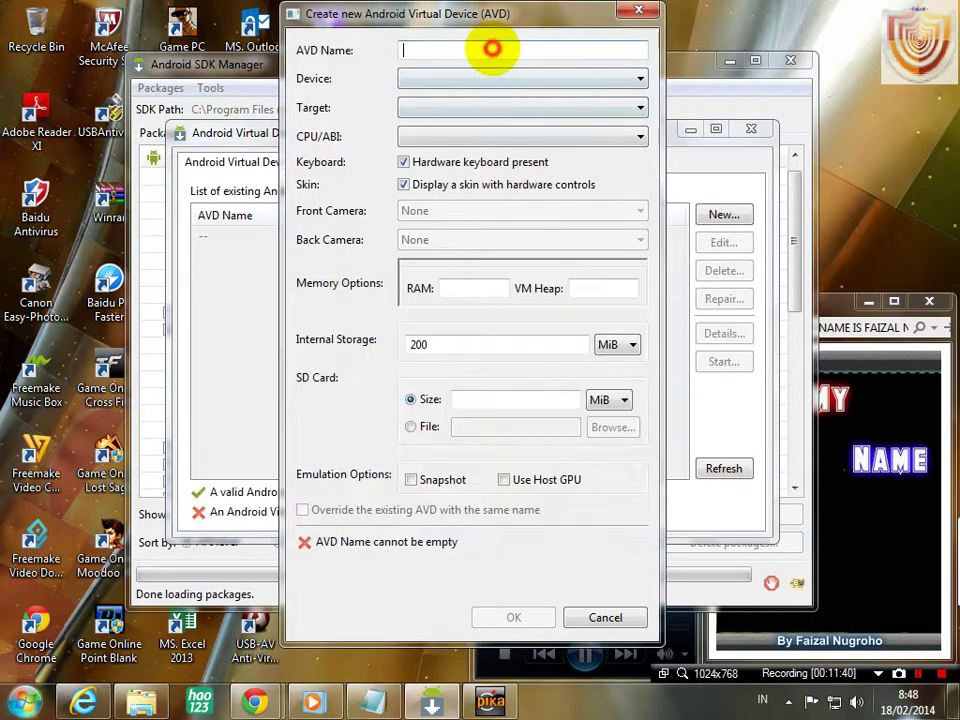
type("_An")
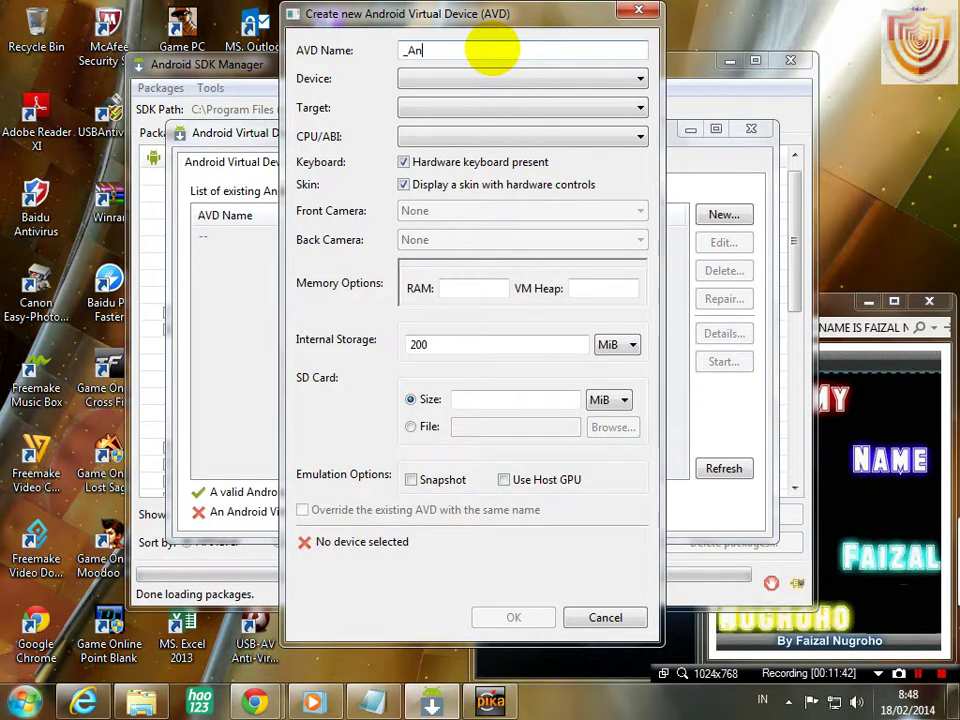
type("droid")
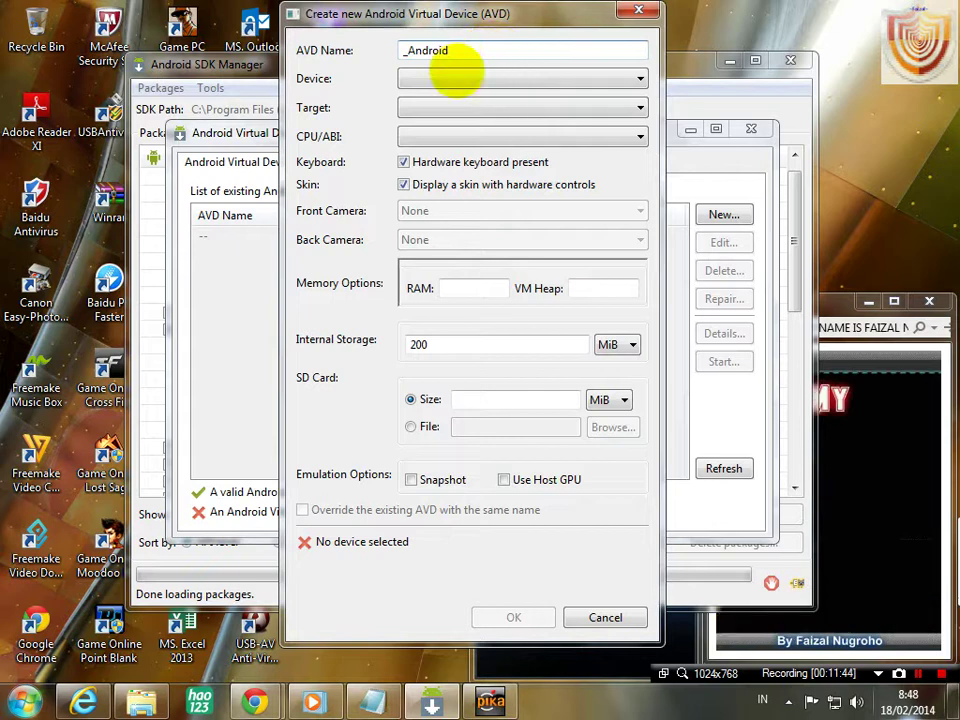
left_click(440, 76)
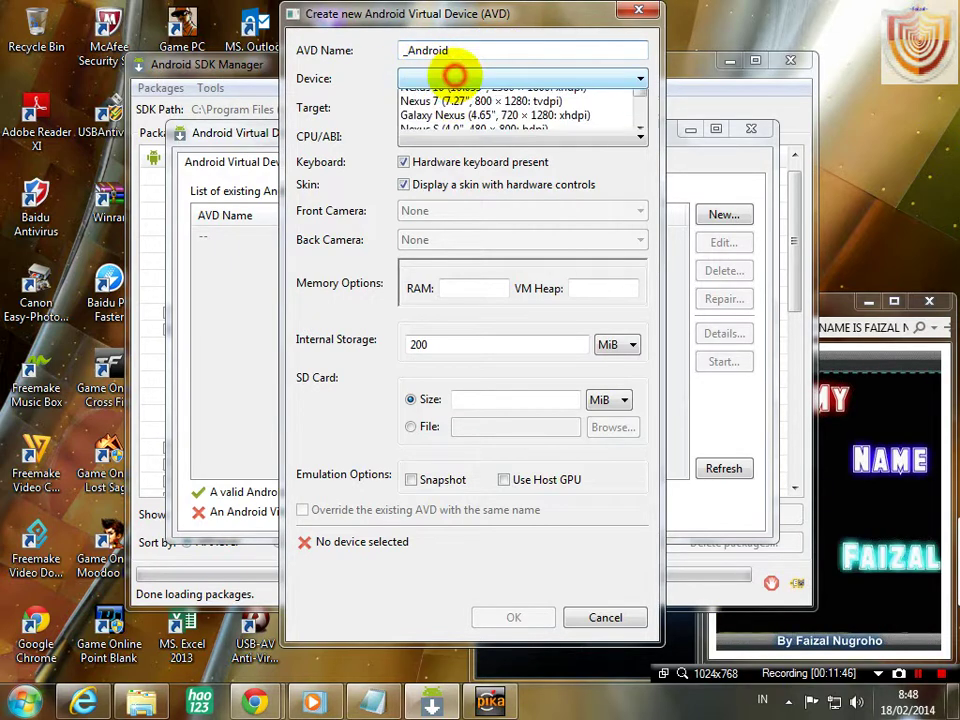
scroll(640, 92, "down", 4)
left_click(558, 125)
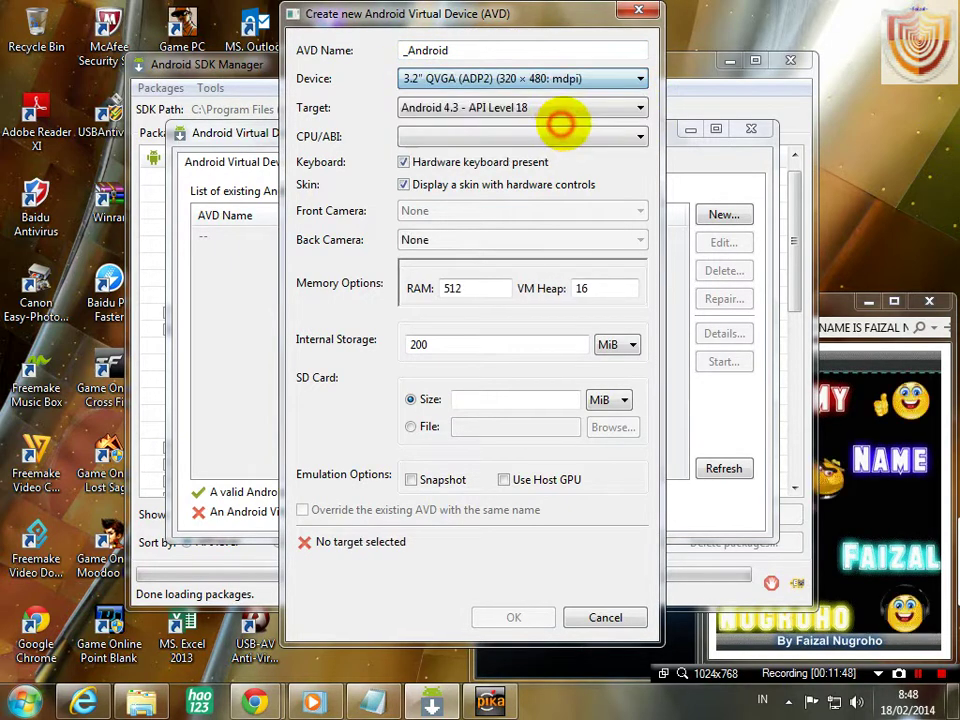
- Set the AVD's target to Google APIs (Google Inc.) - API Level 18 and its back camera to Emulated
left_click(545, 105)
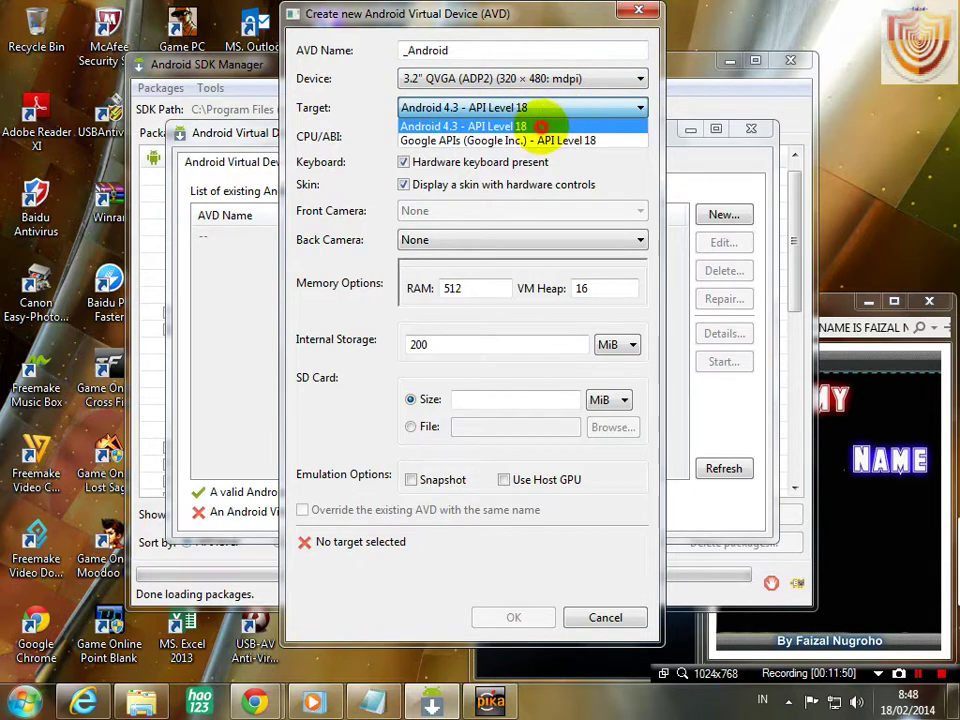
left_click(549, 125)
left_click(543, 108)
left_click(527, 140)
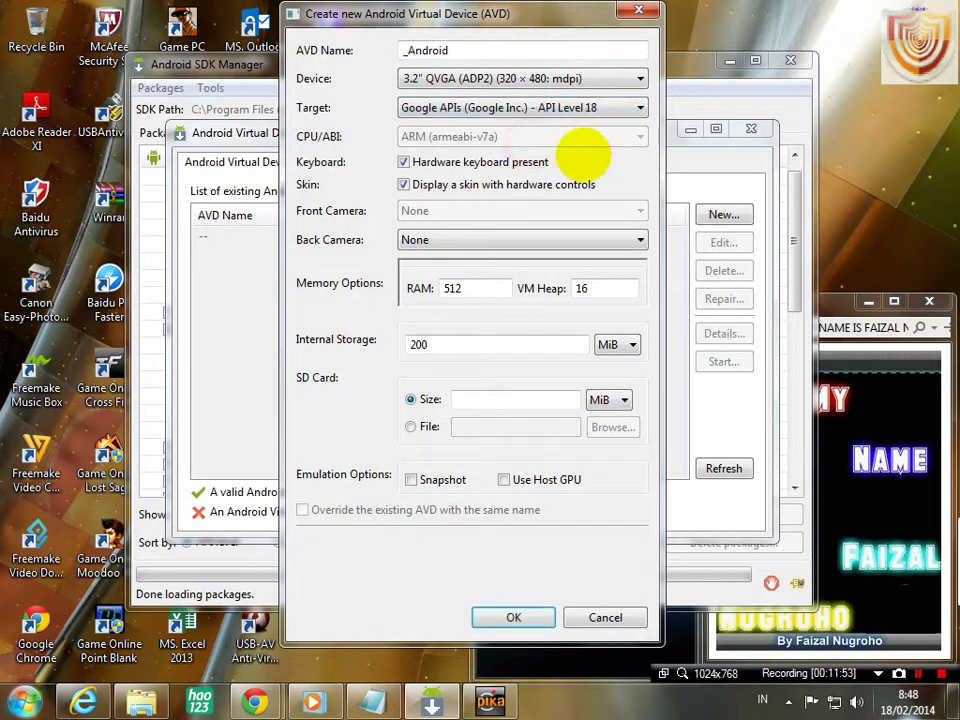
left_click(477, 239)
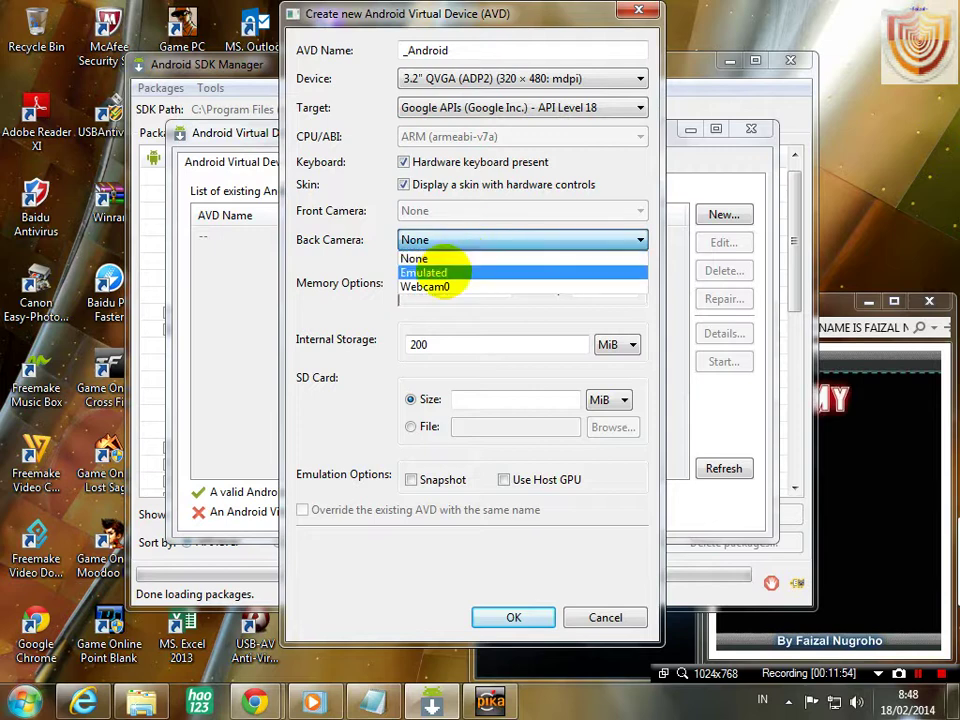
left_click(470, 270)
- Return to the Notepad note and add the line "Kalo Lodingnya Lama Di Ganti RAMnya" below the AVD name line
left_click_drag(491, 288, 455, 288)
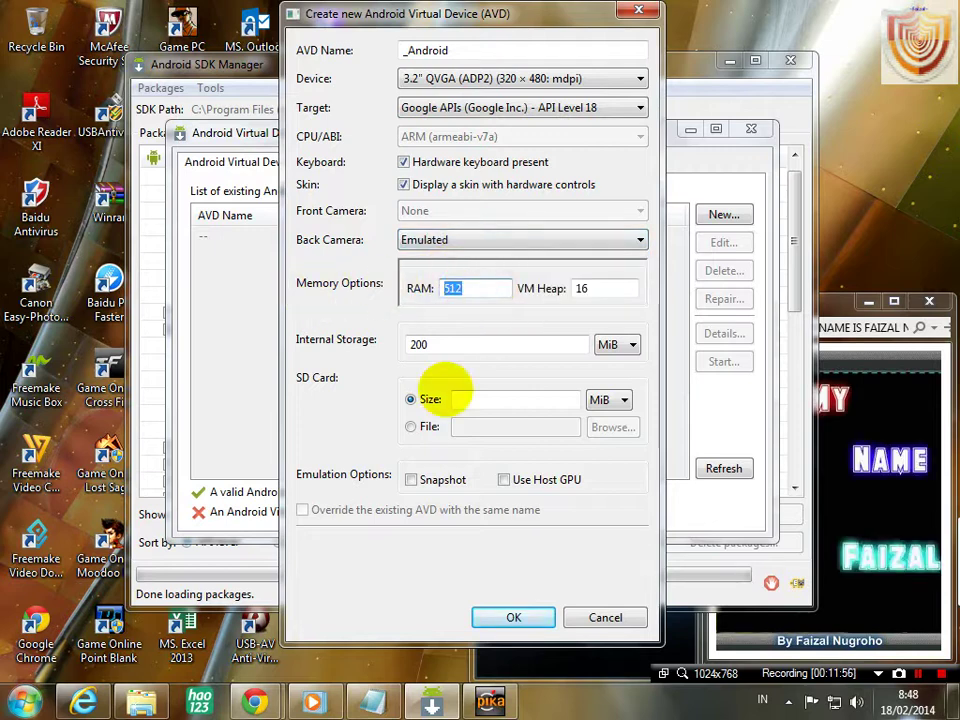
left_click(372, 703)
left_click(556, 500)
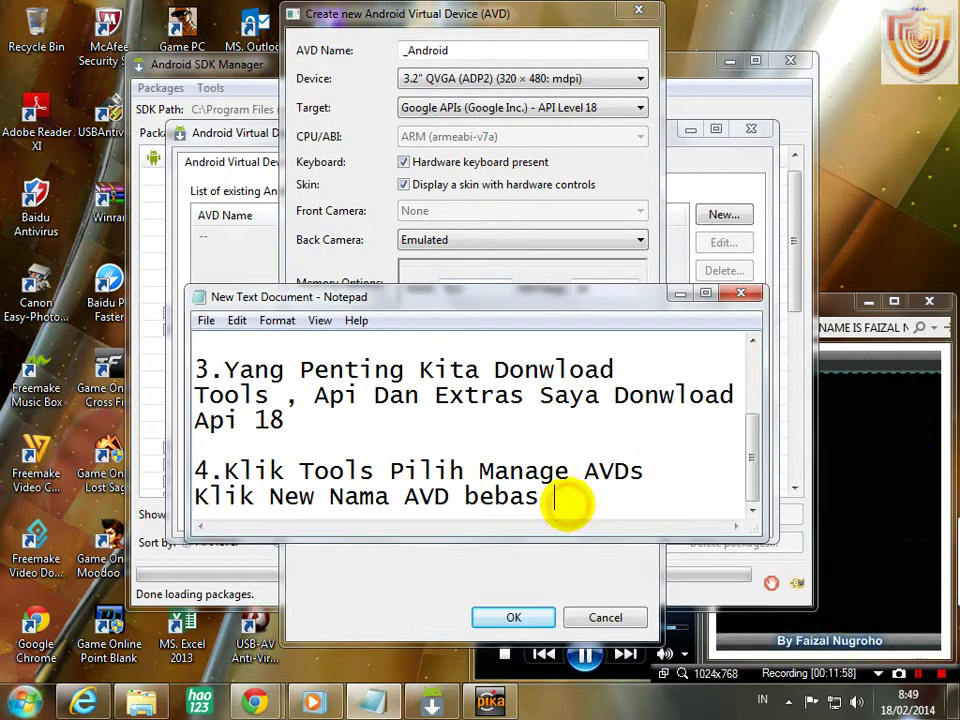
key("Return")
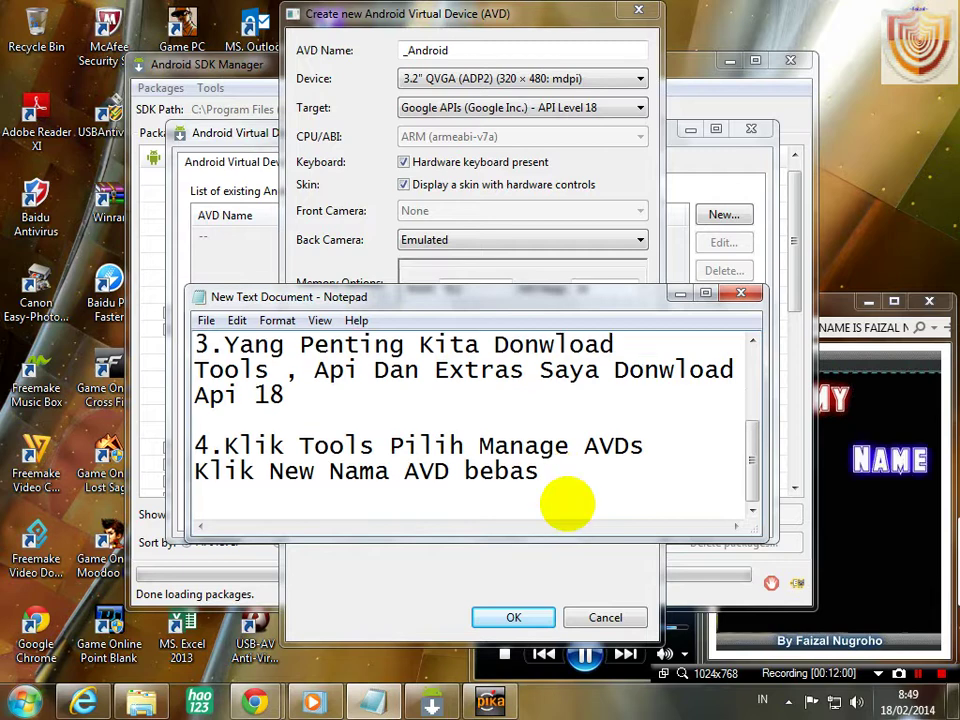
type("Kalo Lo")
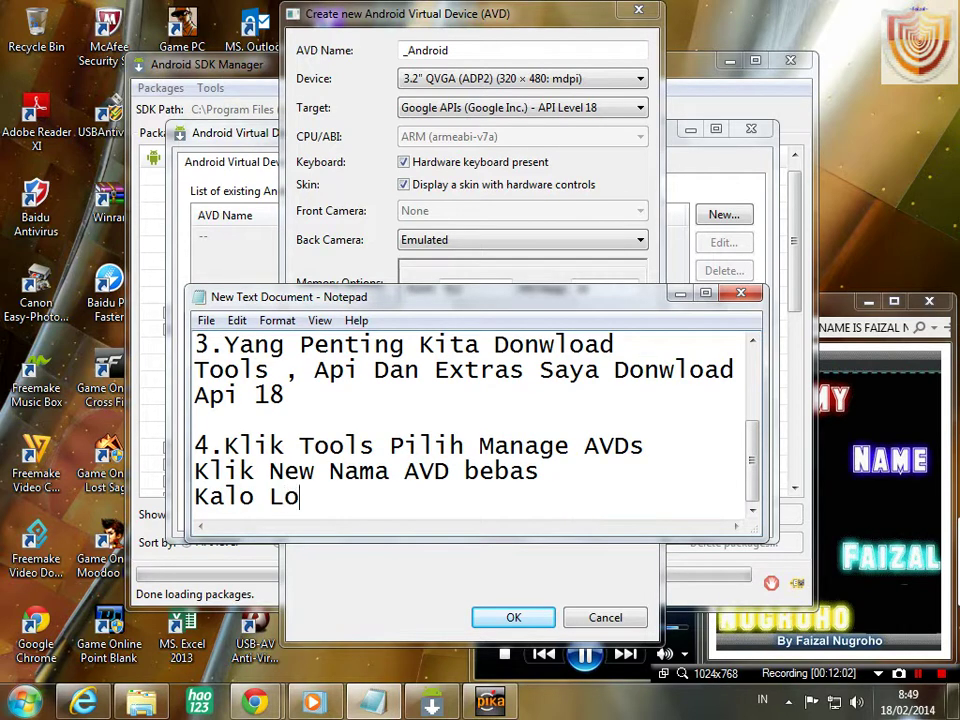
type("dingnya L")
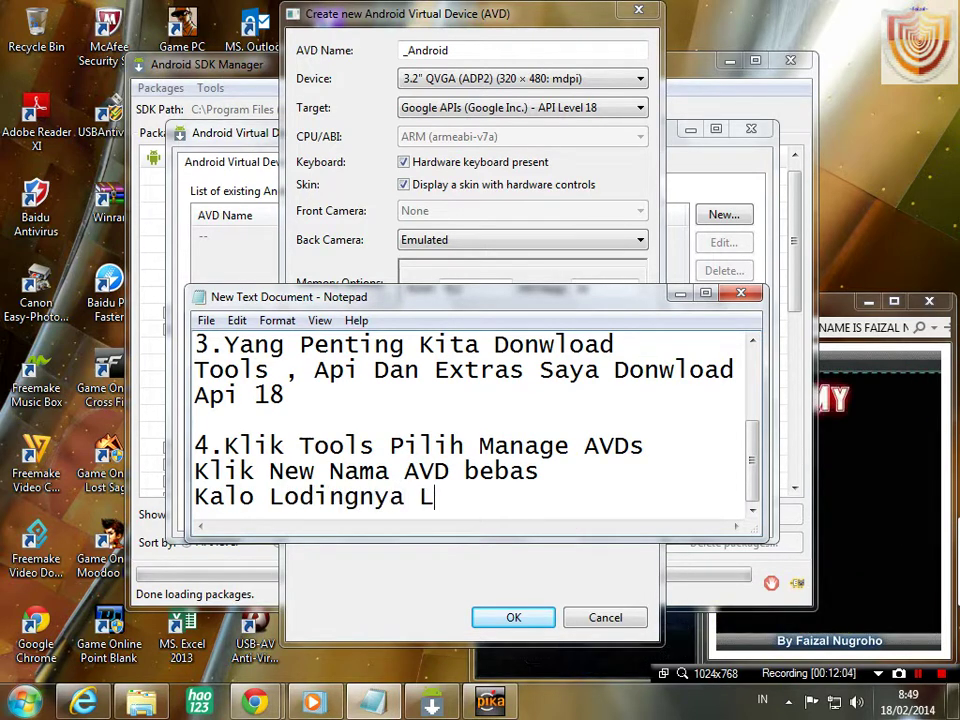
type("ama Di")
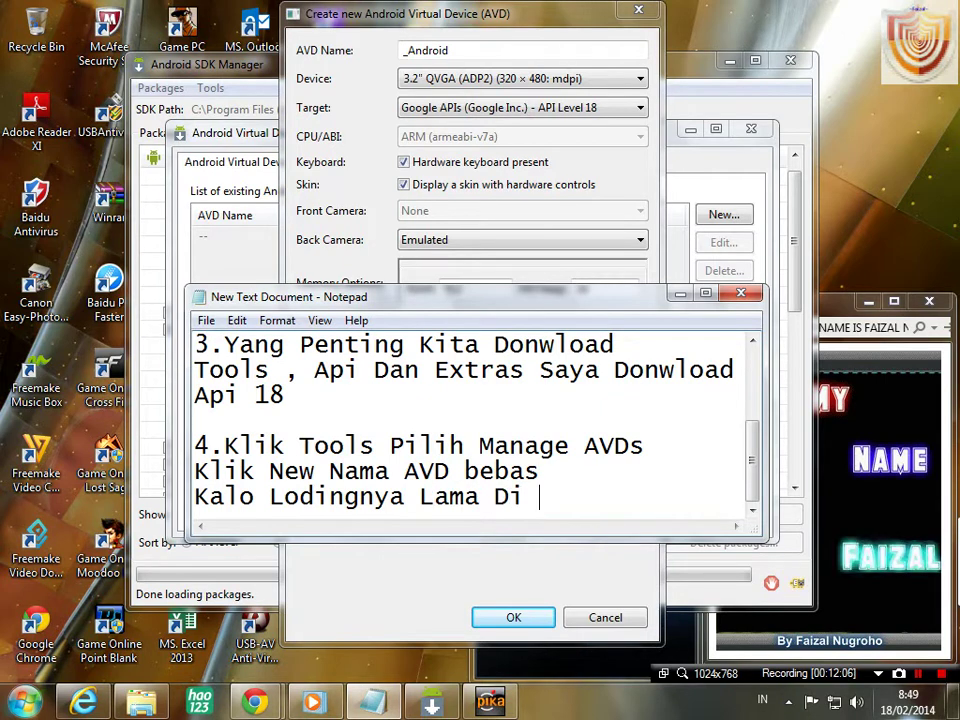
type(" Gan")
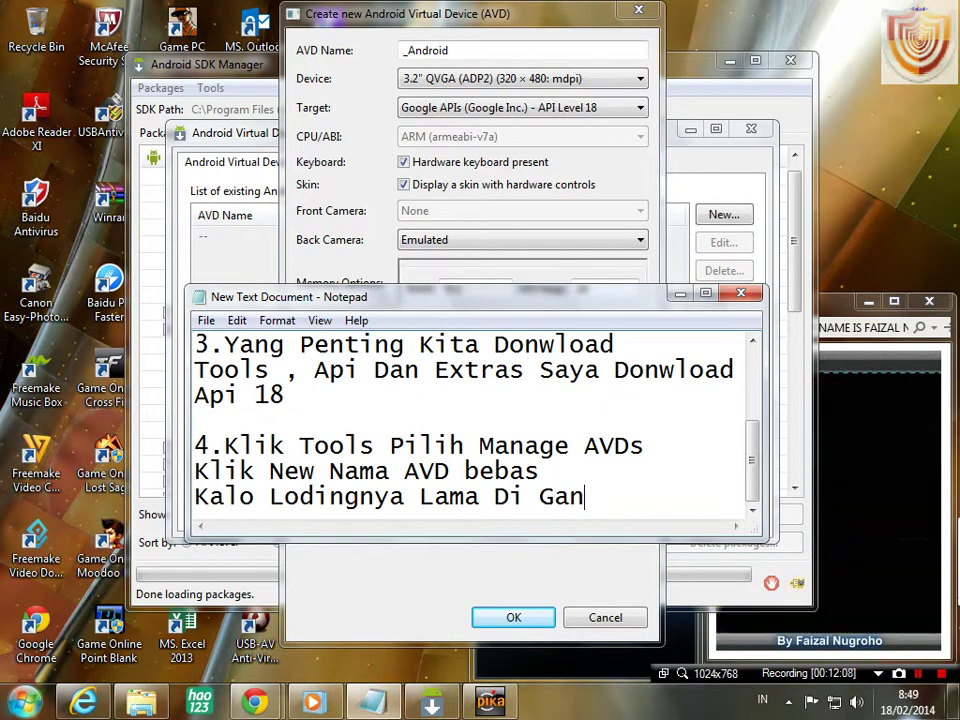
type("ti E")
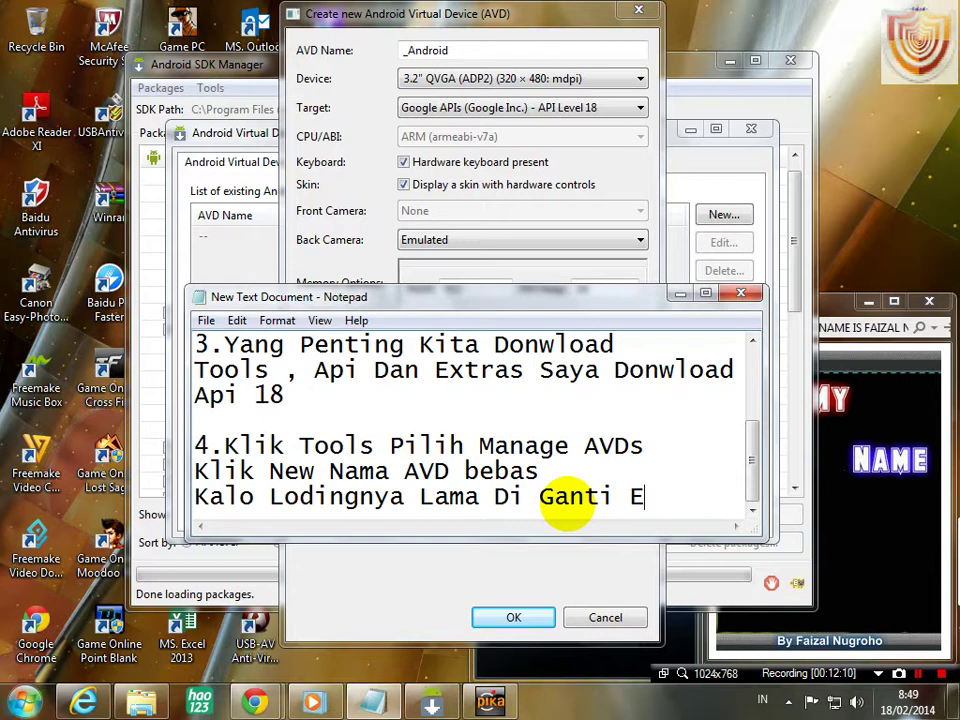
key("BackSpace")
type("RAMny")
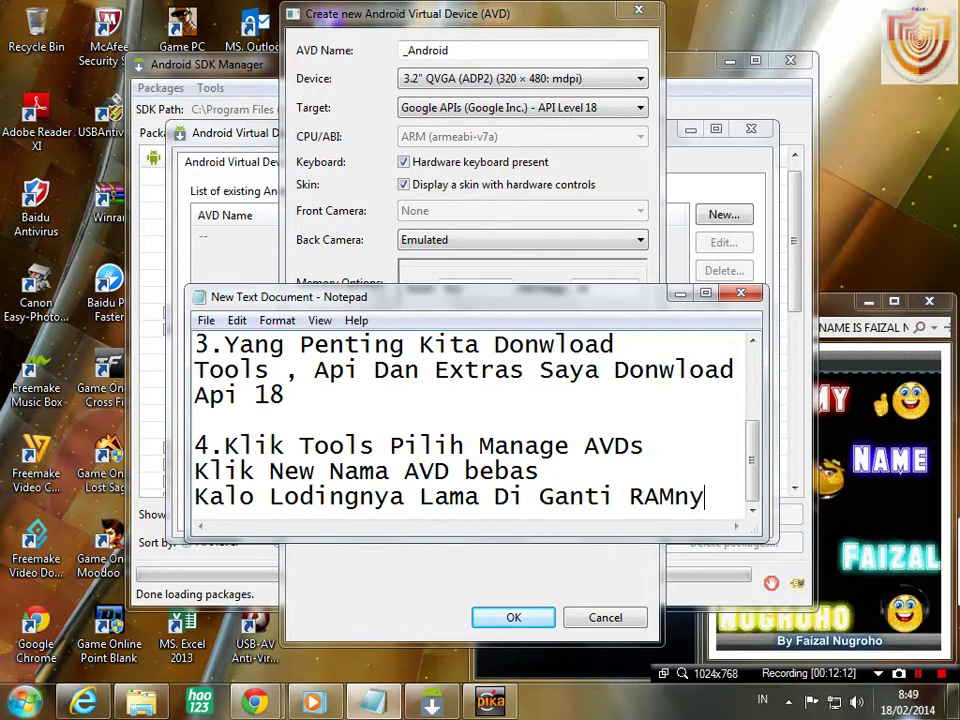
type("a")
- Continue the RAM advice in the note with a new line reading "Jadi 200"
key("Return")
type("Jadi")
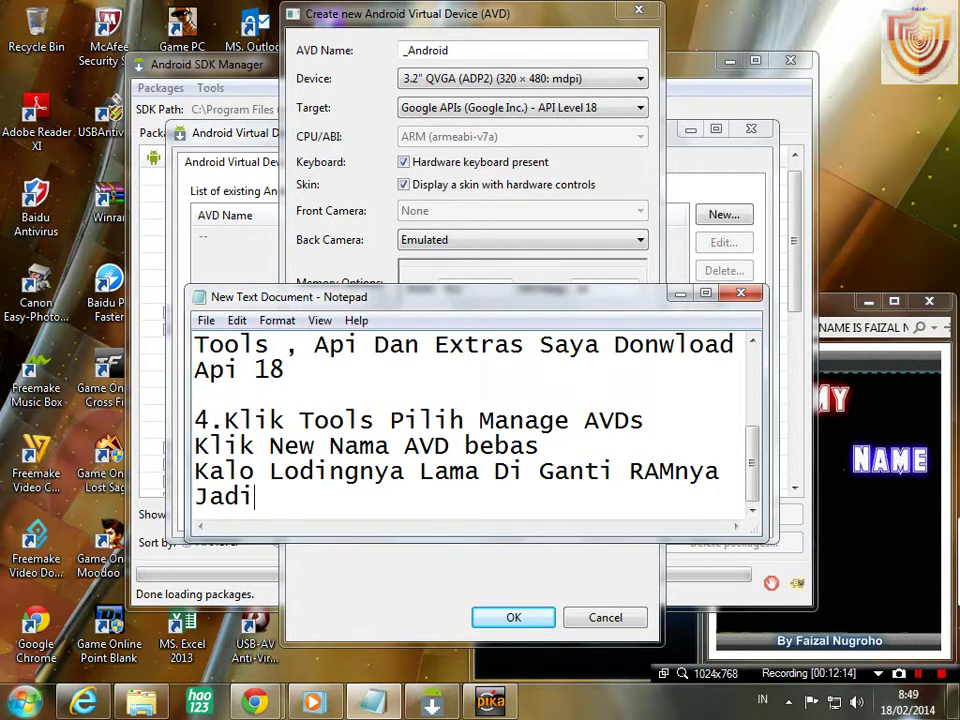
type(" 200")
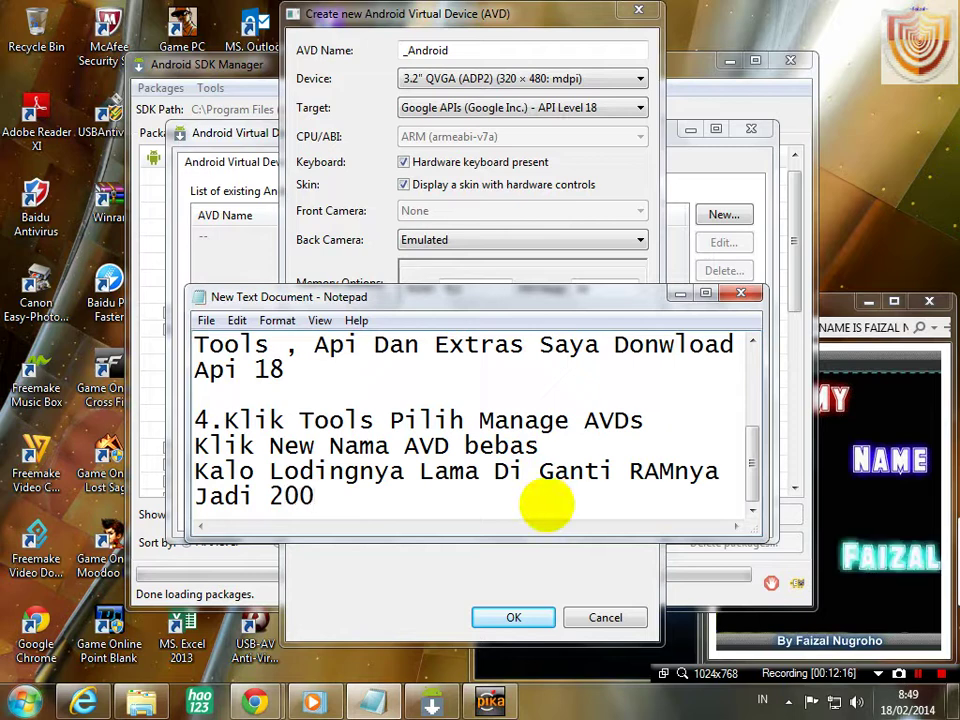
- Resume the music in the media player and return to the end of the note's "Jadi 200" line
left_click(491, 668)
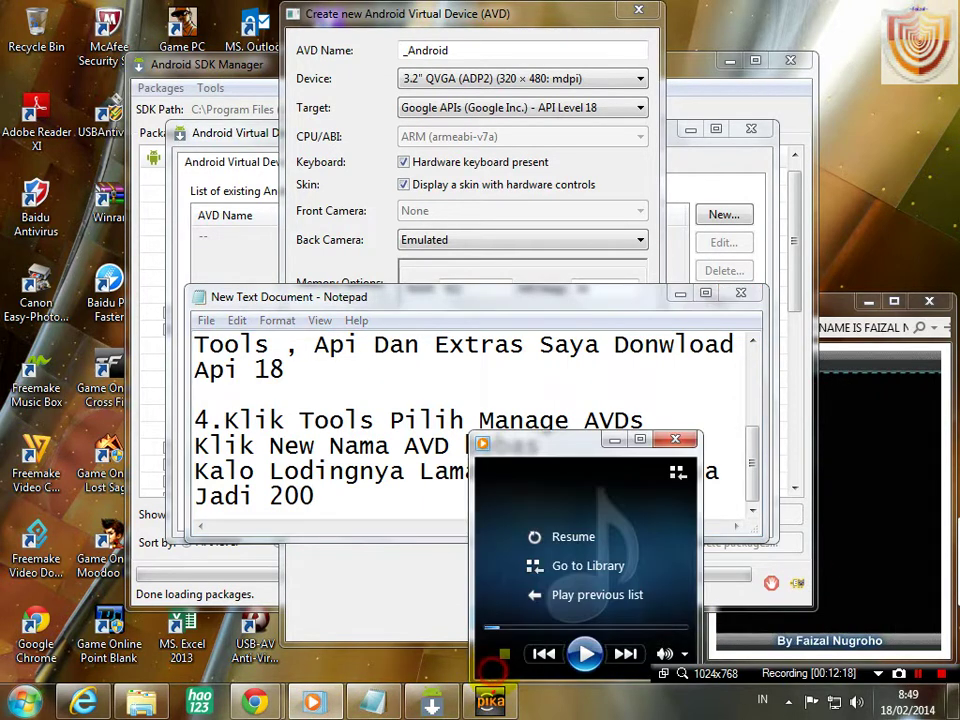
left_click(585, 653)
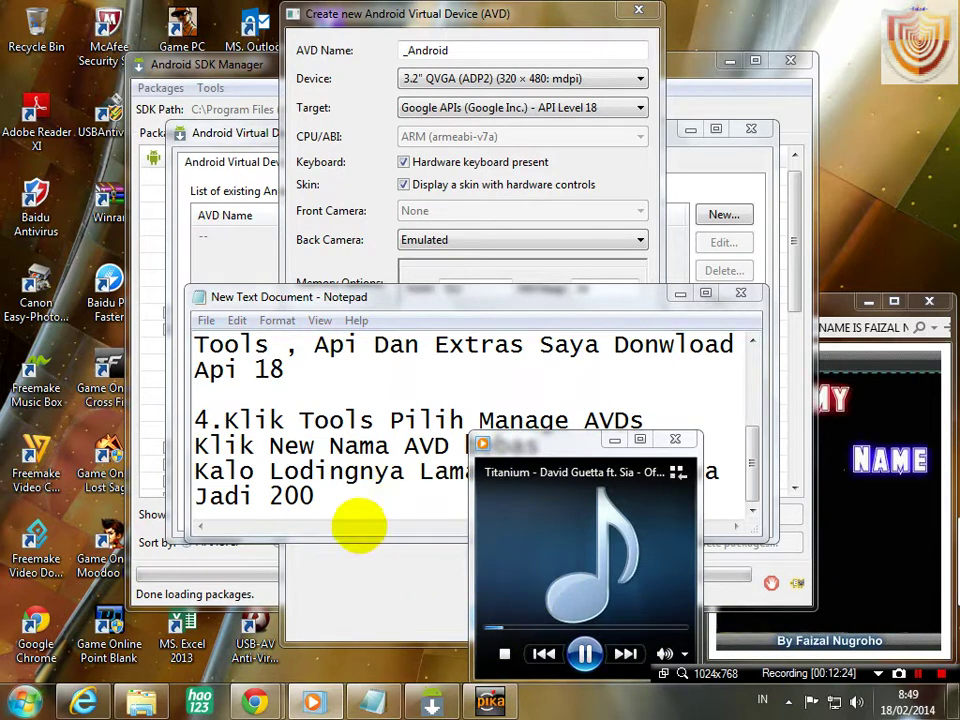
left_click(349, 501)
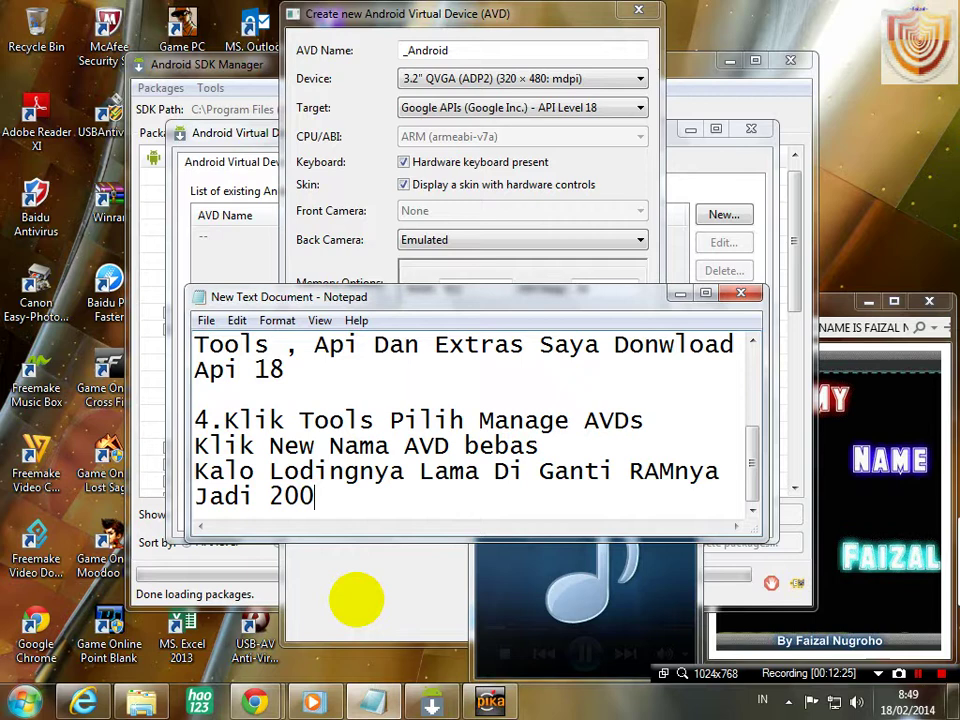
left_click_drag(339, 497, 165, 495)
left_click(340, 500)
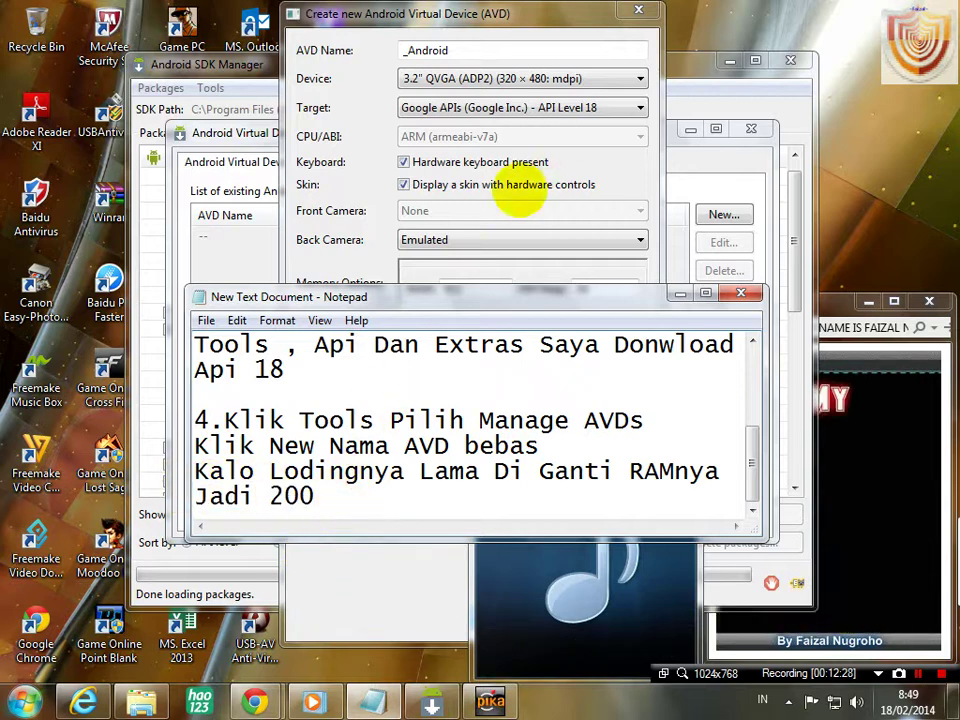
- Set the new AVD's RAM to 200 and its internal storage to 500 MiB
double_click(455, 286)
type("2")
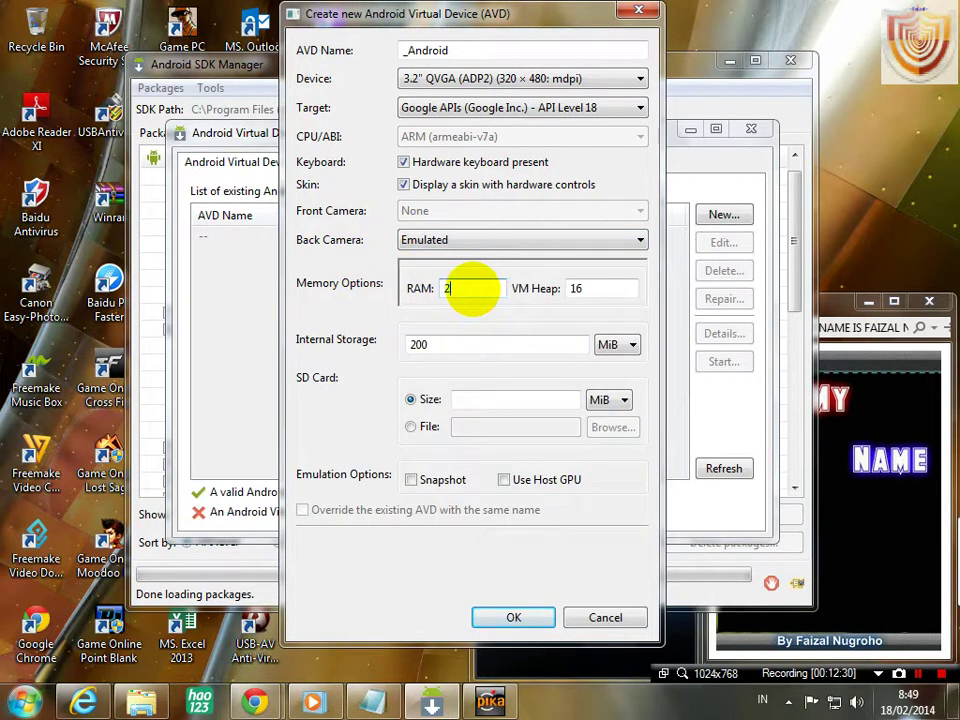
type("00")
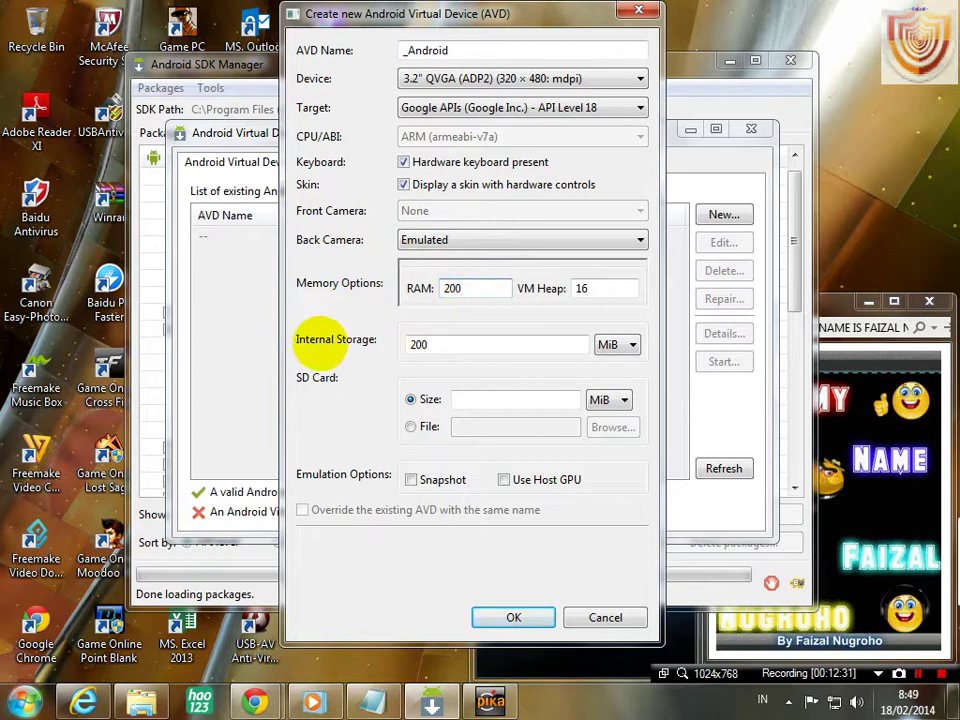
double_click(466, 342)
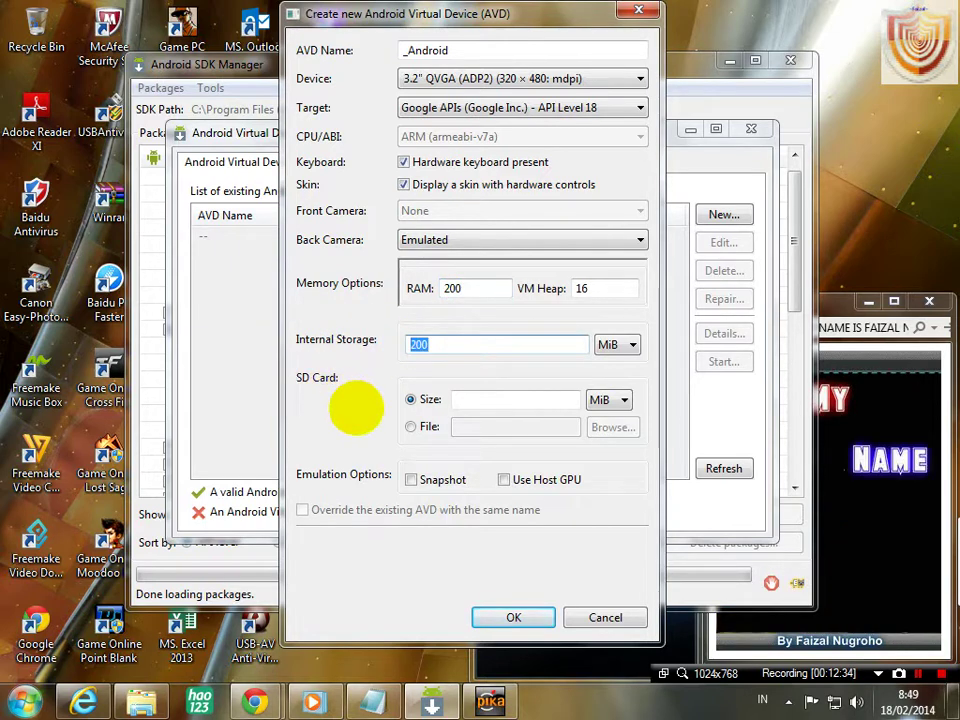
type("50")
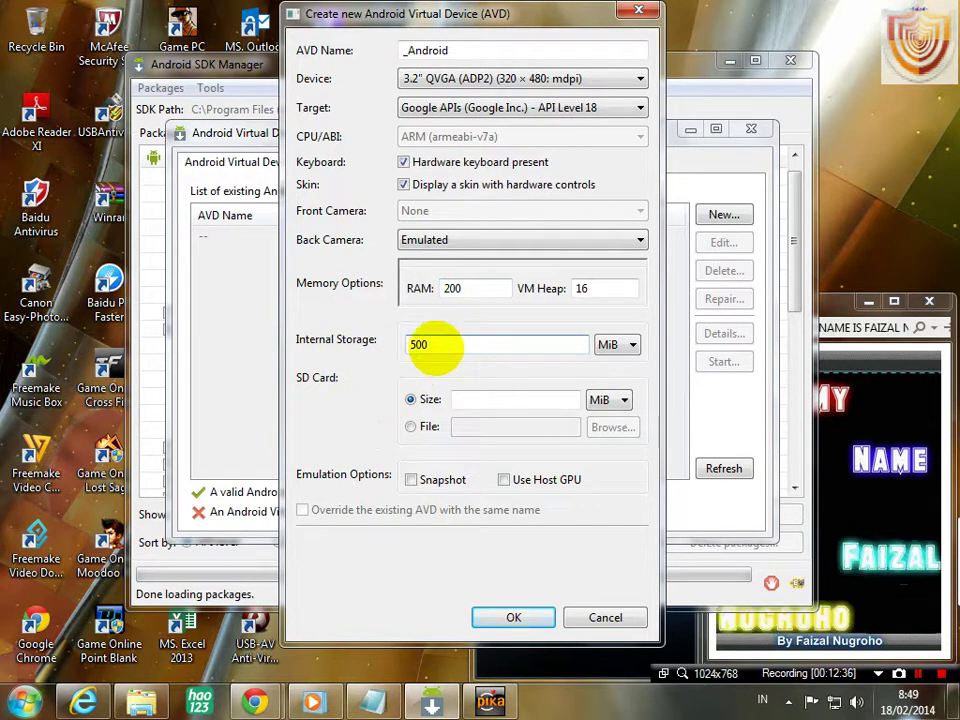
- Return to the Notepad note and append "Intrenal Storage Dan" to the end of its "Jadi 200" line
double_click(424, 343)
left_click(447, 345)
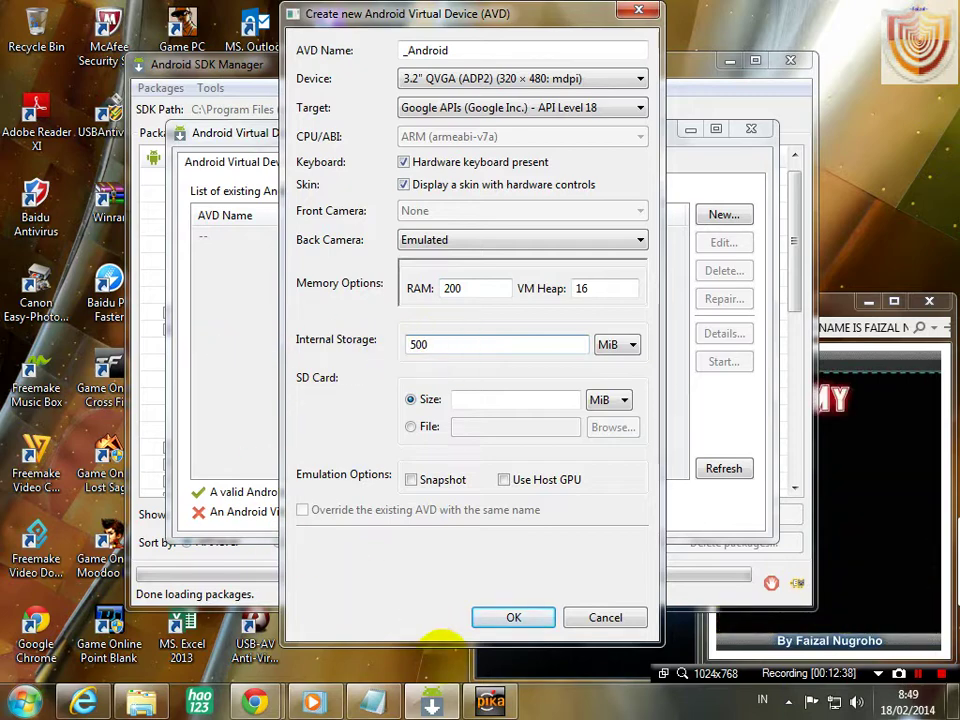
left_click(372, 703)
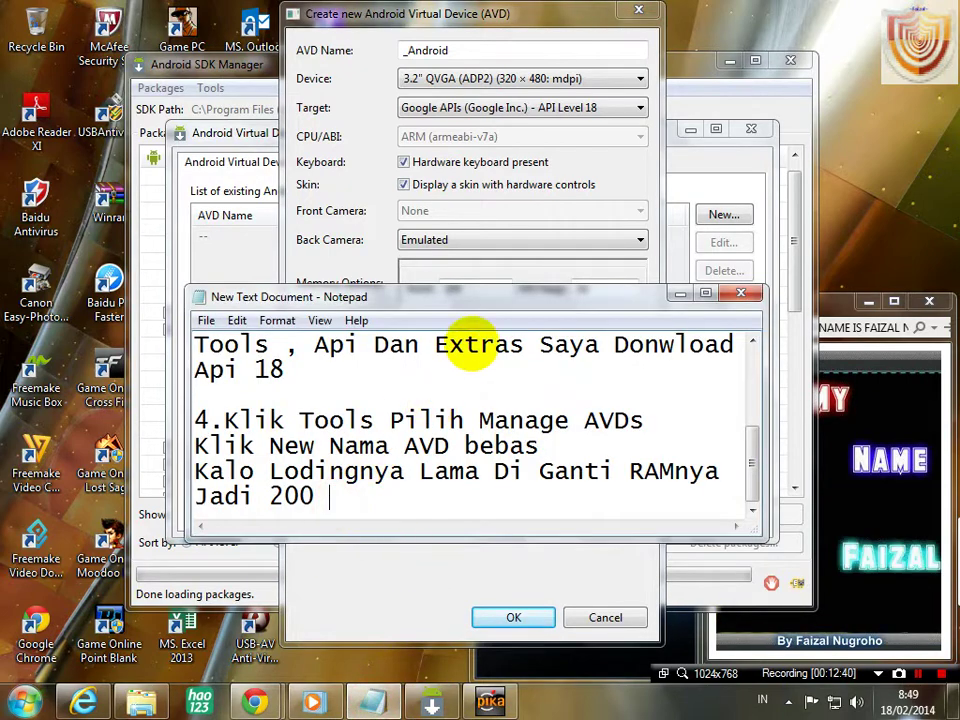
left_click_drag(510, 300, 507, 381)
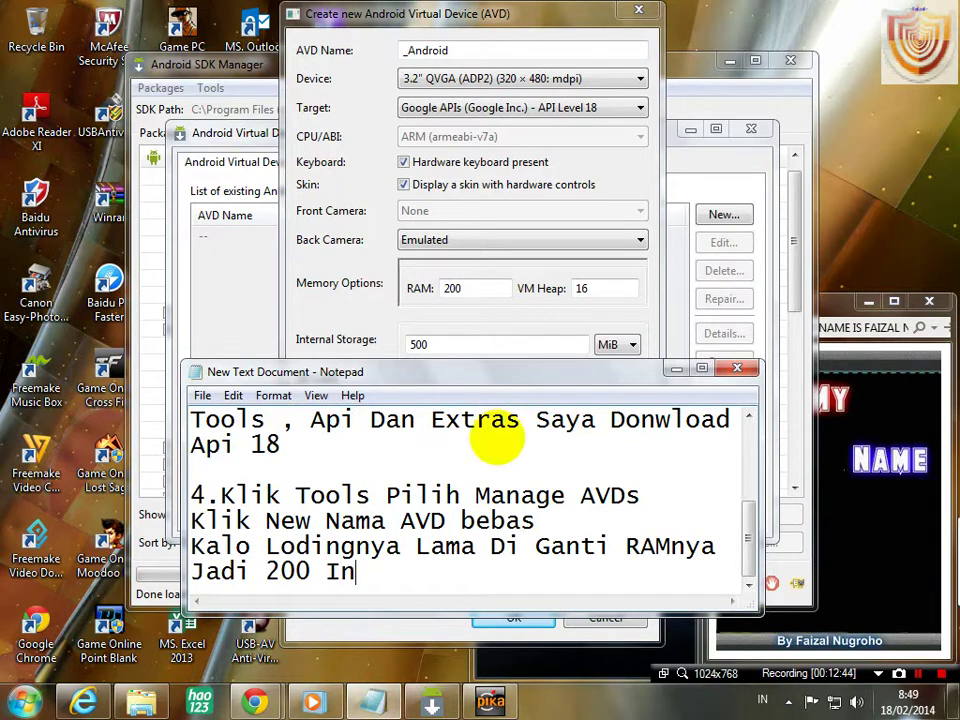
type("tr")
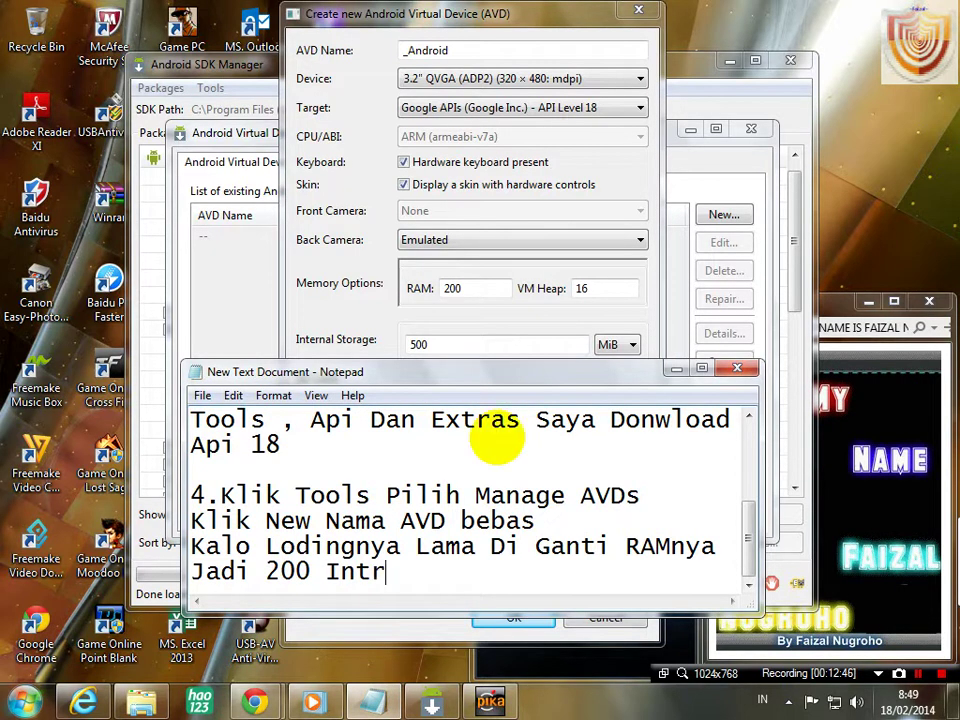
type("enal S")
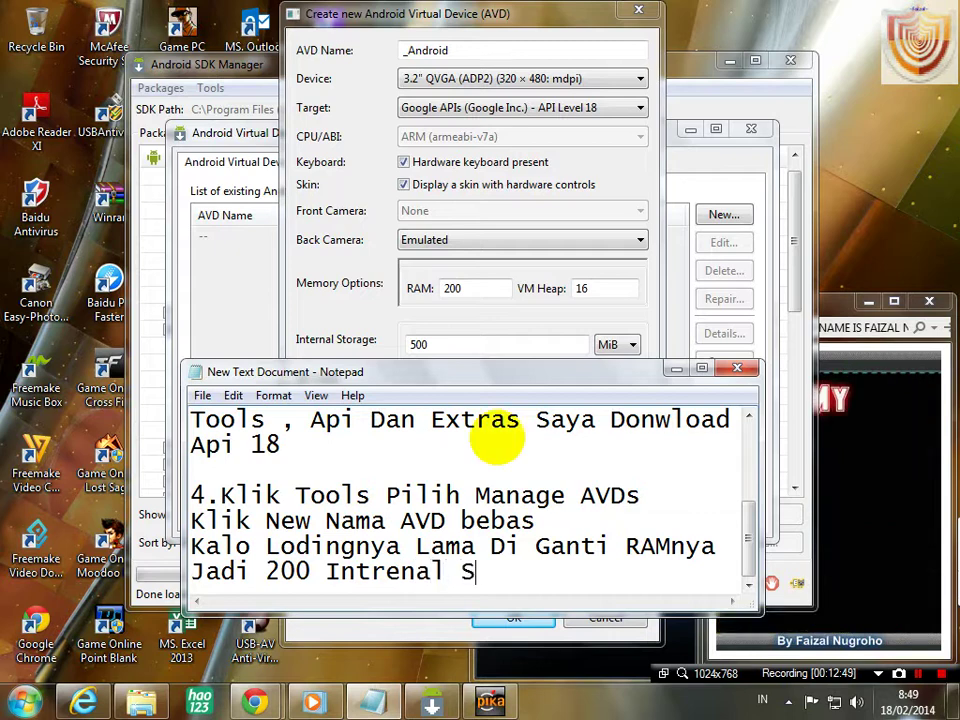
type("tora")
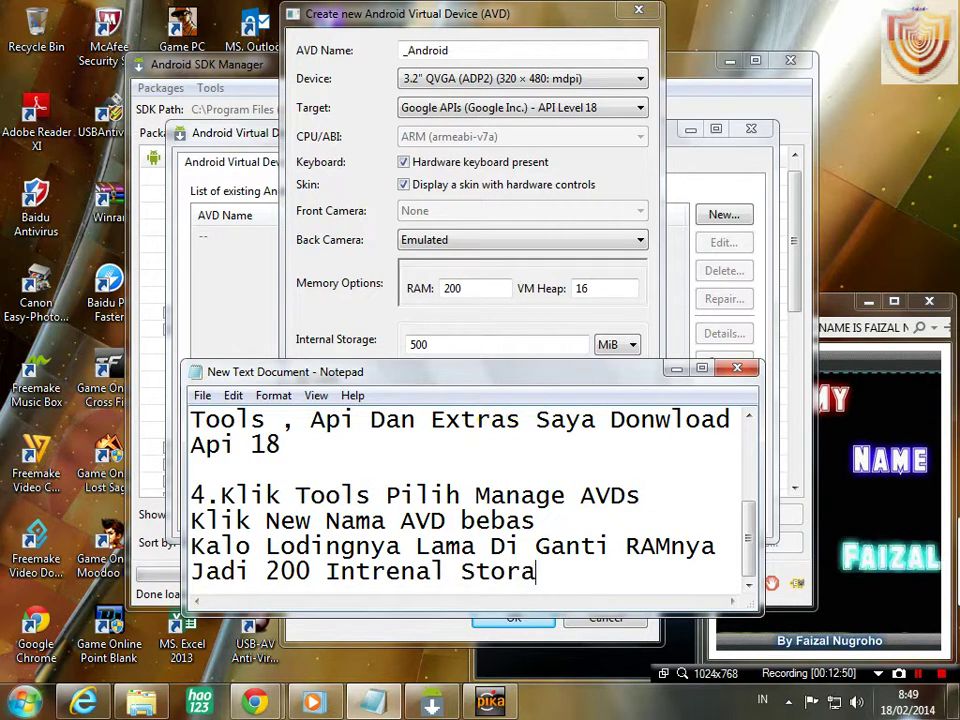
type("ge Dan")
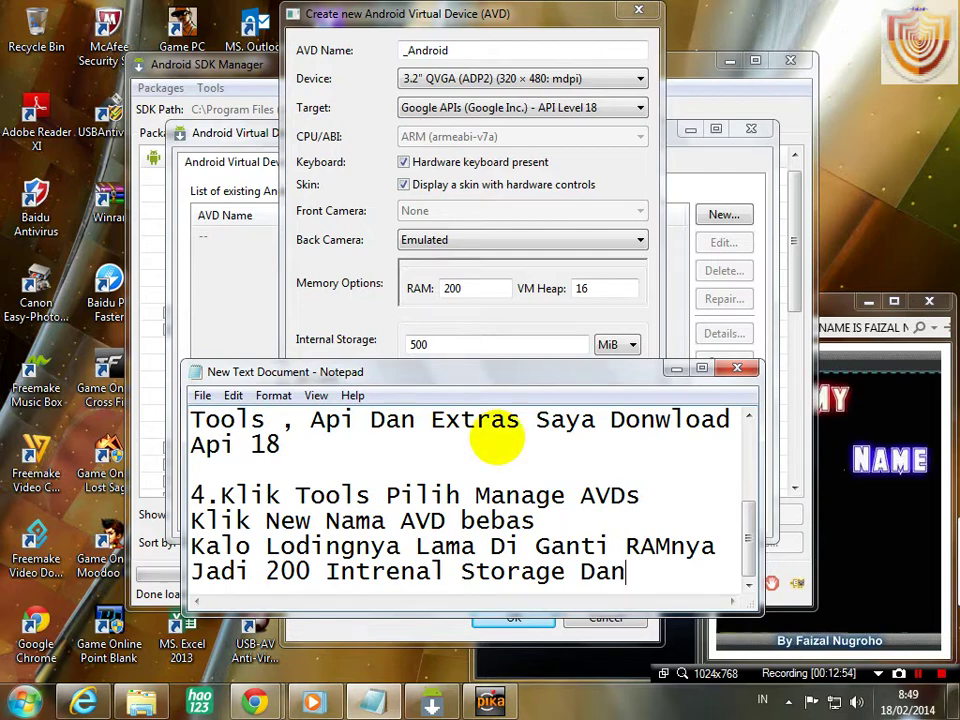
- Continue the note on a new line with "SD Card Untuk Menyimpan Lagu , dam", moving the note window lower to uncover the AVD settings
scroll(497, 440, "down", 1)
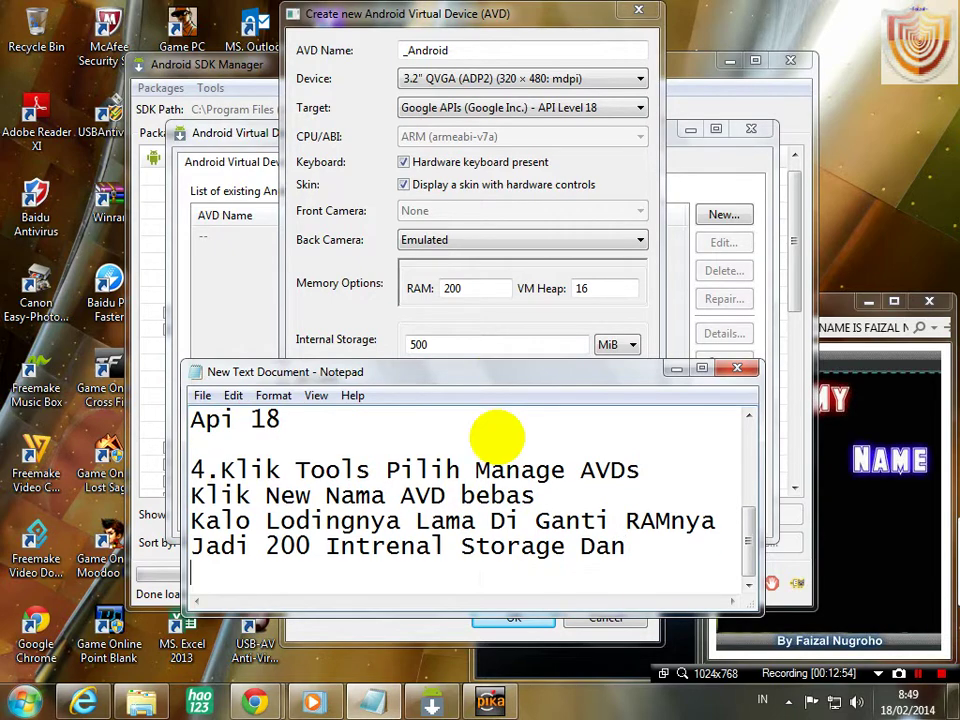
left_click_drag(493, 369, 508, 411)
key("Return")
type("S")
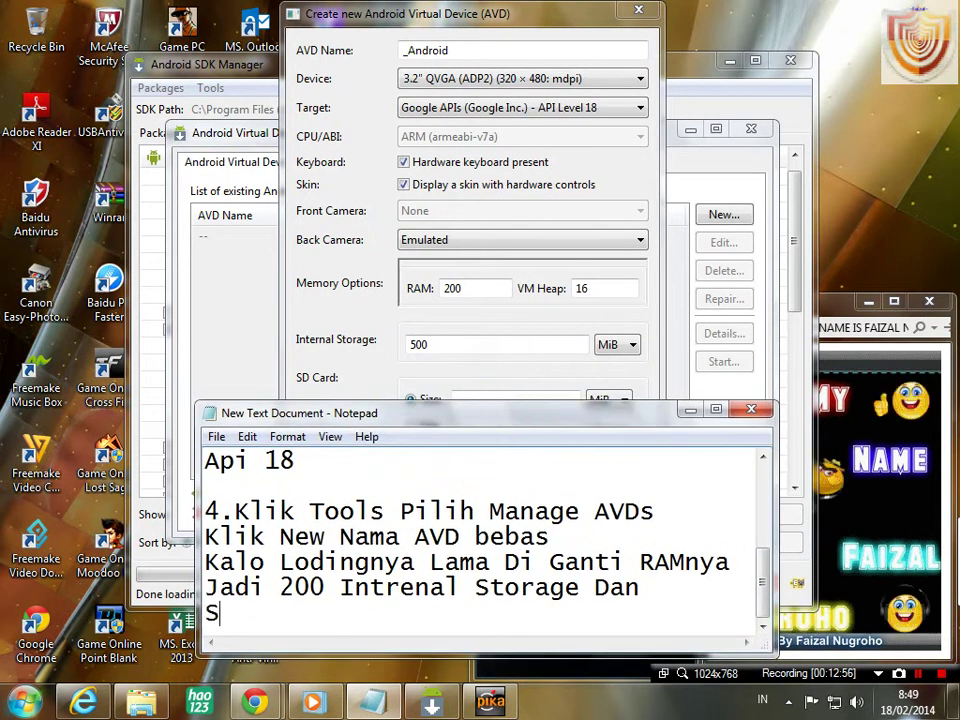
type("D Ca")
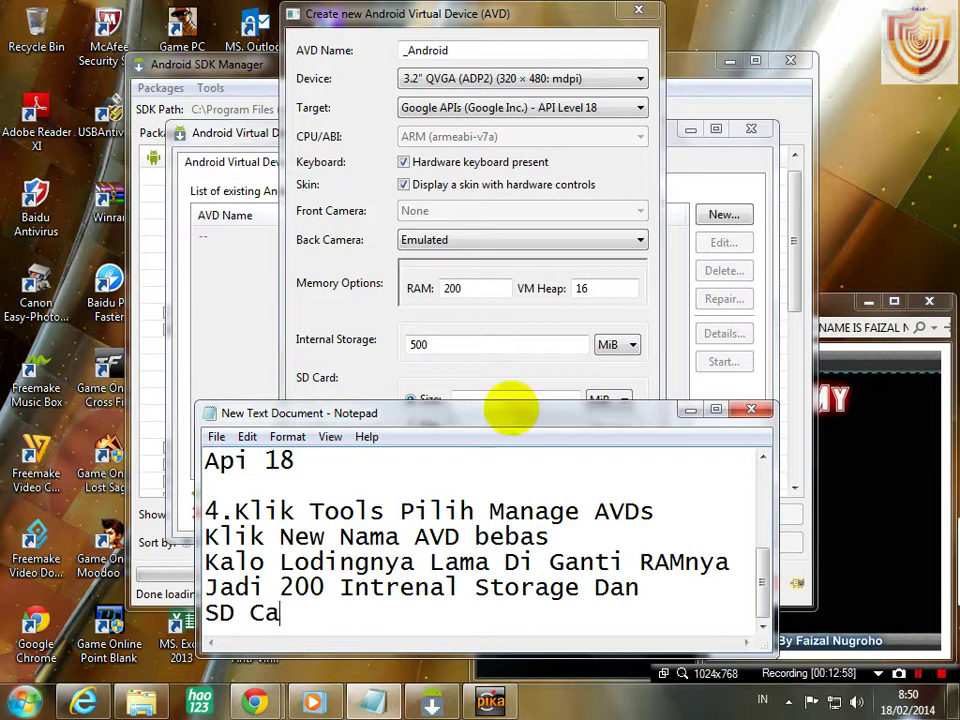
type("rd U")
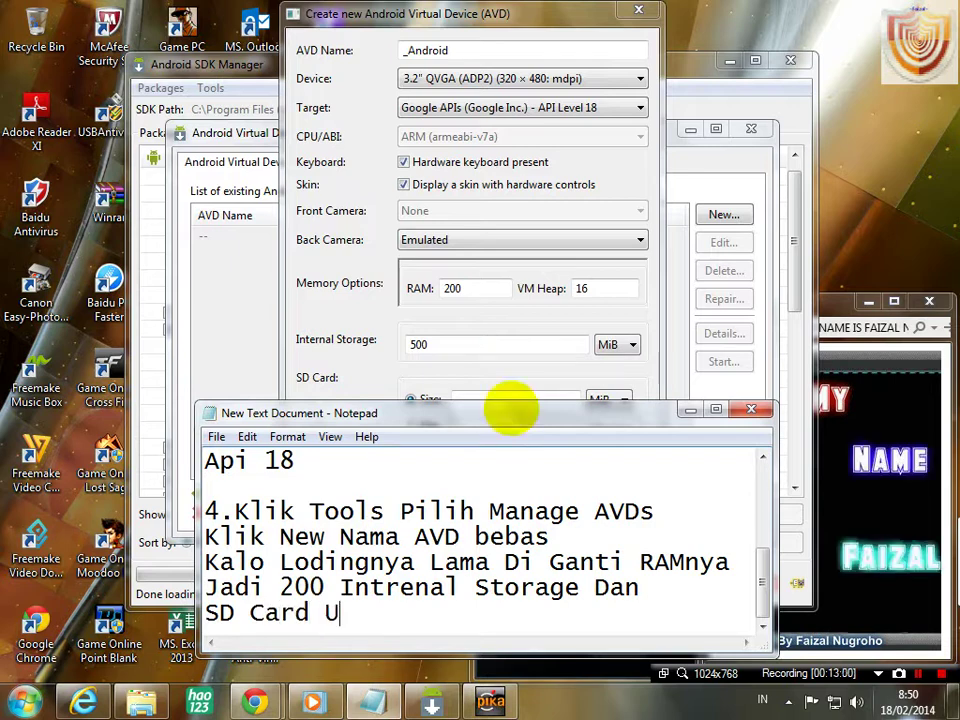
type("ntuk Me")
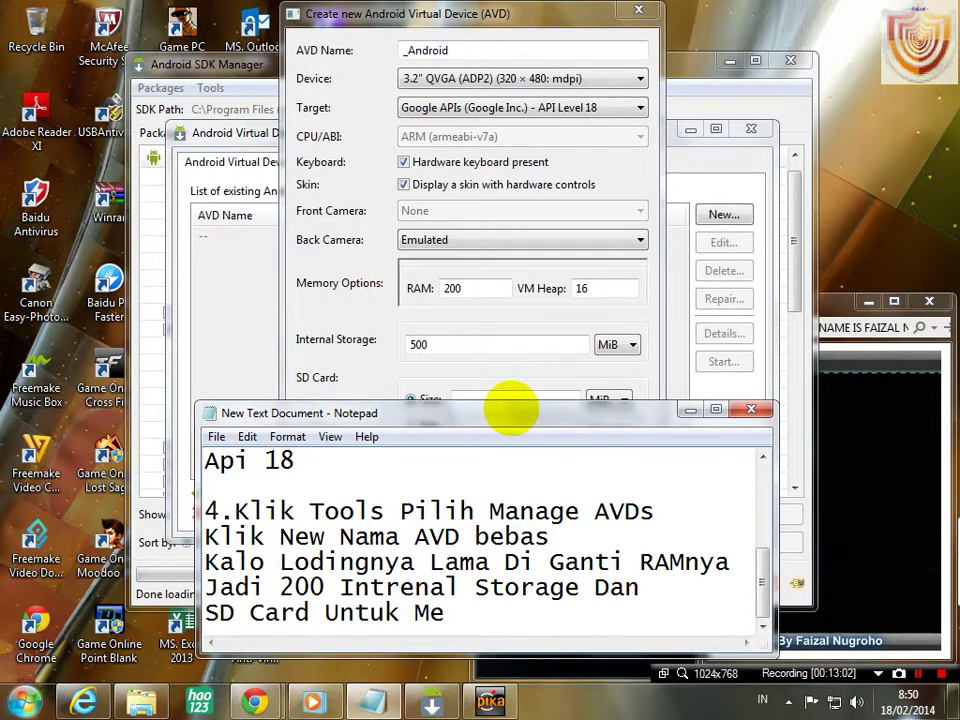
type("nyimpa")
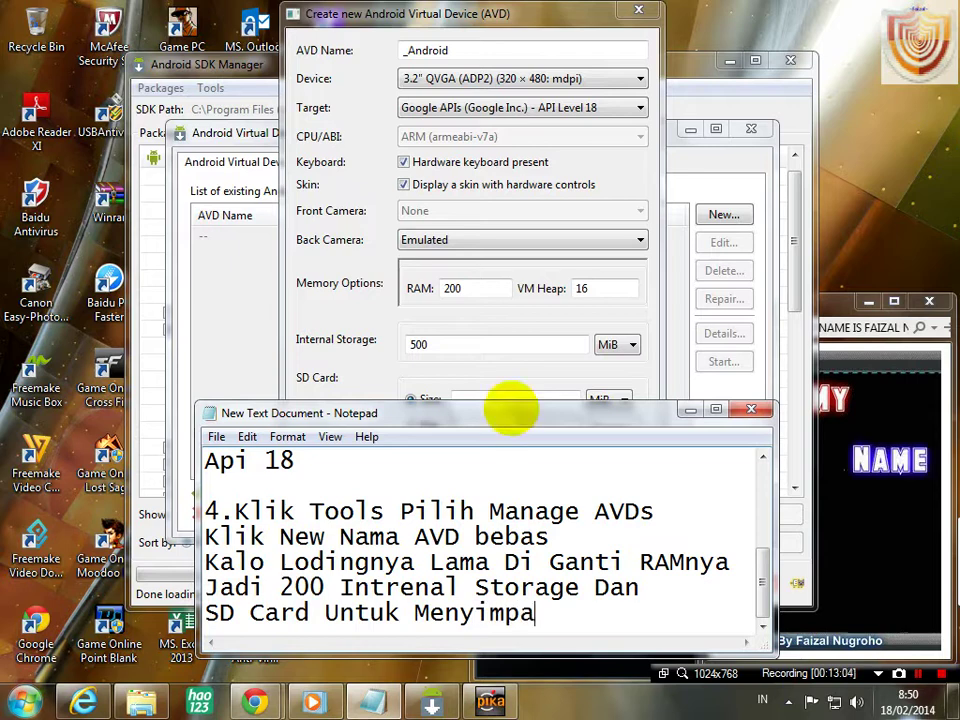
type("n Lag")
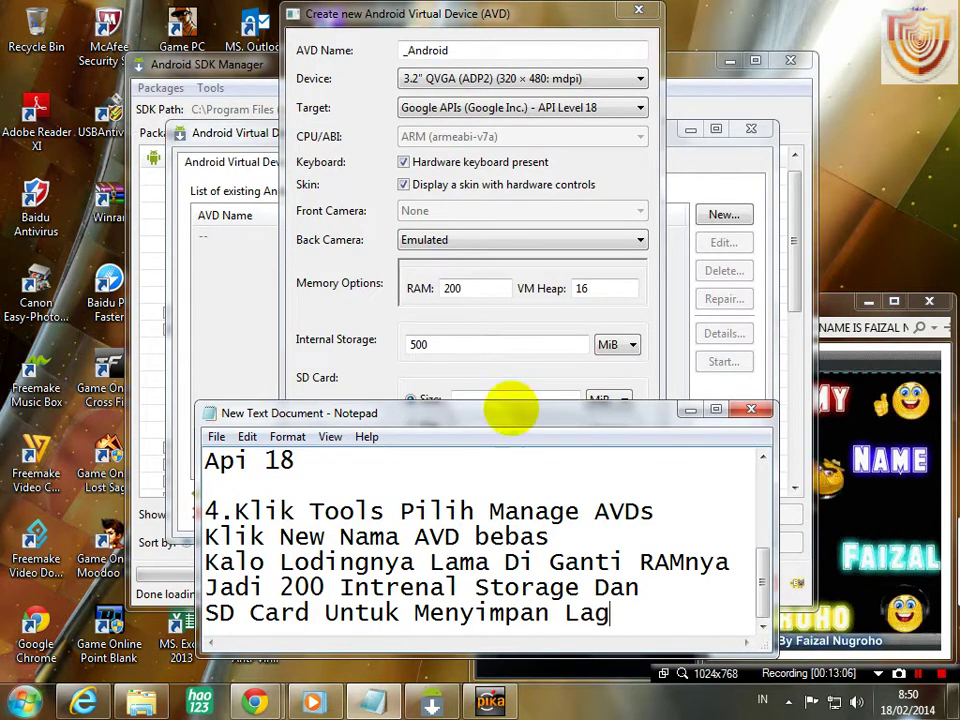
type("u , dam")
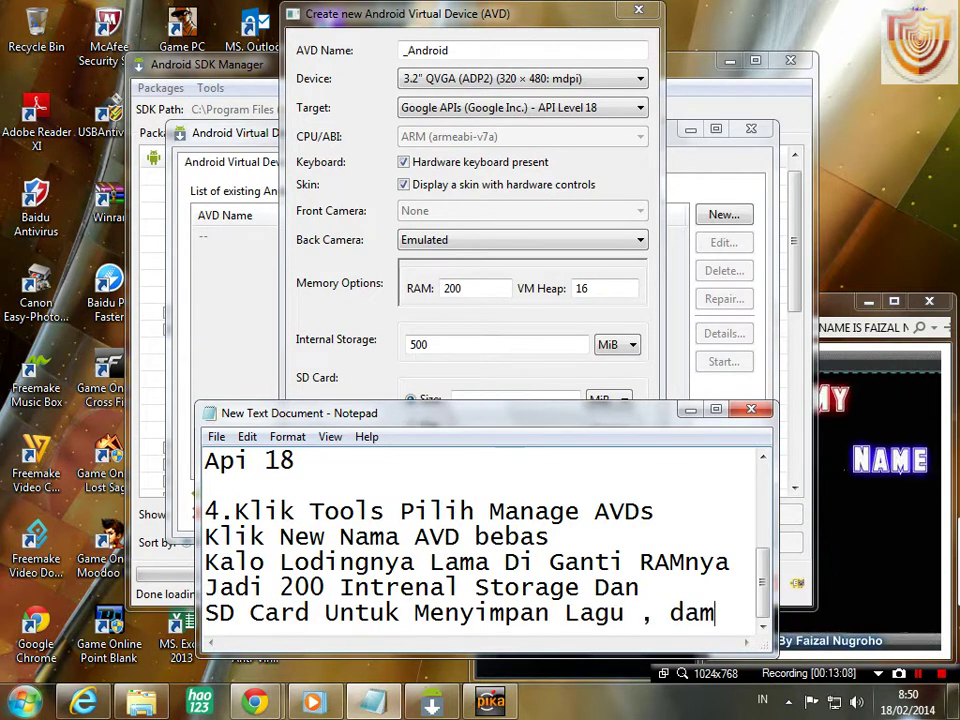
- Replace the unfinished last word of the SD Card line with "Gabar" and add a new line reading "Aplikasi DLL"
type("par")
key("BackSpace")
key("BackSpace")
key("BackSpace")
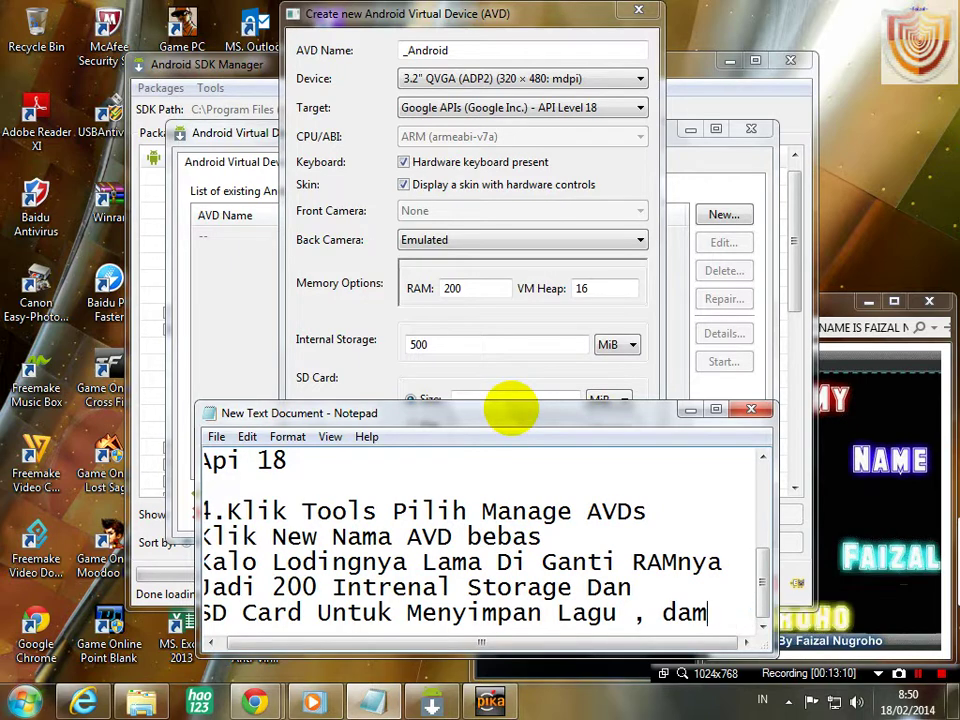
key("BackSpace")
type("Gab")
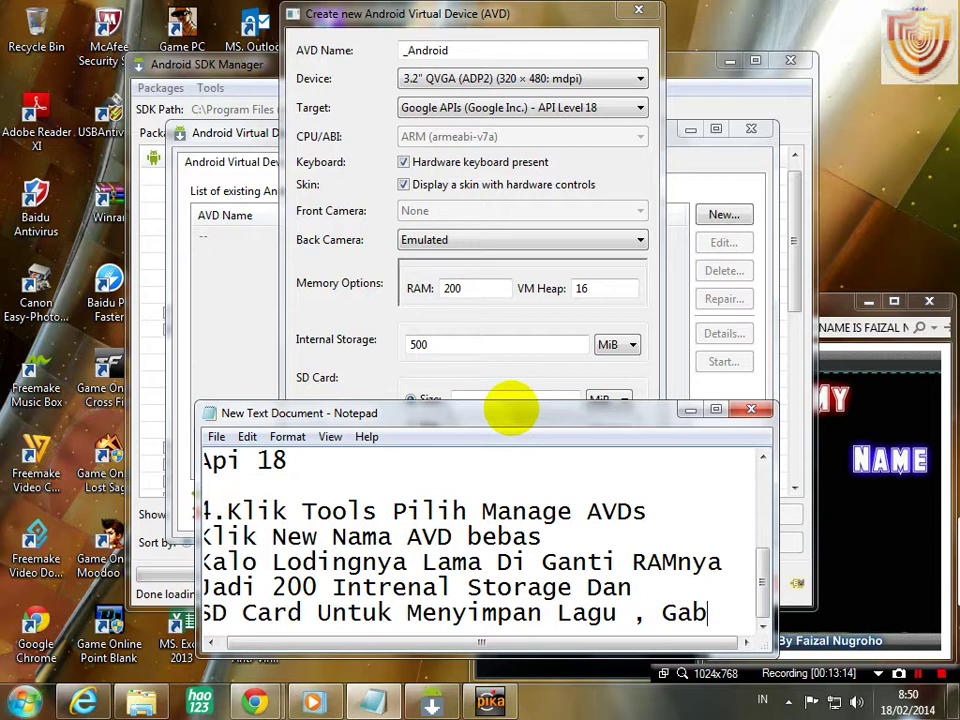
type("ar")
key("Return")
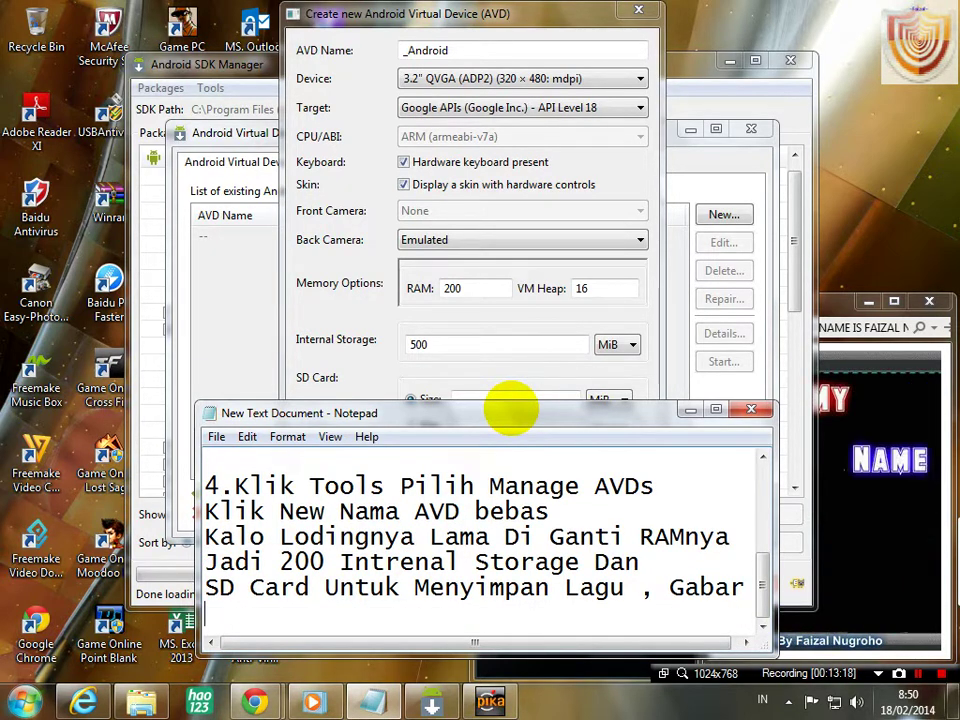
type("Aplikasi DLL")
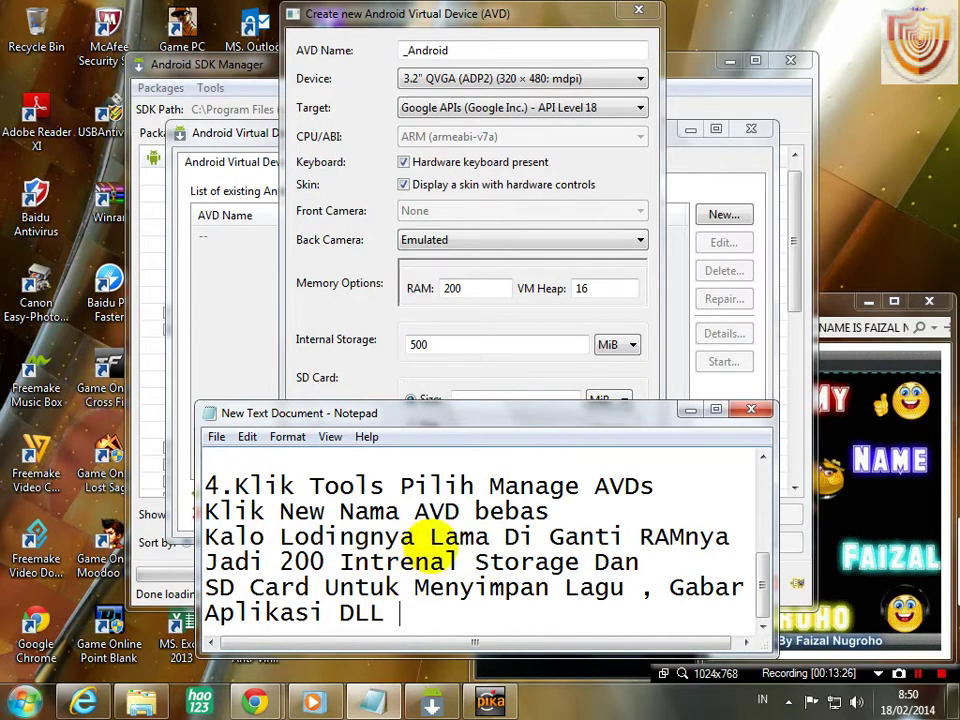
- Set the new AVD's SD card size to 500 MiB
left_click(349, 358)
left_click(486, 395)
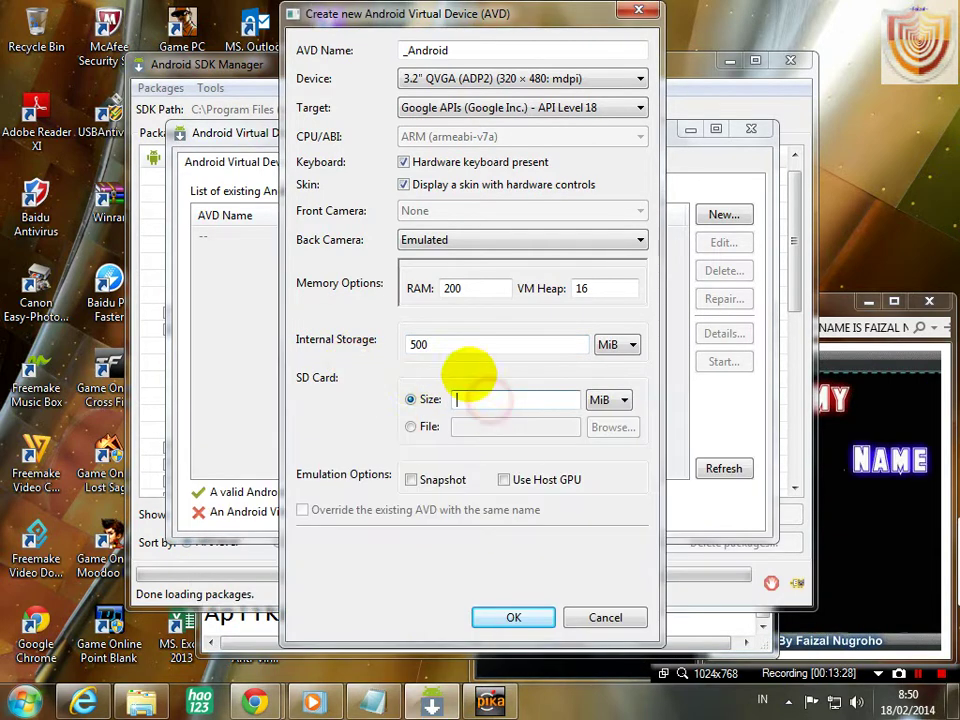
type("00")
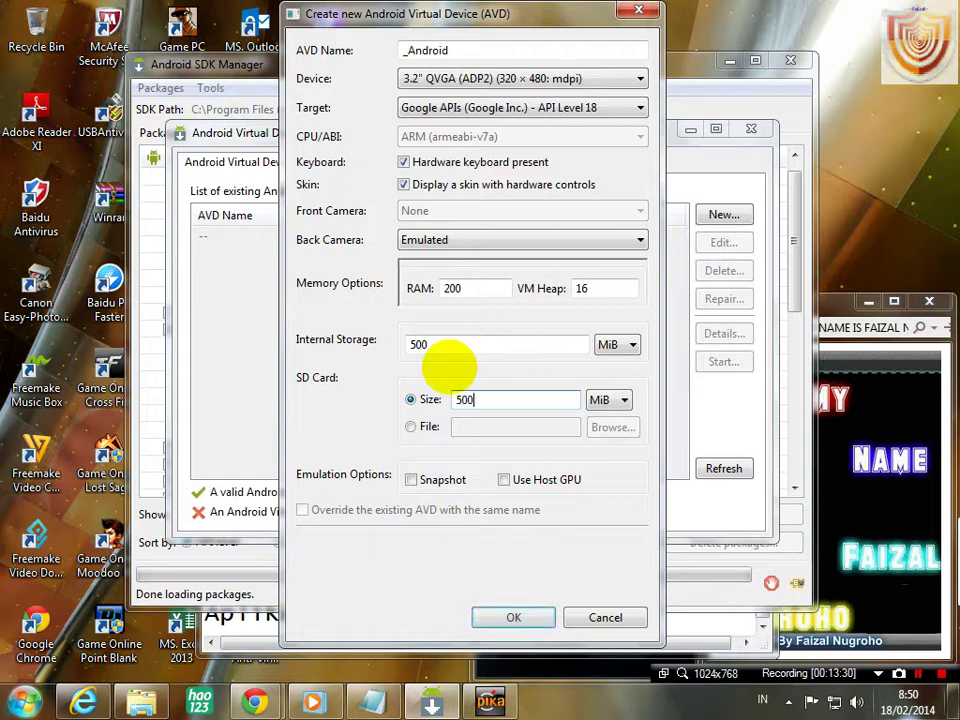
double_click(440, 345)
double_click(506, 399)
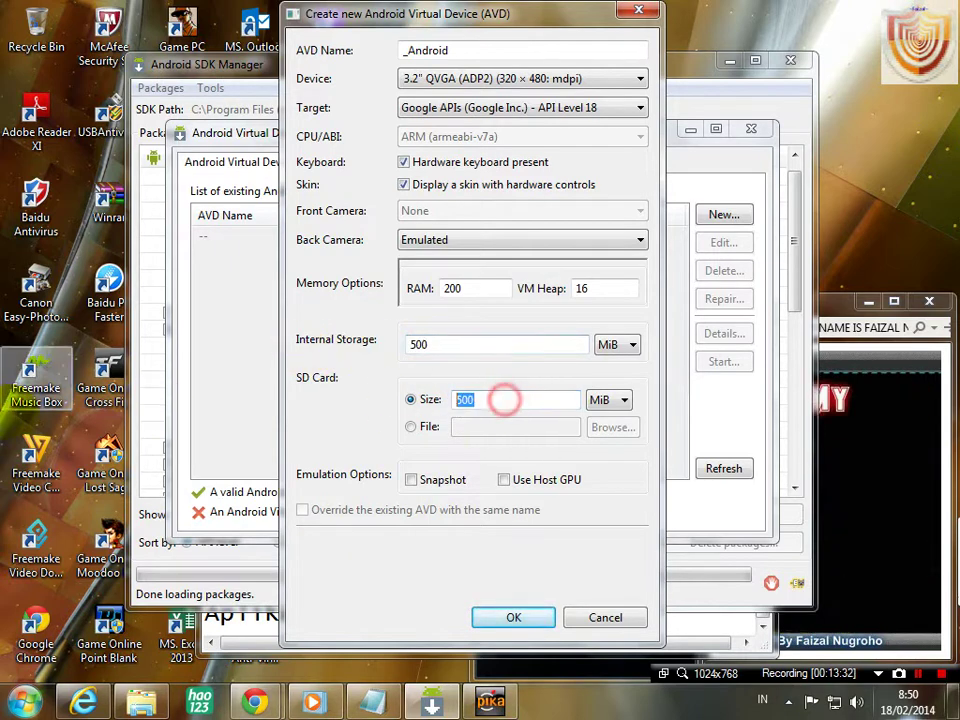
left_click(446, 345)
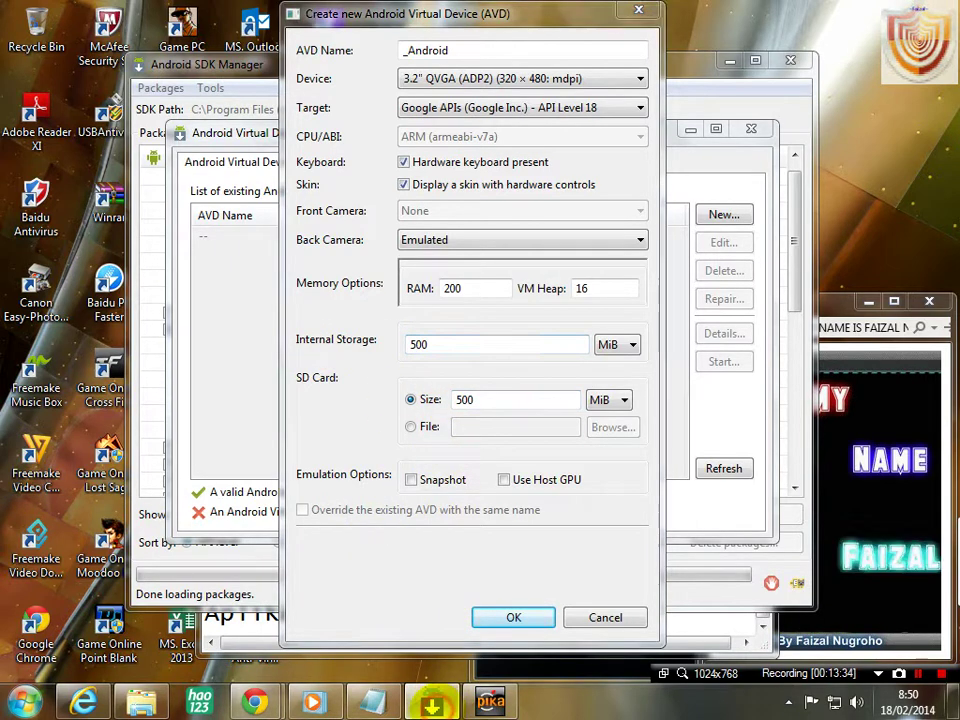
- Extend the note's "Aplikasi DLL" line with "Kalo Mau Lebih dari" and add a new line reading "500 Juga Gpp . ."
left_click(372, 703)
type("Kalo Mau Leb")
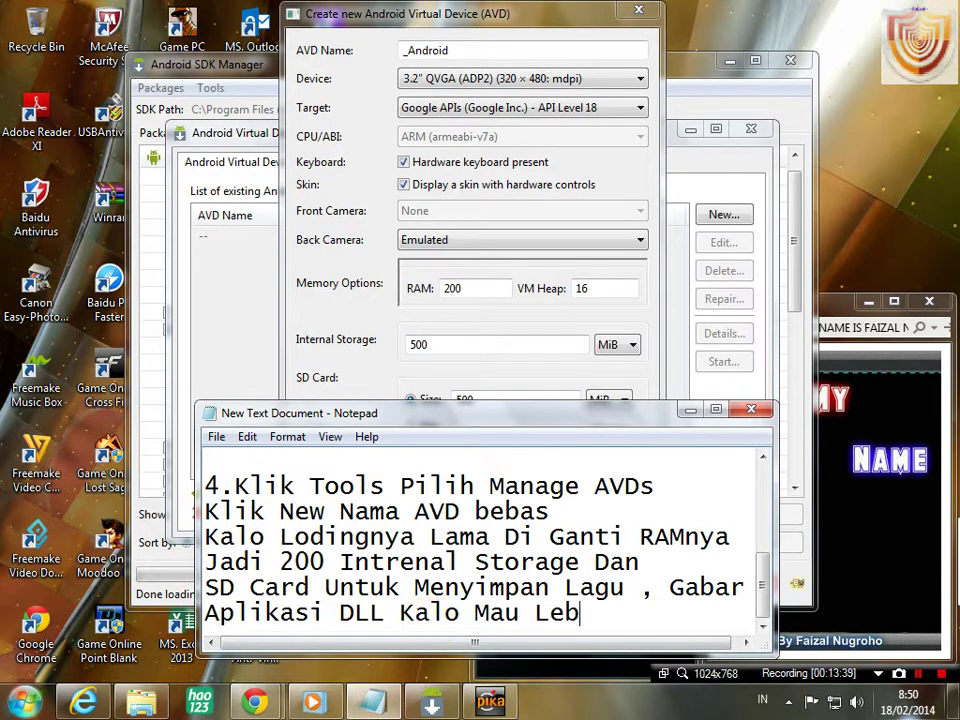
type("ih da")
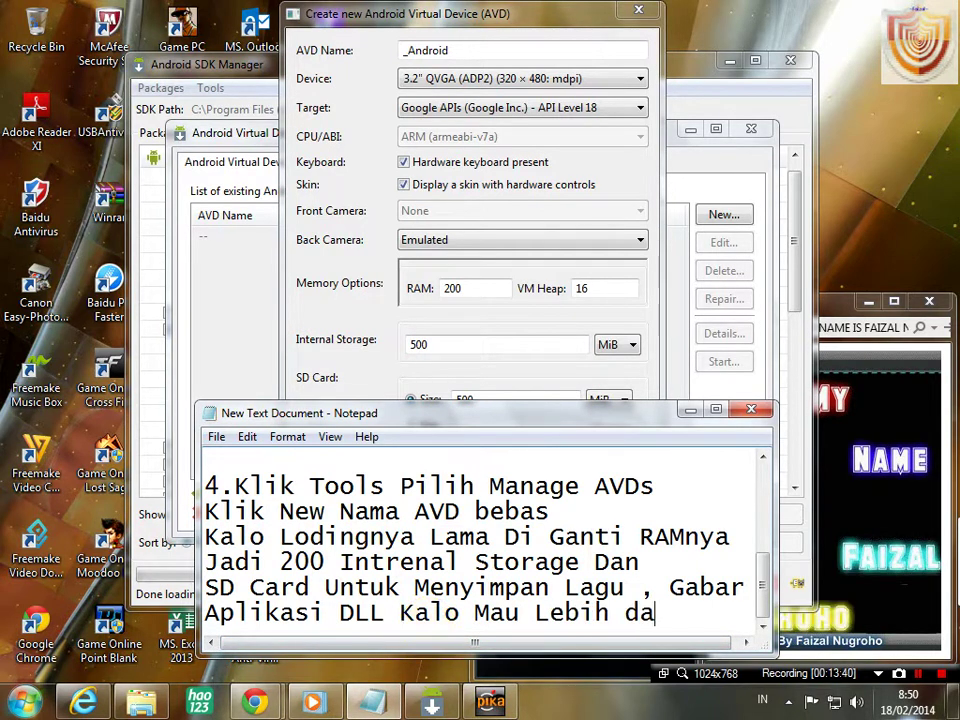
type("ri")
key("Return")
type("5")
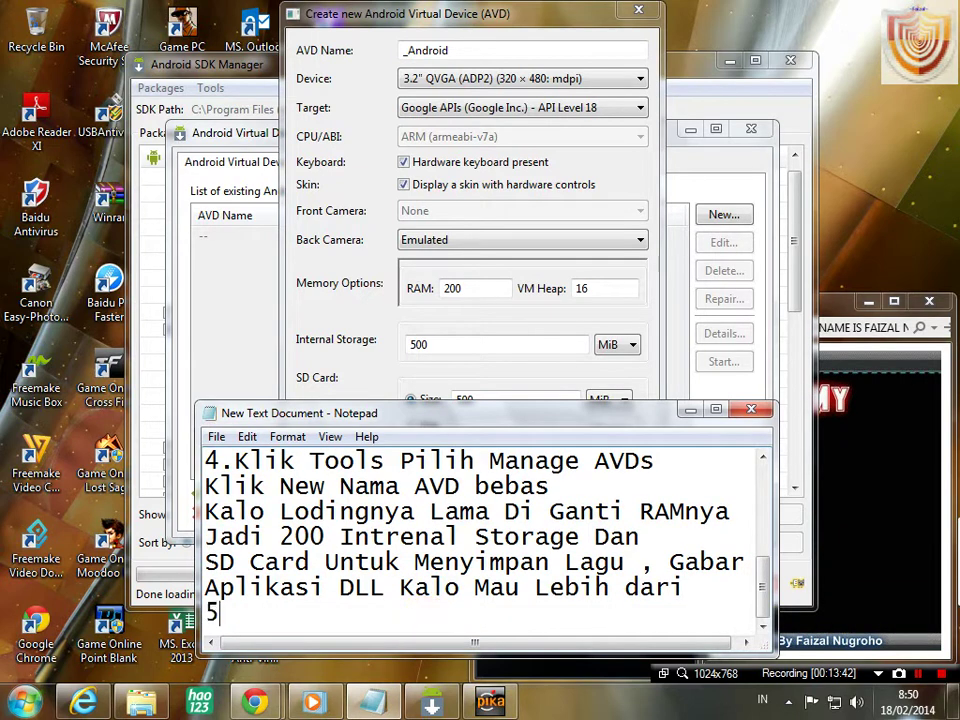
type("00 Jug")
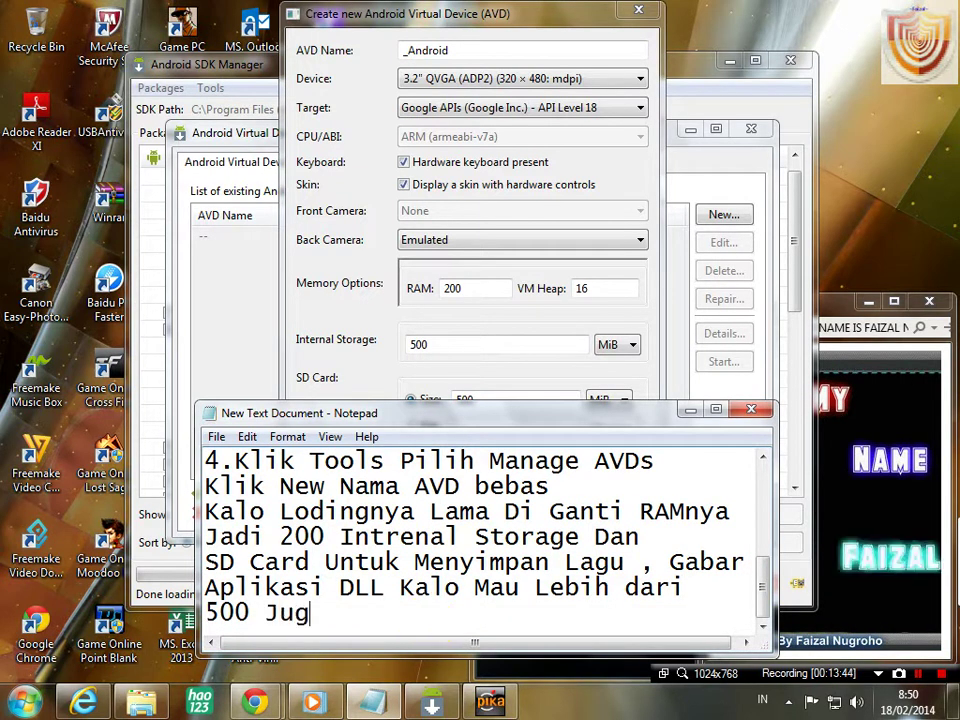
type("a Gpp . .")
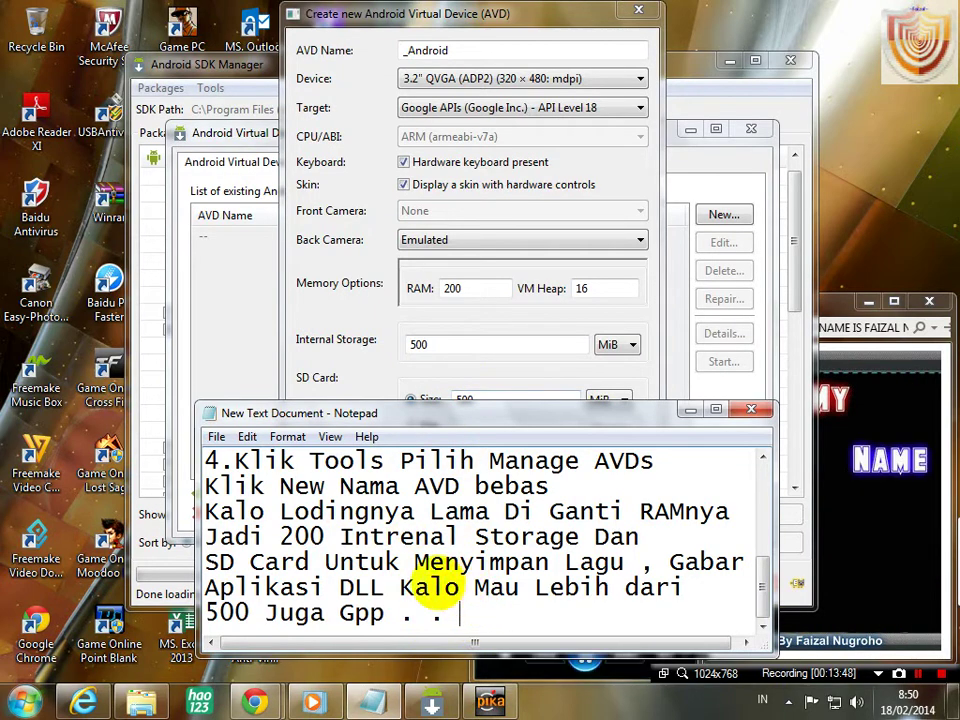
left_click_drag(405, 587, 467, 617)
left_click(485, 617)
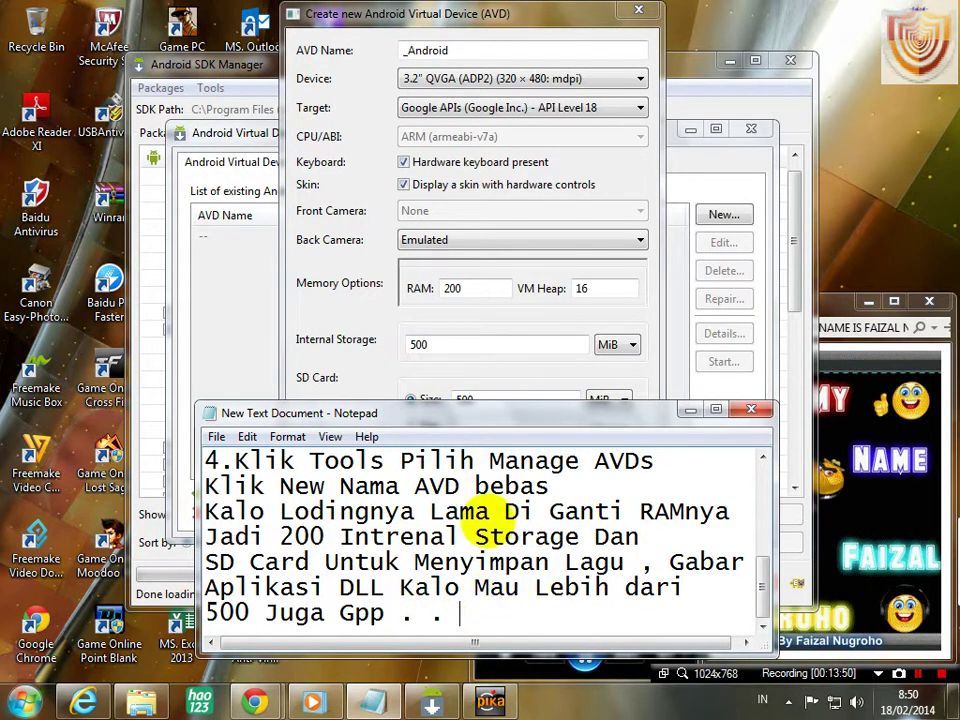
- Create the "_Android" AVD with the entered settings, dismiss the creation result, and select the device in the AVD list
left_click(490, 369)
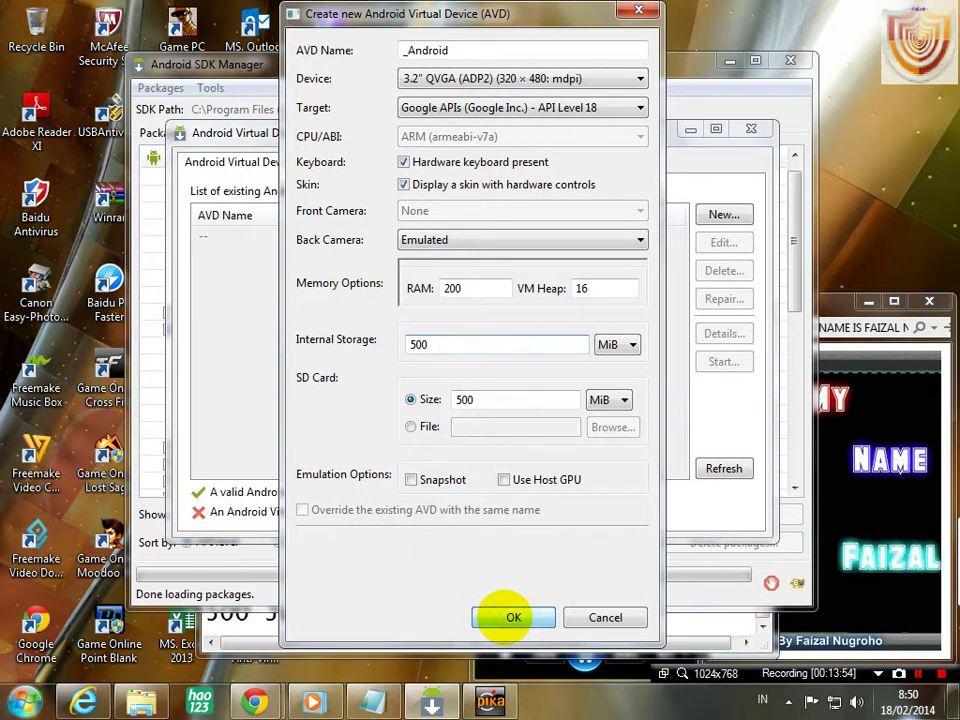
left_click(510, 617)
left_click(659, 455)
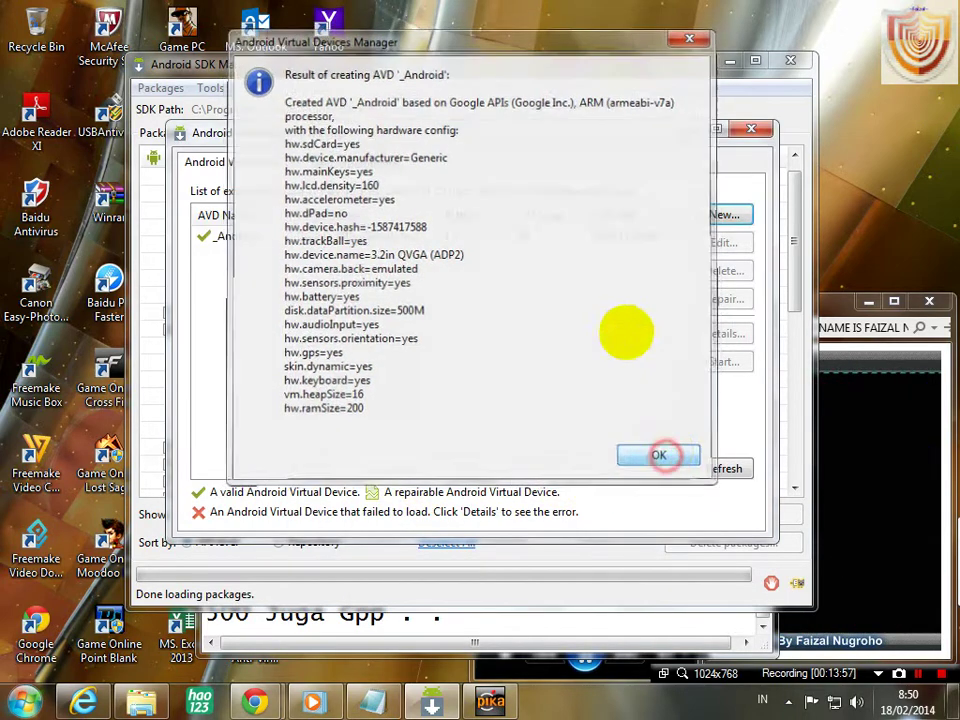
left_click(552, 236)
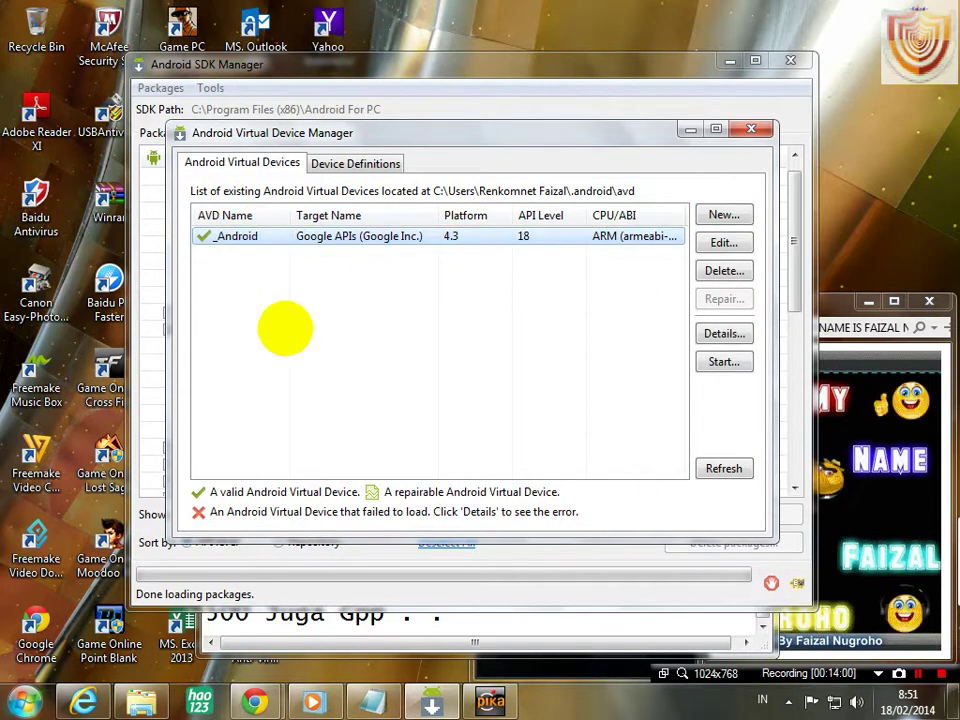
- Extend the note's "500 Juga Gpp . ." line with "Pilih AVD Klik", add a new line reading "Start", and highlight the added text
left_click(480, 614)
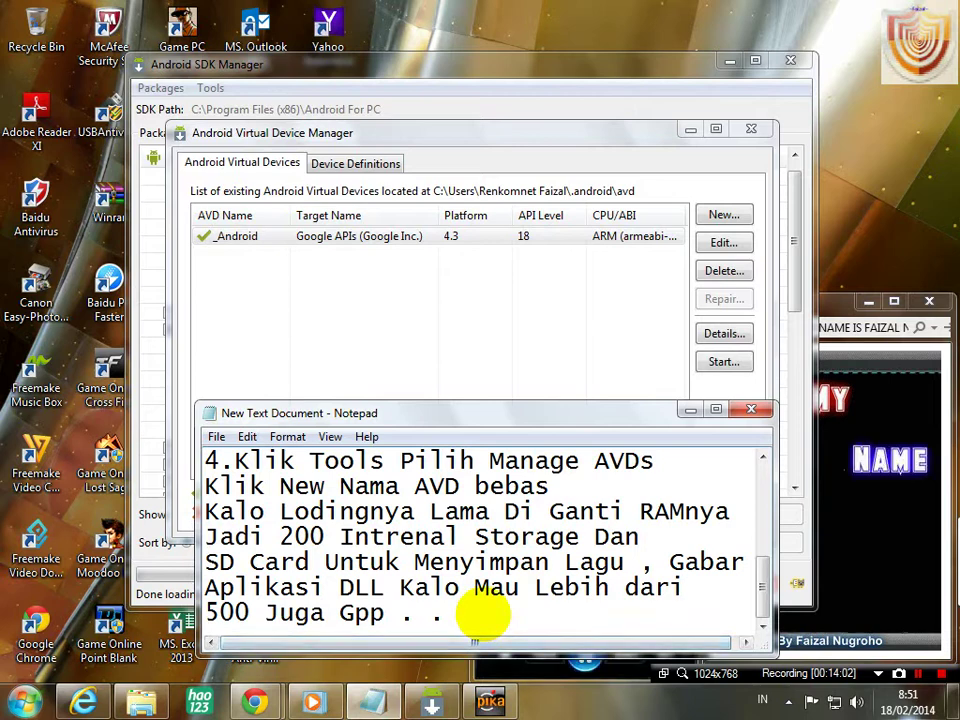
type("Pilih ")
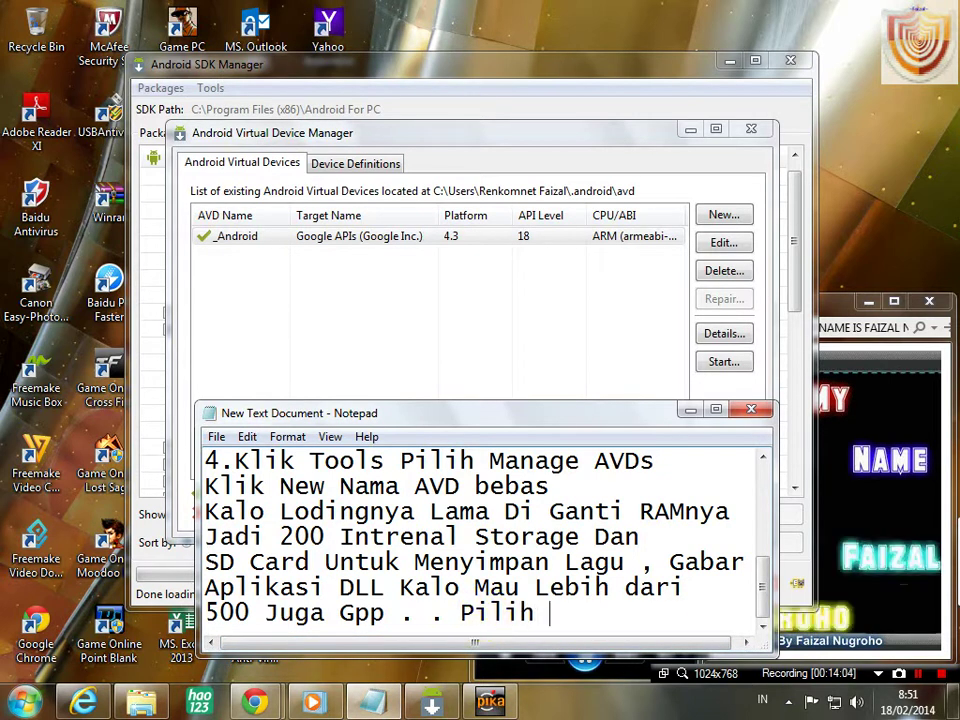
type("AV")
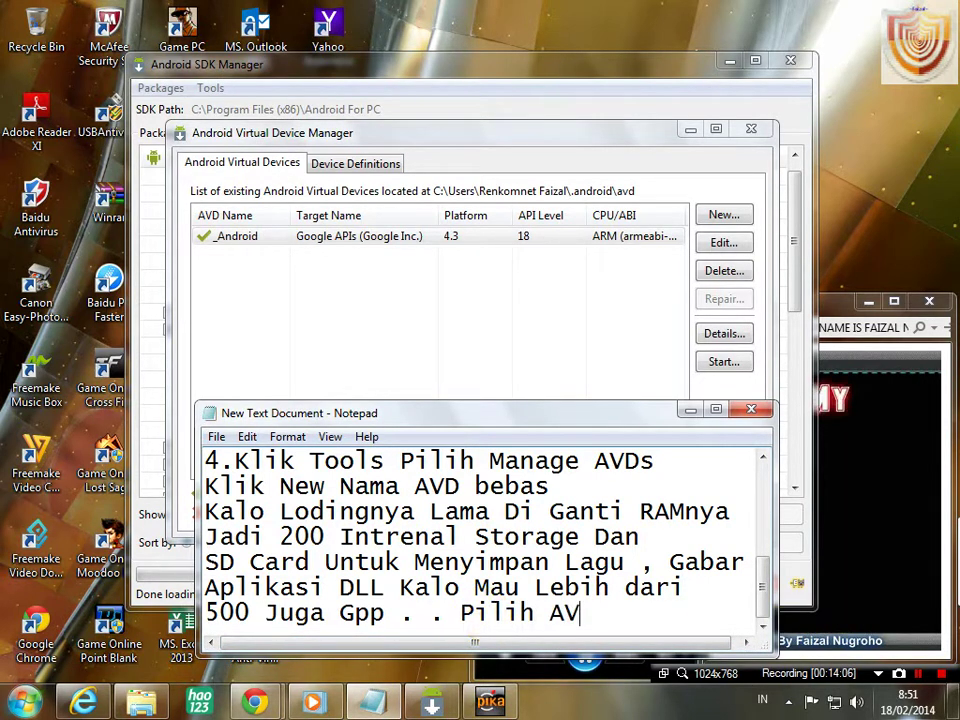
type("D Kli")
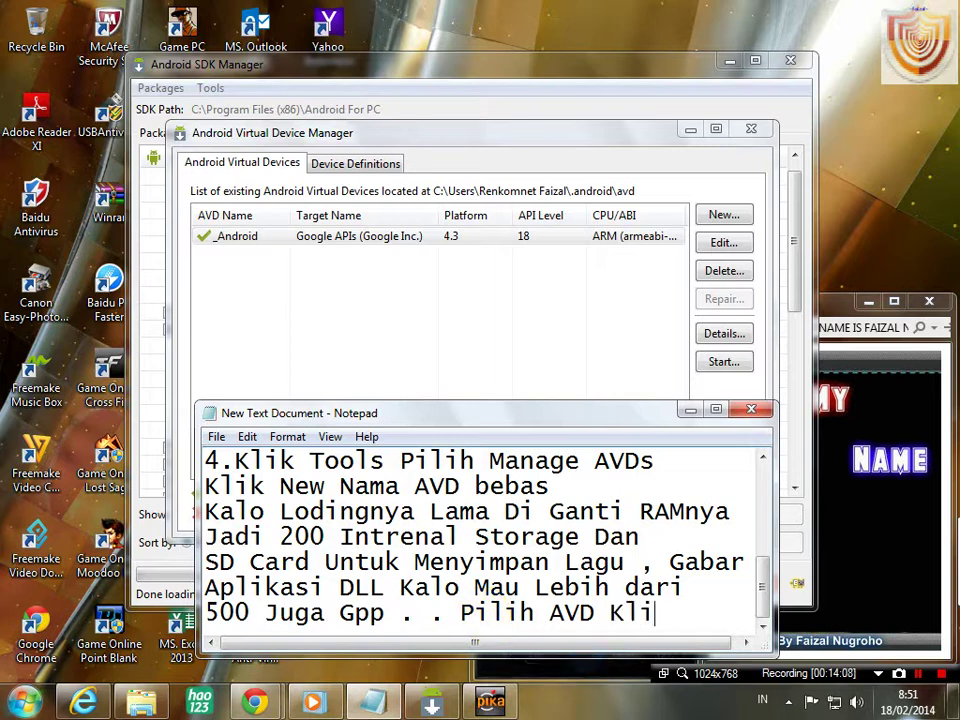
type("k")
key("Return")
type("S")
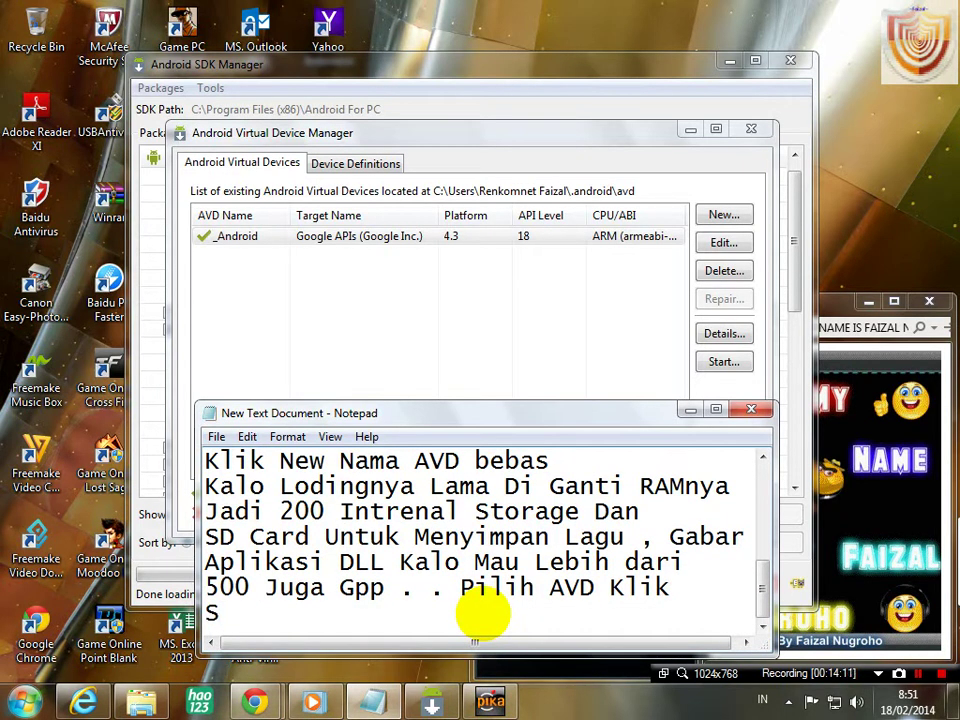
type("tart")
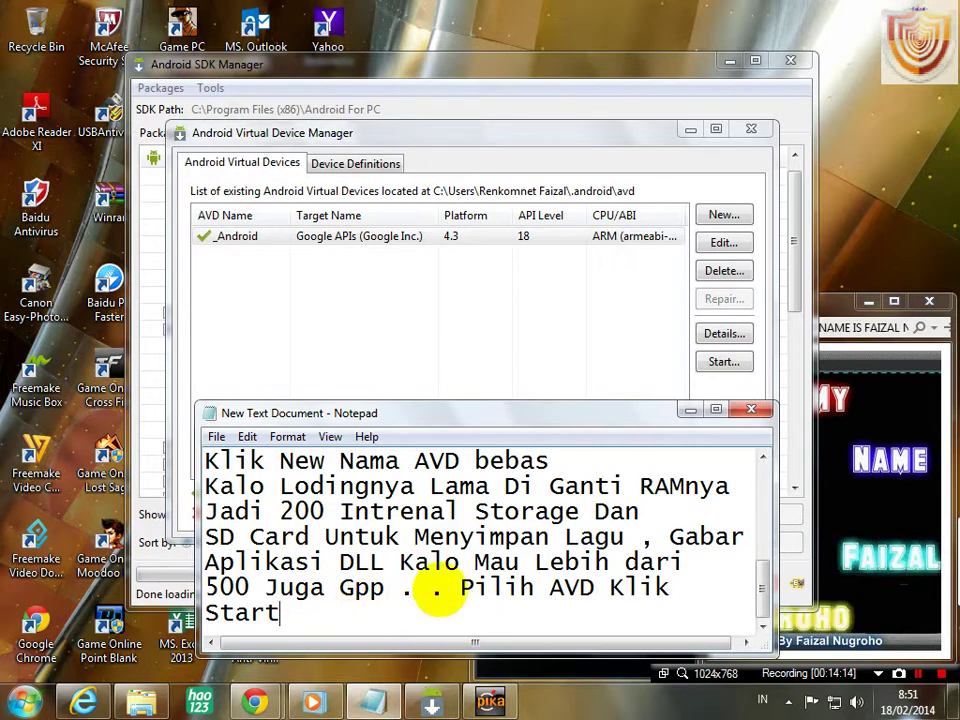
left_click_drag(455, 588, 540, 608)
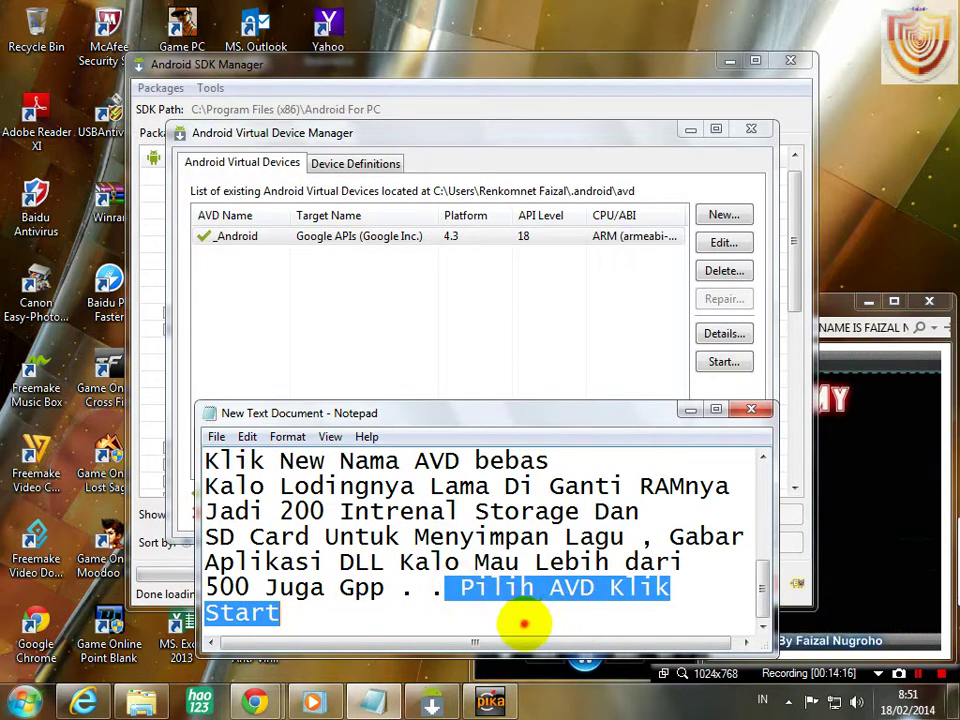
- Launch the "_Android" virtual device with the default launch options and move its emulator window clear of the note
left_click(499, 352)
left_click(613, 236)
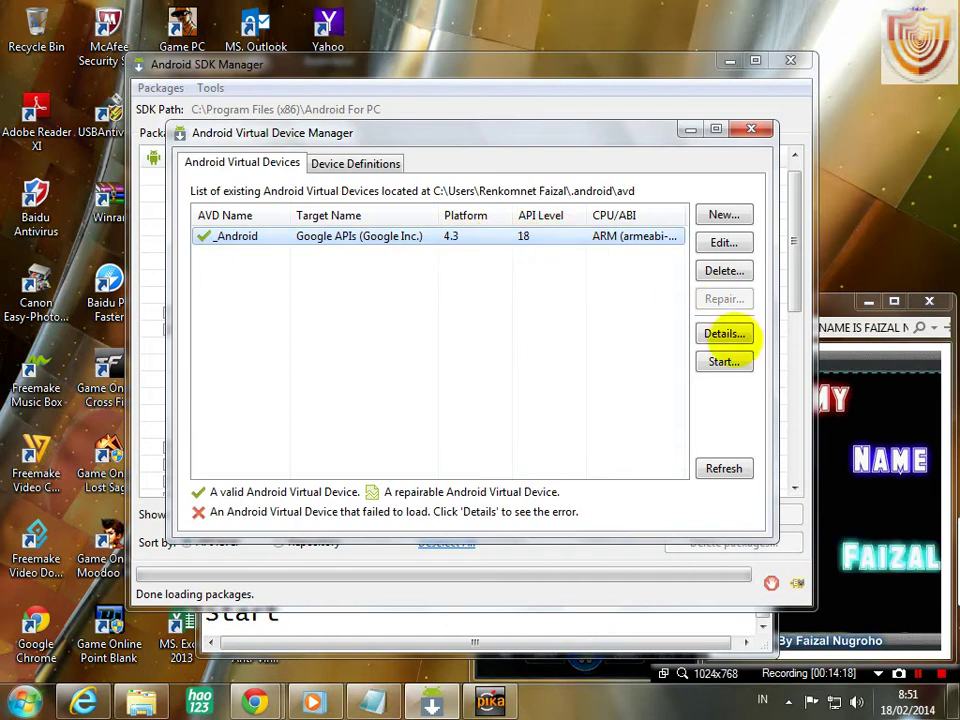
left_click(723, 361)
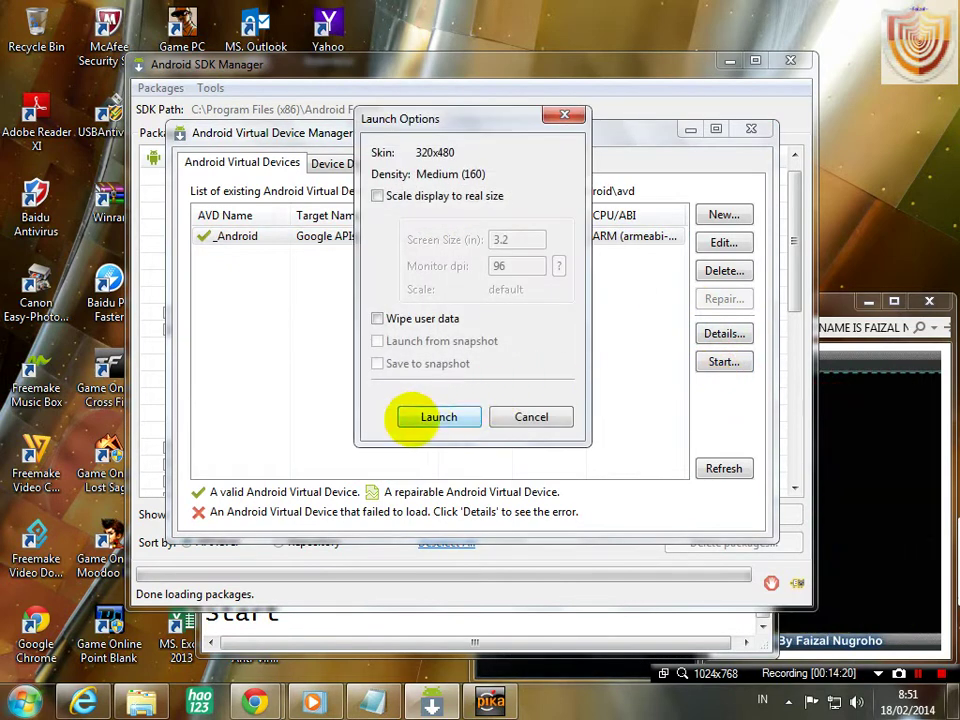
left_click(436, 416)
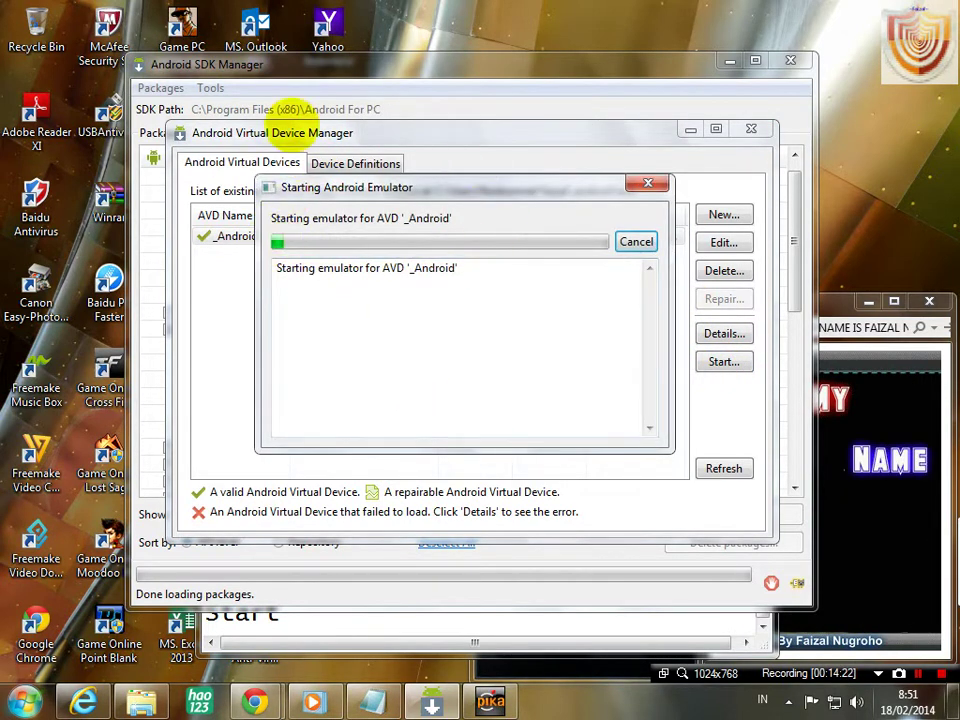
left_click(358, 619)
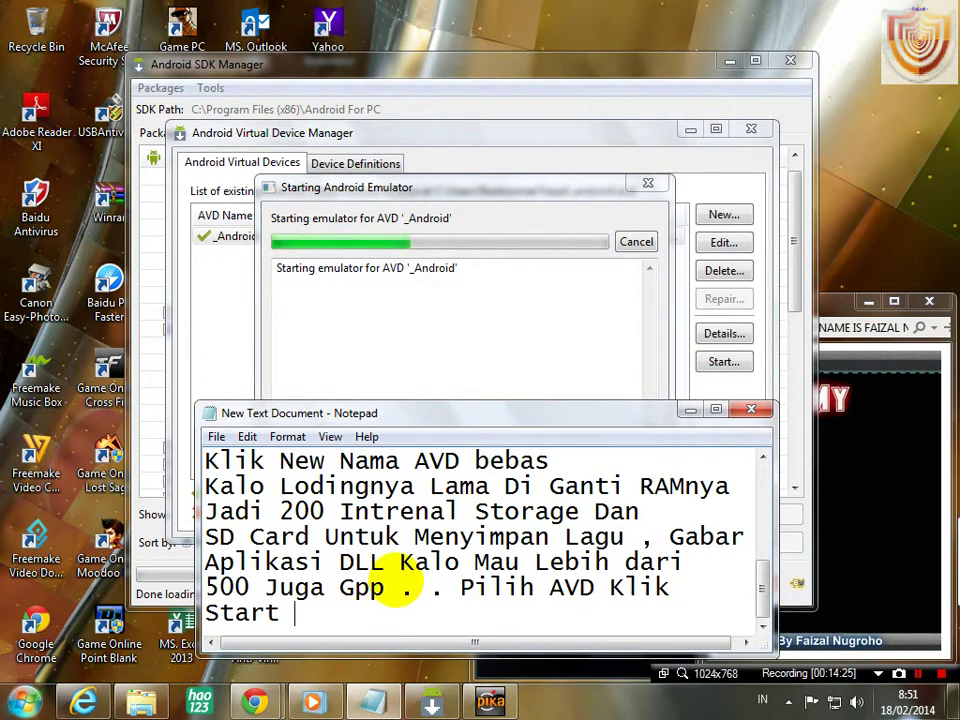
scroll(370, 580, "up", 1)
scroll(500, 490, "down", 1)
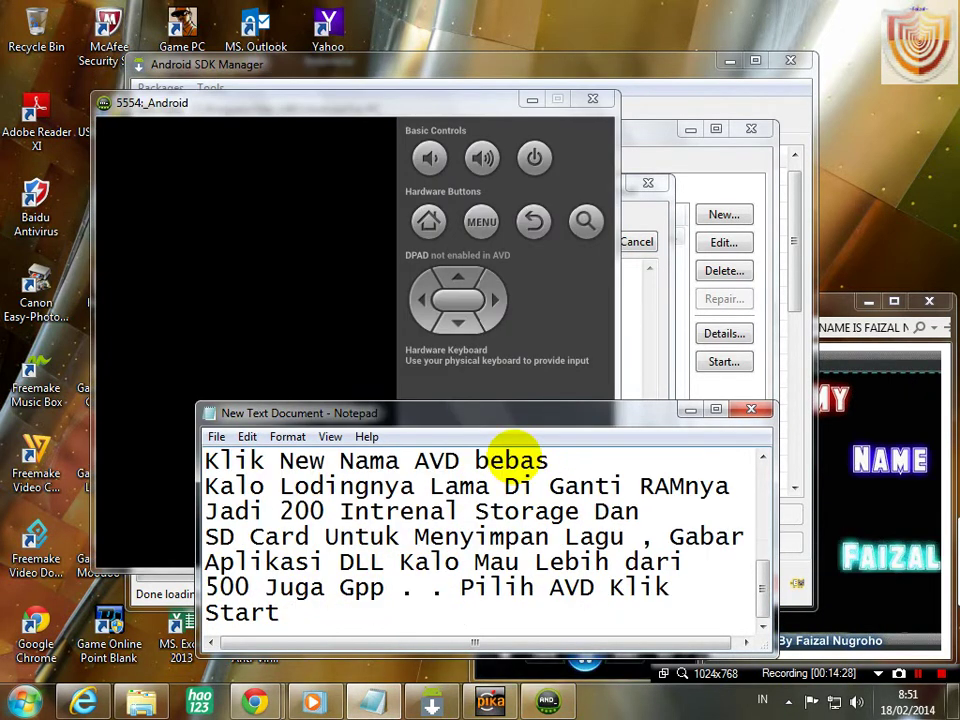
left_click_drag(422, 100, 749, 53)
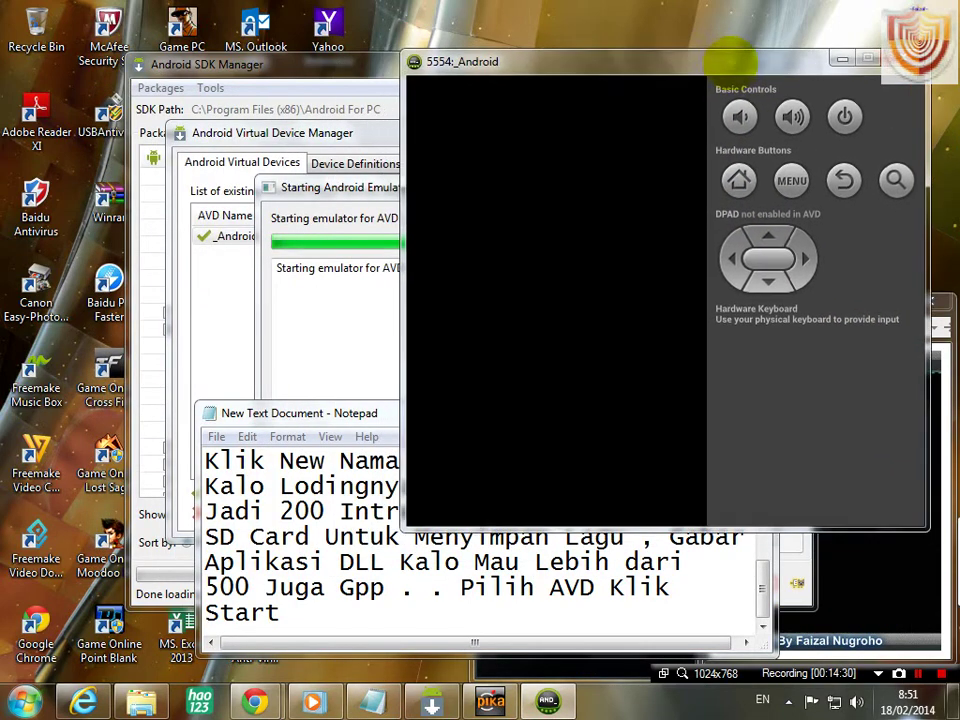
- Extend the note's "Start" line with "Android Terbuka Tunggu Lodingnya" and add a new line reading "SELESAI . ."
left_click(325, 615)
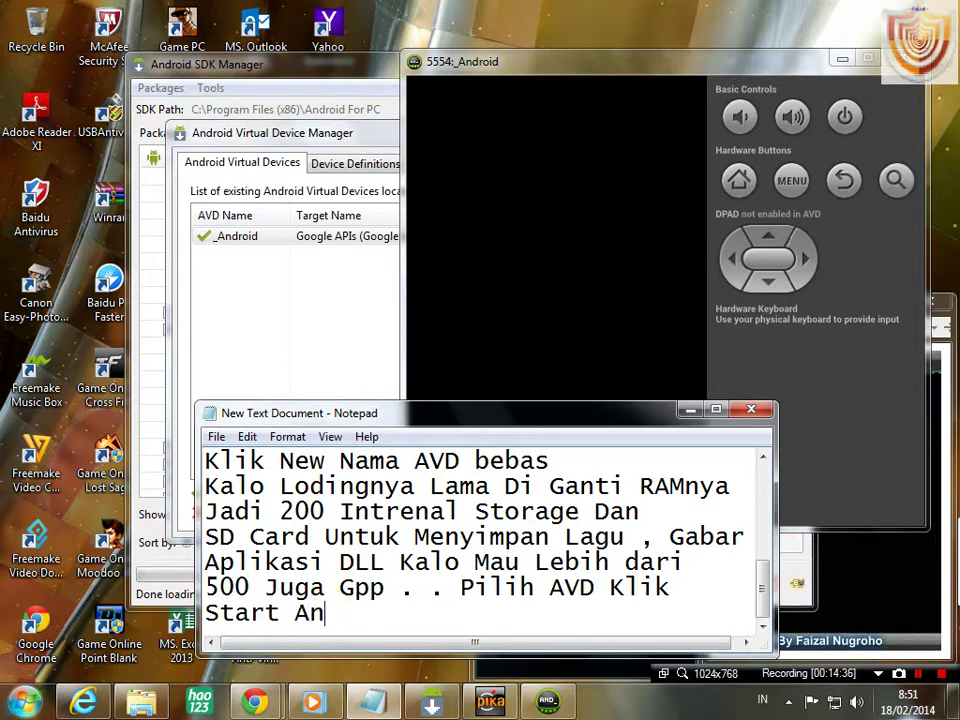
type("Android Te")
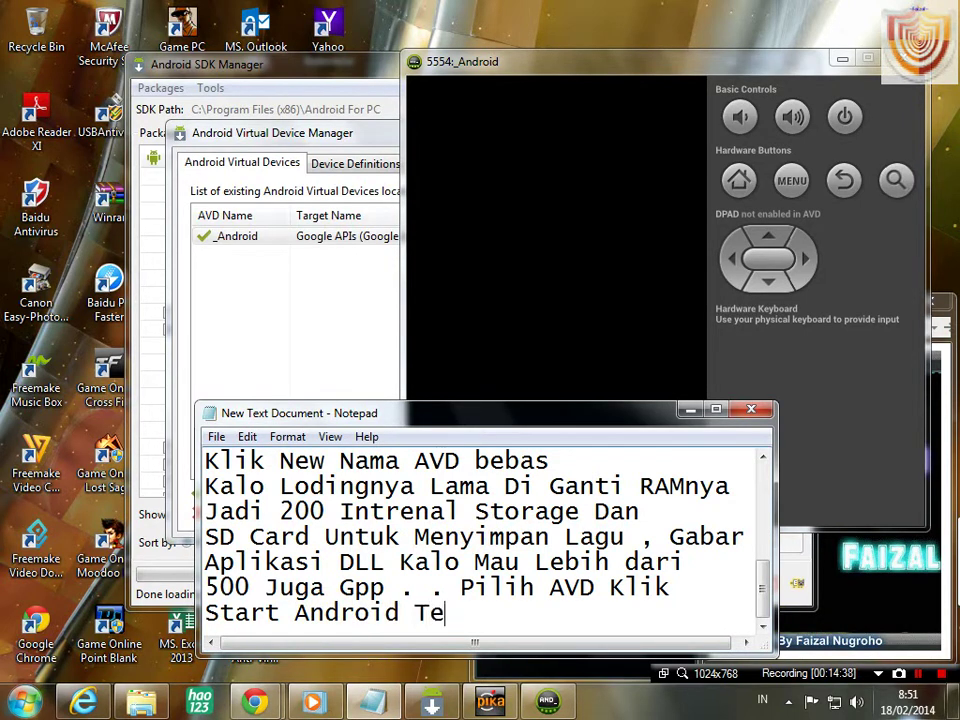
type("rbuka")
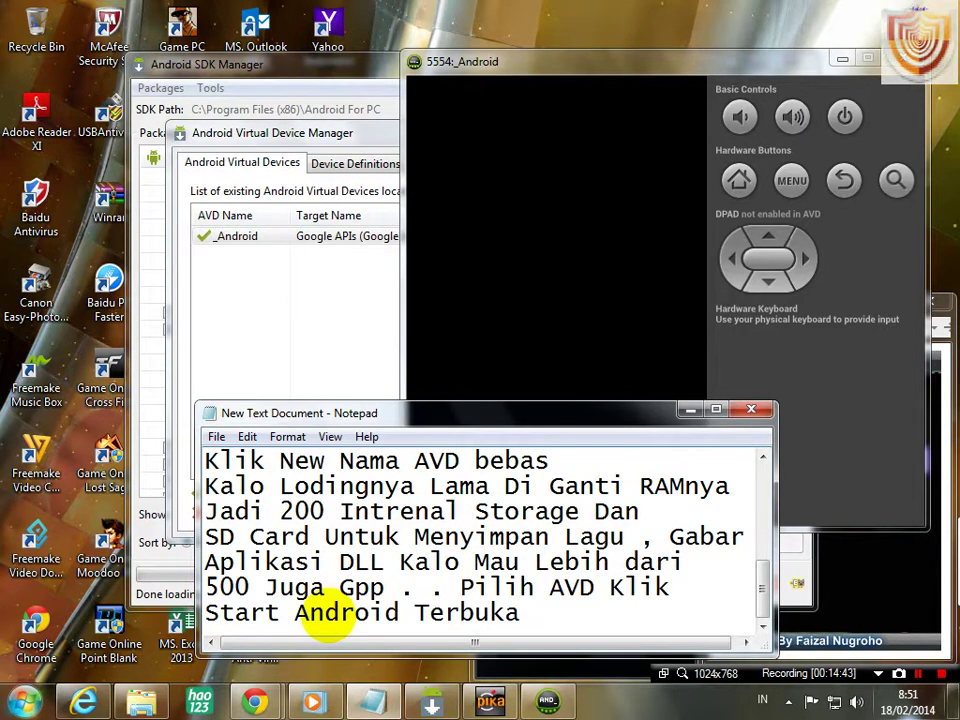
left_click_drag(294, 612, 540, 613)
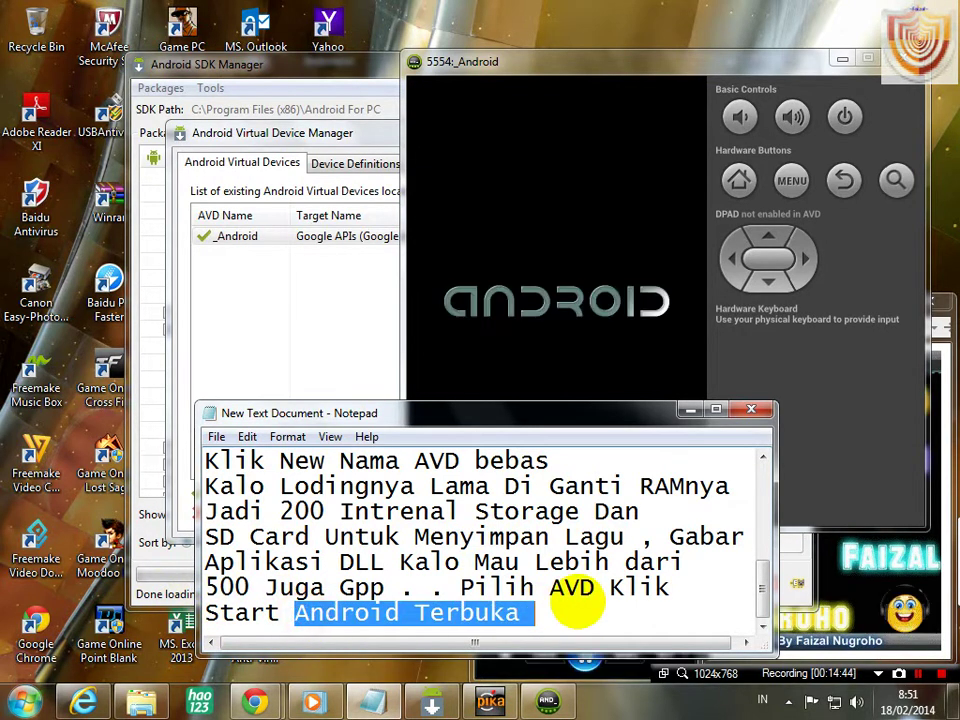
left_click(580, 613)
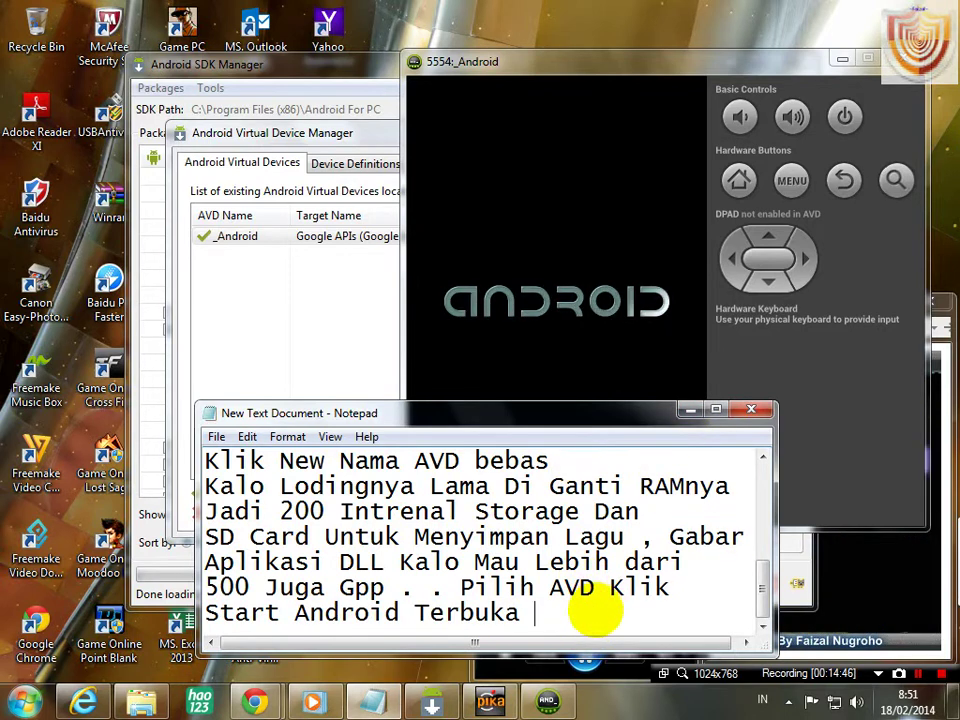
type("Tunggu")
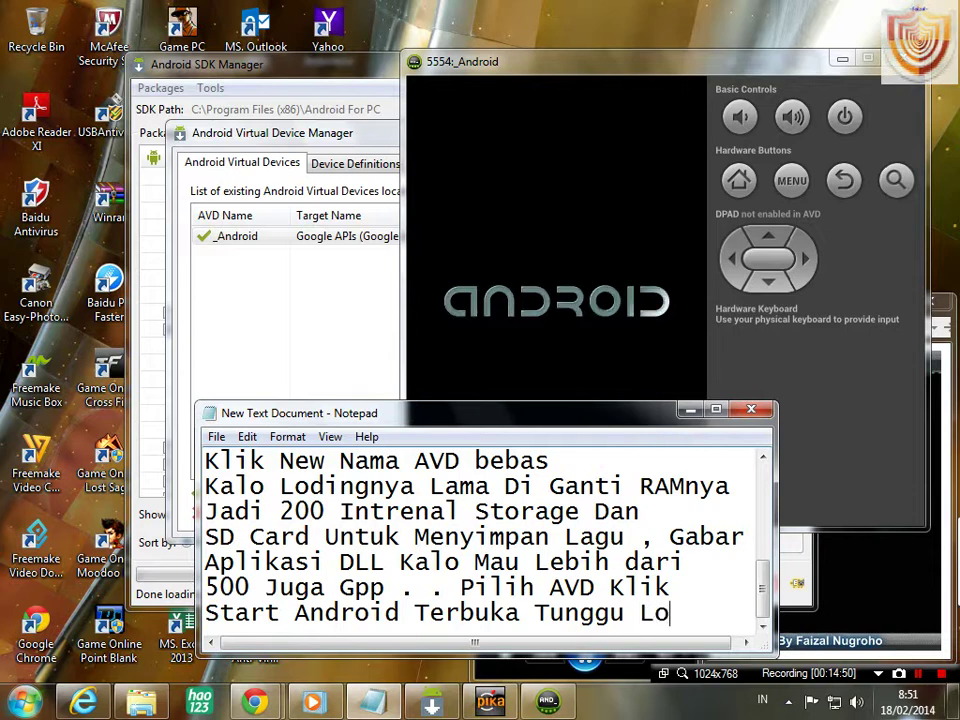
type(" Lodingnya")
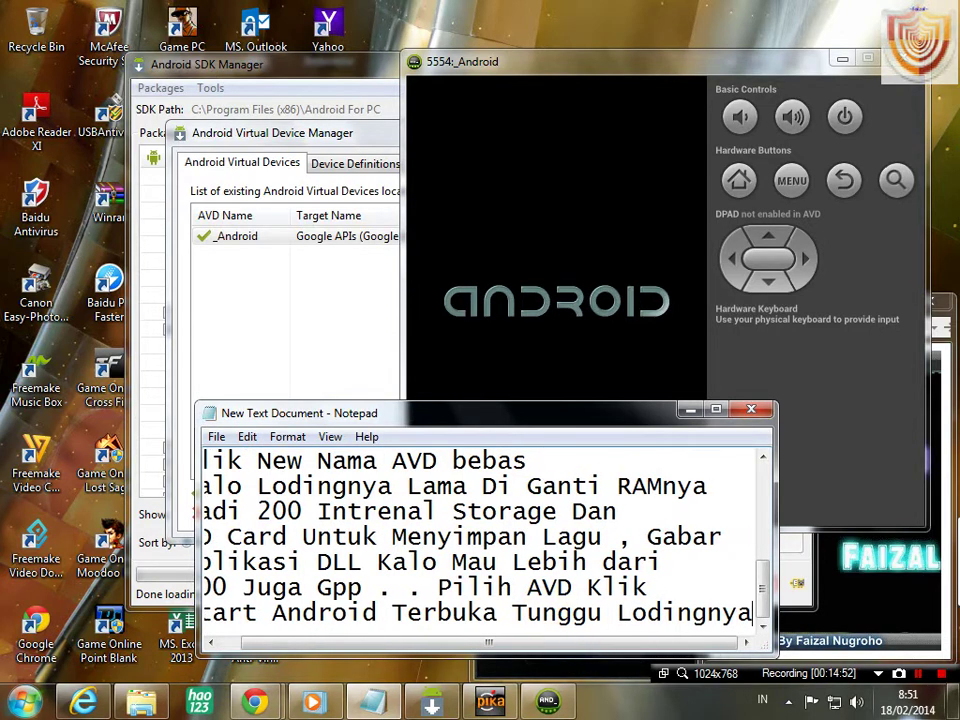
key("Return")
type("SE")
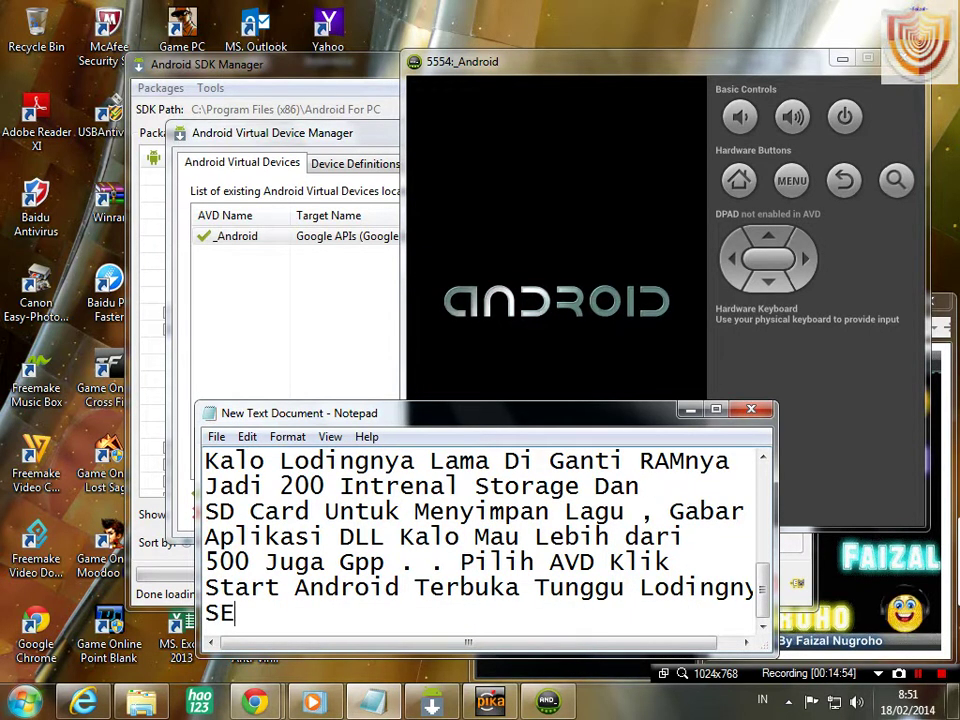
type("LESAI . .")
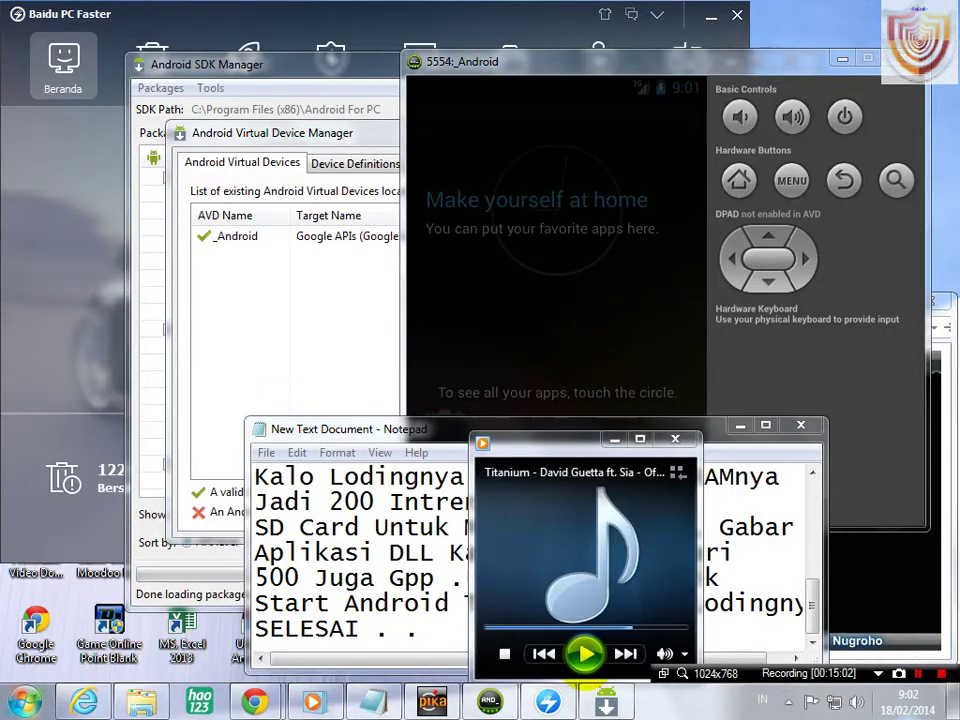
- Resume the paused song in the media player and append "==>" to the note's "SELESAI . ." line
left_click(585, 653)
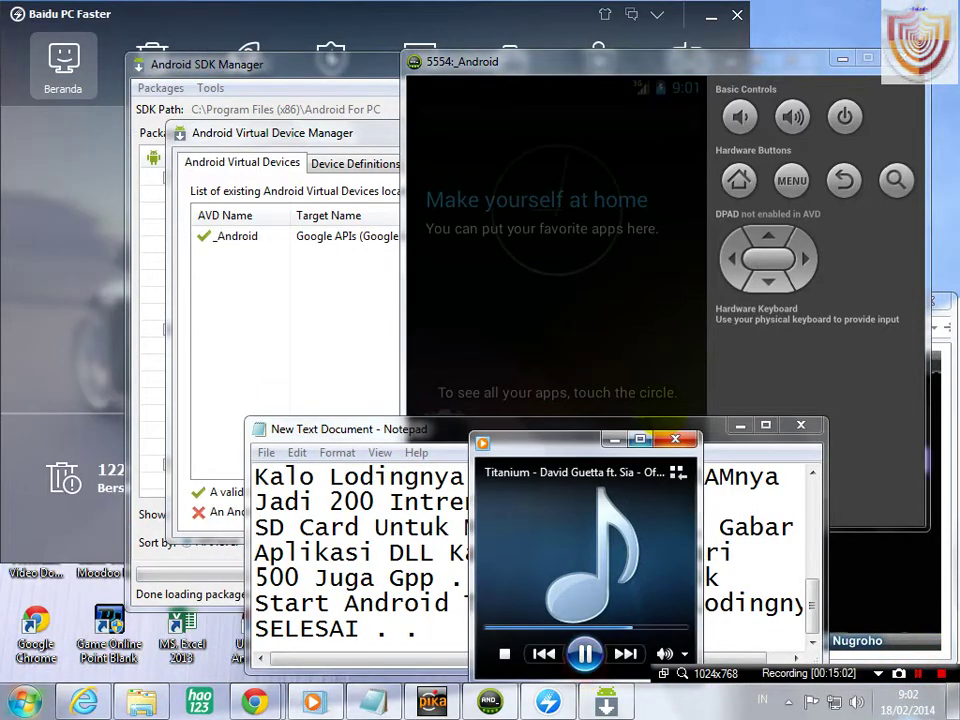
left_click_drag(600, 428, 405, 318)
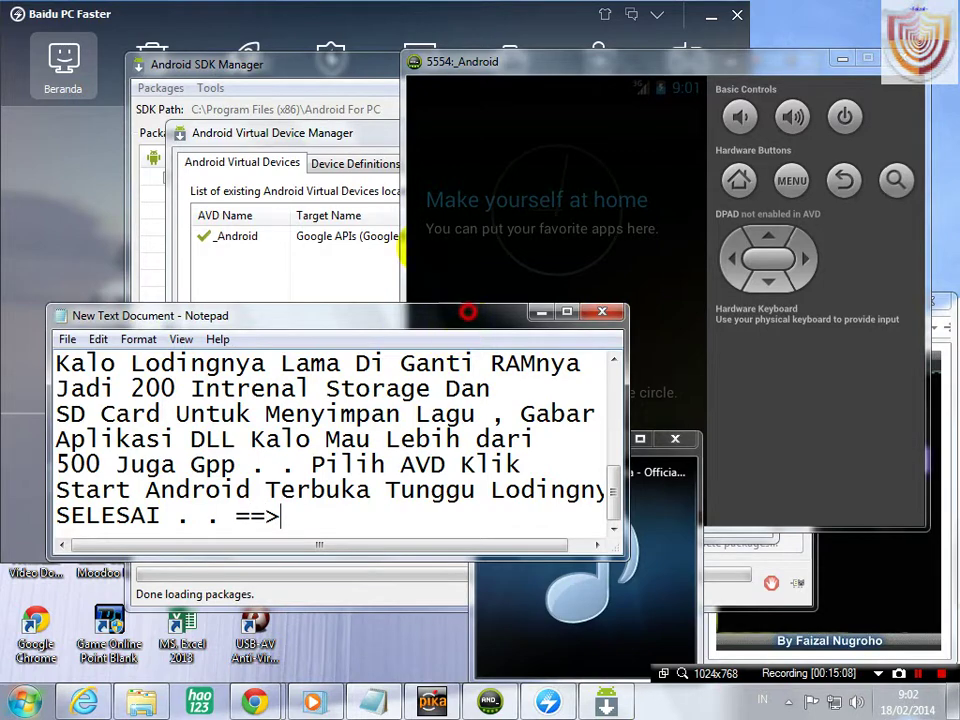
- Move the note away from the emulator screen and dismiss the "Make yourself at home" introduction on the Android home screen
left_click_drag(468, 312, 428, 158)
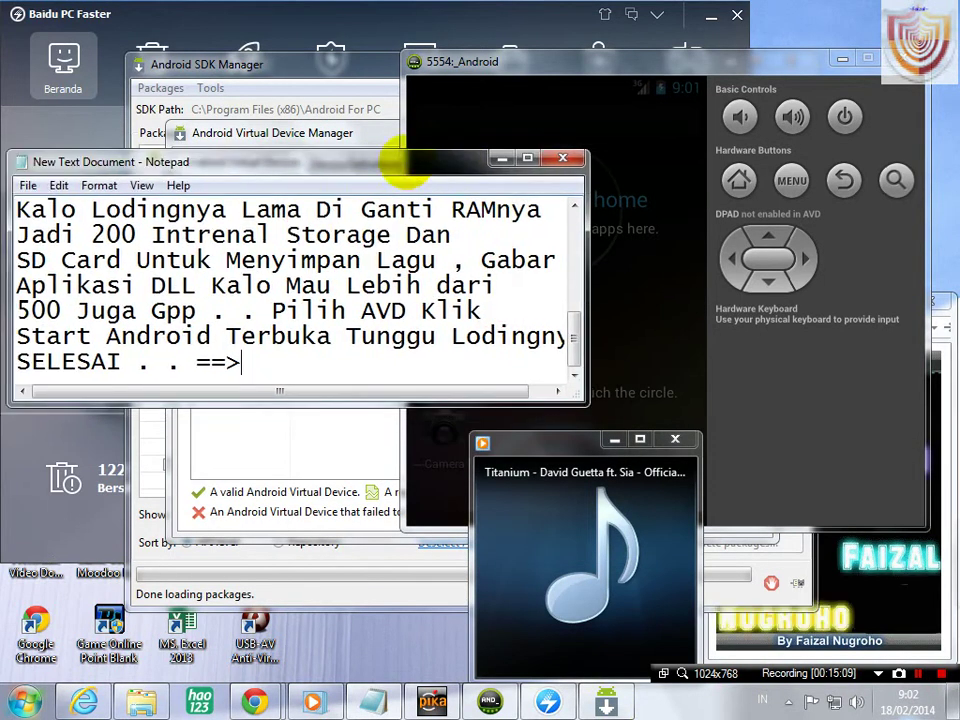
left_click(685, 324)
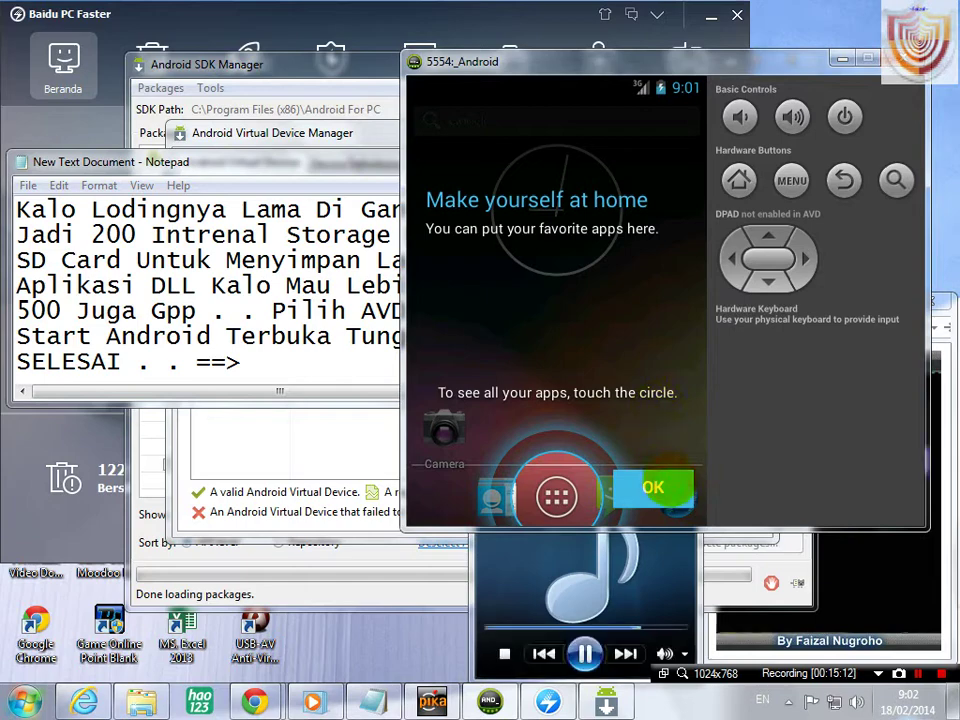
left_click(653, 487)
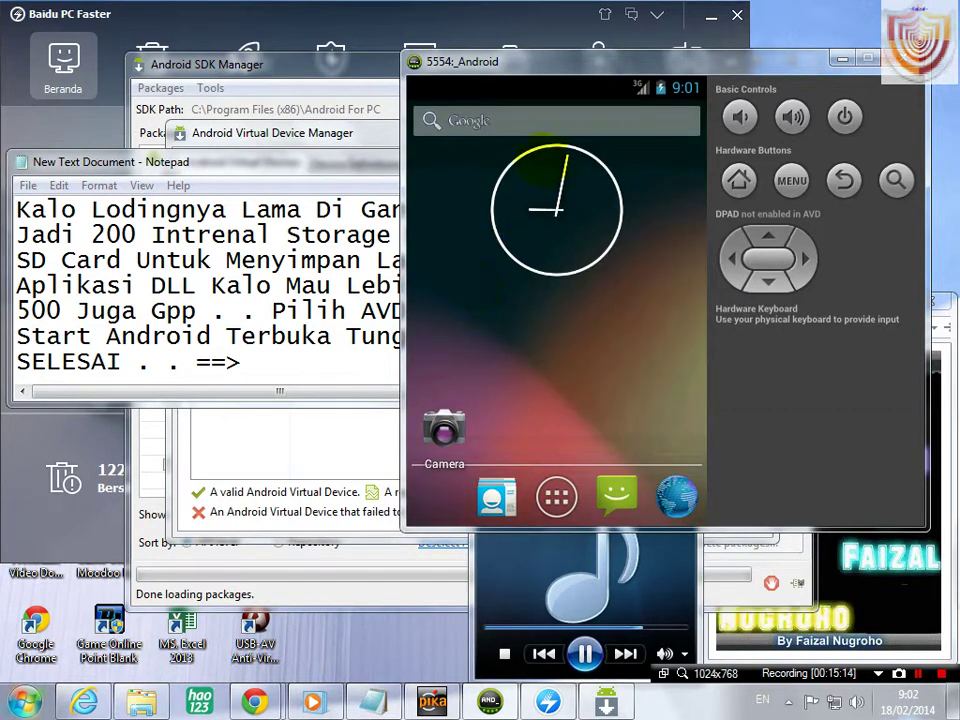
- Move the note window over the emulator and add "Untuk BBM Di Vidio SElanjutnya" below a blank line, followed by a new line
left_click_drag(370, 162, 628, 340)
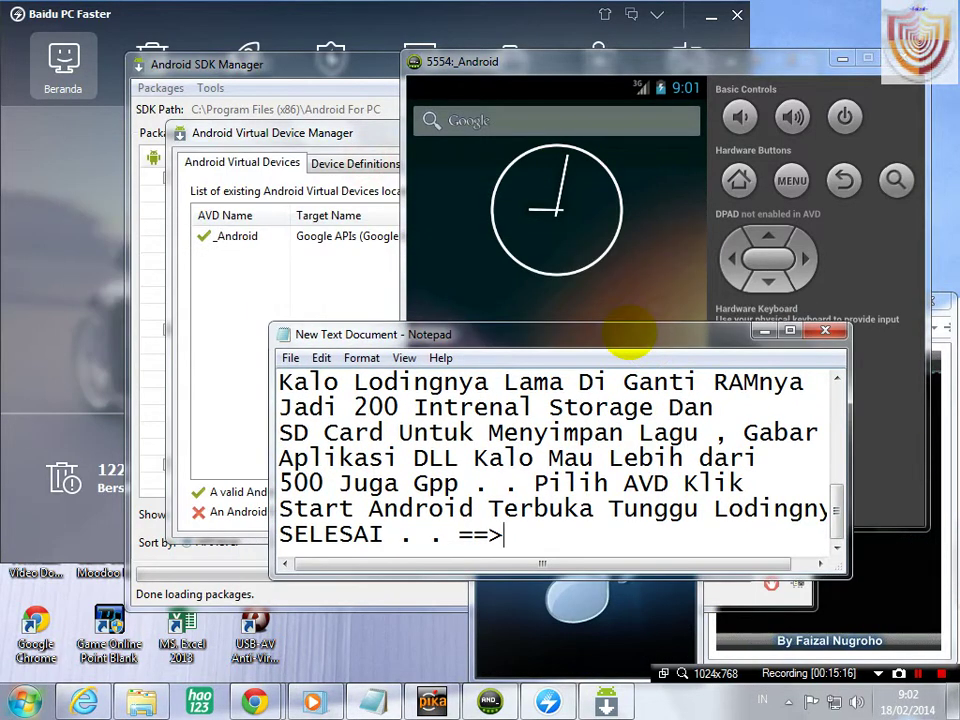
key("Return")
key("Return")
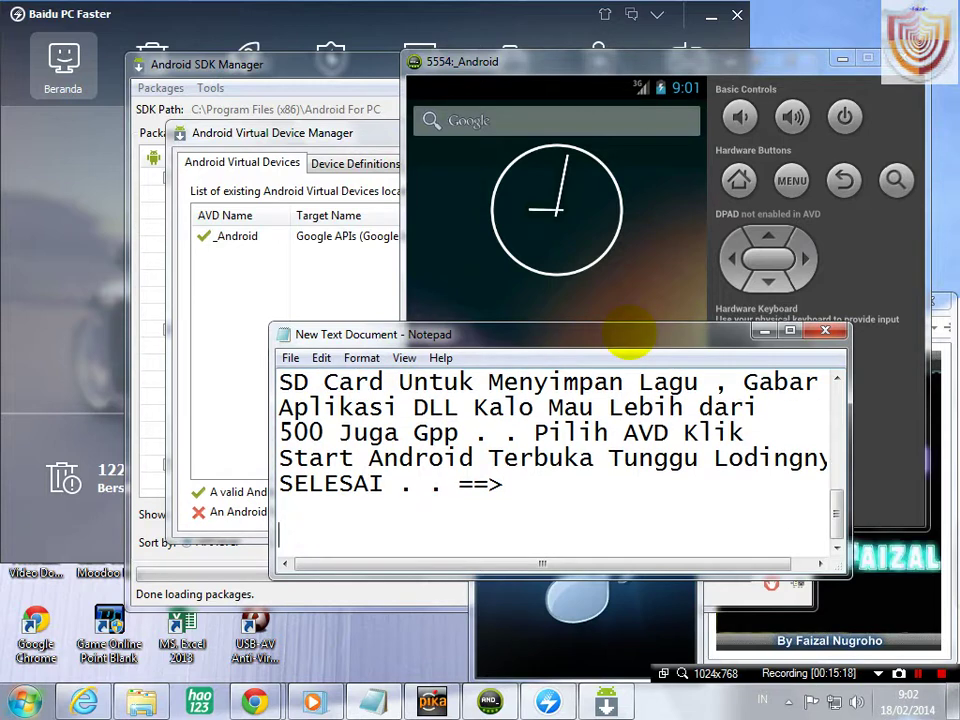
type("Untuk")
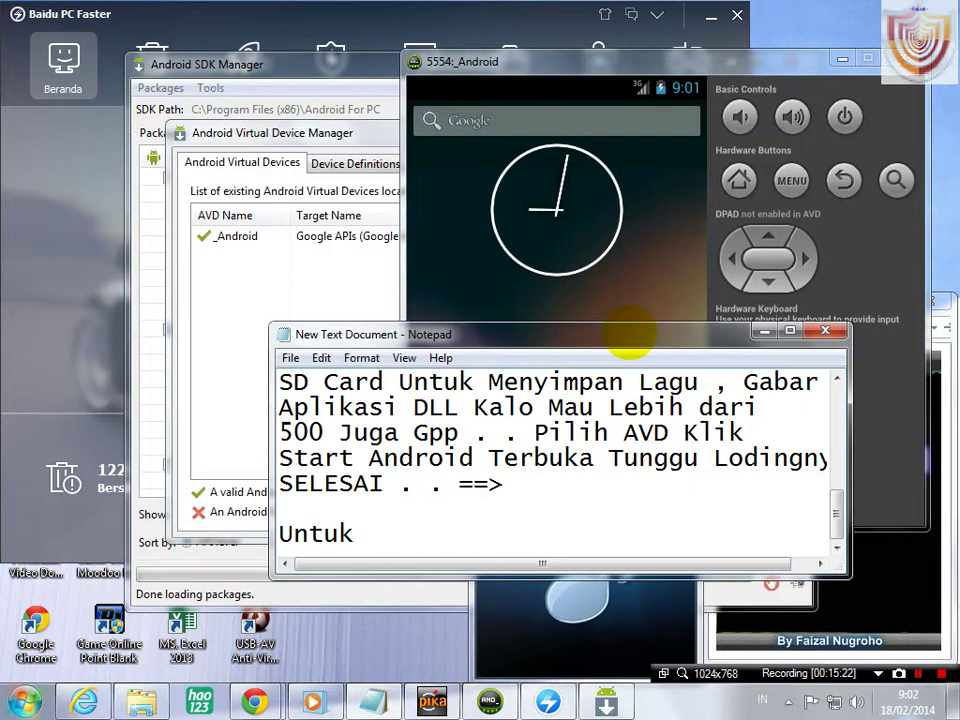
type(" BB")
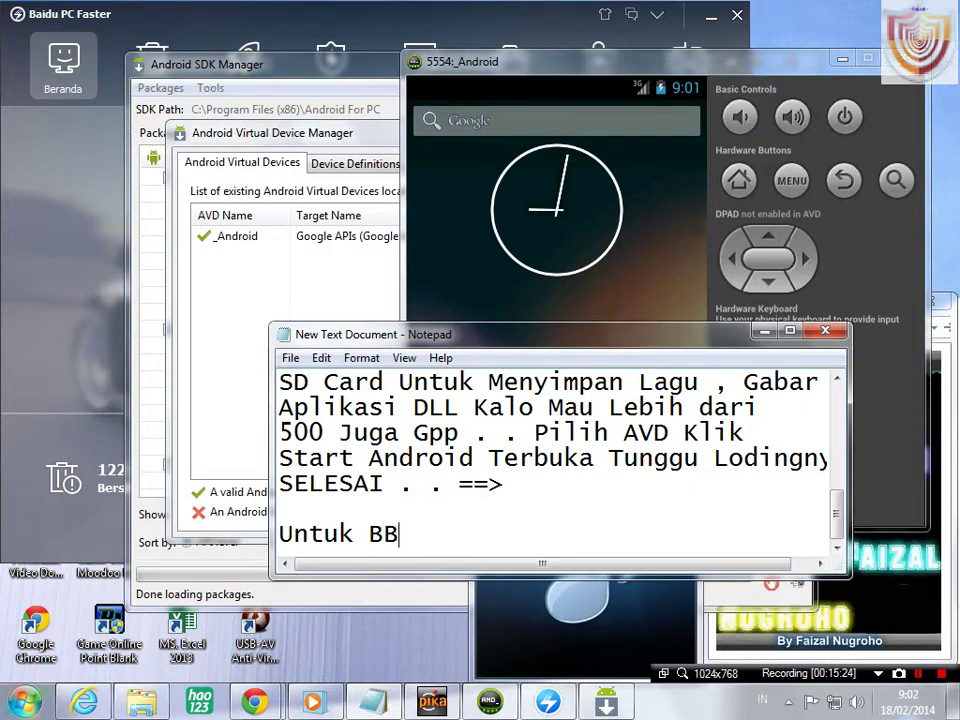
type("M ")
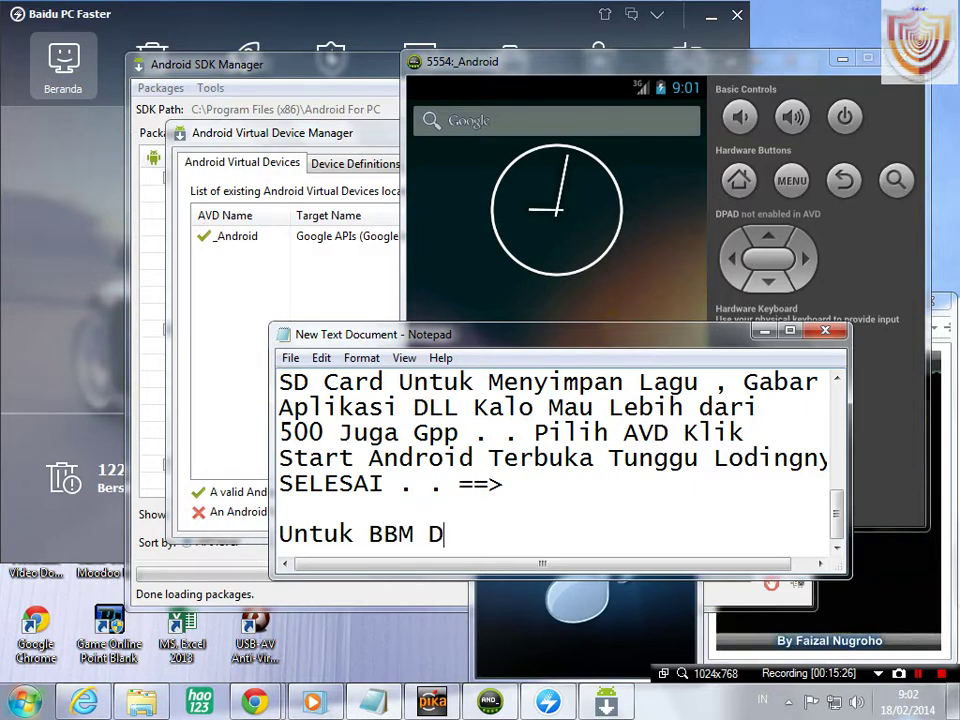
type("Di Vidio SE")
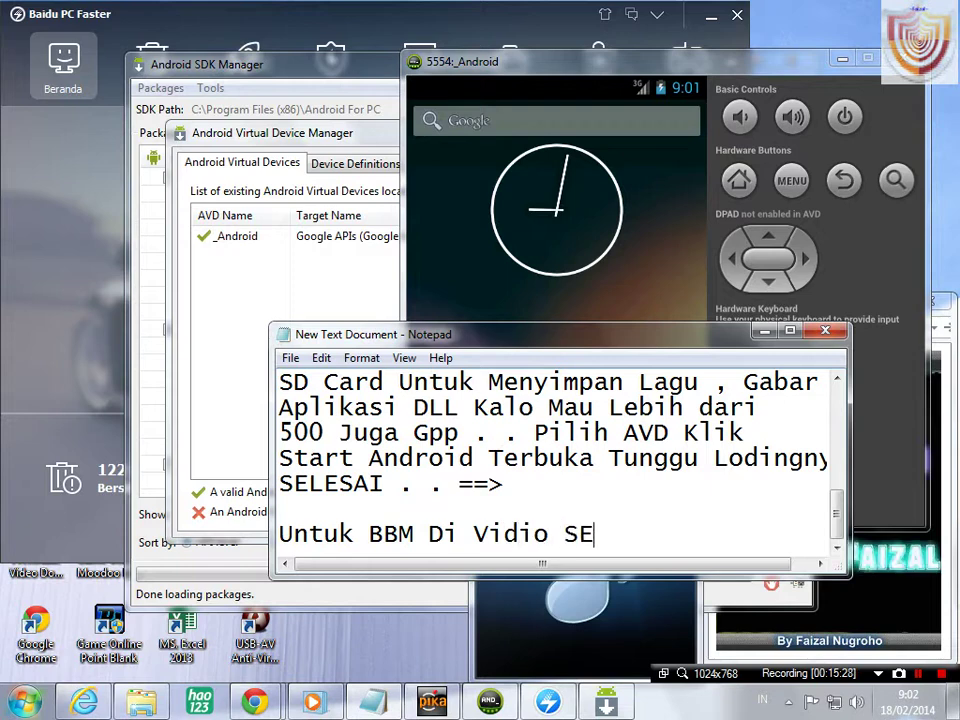
type("lanjutnya")
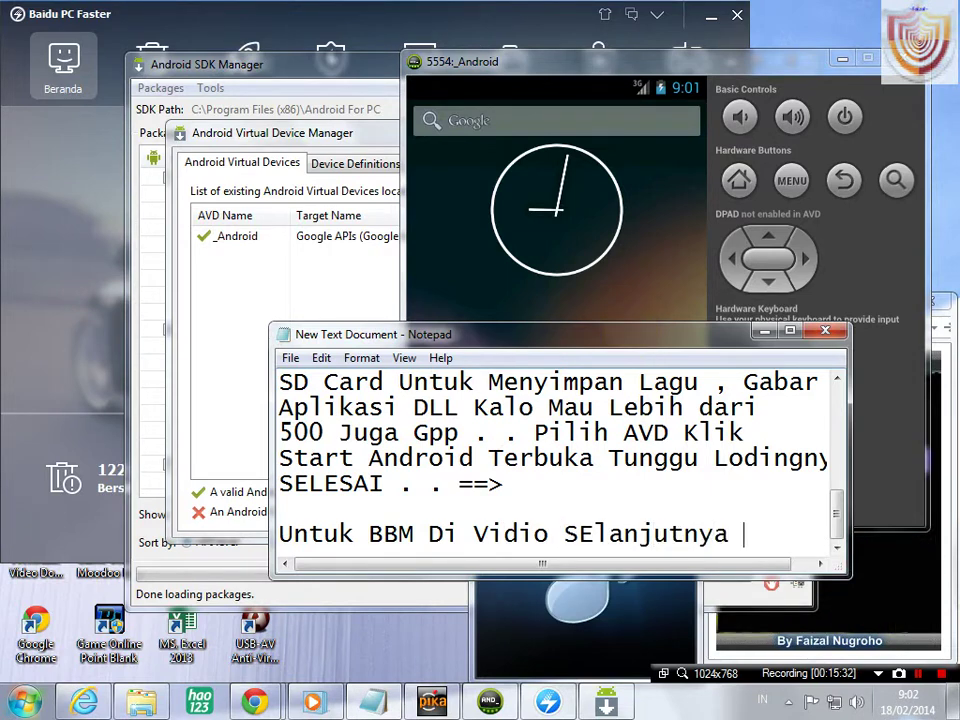
key("Return")
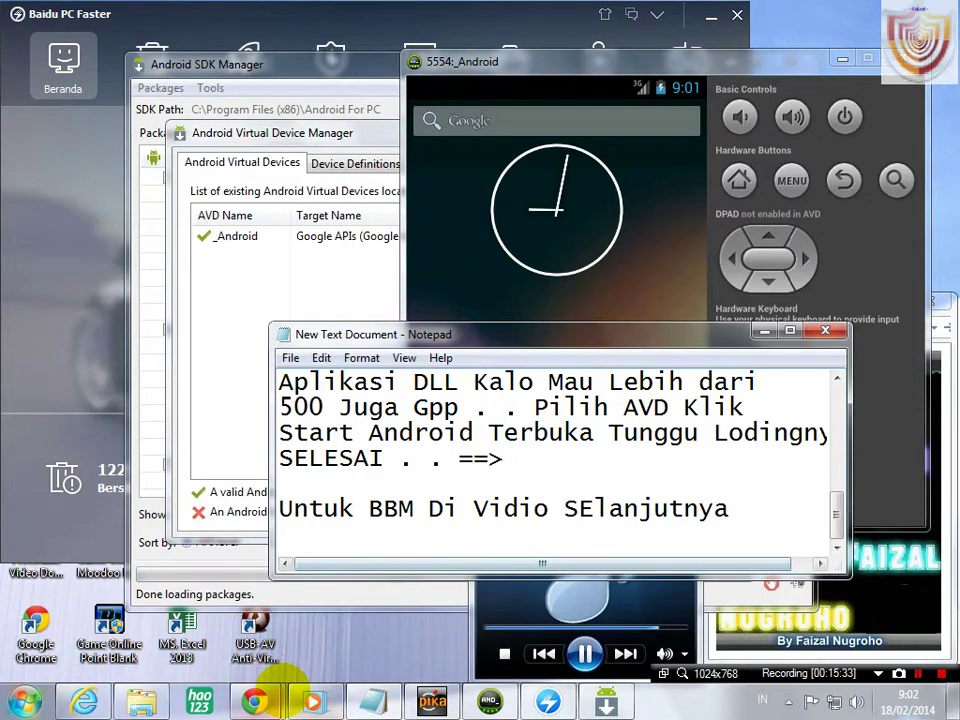
- Switch to Chrome and look through the "Emulator Android For PC ( SDK )" blog post, including its BBM installation steps
mouse_move(255, 700)
left_click(203, 568)
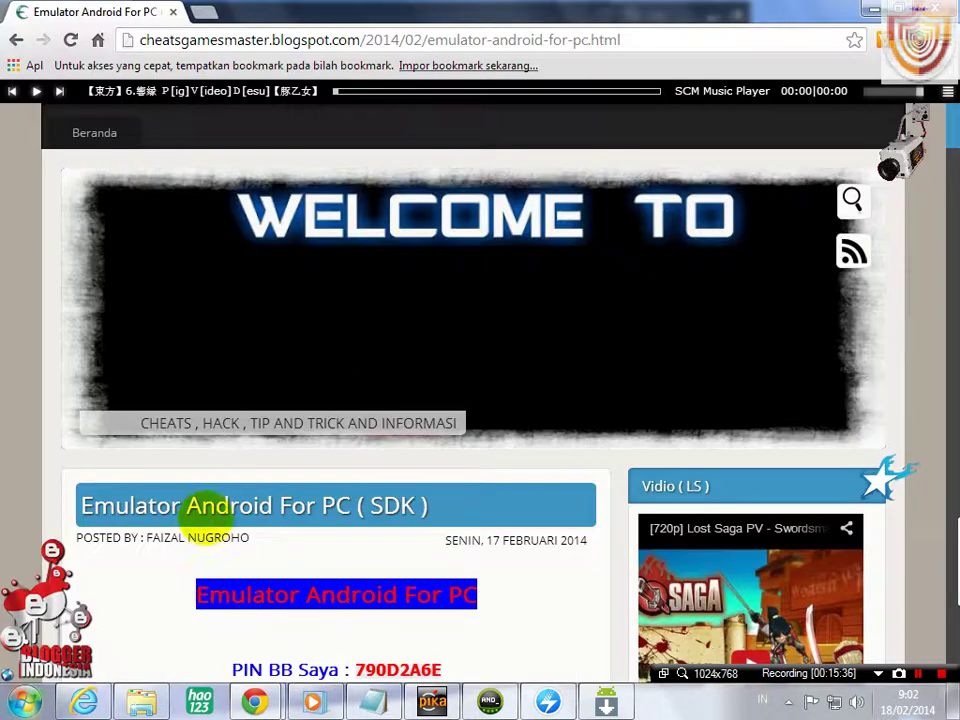
scroll(191, 221, "down", 5)
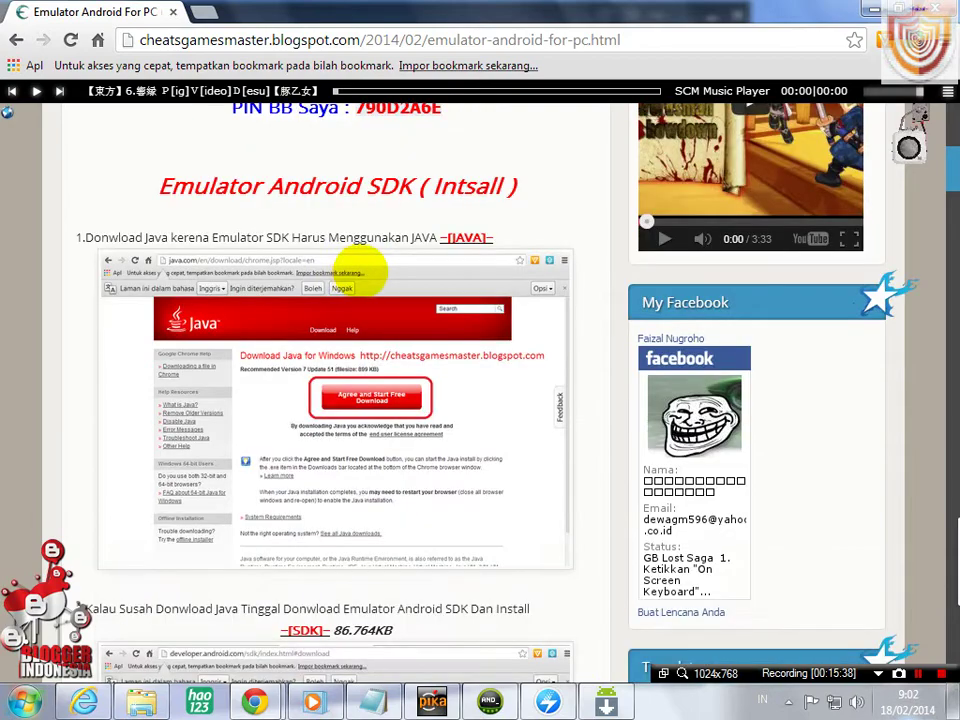
scroll(368, 270, "down", 20)
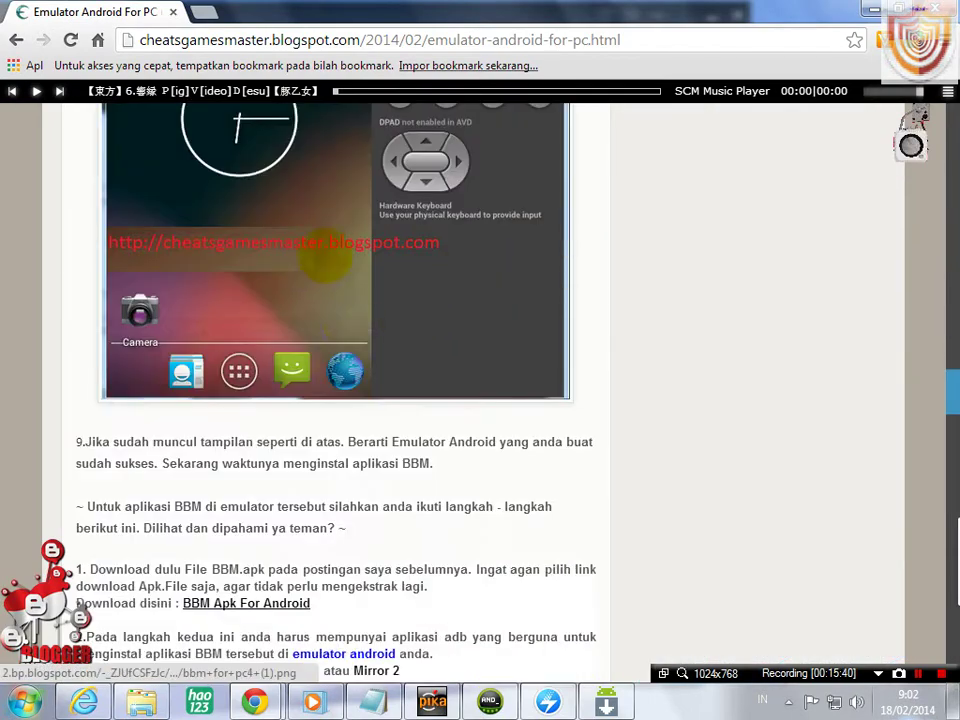
scroll(325, 262, "down", 20)
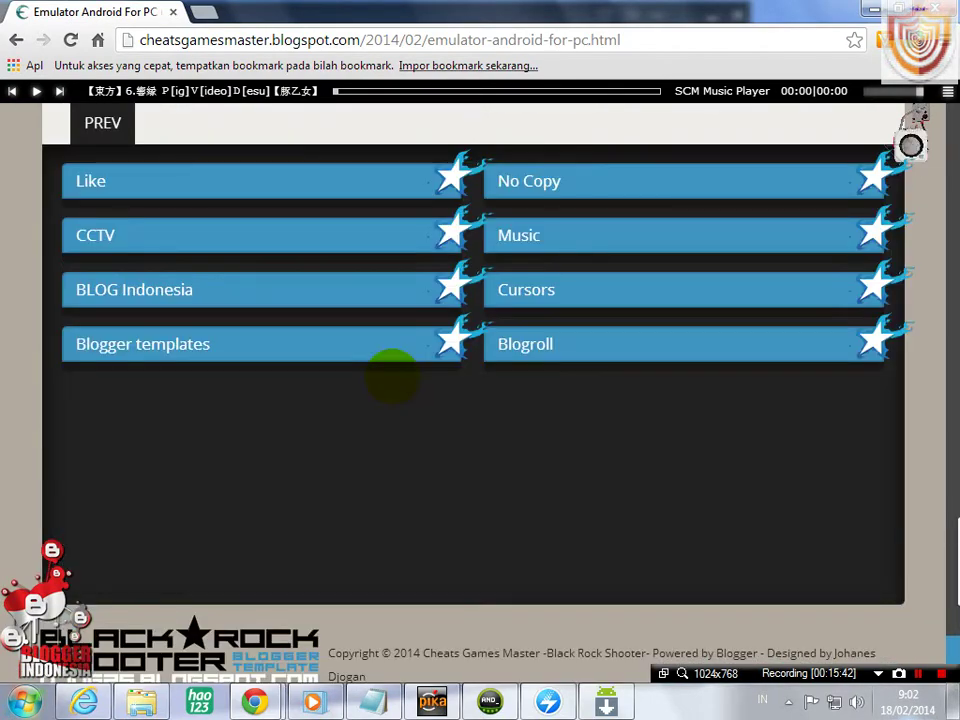
scroll(392, 378, "up", 20)
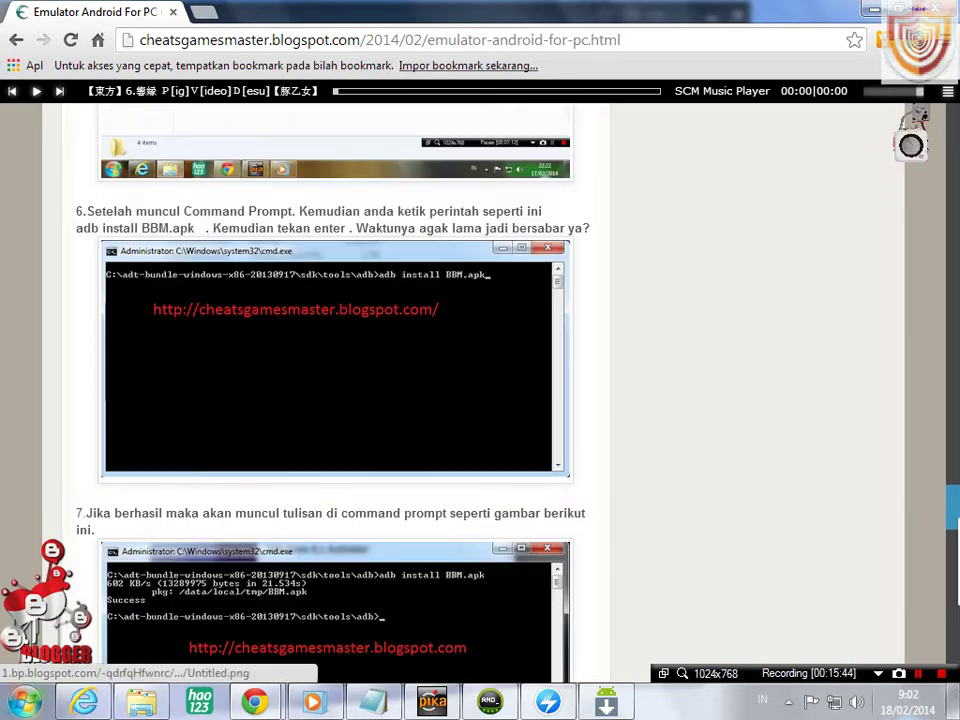
scroll(407, 392, "up", 20)
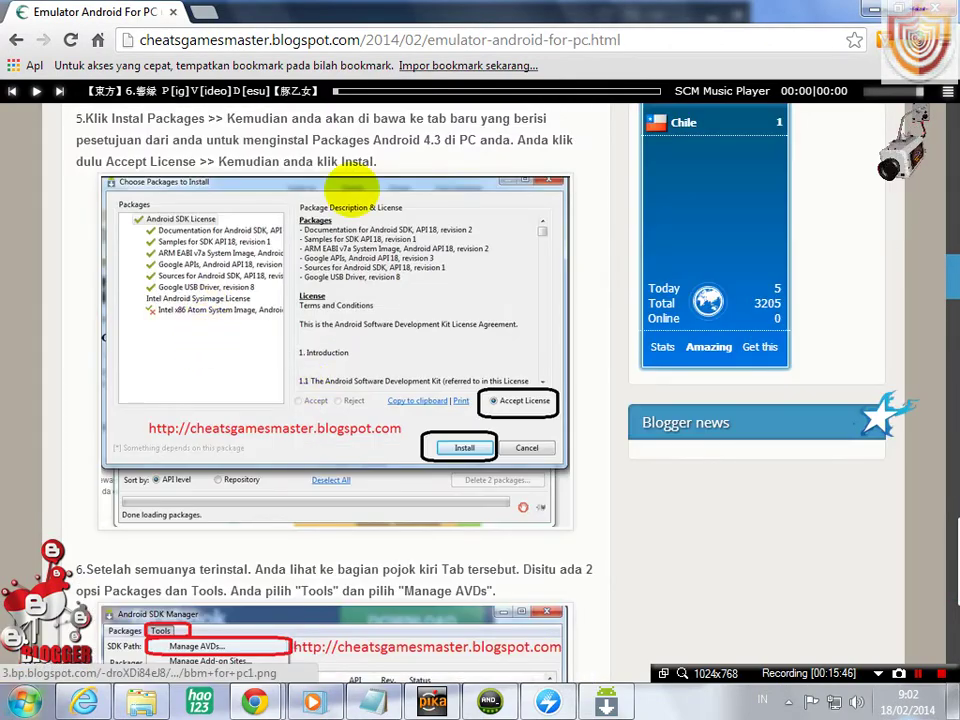
scroll(352, 186, "up", 8)
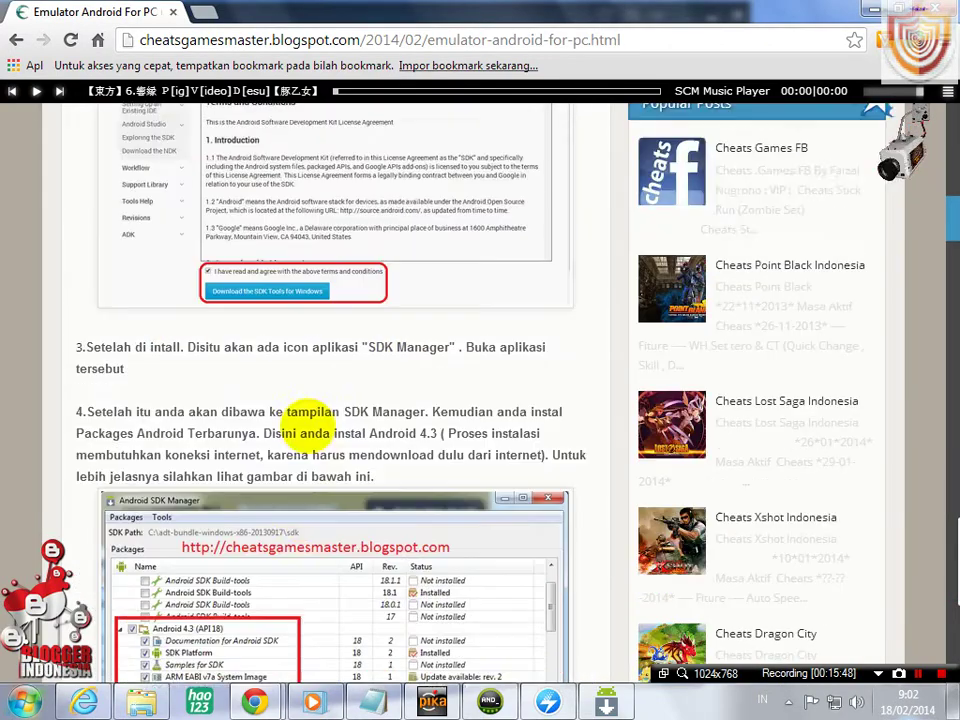
scroll(305, 423, "up", 15)
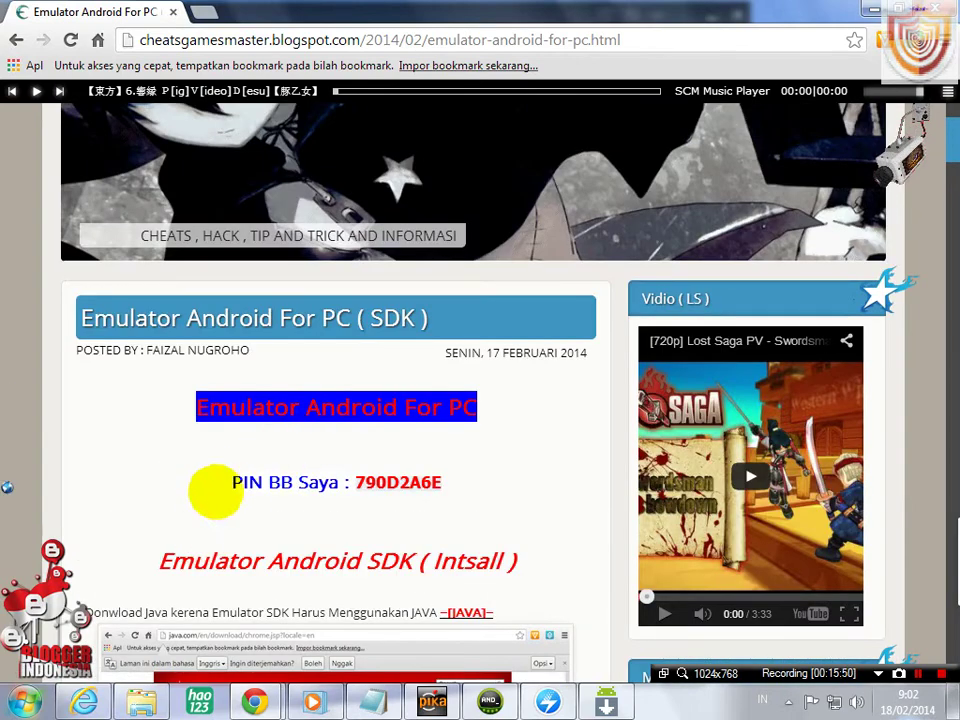
- Copy the BlackBerry PIN line from the blog post into the Notepad note below a blank line, enclosed by "~~~~" and "~~~"
left_click_drag(215, 490, 489, 506)
key("ctrl+c")
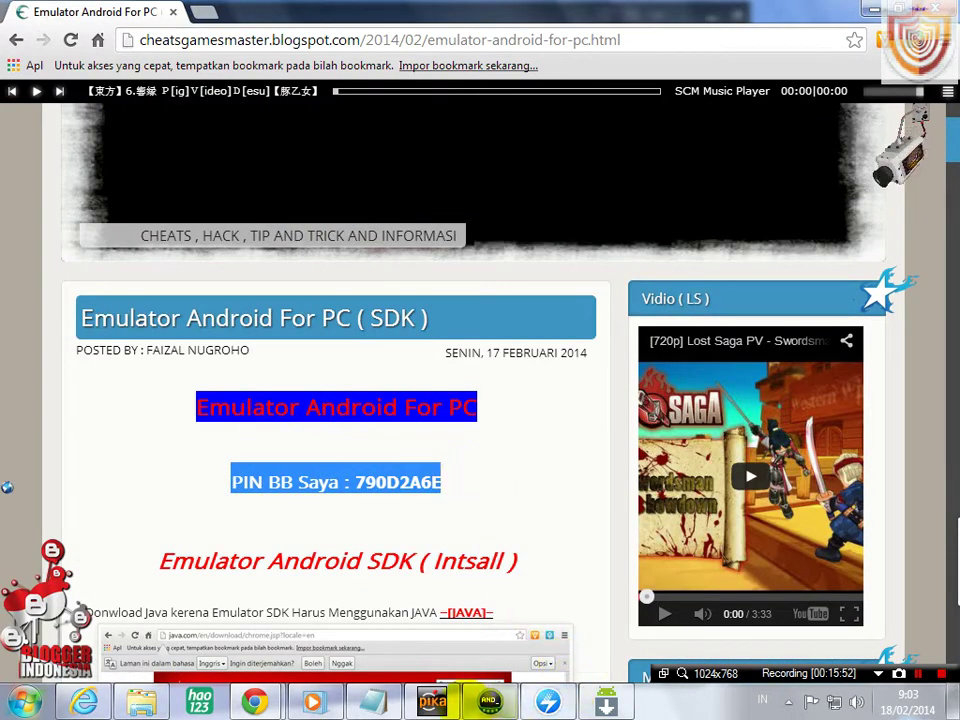
left_click(373, 700)
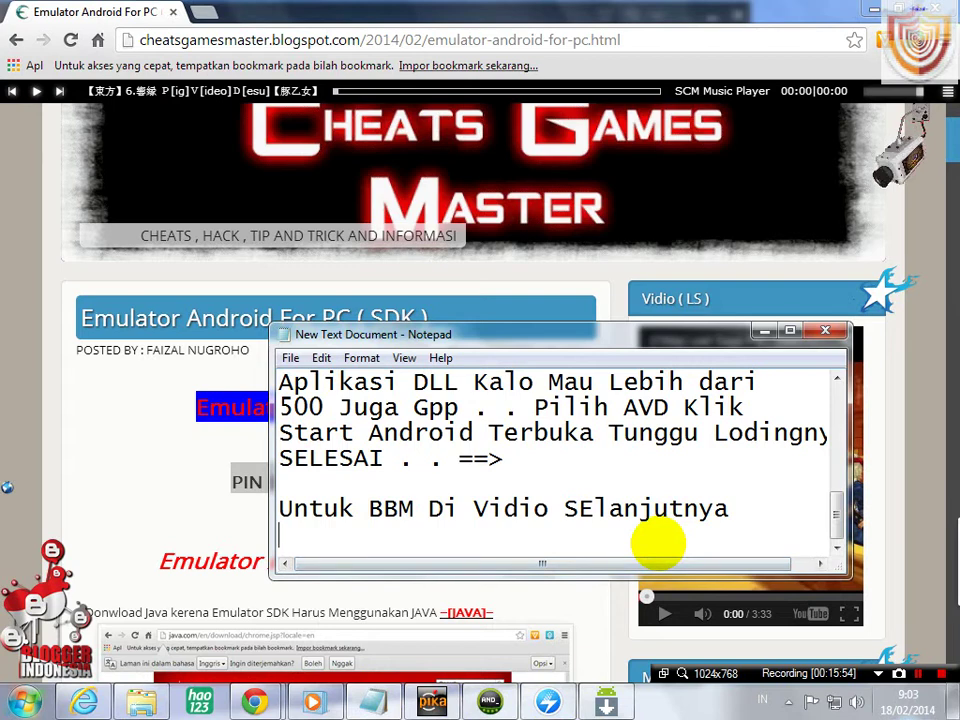
key("Return")
key("Return")
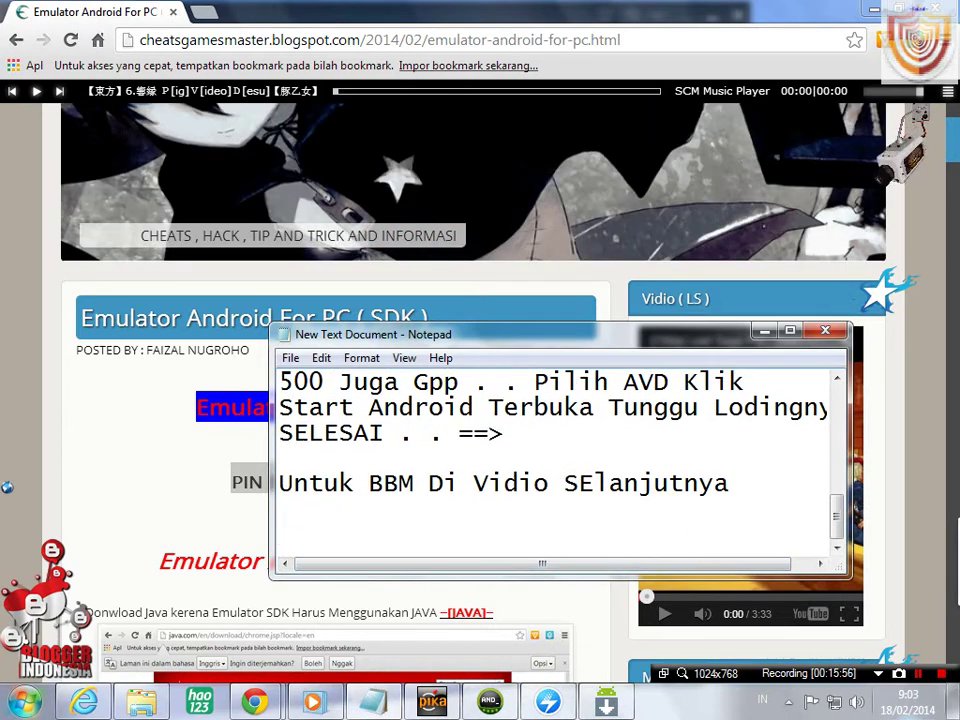
type("~~~~")
key("ctrl+v")
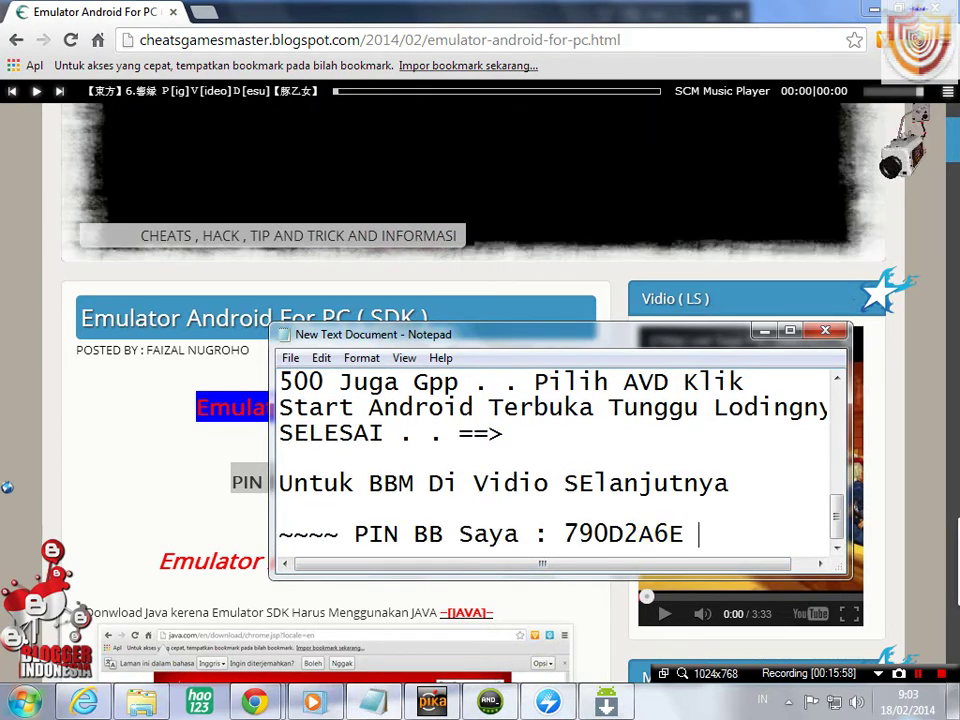
type("~~~")
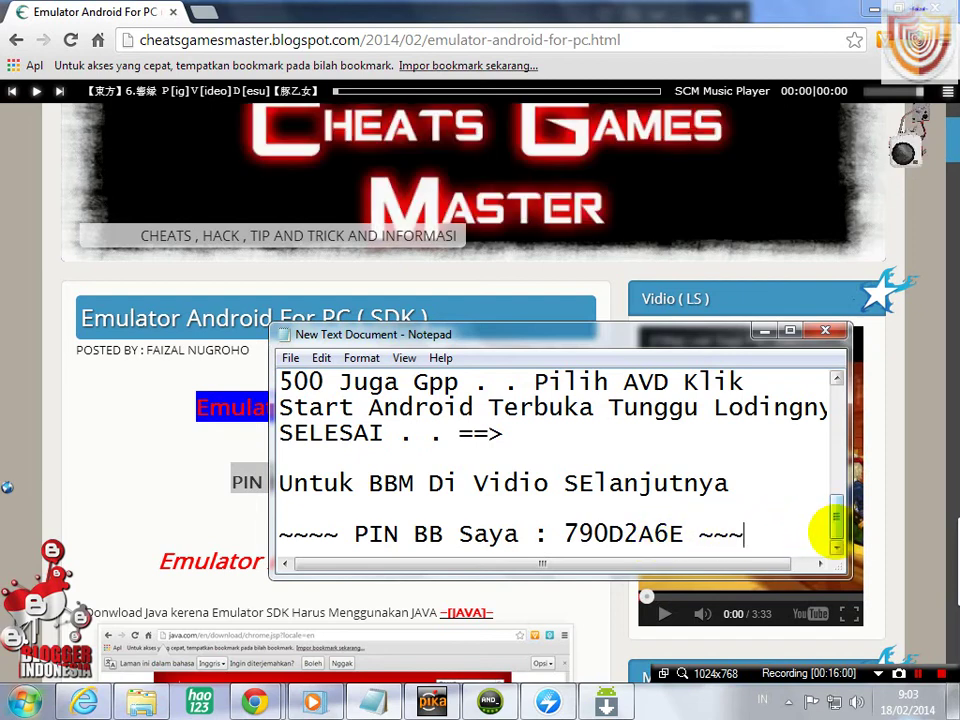